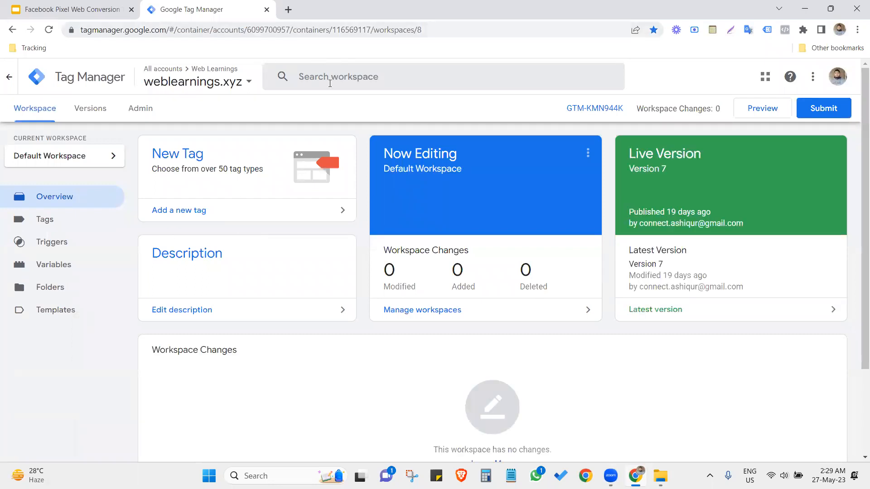
Step: Open the bookmarked Facebook Pixel Web Conversion Tracking document in a new tab and review its event setups through InitiateCheckout
left_click(288, 9)
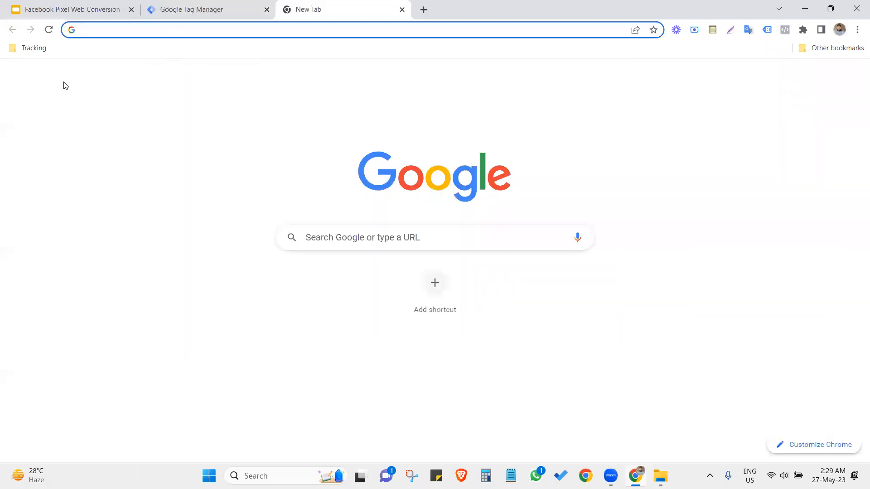
left_click(29, 47)
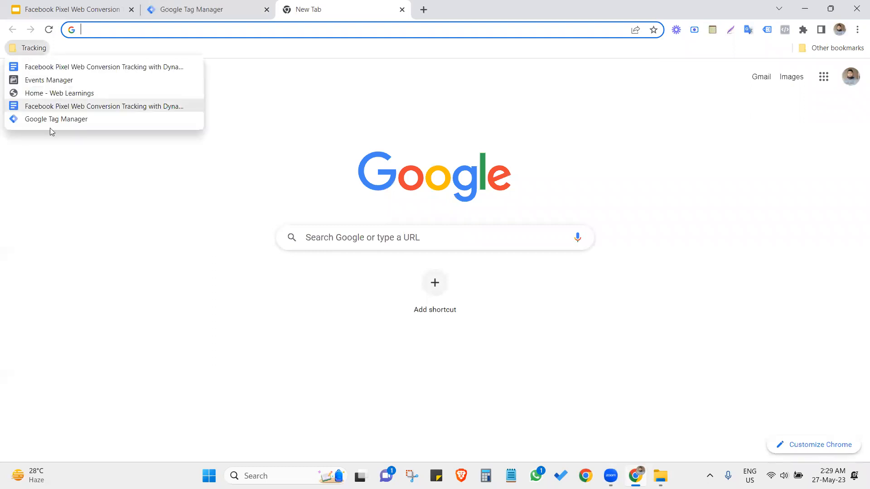
left_click(60, 73)
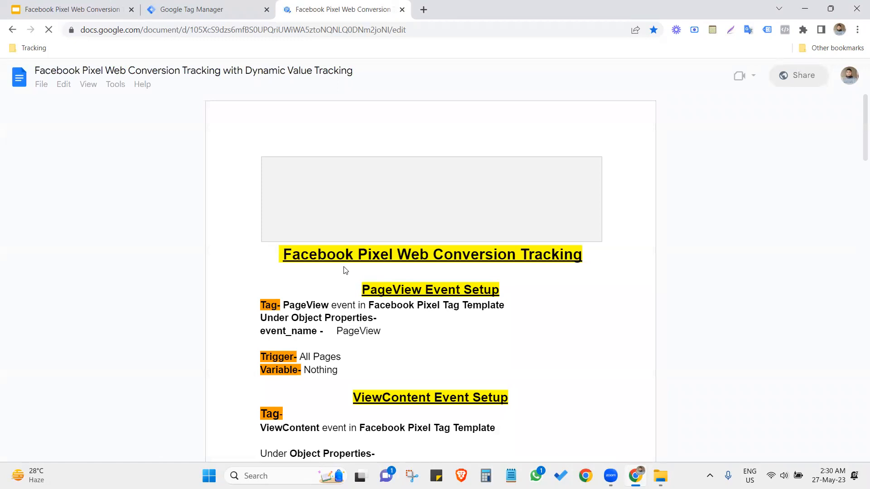
scroll(307, 299, "down", 5)
scroll(307, 300, "down", 10)
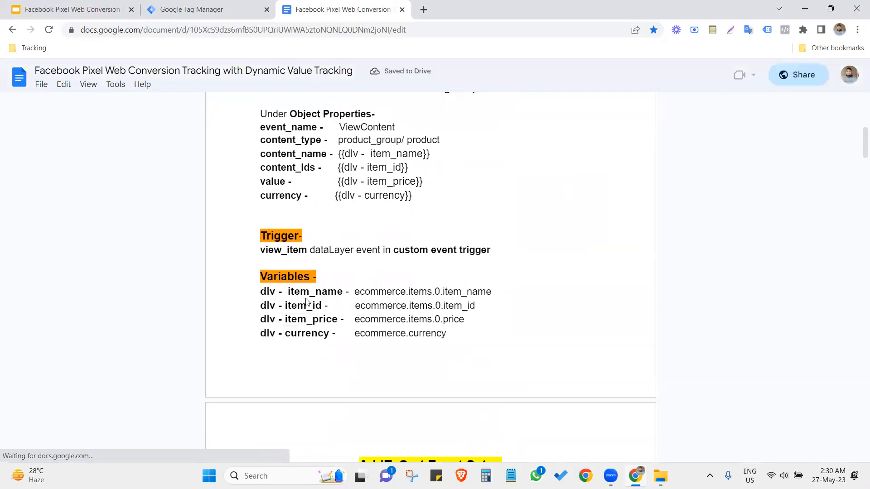
scroll(304, 304, "down", 1)
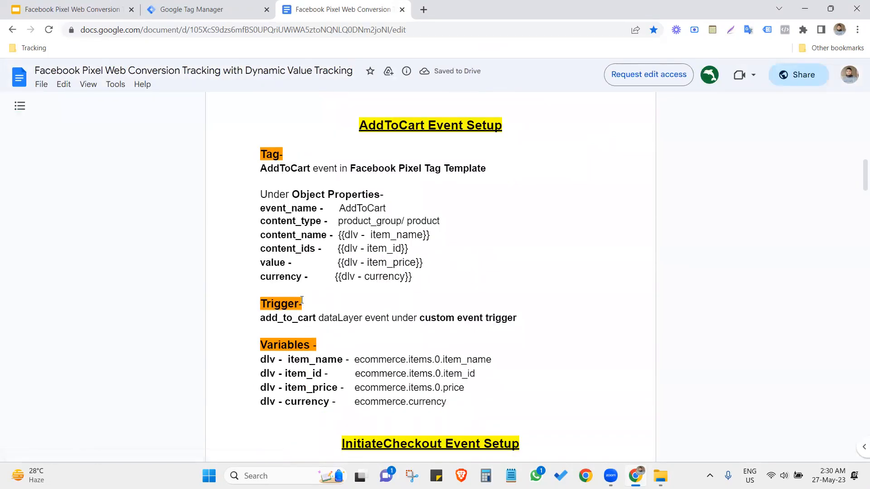
scroll(301, 300, "down", 4)
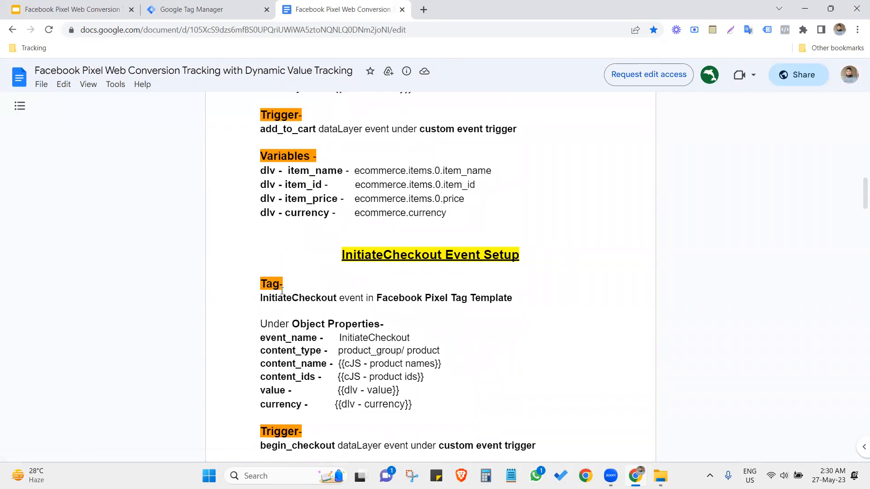
scroll(332, 269, "down", 2)
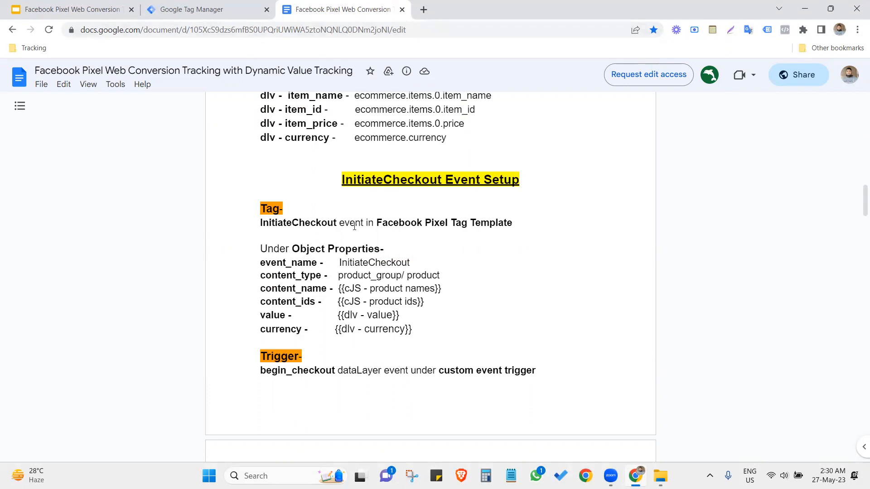
Step: Switch to the presentation and review the "In This Video" and "Previous Video" slides
left_click(43, 4)
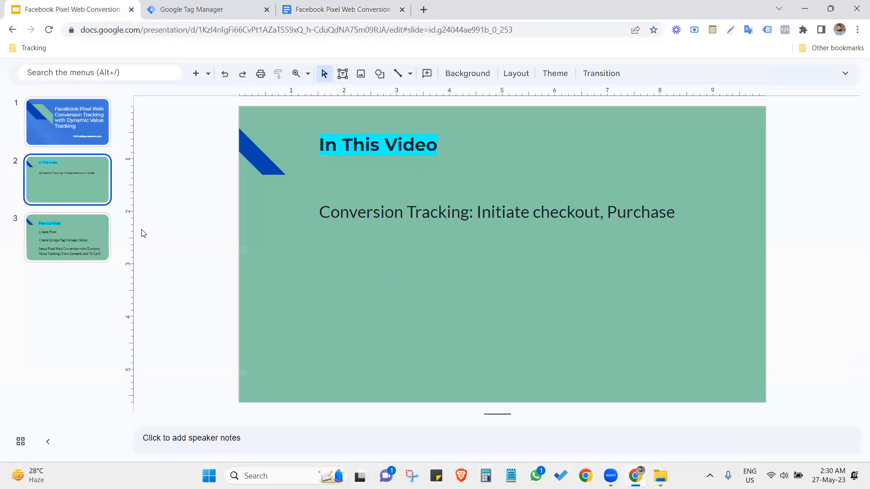
left_click(68, 236)
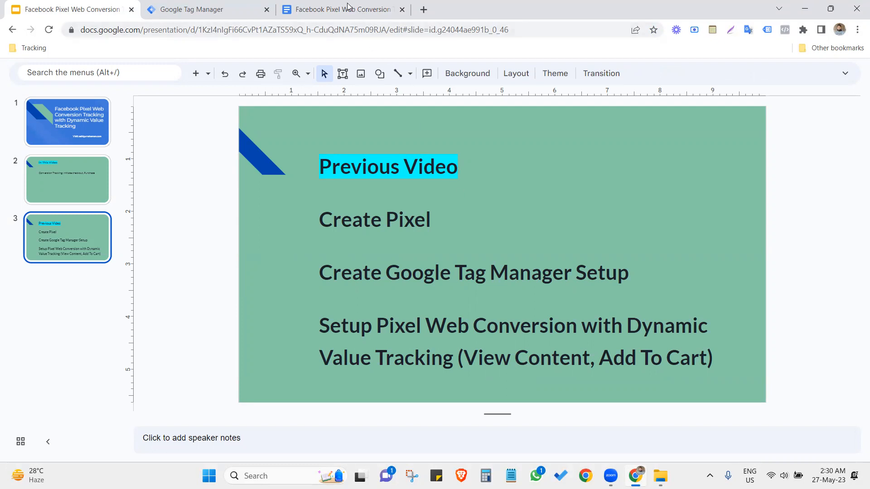
left_click(222, 5)
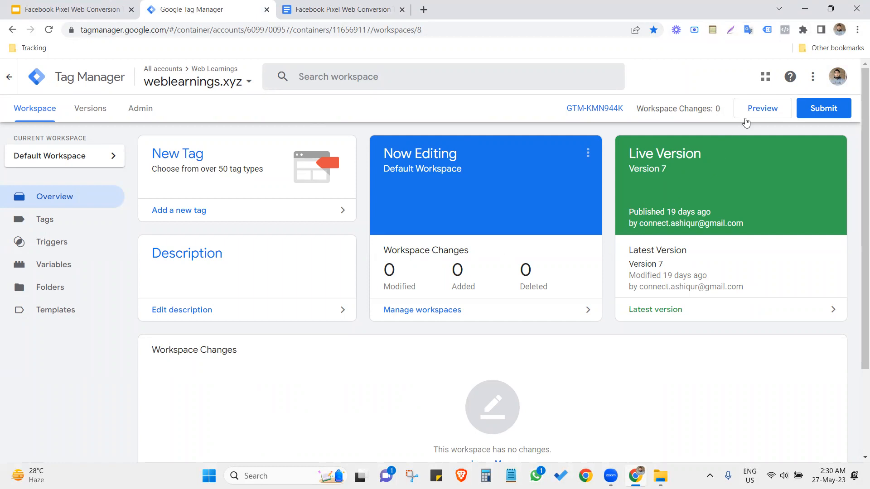
left_click(765, 109)
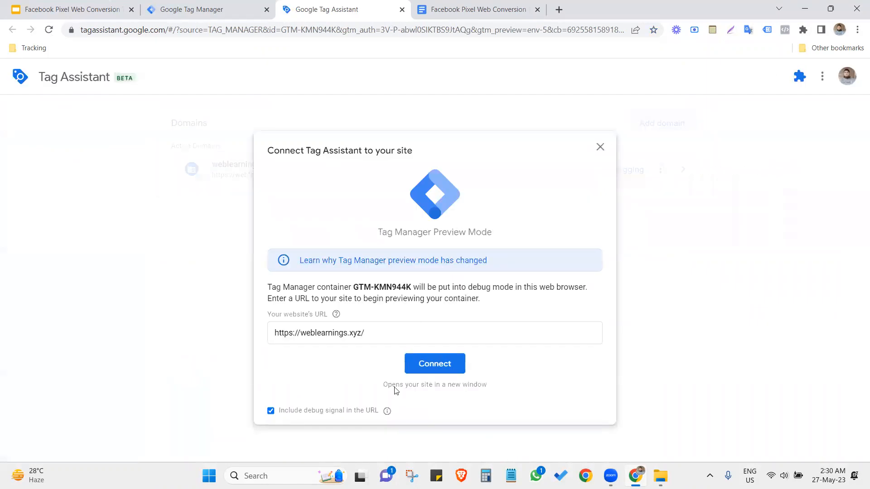
left_click(426, 362)
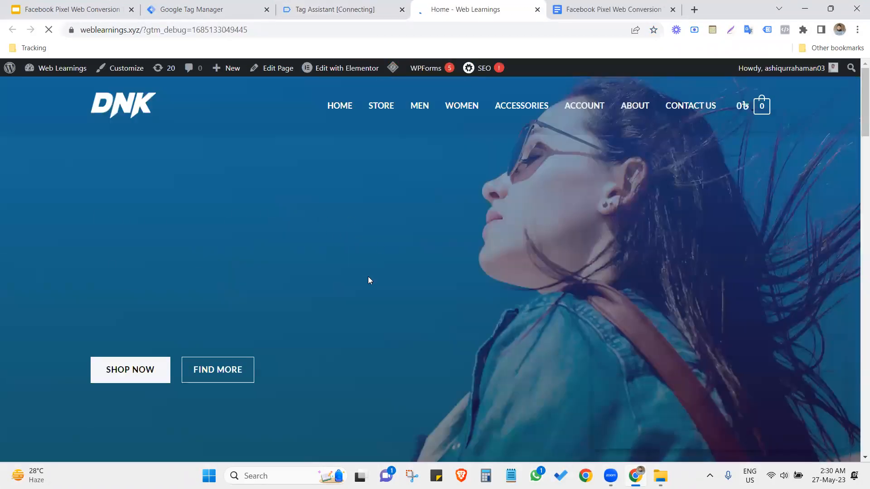
Step: Open the DNK Blue Shoes product page from the store's home page
scroll(368, 277, "down", 3)
scroll(368, 274, "down", 2)
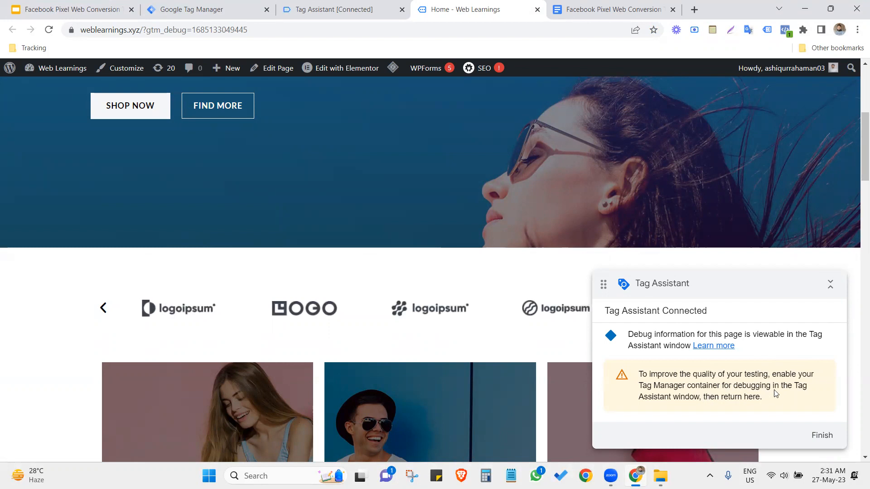
left_click(829, 284)
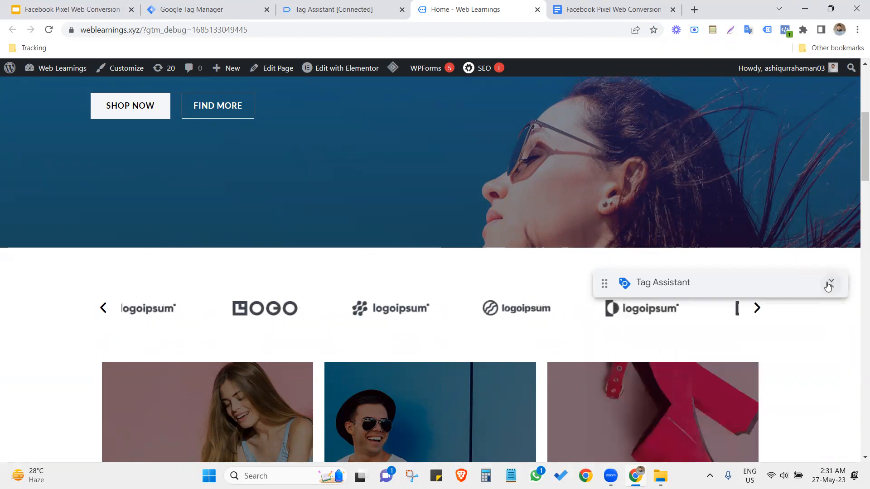
left_click_drag(759, 288, 784, 272)
left_click(839, 369)
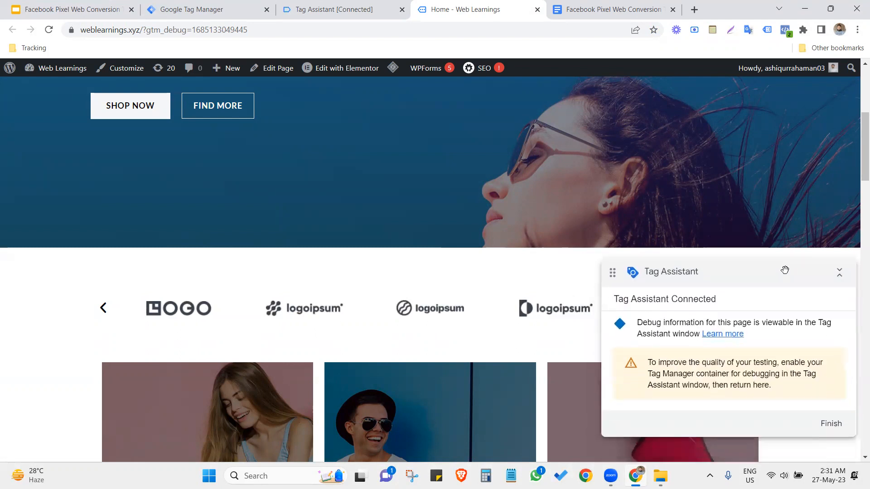
scroll(277, 188, "down", 14)
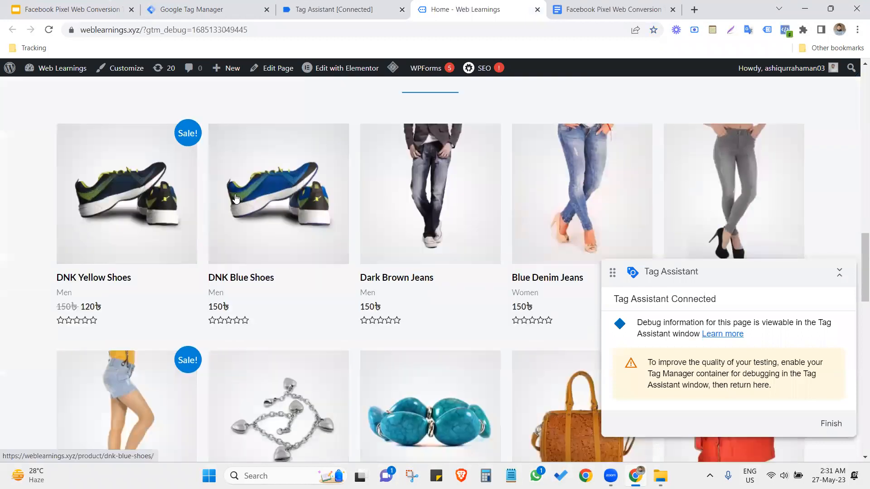
left_click(236, 197)
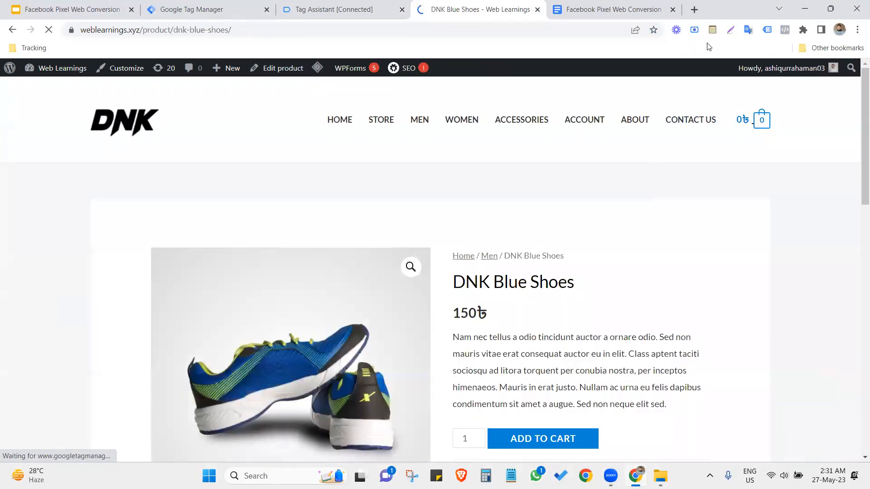
Step: Add one pair of DNK Blue Shoes to the cart
left_click(764, 31)
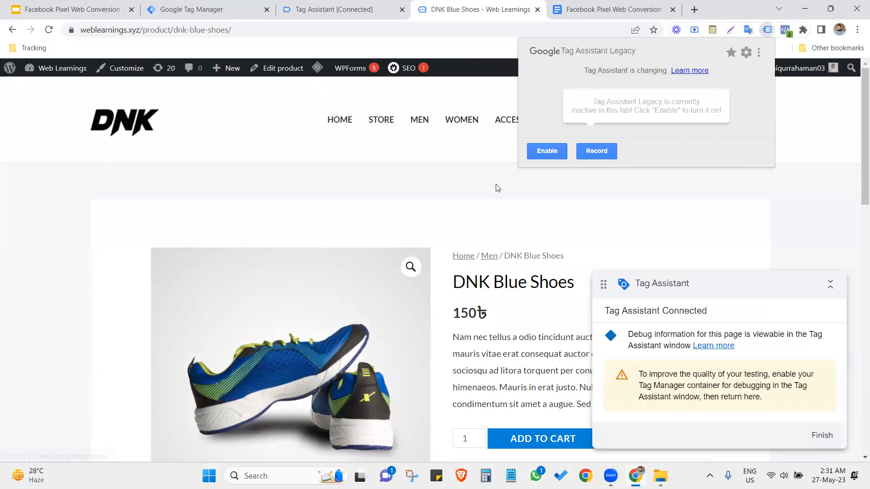
left_click(426, 213)
scroll(425, 211, "down", 3)
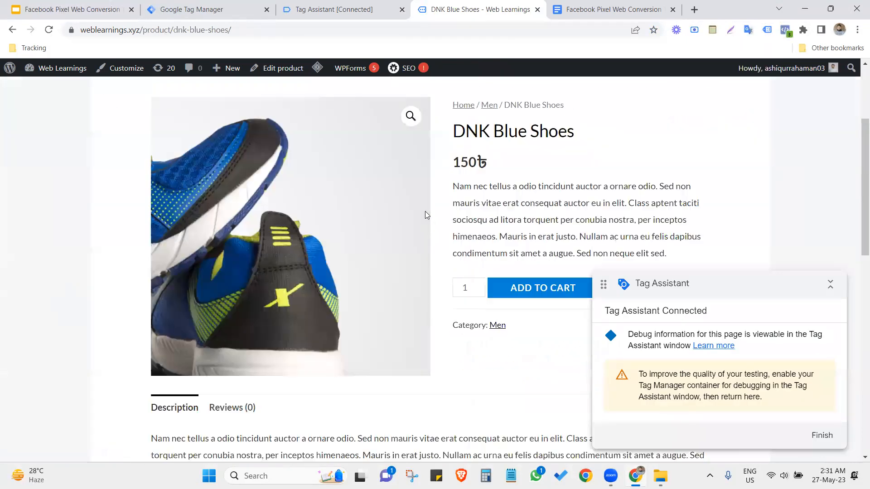
left_click(528, 292)
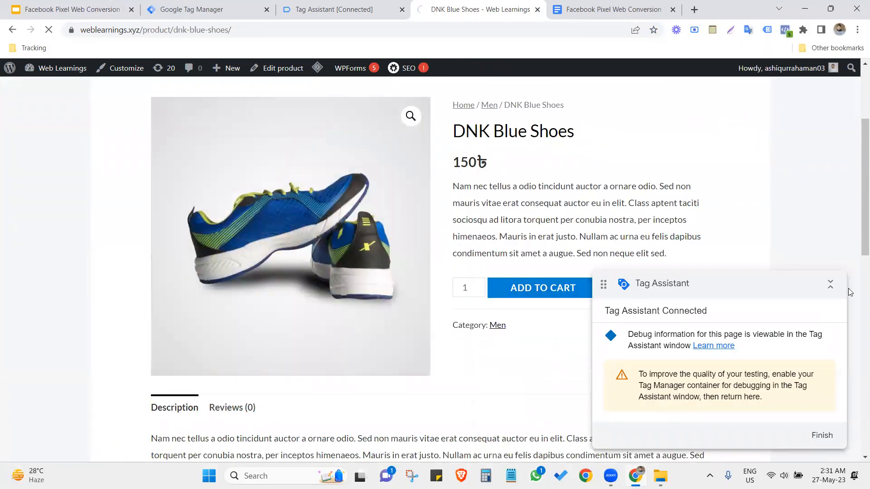
left_click(830, 284)
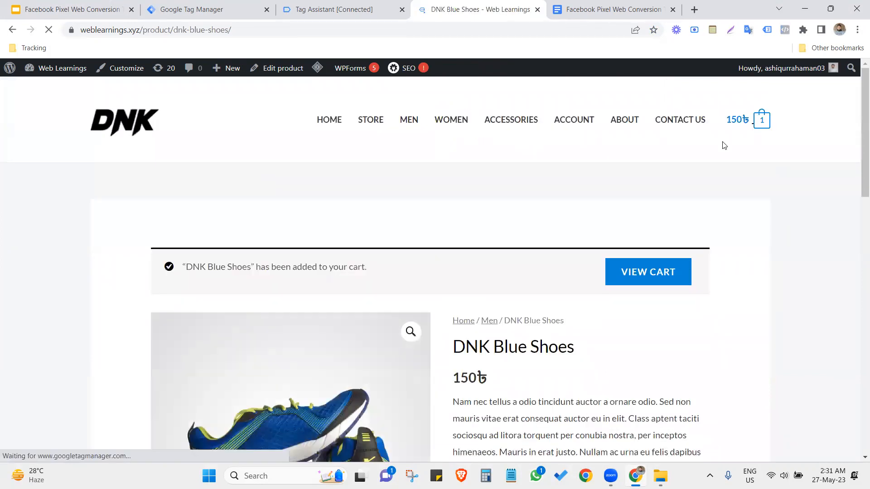
Step: Inspect the PageView event details in Meta Pixel Helper and the page's tag analysis in Tag Assistant Legacy
left_click(785, 30)
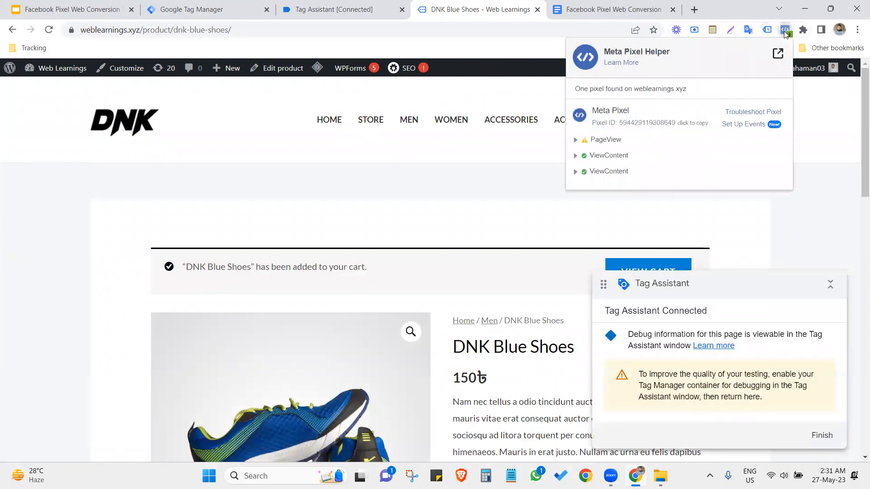
left_click(580, 140)
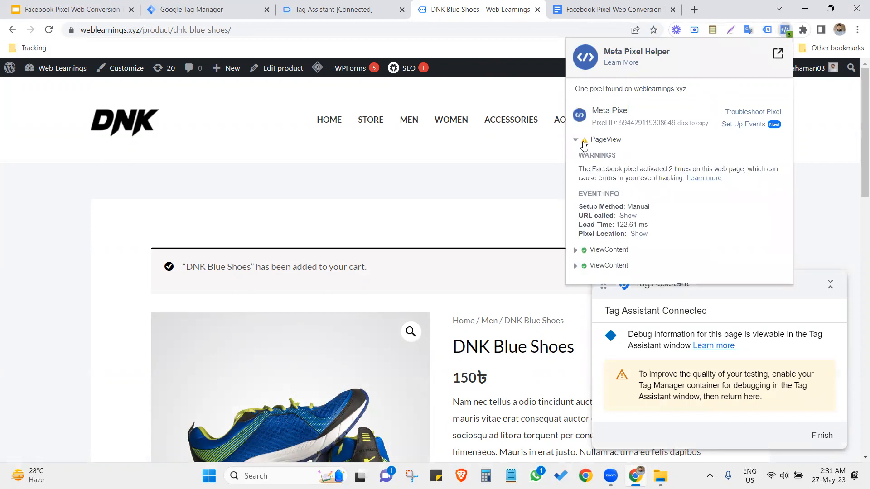
left_click(766, 30)
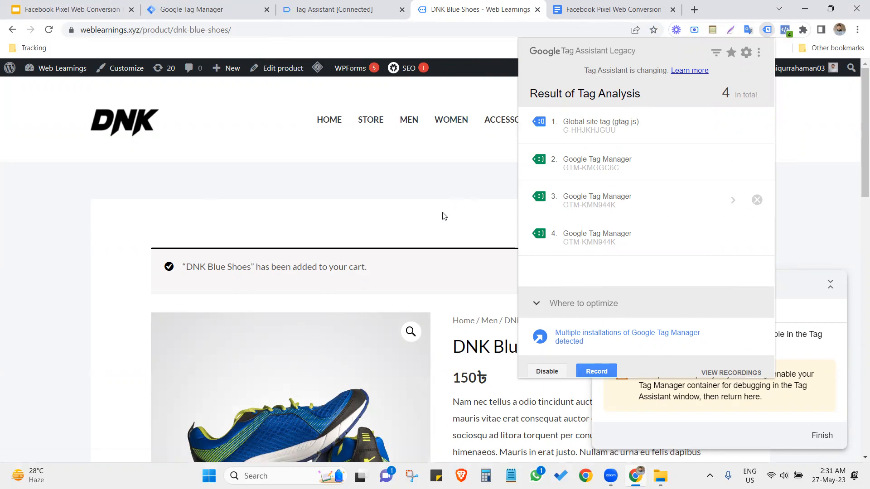
left_click(428, 202)
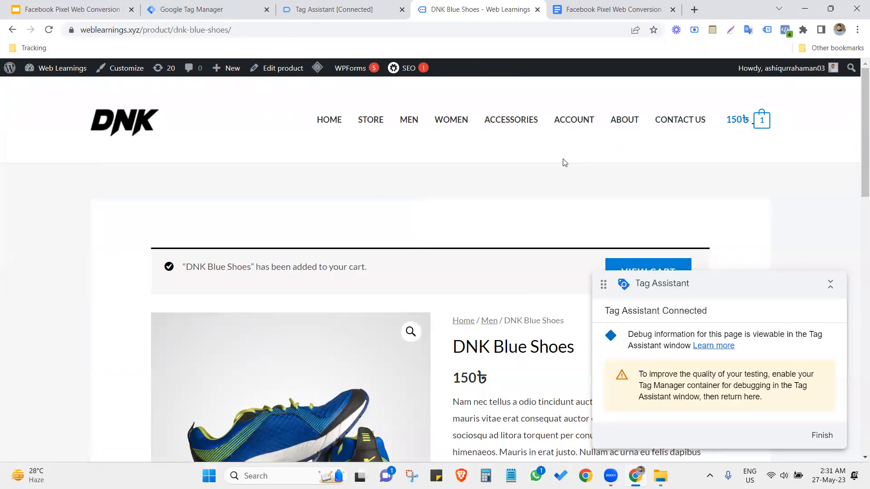
Step: Open the shopping cart from the added-to-cart notice
scroll(557, 236, "down", 6)
scroll(554, 233, "up", 4)
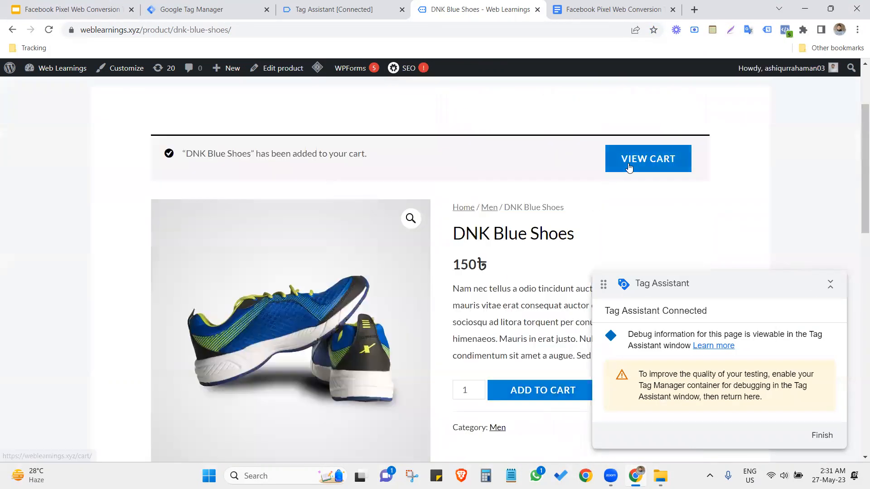
left_click(629, 168)
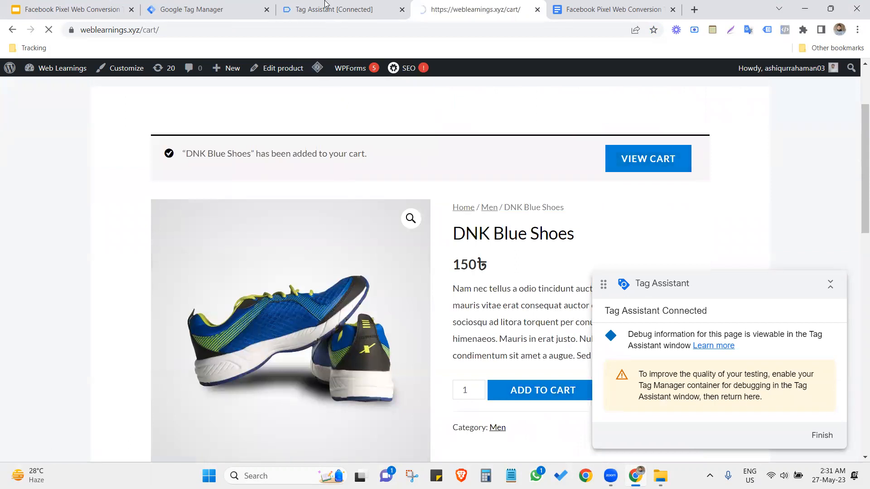
Step: Review the cart page events and fired tags in the Tag Assistant summary
left_click(325, 6)
left_click(435, 274)
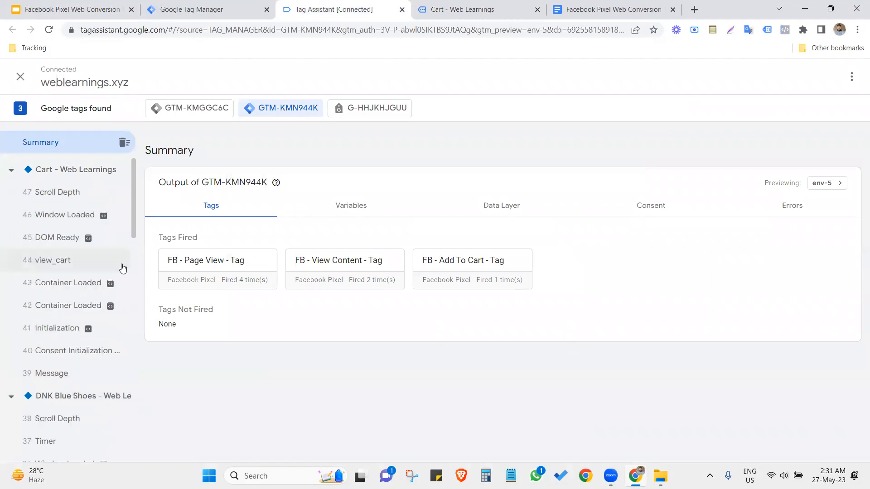
scroll(91, 281, "down", 2)
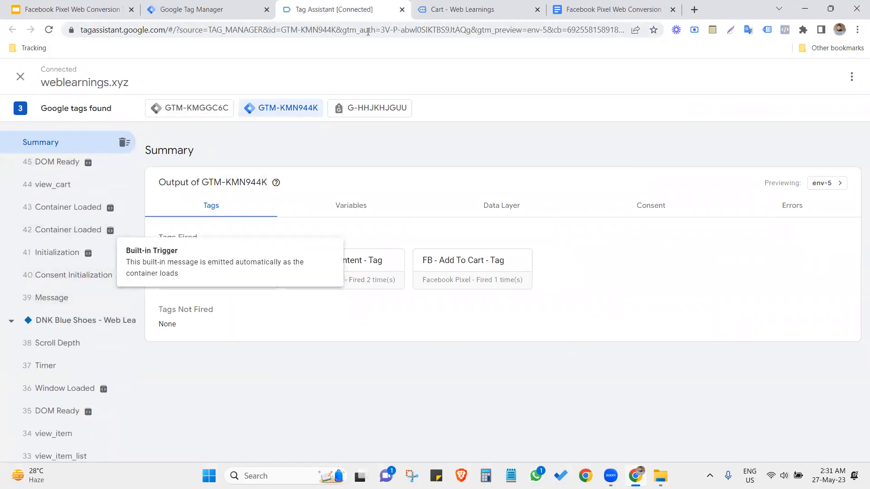
Step: Proceed from the cart to checkout and look over the billing details and order summary
left_click(438, 7)
scroll(401, 179, "down", 5)
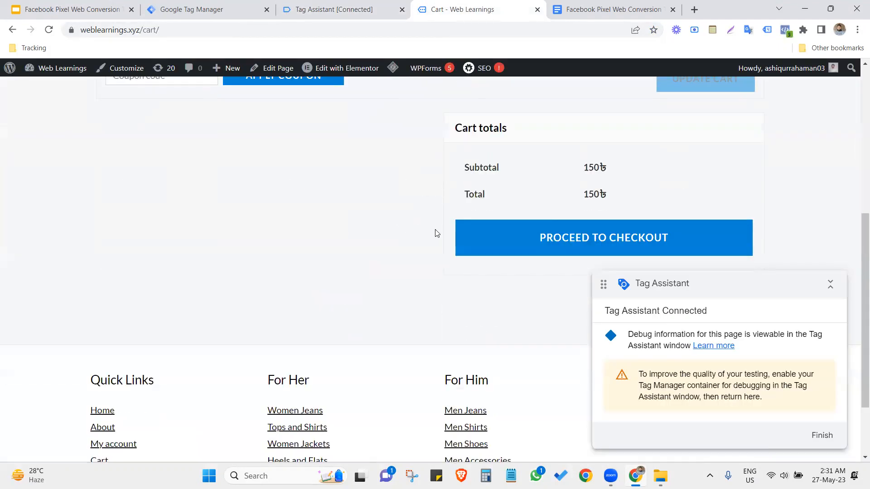
left_click(474, 230)
left_click(303, 7)
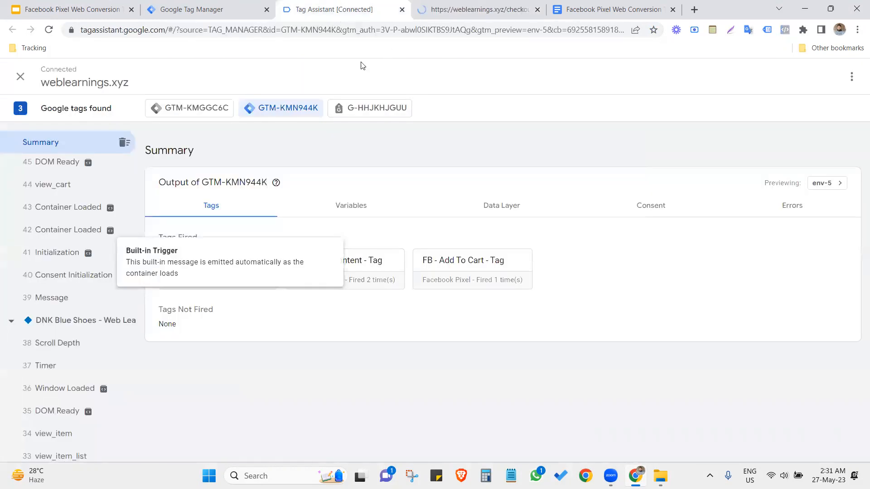
left_click(461, 6)
scroll(394, 176, "down", 4)
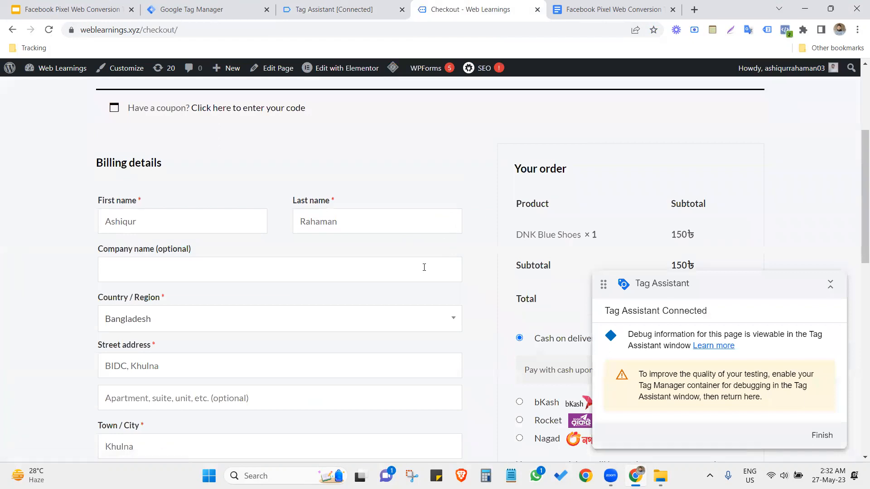
scroll(451, 272, "up", 4)
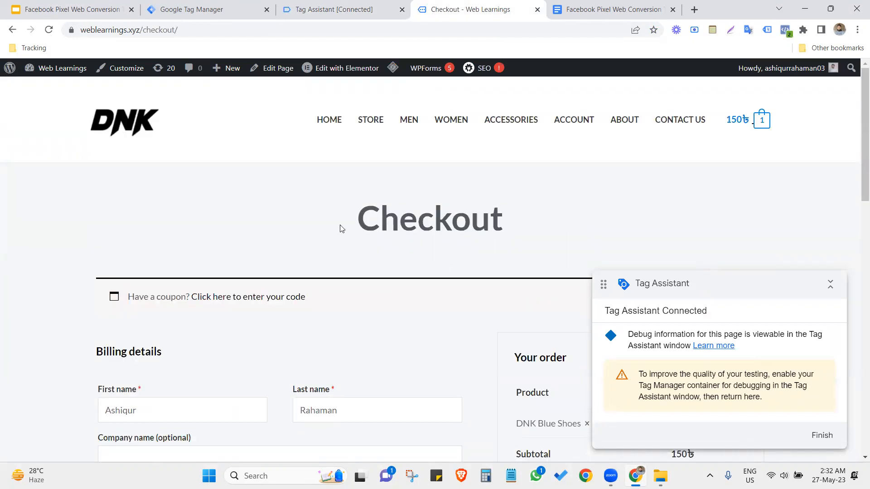
Step: Inspect the cart page's view_cart and Initialization events in Tag Assistant's event list
left_click(307, 5)
left_click(437, 3)
left_click(317, 6)
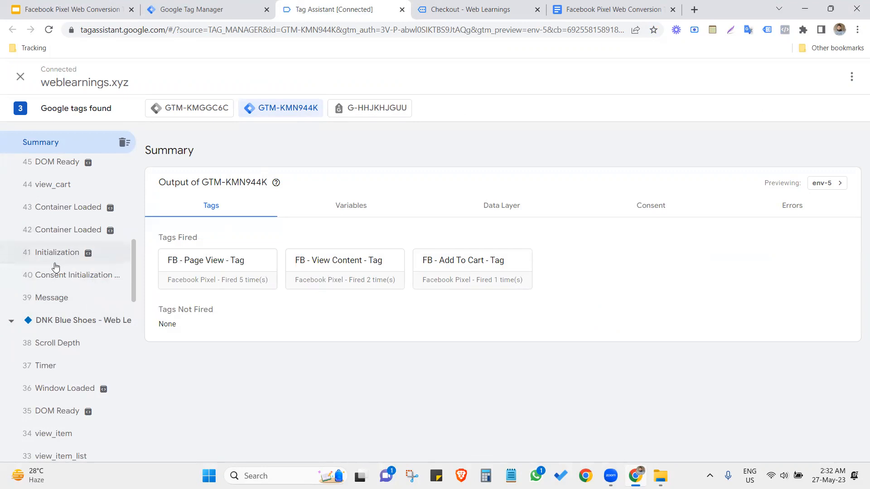
scroll(89, 362, "down", 1)
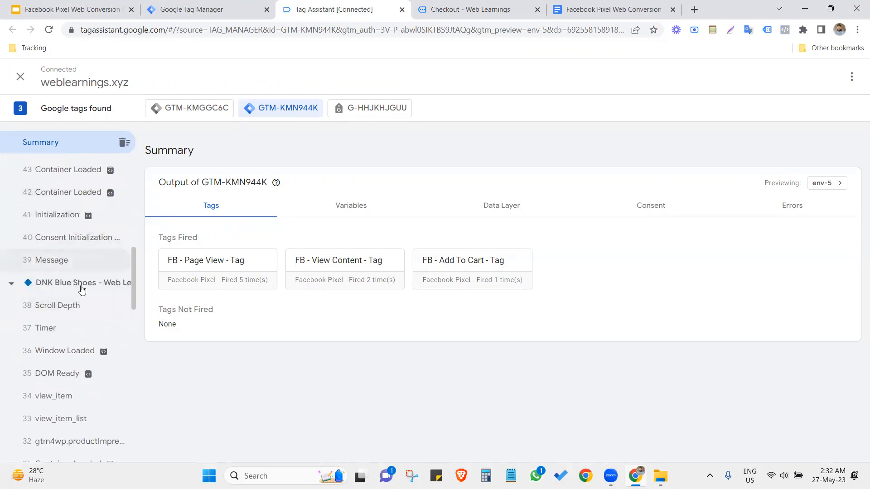
scroll(54, 279, "down", 2)
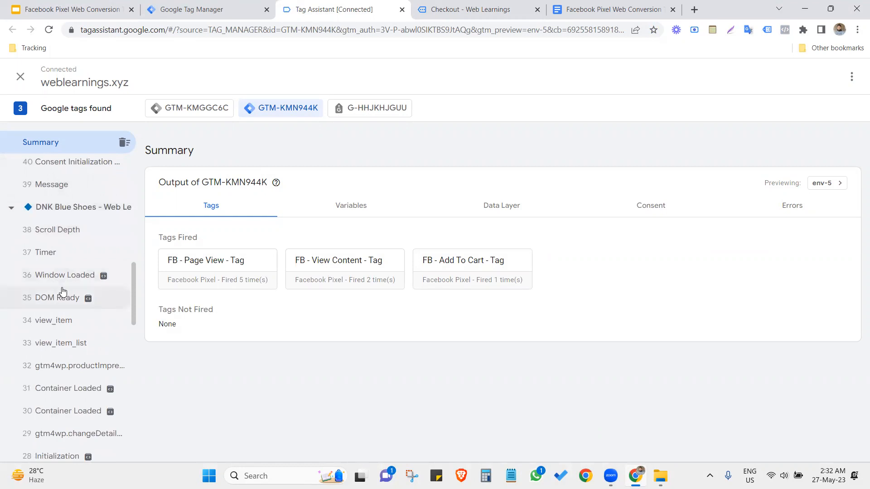
scroll(63, 290, "up", 5)
left_click(62, 266)
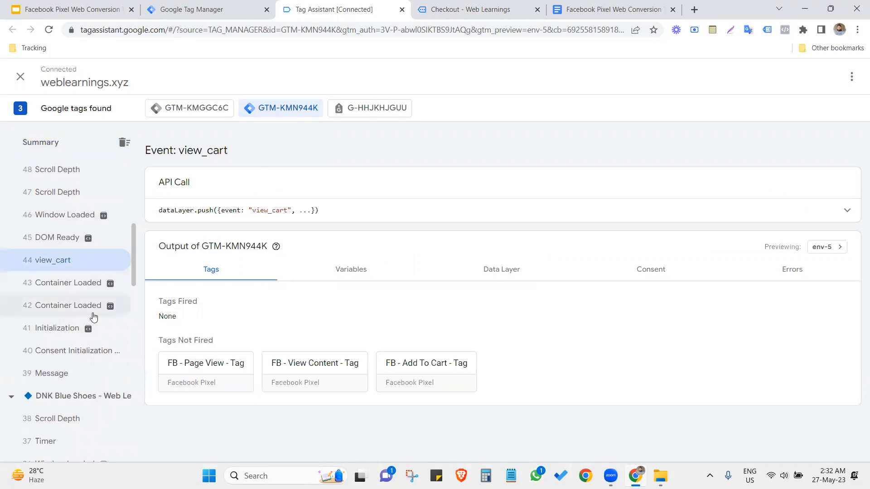
left_click(64, 330)
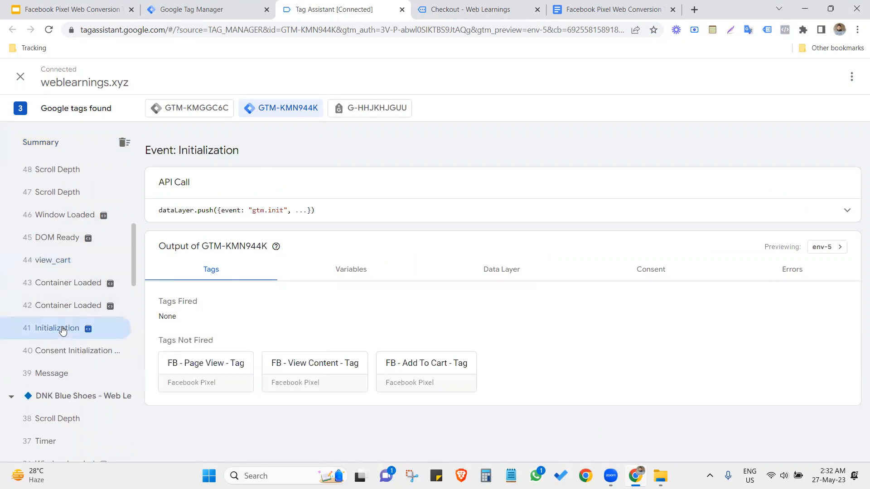
left_click(61, 260)
Step: Look through the store's checkout page down to the billing form and back
left_click(472, 6)
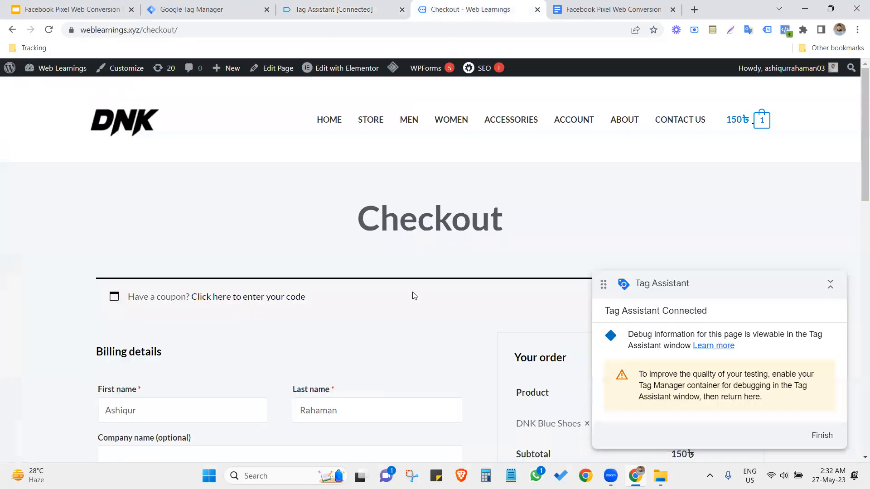
scroll(409, 295, "down", 10)
scroll(400, 290, "up", 3)
scroll(399, 289, "up", 7)
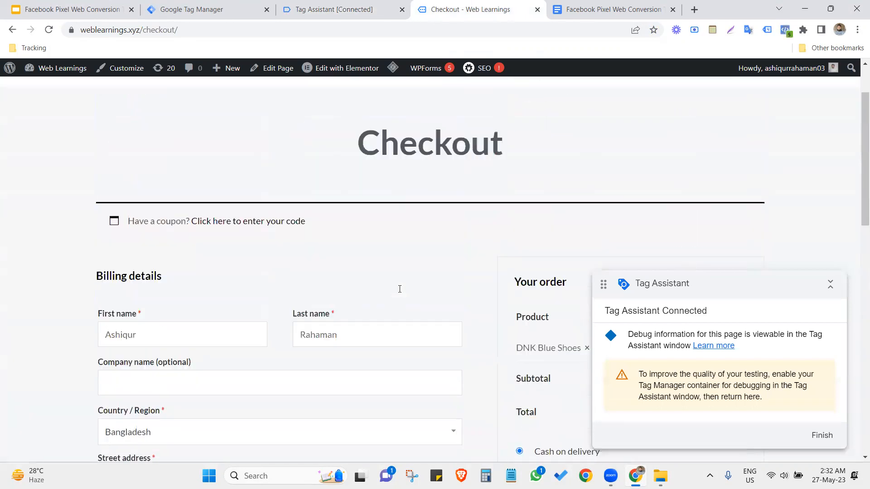
Step: Search the Tag Assistant event list for the checkout page's begin_checkout event and open it
left_click(327, 6)
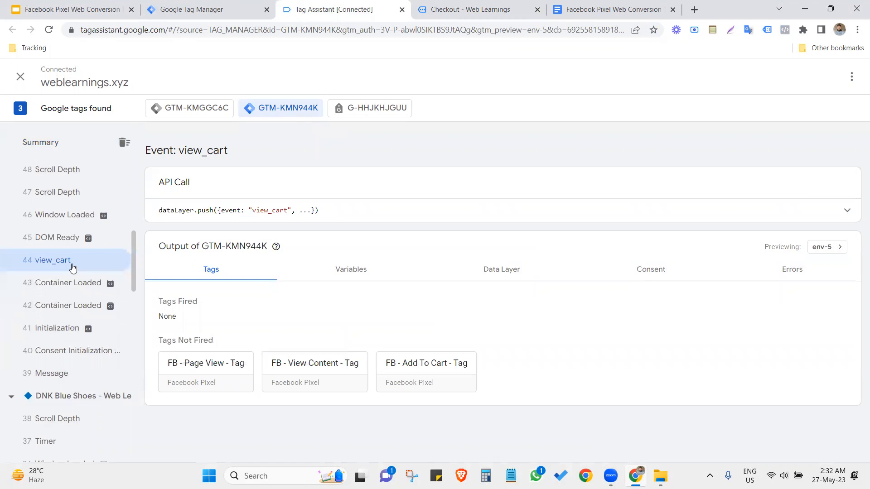
scroll(85, 285, "down", 3)
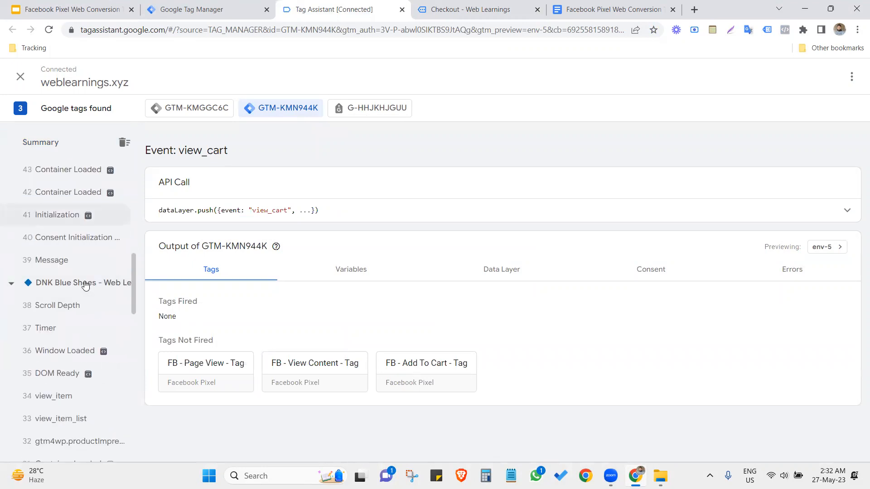
scroll(85, 286, "down", 1)
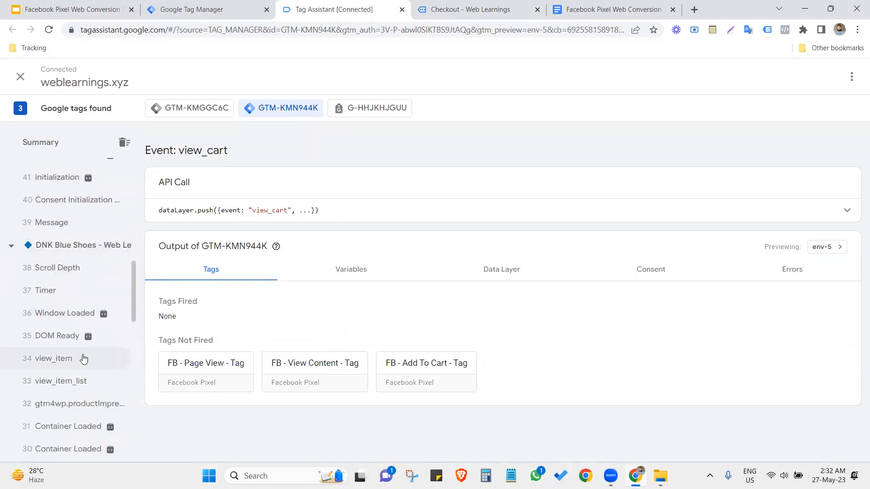
scroll(84, 359, "down", 5)
scroll(82, 399, "down", 3)
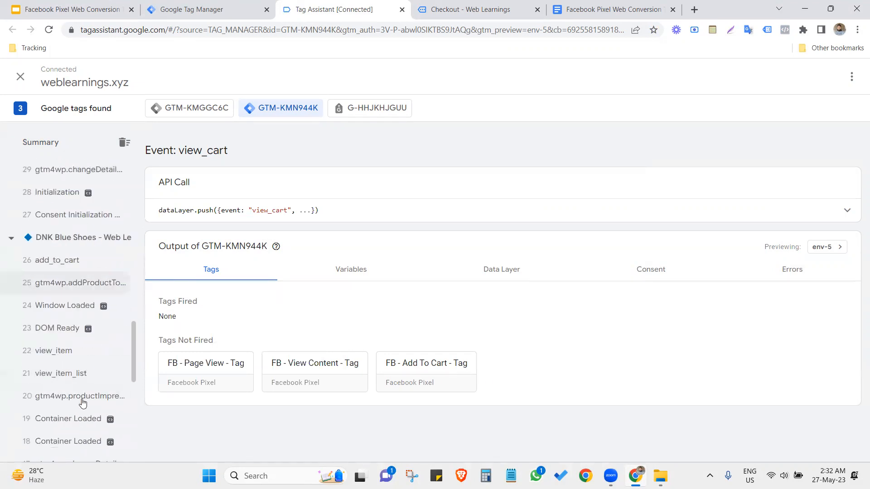
scroll(80, 399, "up", 15)
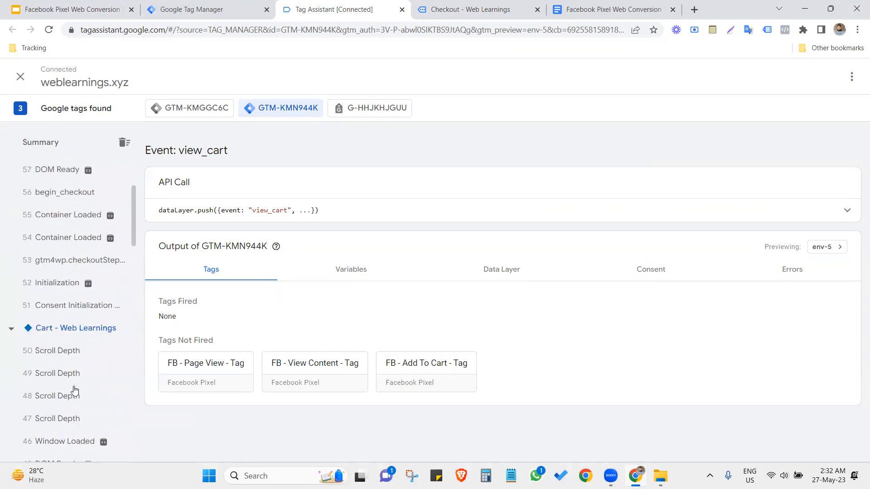
scroll(75, 391, "up", 3)
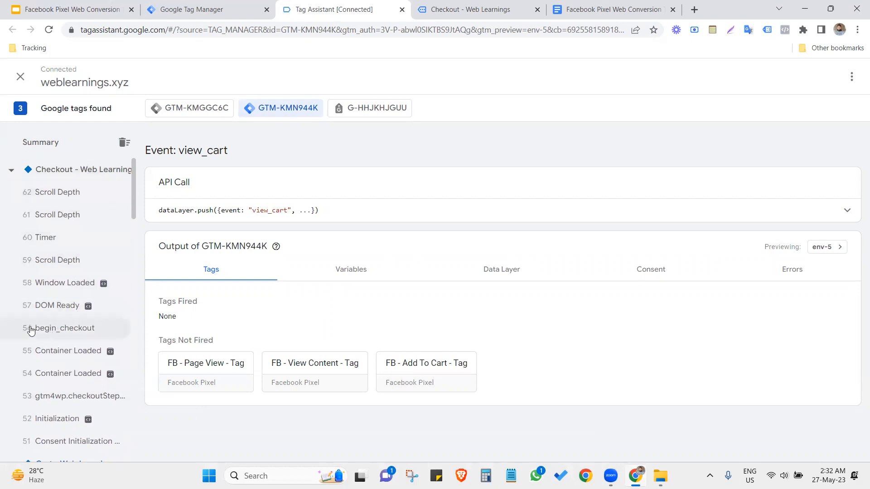
left_click(54, 331)
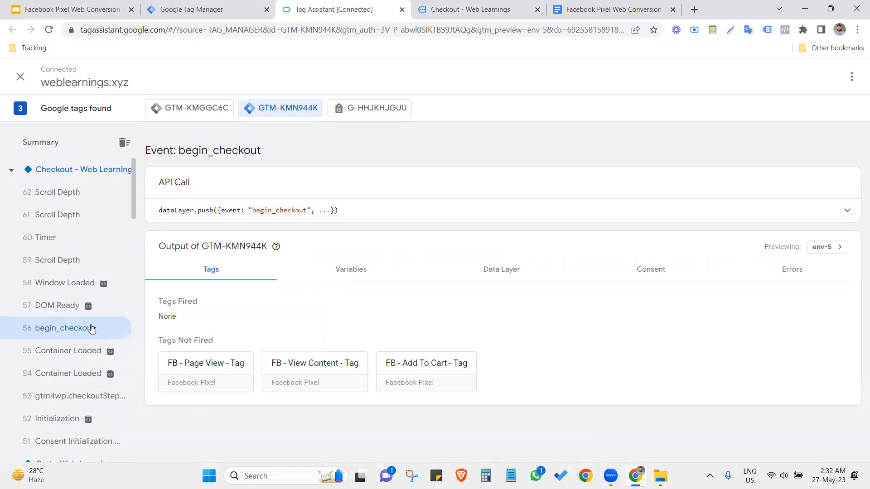
Step: Glance at the checkout form, expand the begin_checkout API call in Tag Assistant and highlight its event name
left_click(455, 6)
scroll(298, 316, "down", 3)
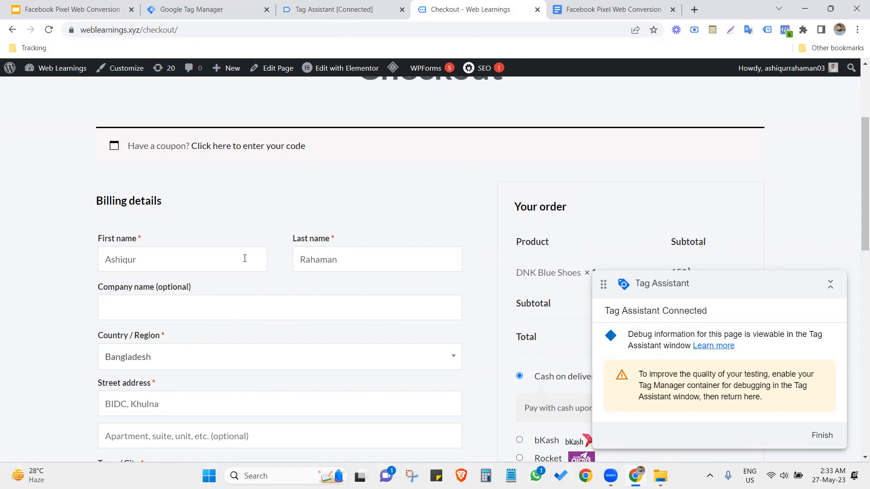
left_click(334, 12)
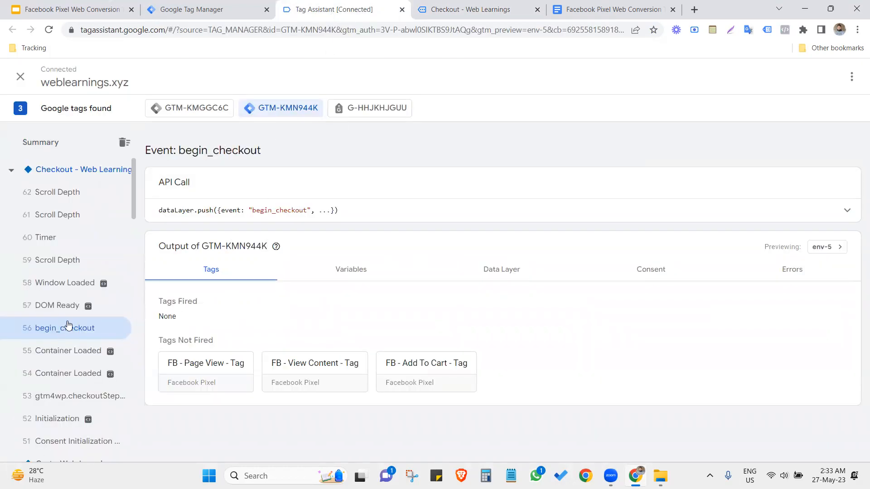
left_click_drag(254, 203, 280, 215)
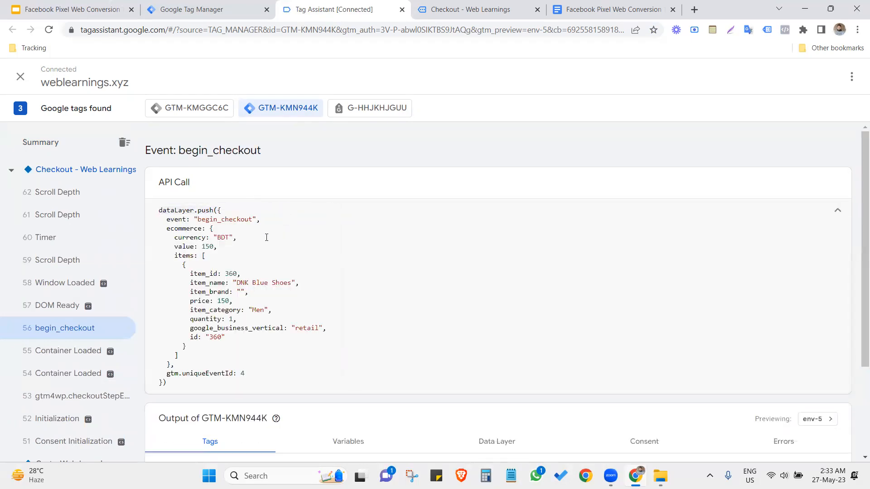
left_click_drag(198, 219, 249, 219)
Step: Examine the billing fields and the order summary on the store's checkout page
left_click(439, 7)
scroll(270, 295, "down", 3)
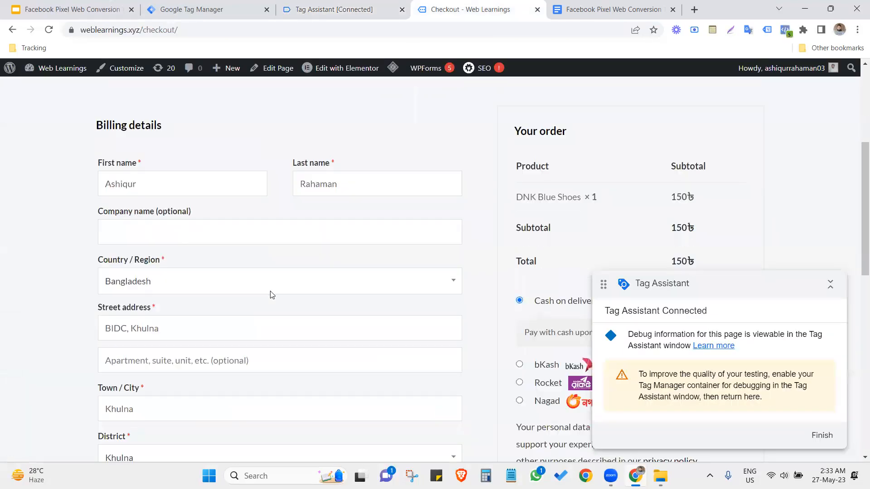
scroll(250, 293, "up", 1)
scroll(240, 286, "up", 3)
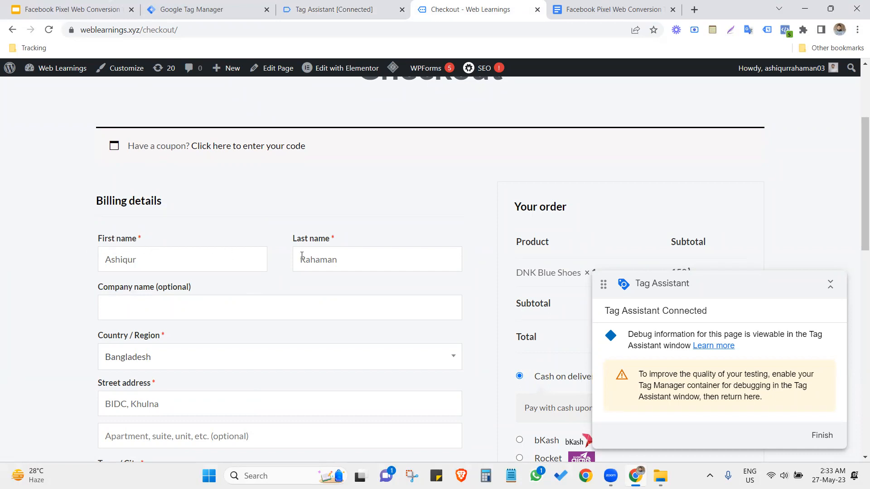
scroll(317, 297, "down", 2)
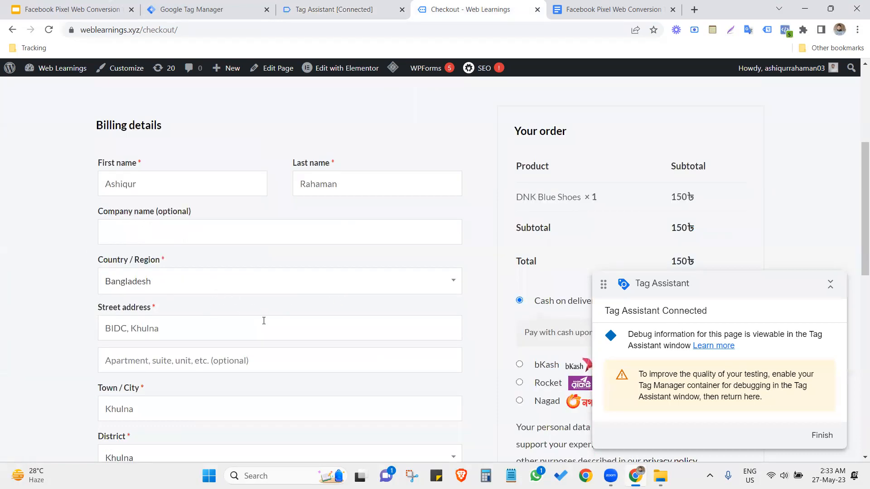
scroll(292, 344, "down", 3)
scroll(295, 343, "up", 3)
Step: Show the "In This Video" slide in the conversion tracking presentation
left_click(329, 8)
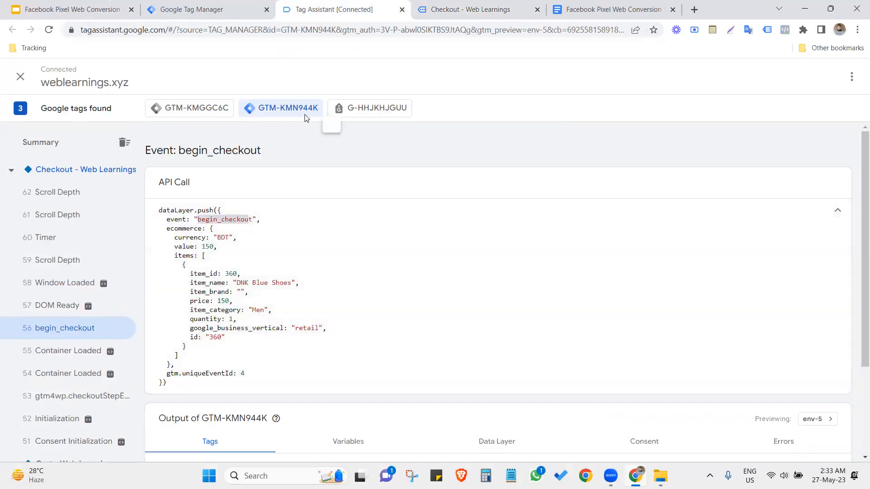
left_click(72, 7)
left_click(58, 181)
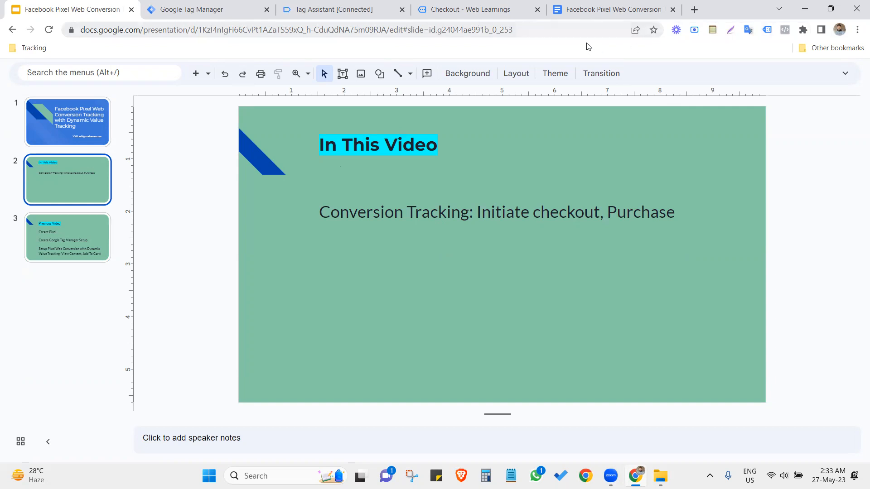
Step: Open the container's variables in Google Tag Manager and read the InitiateCheckout Event Setup section of the notes document
left_click(159, 7)
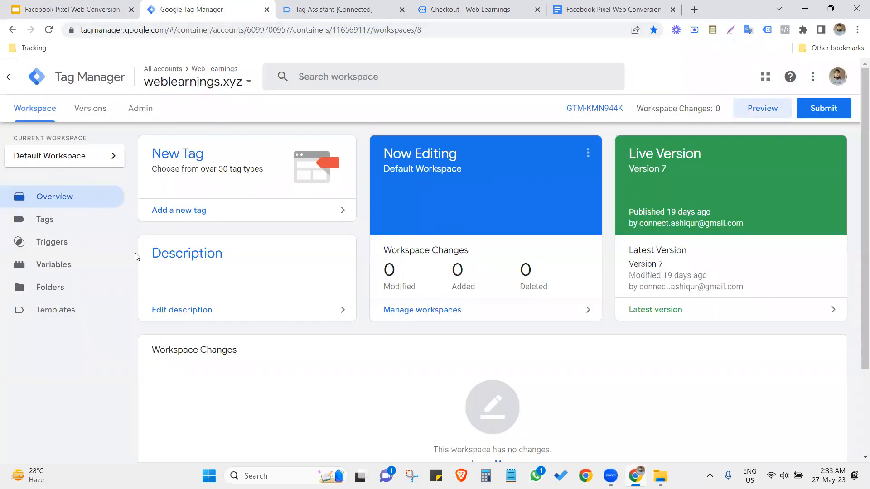
left_click(54, 265)
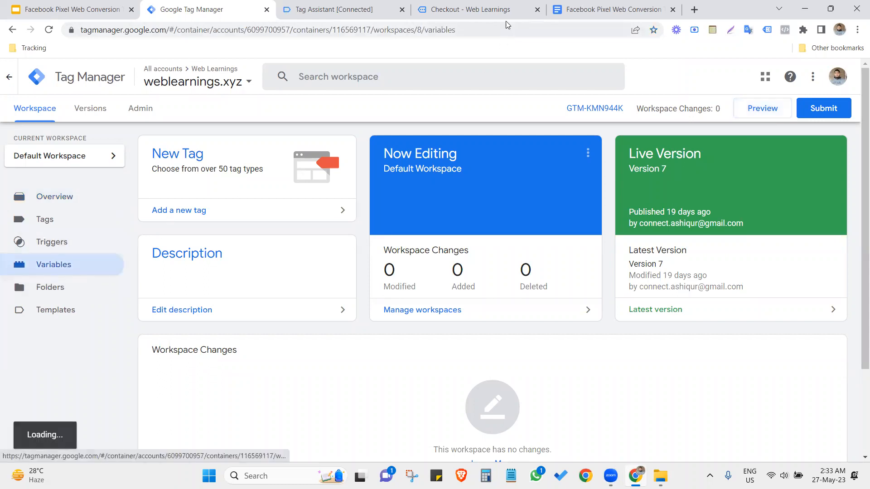
left_click(609, 9)
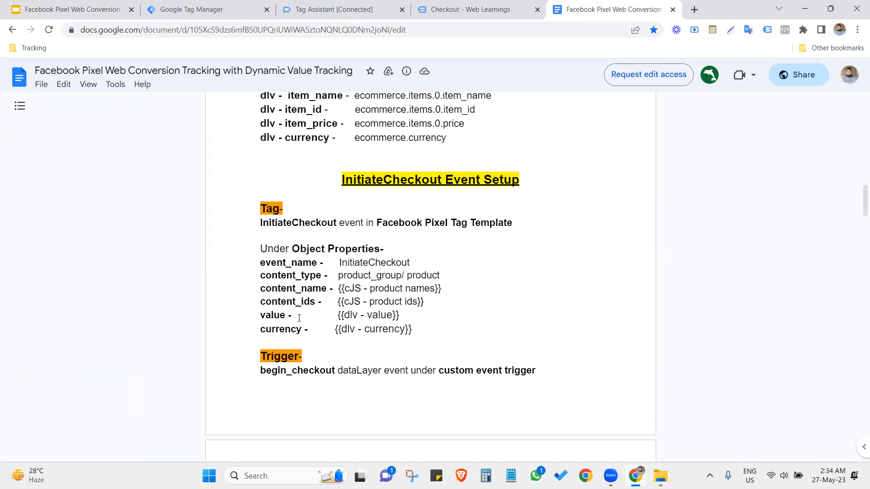
scroll(352, 345, "down", 4)
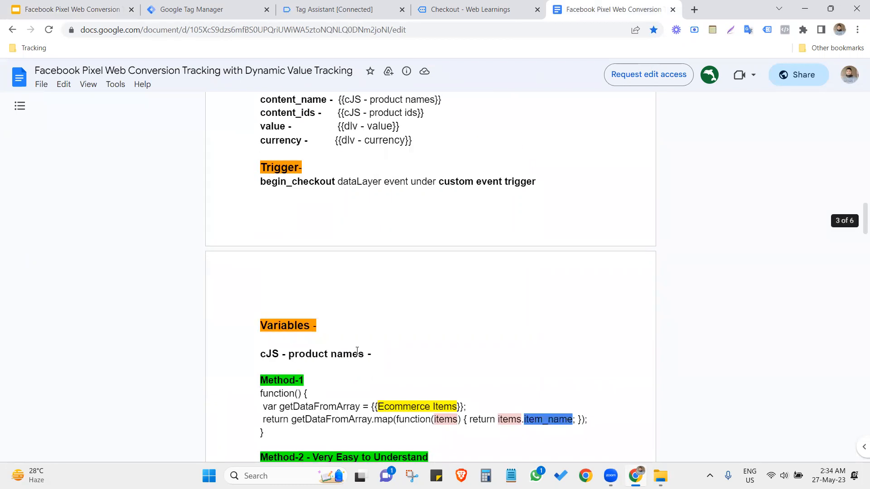
scroll(352, 344, "up", 3)
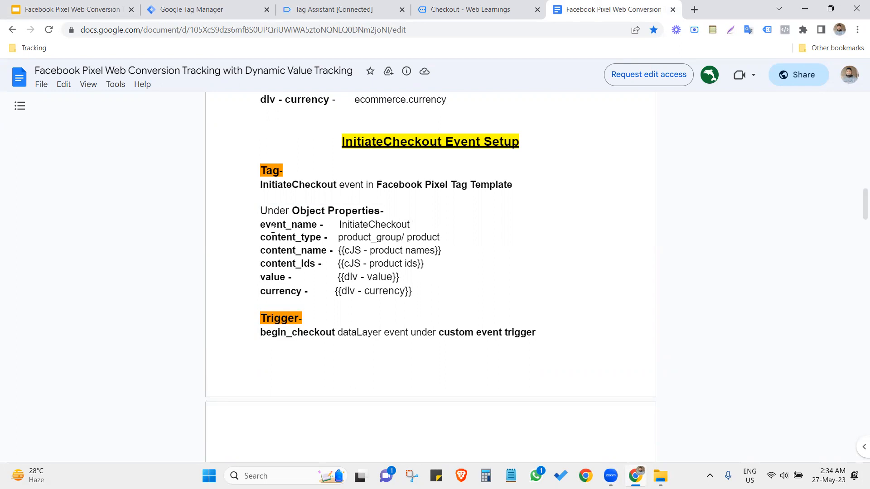
Step: Collapse the Tag Assistant widget on the checkout page and move it down below the payment methods
left_click(474, 7)
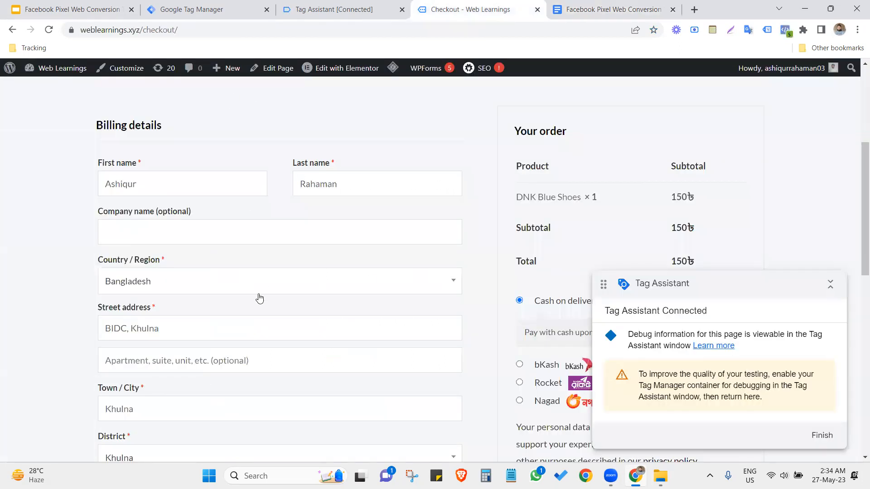
left_click(831, 285)
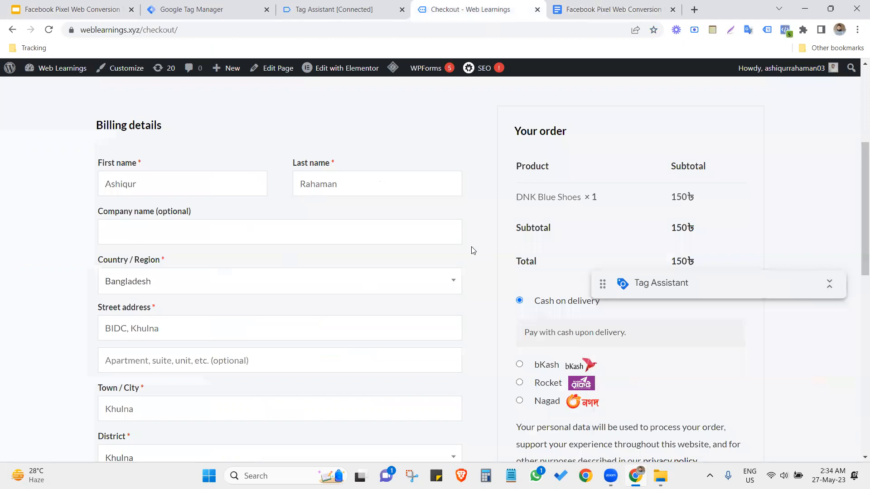
left_click_drag(711, 279, 728, 422)
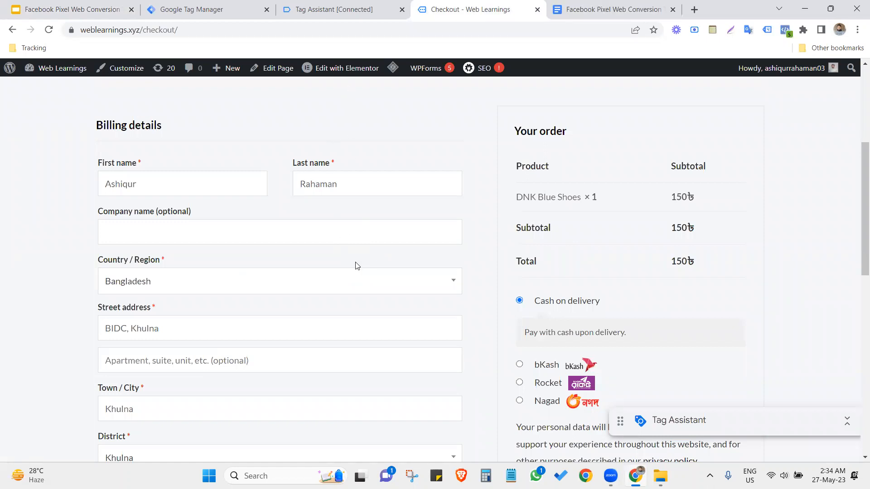
Step: Examine the data layer values of the begin_checkout event for container GTM-KMN944K in Tag Assistant
left_click(331, 8)
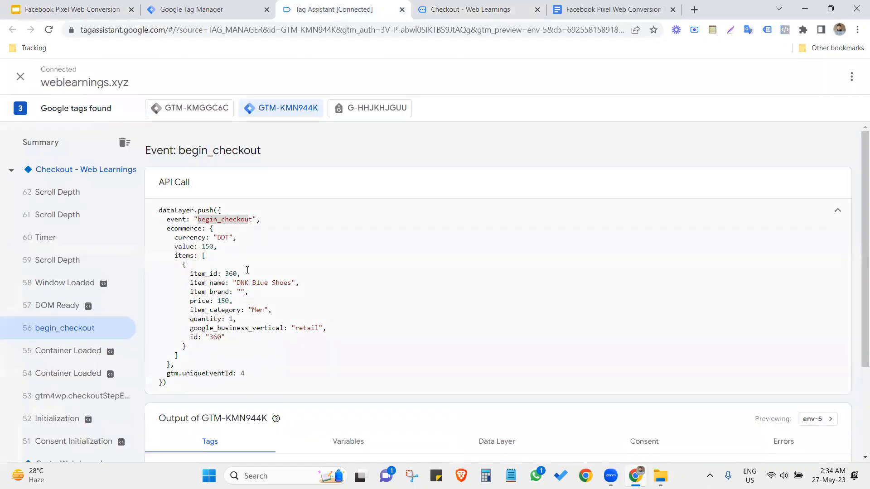
scroll(287, 325, "down", 3)
left_click(462, 317)
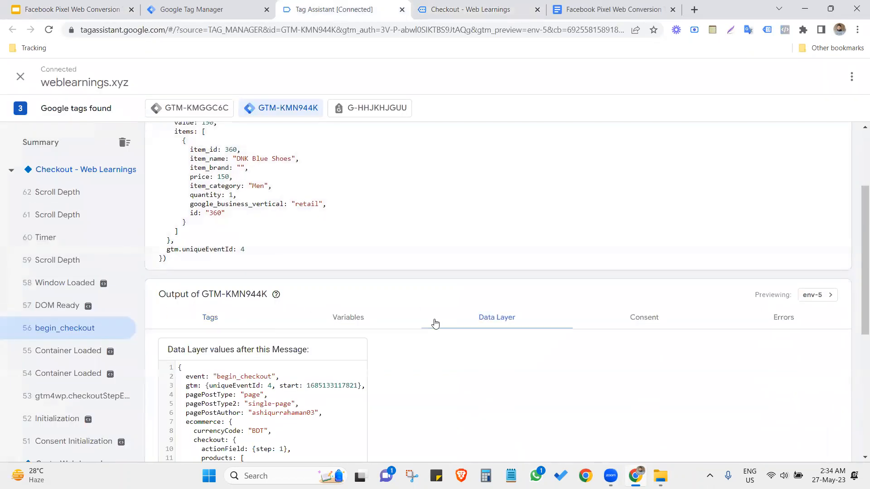
scroll(451, 313, "down", 5)
scroll(379, 305, "up", 3)
scroll(379, 305, "down", 3)
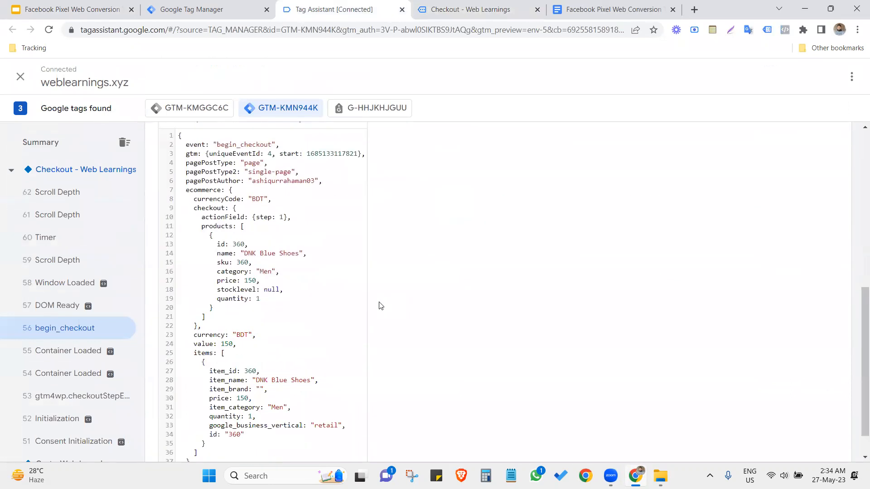
Step: Return to the checkout page and look over its heading, billing form and order summary
left_click(453, 10)
scroll(409, 265, "up", 4)
scroll(409, 269, "down", 3)
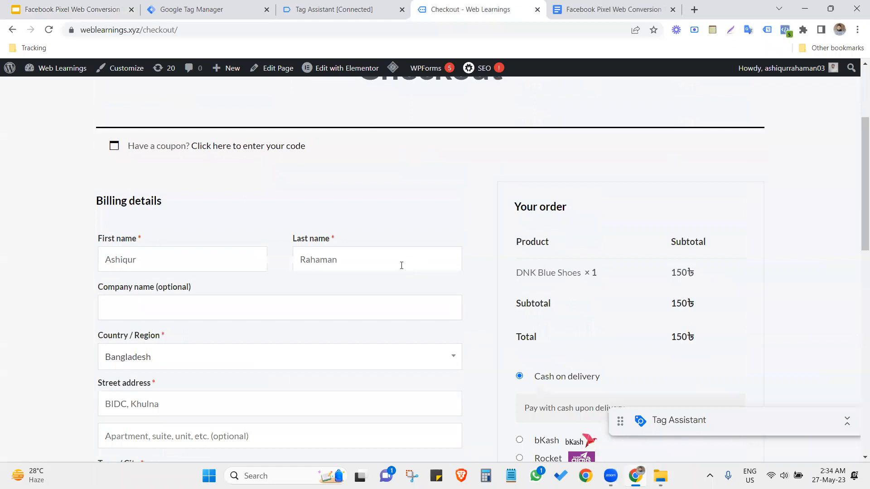
scroll(308, 238, "up", 3)
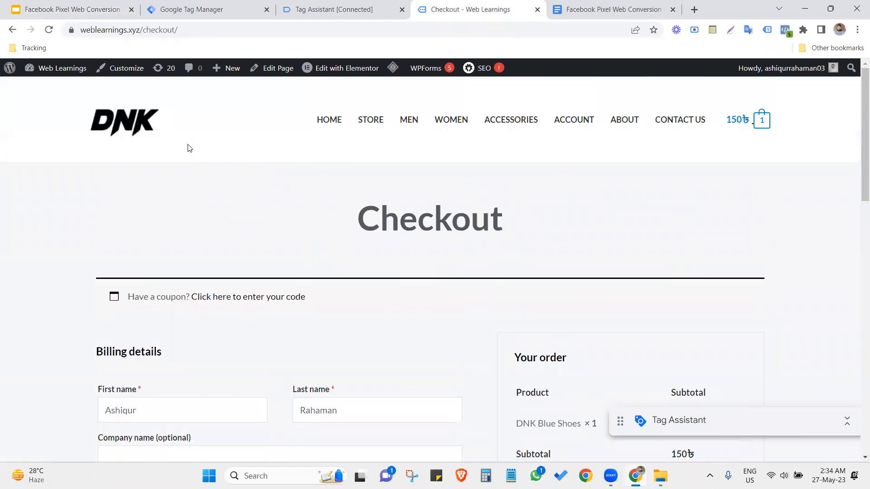
Step: Go to the store's home page and add the Blue Denim Shorts product to the cart
left_click(119, 135)
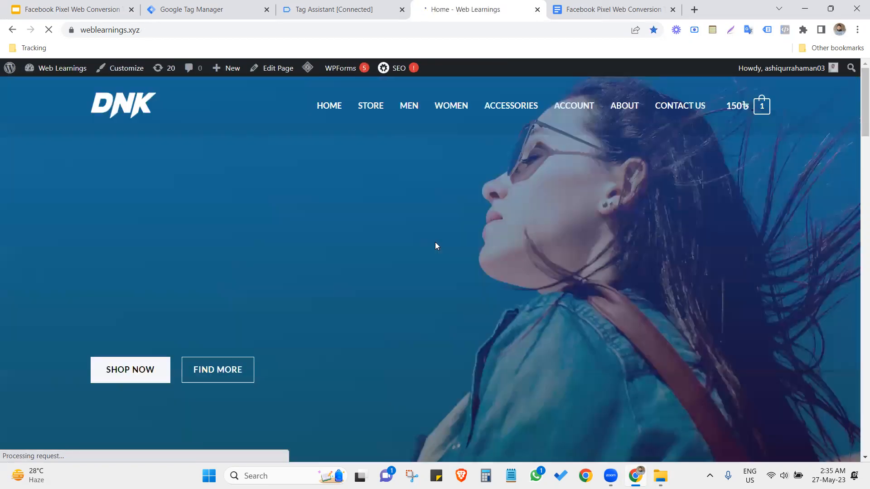
scroll(435, 246, "down", 15)
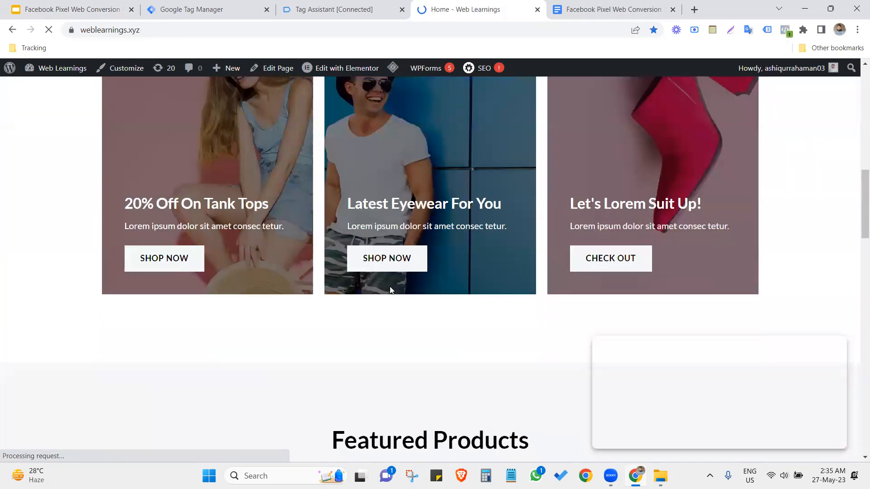
scroll(261, 276, "down", 5)
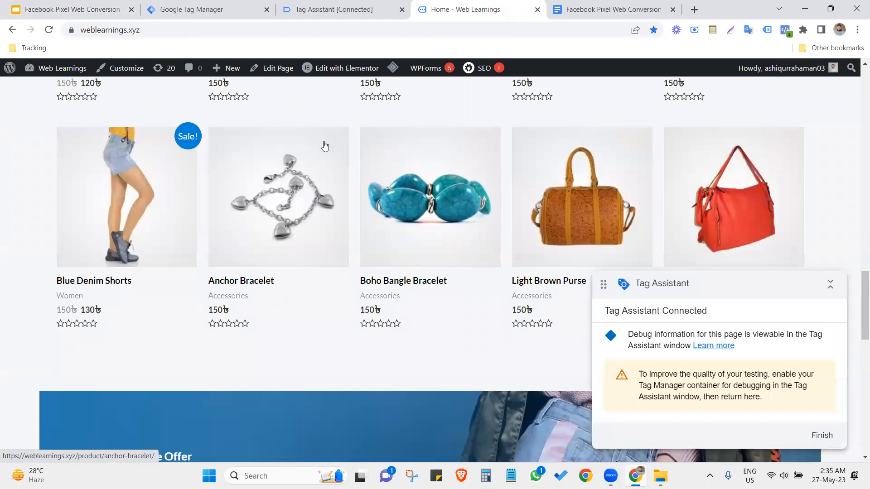
left_click(126, 194)
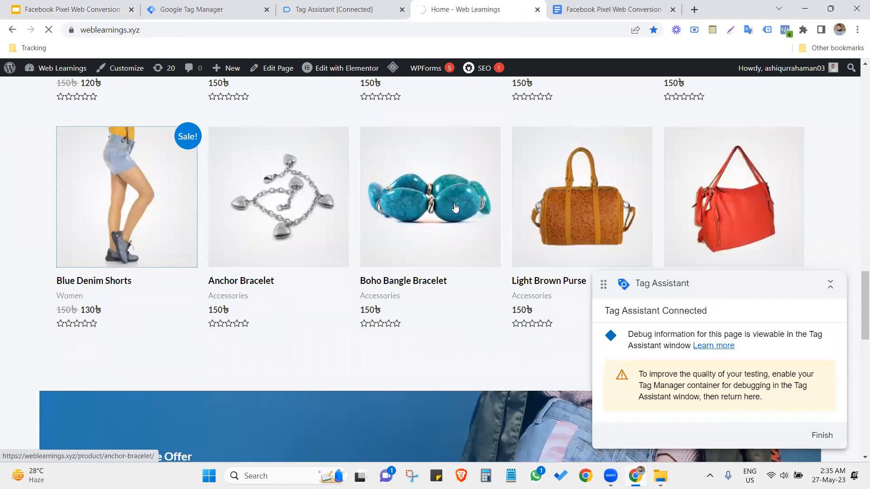
scroll(562, 354, "down", 2)
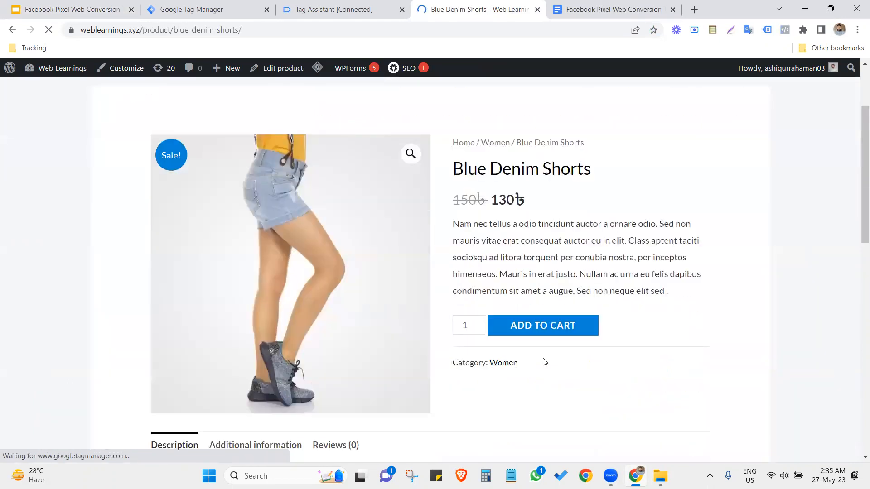
left_click(536, 319)
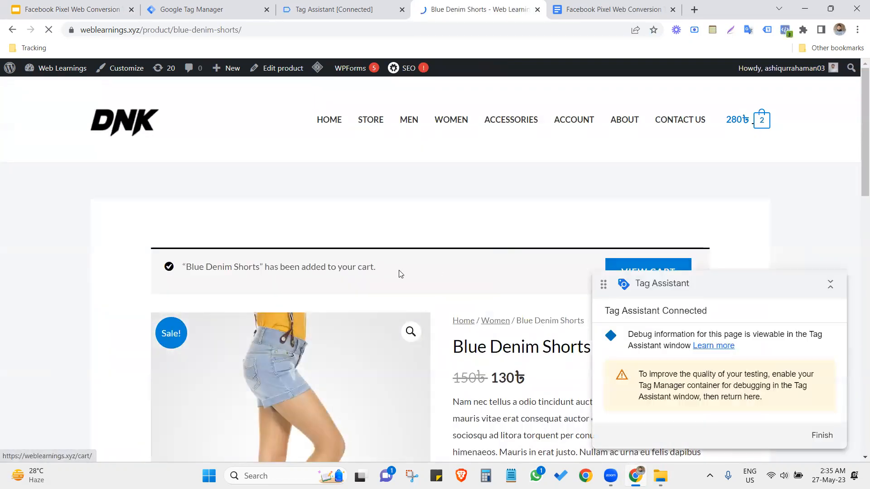
Step: Proceed from the cart to checkout with DNK Blue Shoes and Blue Denim Shorts, collapsing the Tag Assistant widget
scroll(574, 175, "down", 2)
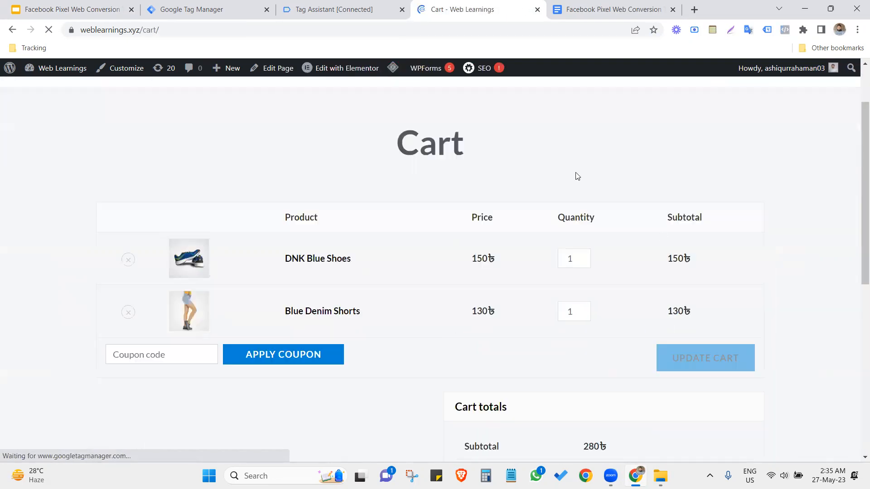
scroll(435, 372, "down", 3)
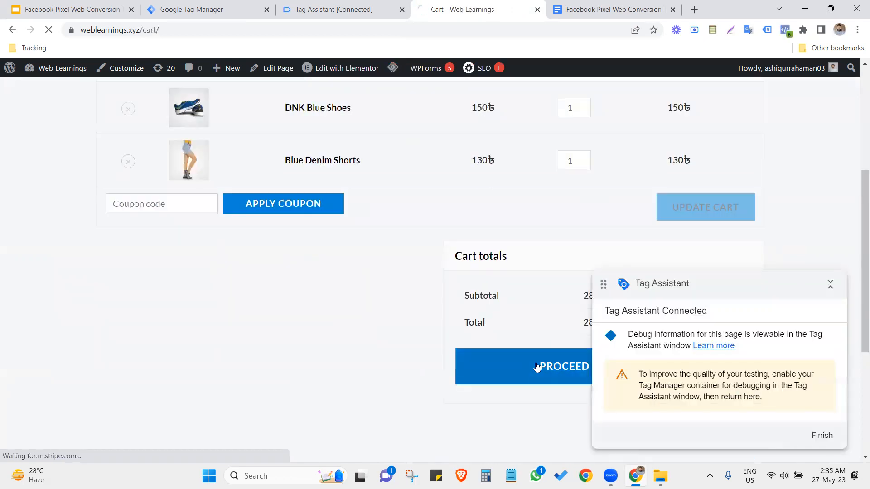
left_click(830, 284)
left_click(657, 366)
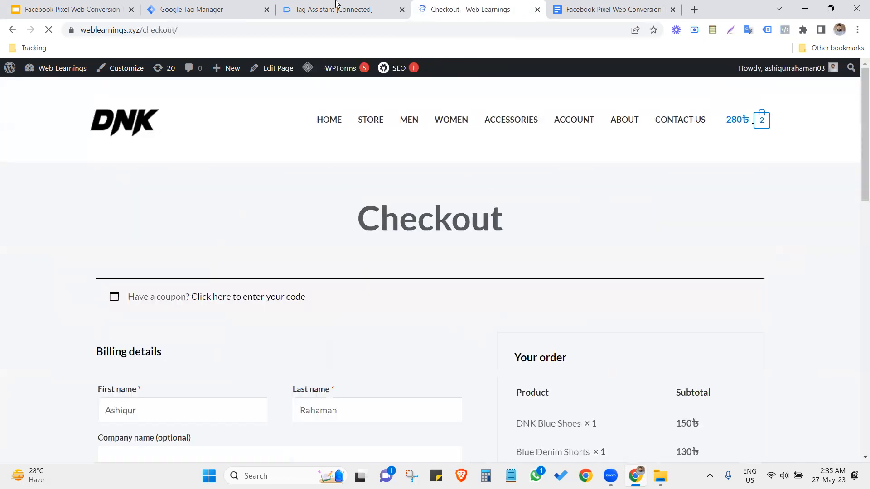
Step: Examine the products, currency and value in the data layer of the new begin_checkout event in Tag Assistant
left_click(334, 9)
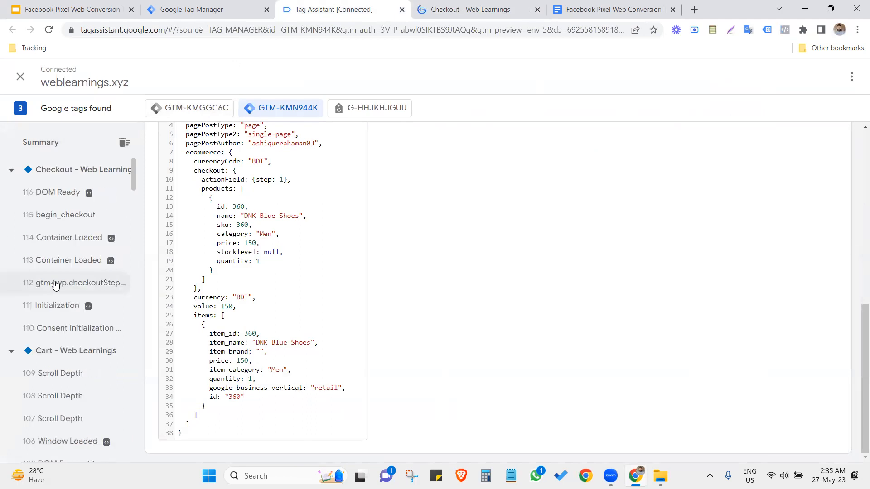
left_click(62, 237)
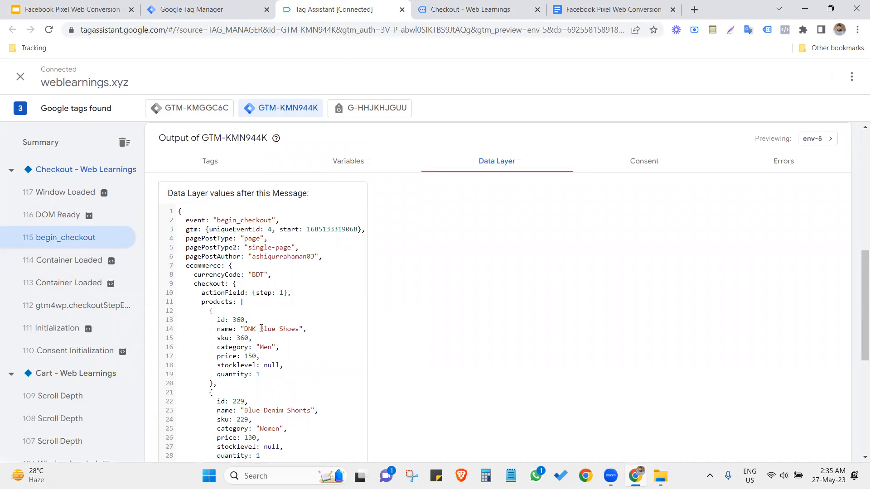
scroll(196, 205, "down", 2)
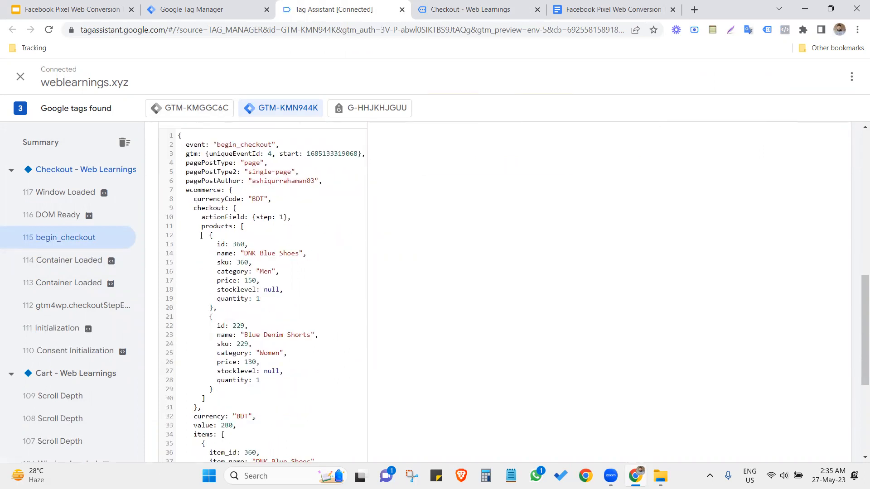
scroll(212, 253, "down", 1)
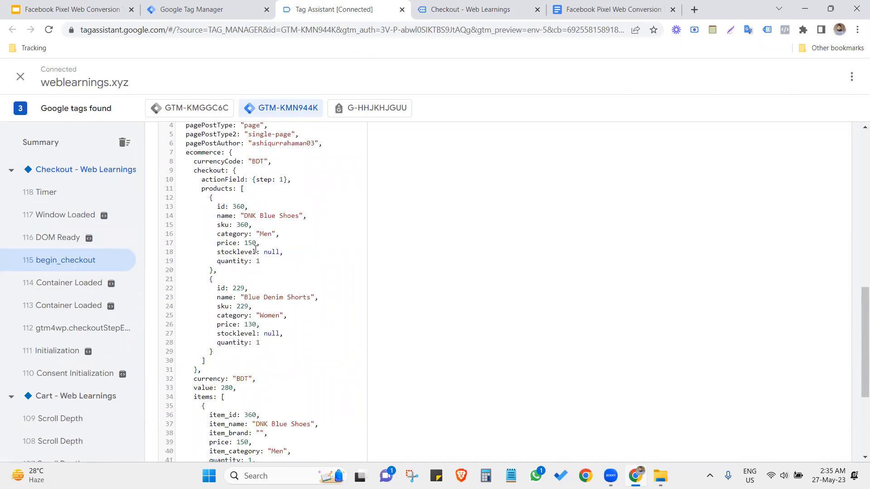
Step: Review the event name and object properties of FB - Add To Cart - Tag in Google Tag Manager, and close the tag
left_click(234, 6)
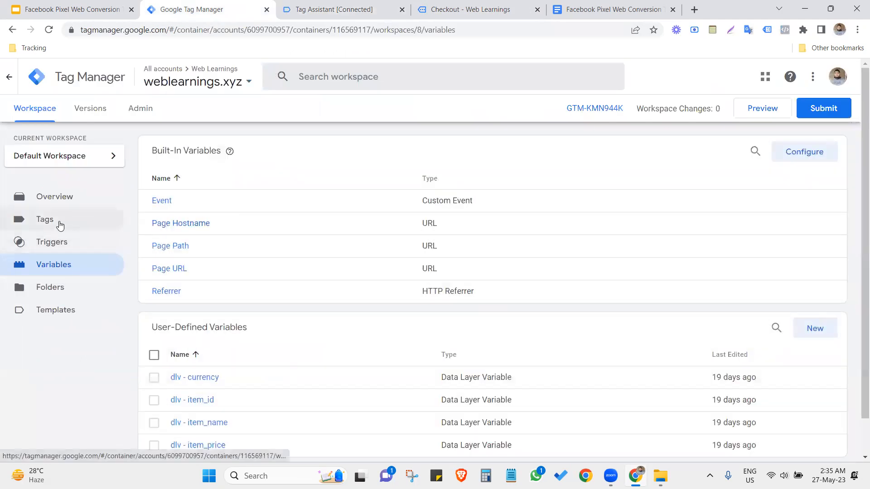
left_click(62, 223)
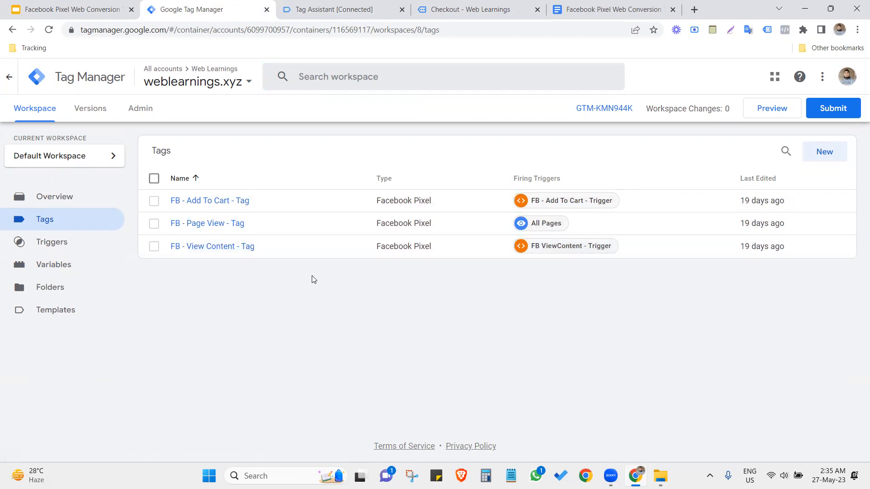
left_click(215, 202)
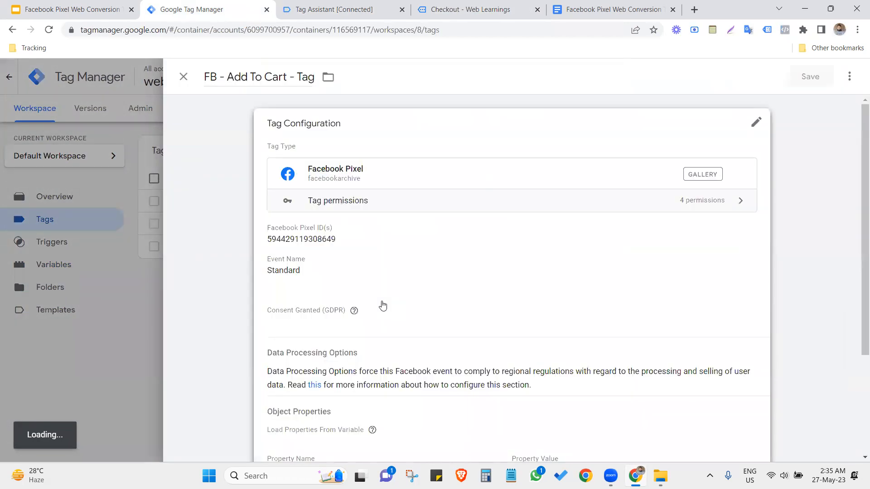
left_click(407, 262)
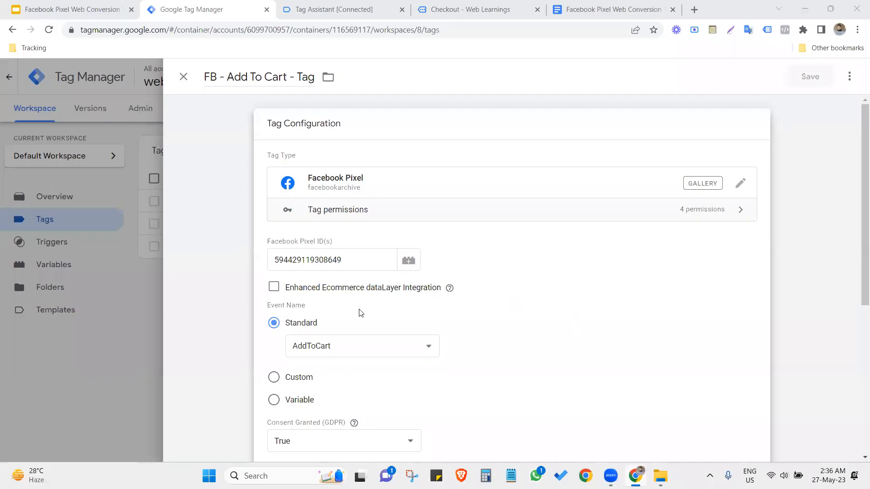
scroll(362, 312, "down", 6)
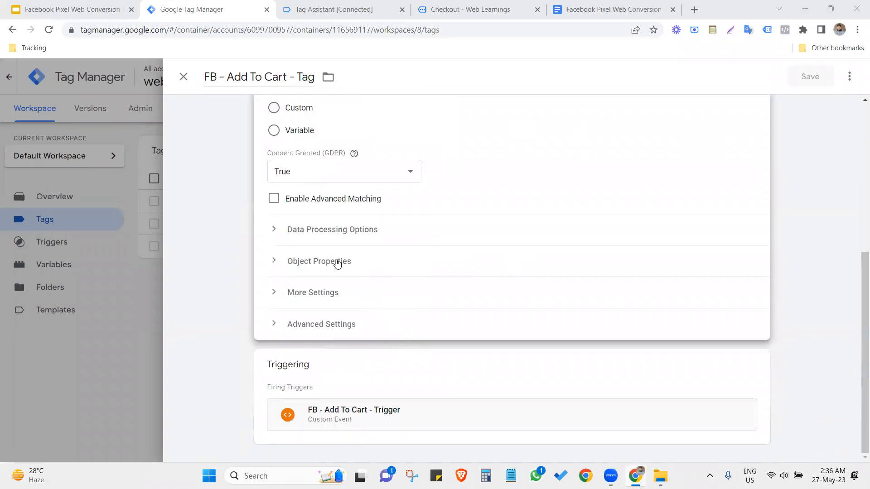
left_click(337, 262)
scroll(347, 267, "down", 2)
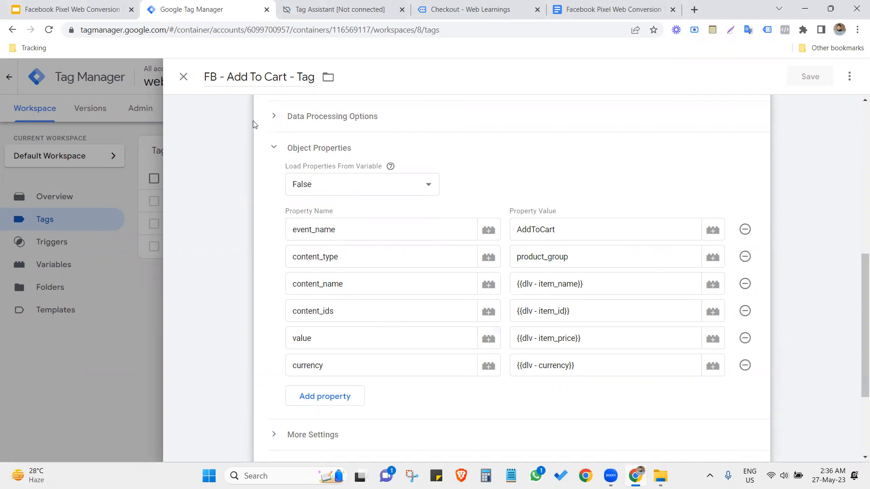
left_click(183, 77)
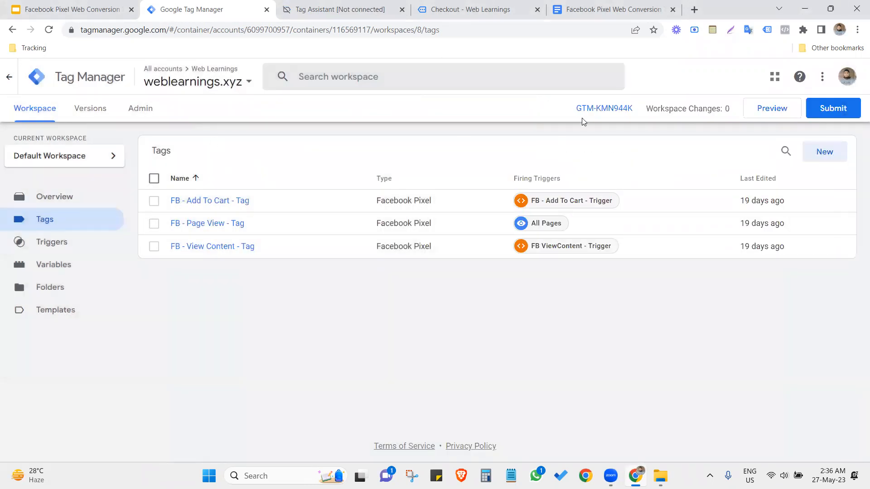
Step: Switch to the notes document and copy the Method-1 function listed under cJS - product names
left_click(572, 5)
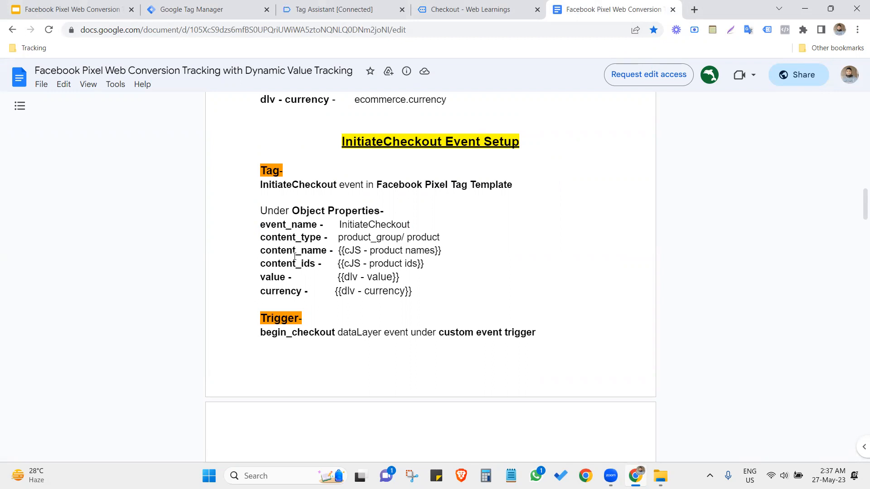
scroll(302, 271, "down", 4)
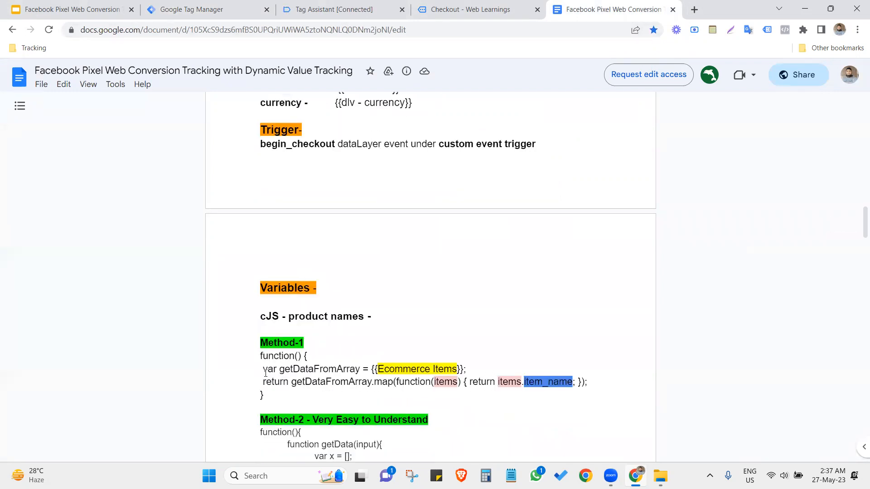
left_click_drag(262, 355, 268, 398)
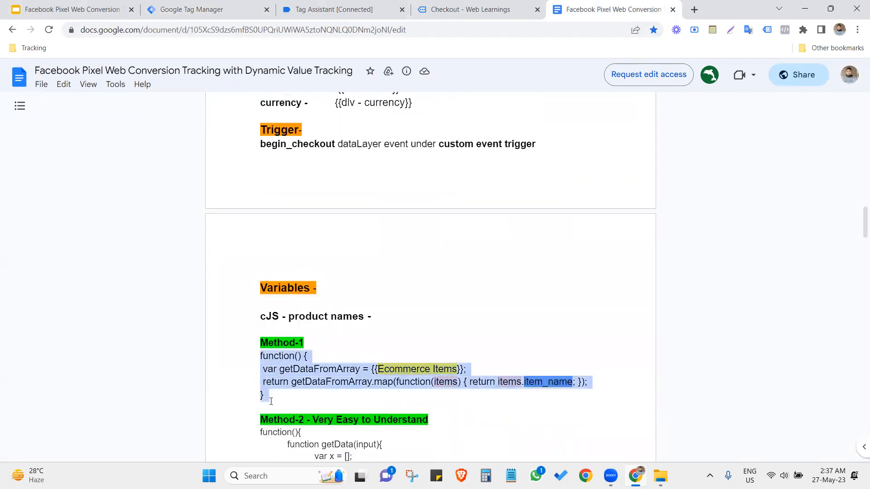
right_click(299, 366)
left_click(301, 371)
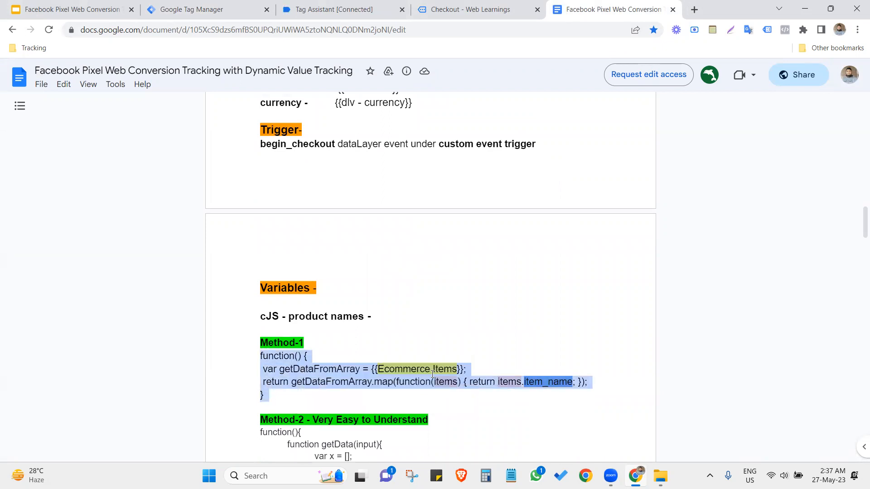
Step: Copy the variable name Ecommerce Items from the Method-1 code in the notes document
left_click(391, 371)
left_click_drag(378, 371, 459, 370)
scroll(389, 341, "down", 3)
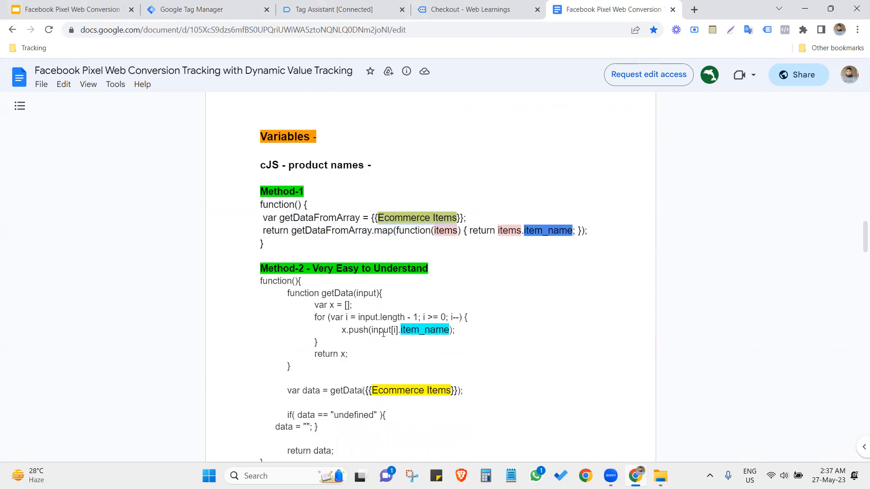
right_click(397, 219)
left_click(414, 229)
left_click(384, 228)
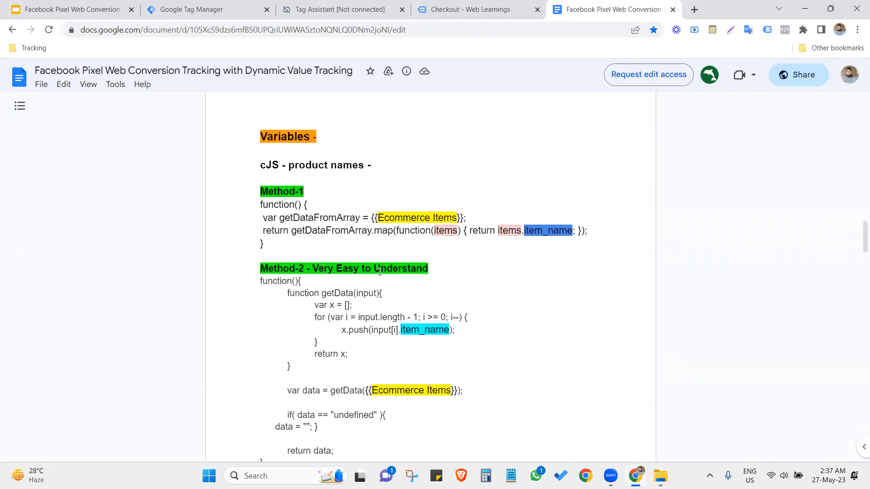
Step: Review the Ecommerce Items reference and Method-2 code, and copy the entire Method-1 function for product names
left_click_drag(378, 218, 458, 217)
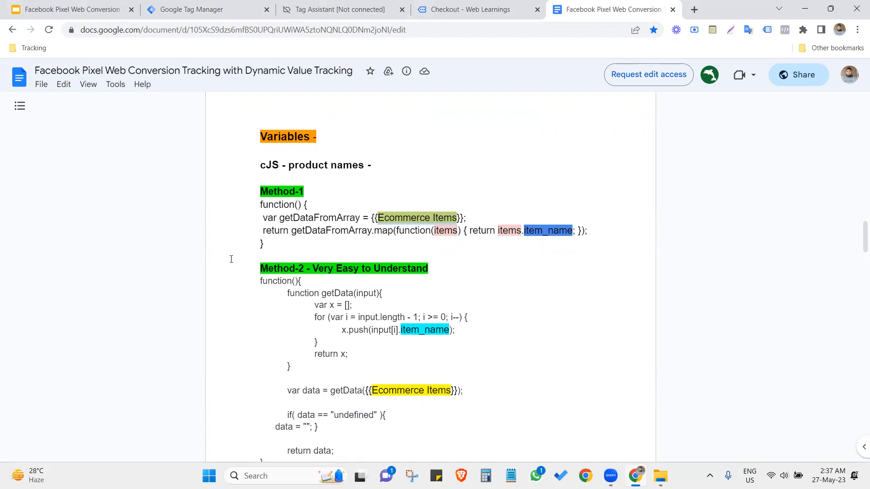
left_click_drag(260, 204, 272, 244)
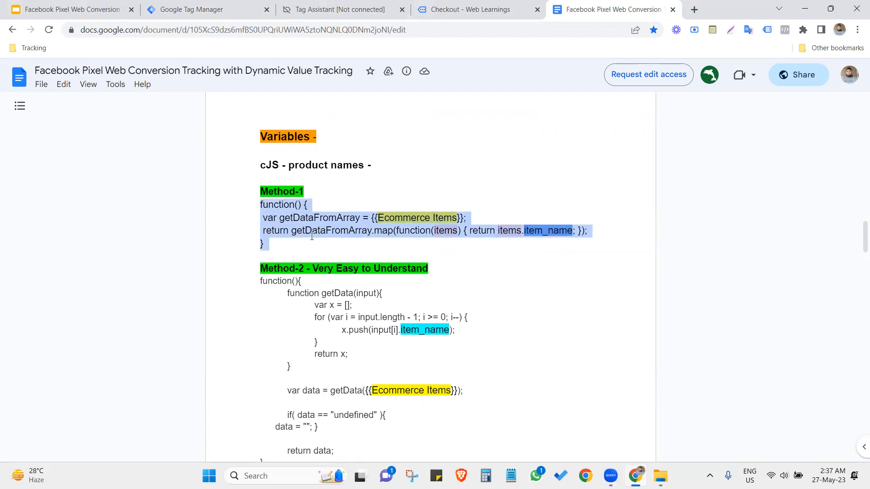
scroll(310, 251, "down", 2)
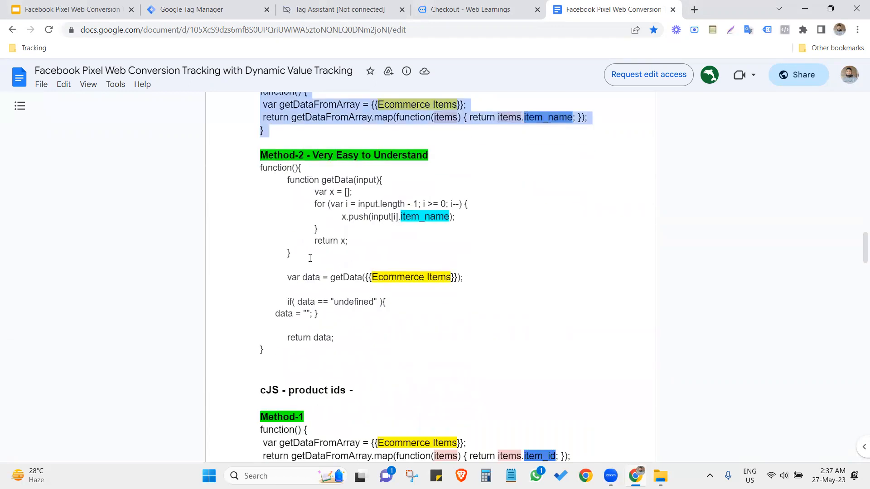
scroll(342, 245, "up", 2)
right_click(295, 224)
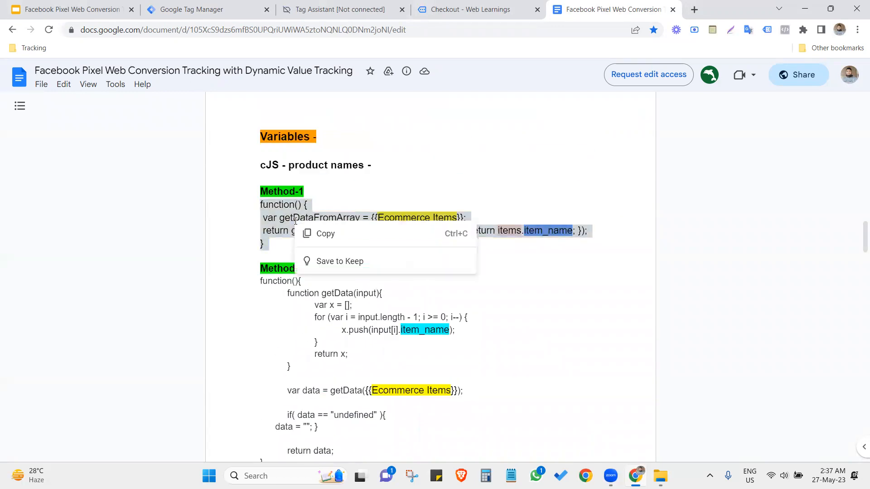
left_click(327, 234)
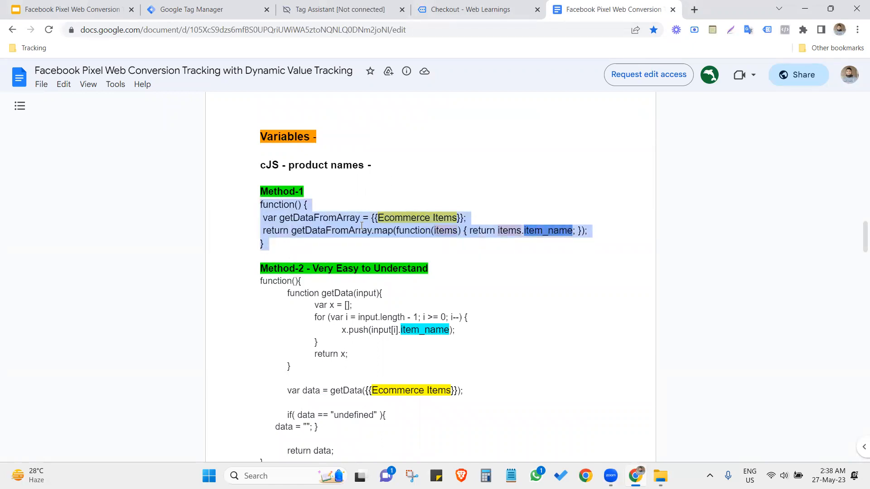
Step: Copy the variable name cJS - product names and place the notes document's browser tab beside Google Tag Manager
left_click_drag(260, 166, 364, 167)
right_click(355, 165)
left_click(386, 173)
left_click_drag(567, 4, 299, 8)
Step: Switch to Google Tag Manager and start a new user-defined variable
left_click(204, 9)
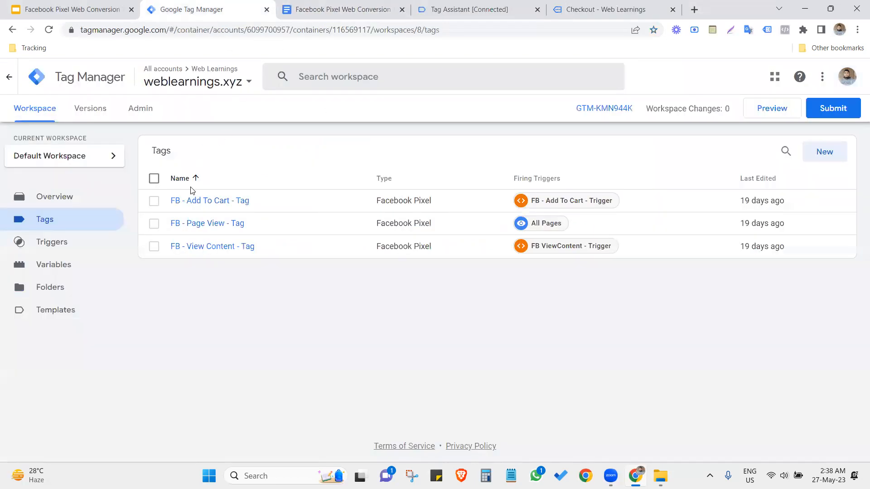
left_click(79, 271)
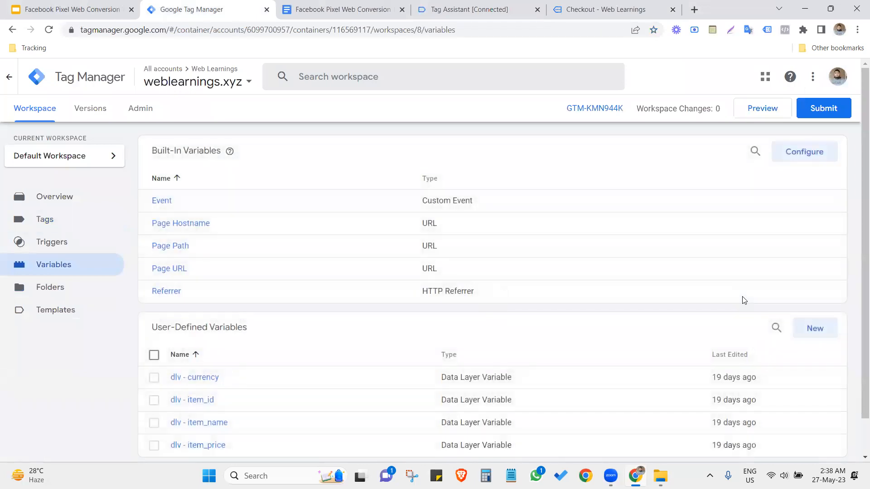
scroll(741, 299, "down", 1)
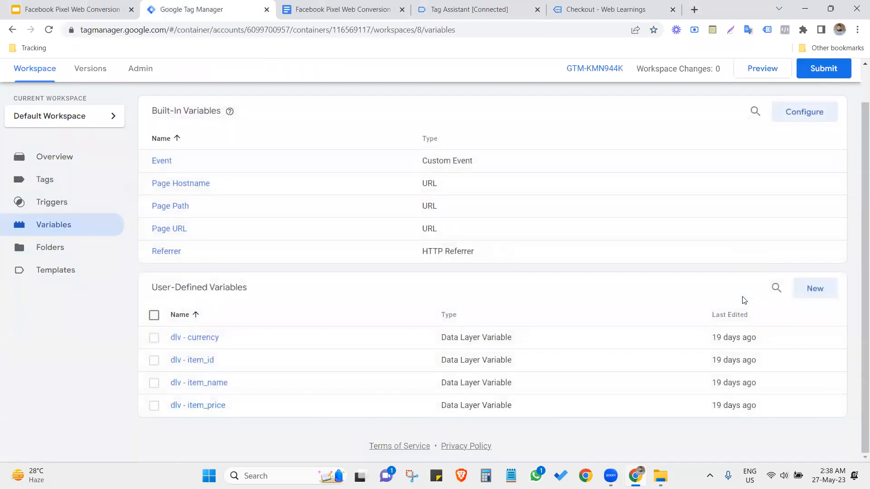
left_click(804, 296)
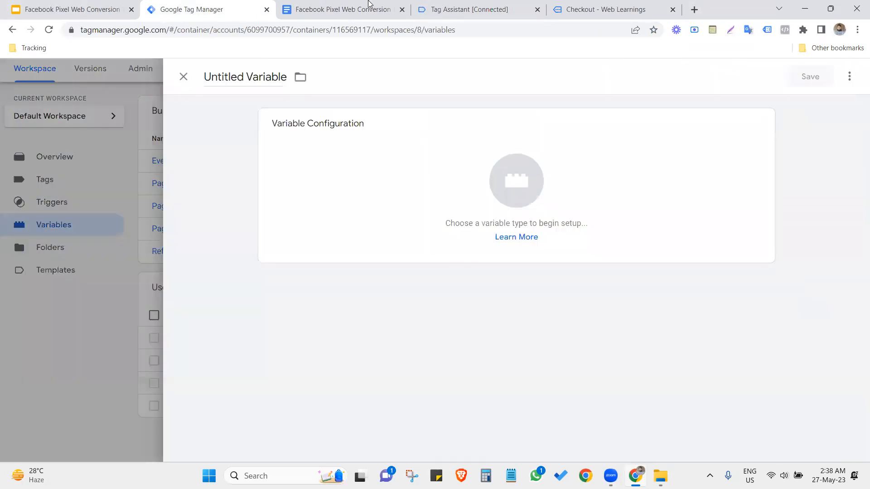
Step: Copy the variable name Ecommerce Items from the Method-1 code in the notes document and look over the variable notes
left_click(369, 8)
left_click_drag(379, 220, 459, 219)
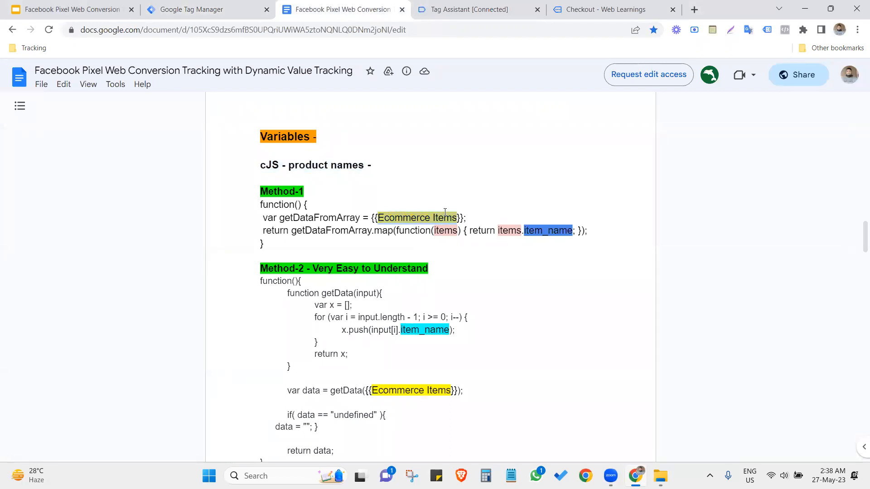
right_click(445, 216)
left_click(467, 228)
scroll(418, 286, "down", 4)
scroll(417, 285, "down", 10)
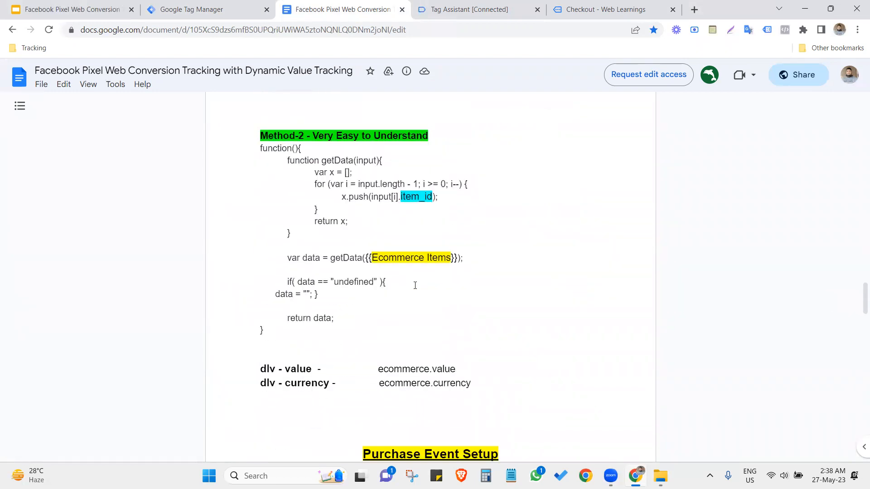
scroll(415, 286, "down", 3)
scroll(415, 286, "up", 15)
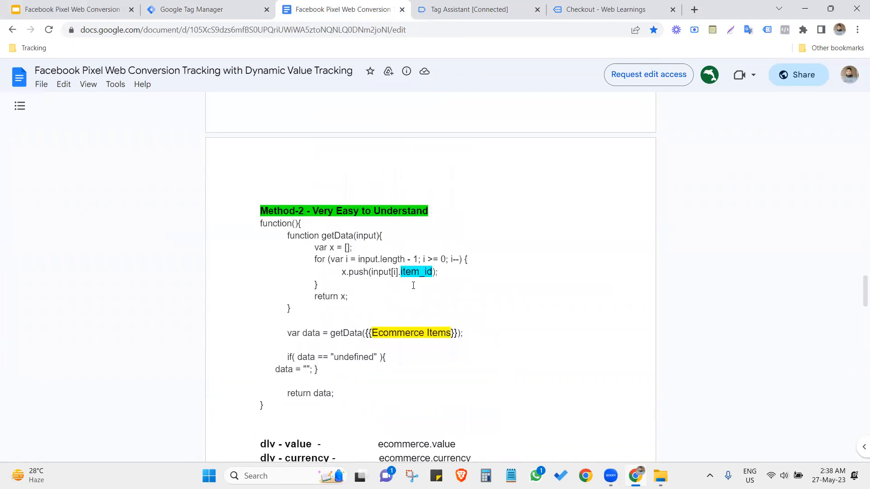
scroll(415, 281, "up", 3)
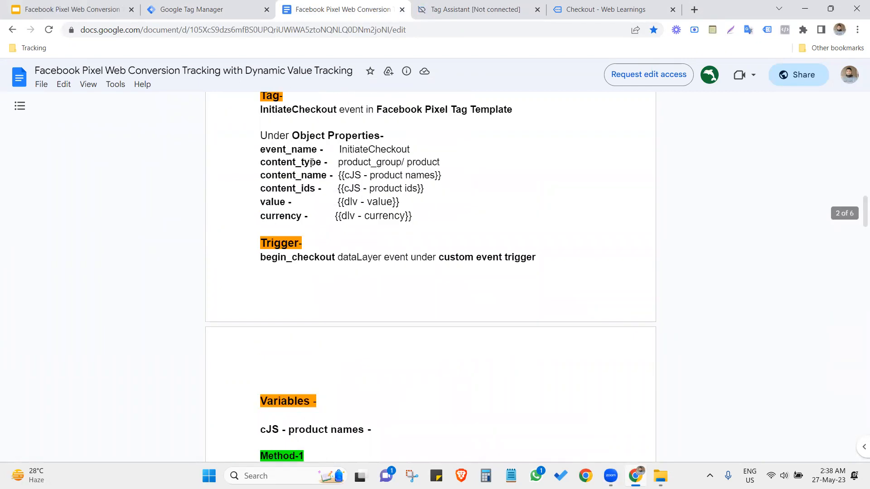
Step: Name the new Google Tag Manager variable Ecommerce Items and set its type to Data Layer Variable
left_click(227, 11)
left_click(252, 77)
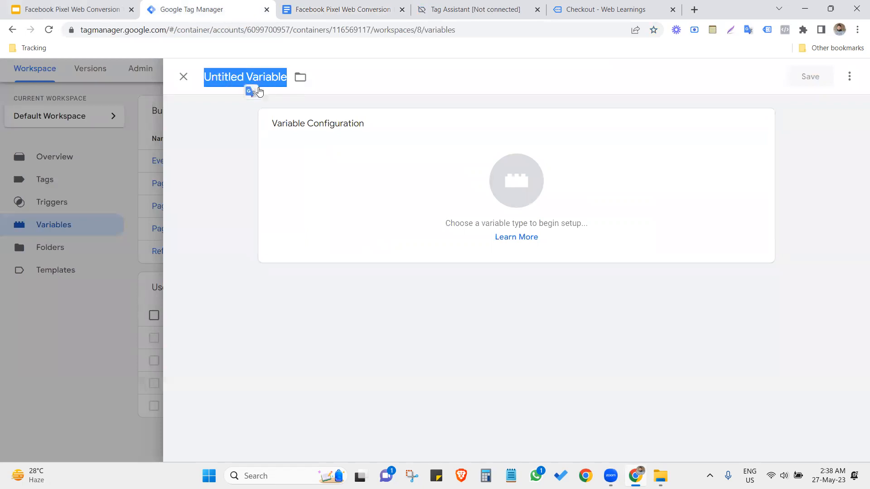
key("ctrl+v")
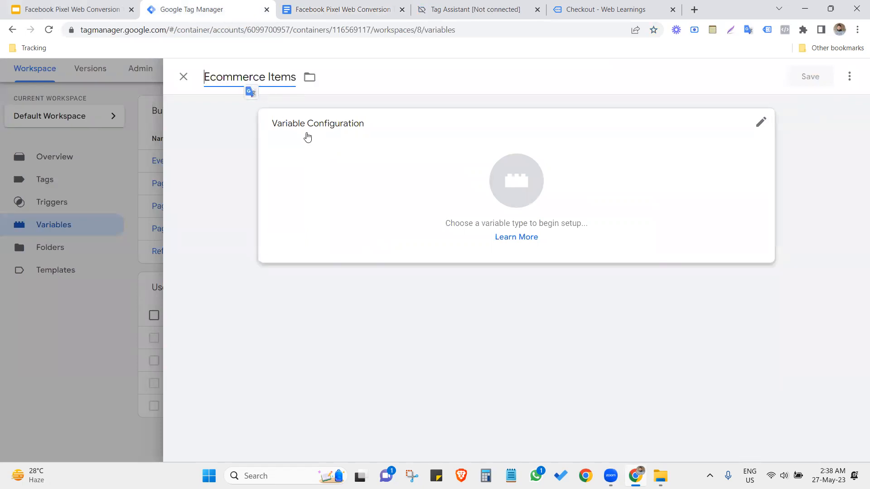
left_click(367, 180)
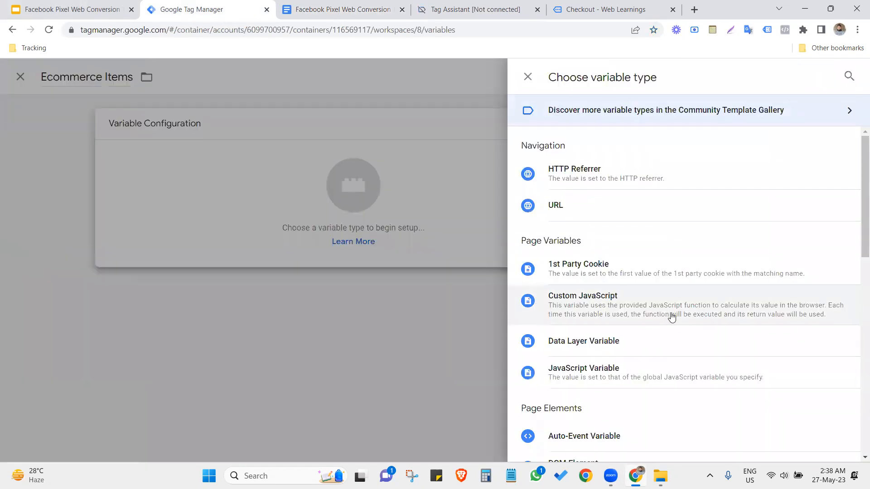
scroll(662, 311, "down", 2)
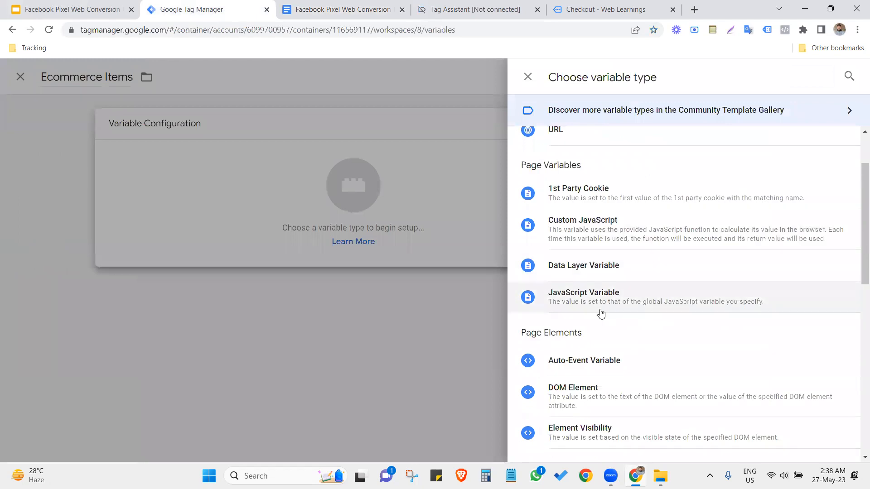
left_click(580, 271)
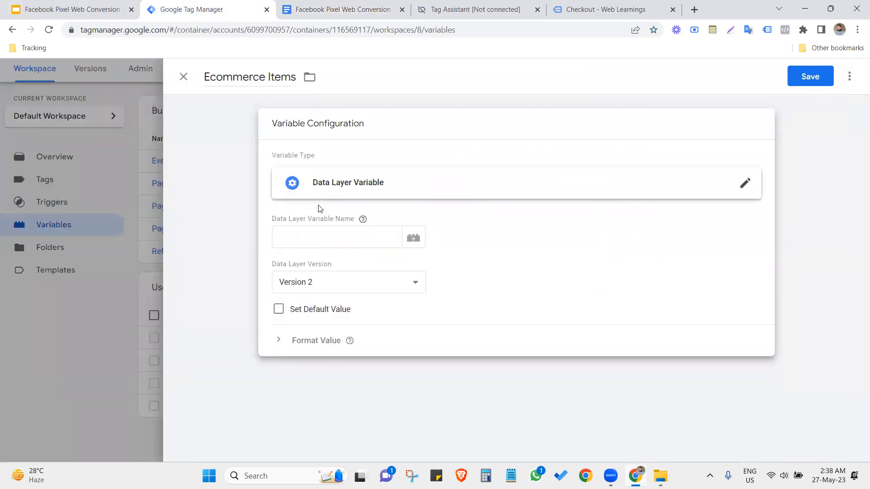
Step: Look through the event setup sections of the notes document for the data layer path of Ecommerce Items
left_click(344, 9)
scroll(390, 270, "up", 3)
scroll(390, 270, "up", 10)
left_click(221, 6)
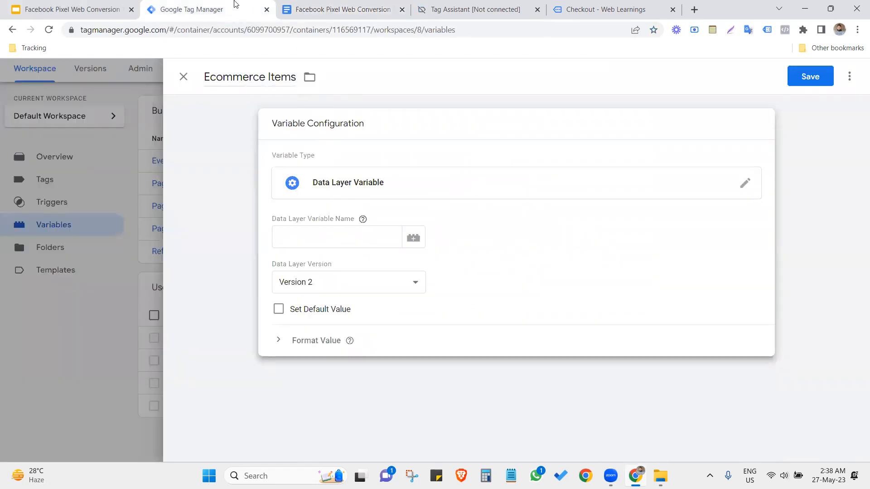
left_click(409, 3)
scroll(457, 196, "up", 4)
scroll(466, 232, "down", 7)
scroll(465, 231, "down", 12)
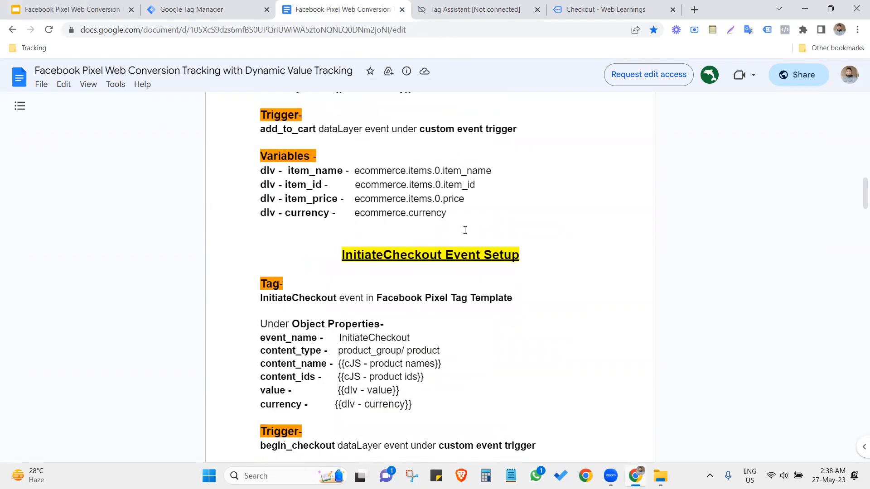
scroll(464, 230, "down", 3)
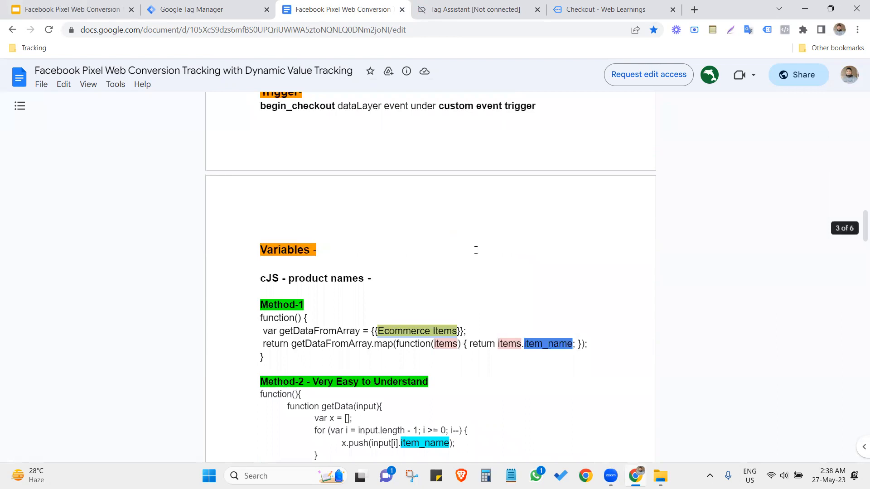
scroll(476, 250, "down", 1)
left_click(442, 242)
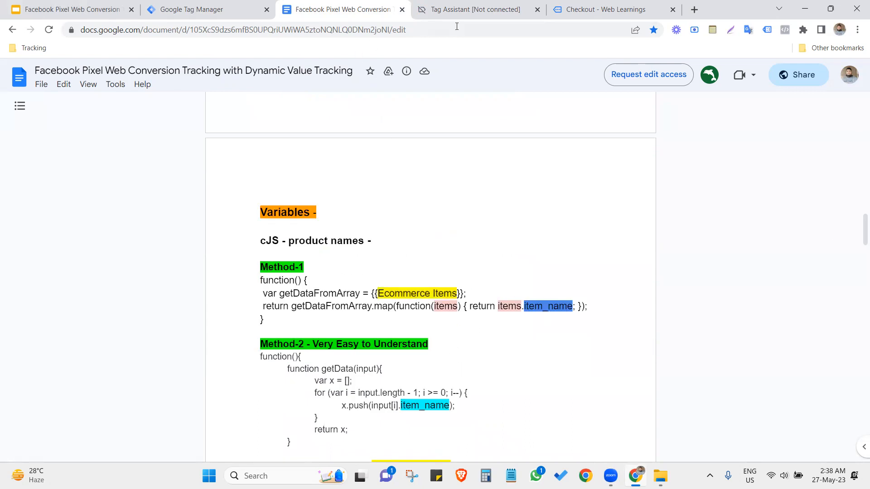
left_click(256, 6)
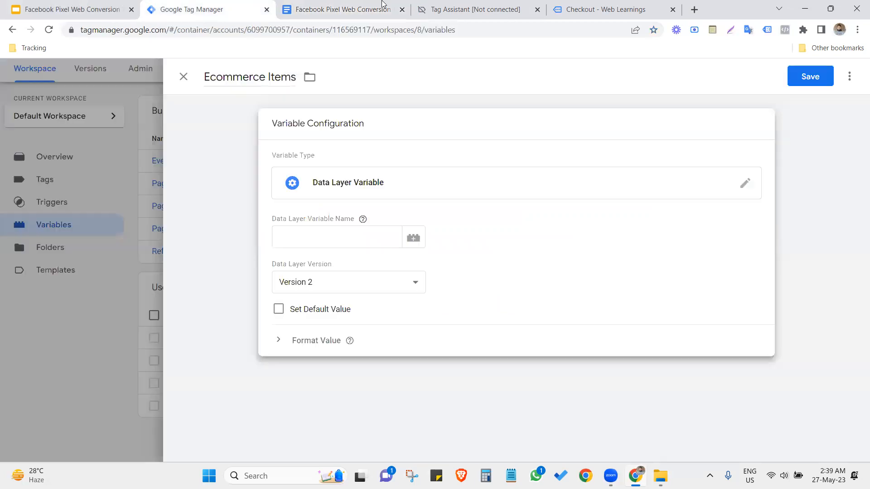
Step: Examine the begin_checkout event's product entries in Tag Assistant and look over the site's Checkout page
left_click(518, 6)
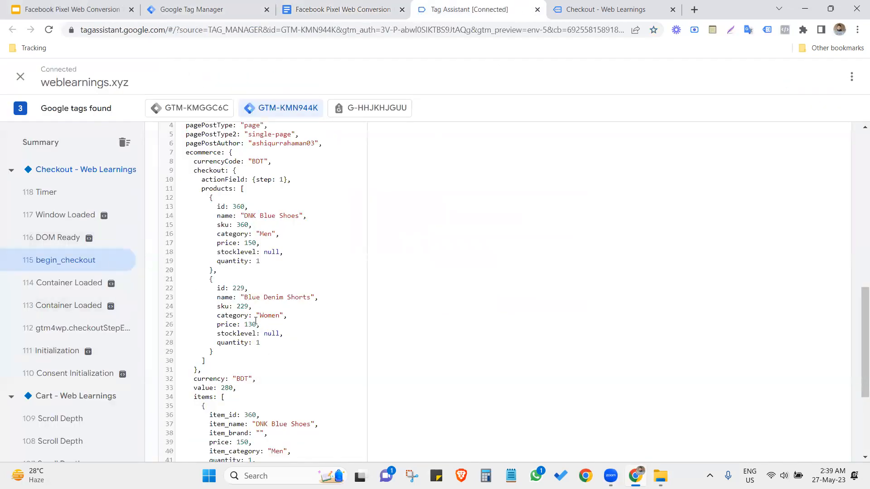
scroll(281, 336, "up", 1)
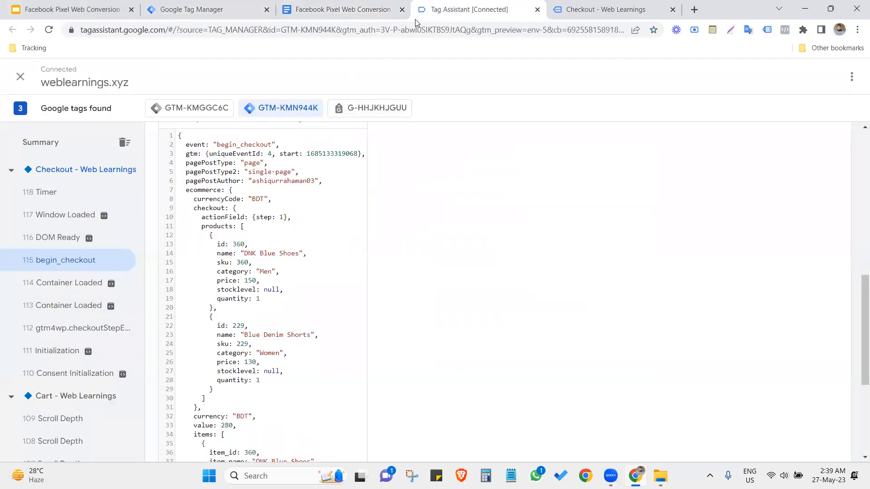
left_click(591, 8)
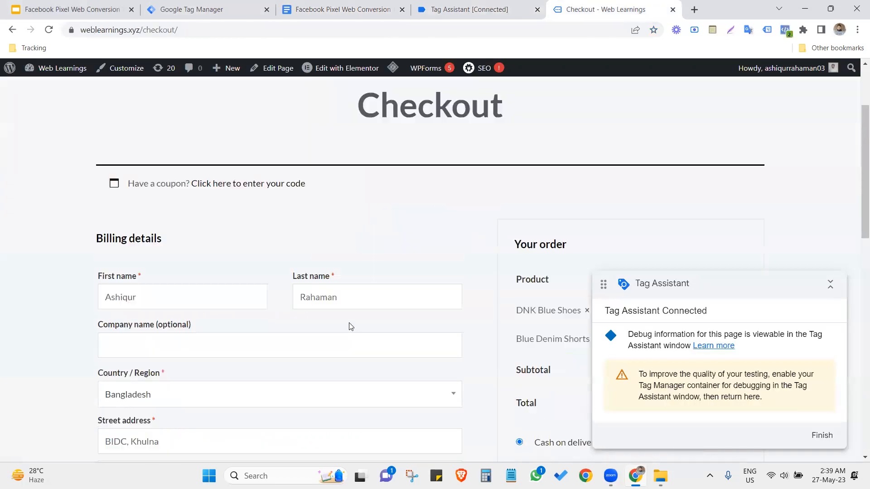
left_click(837, 288)
scroll(398, 290, "down", 10)
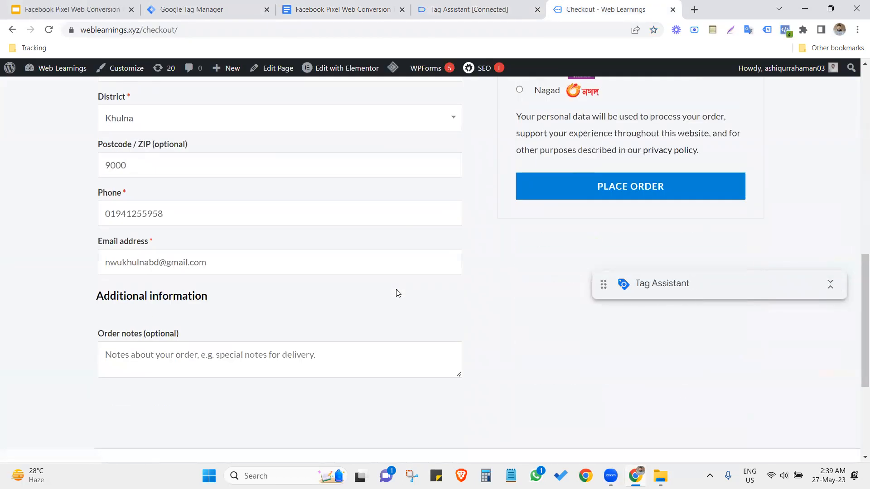
left_click(434, 8)
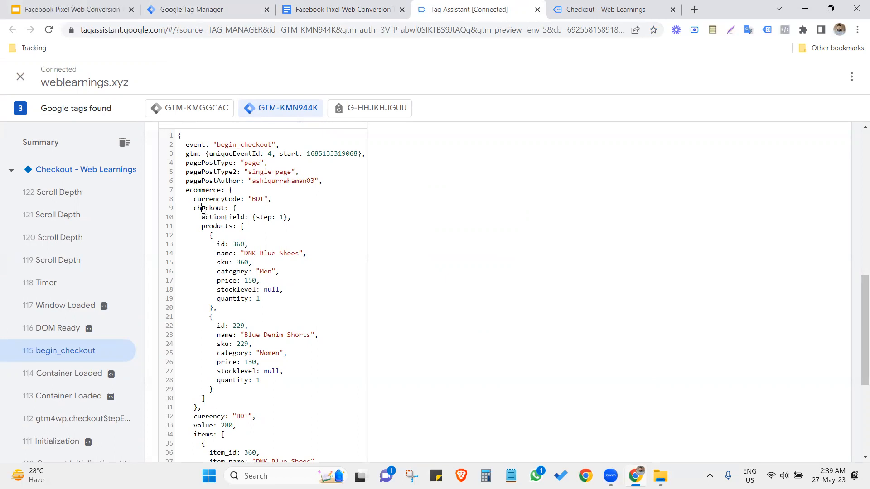
left_click(216, 226)
left_click_drag(213, 235, 265, 302)
left_click_drag(217, 323, 276, 384)
scroll(270, 357, "down", 1)
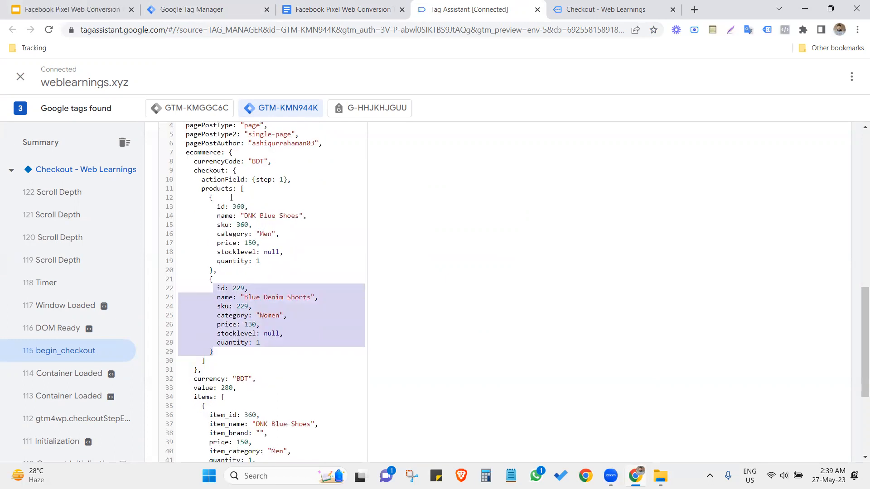
Step: Copy the ecommerce key from the begin_checkout data and enter it as the Data Layer Variable Name
double_click(207, 152)
key("ctrl+c")
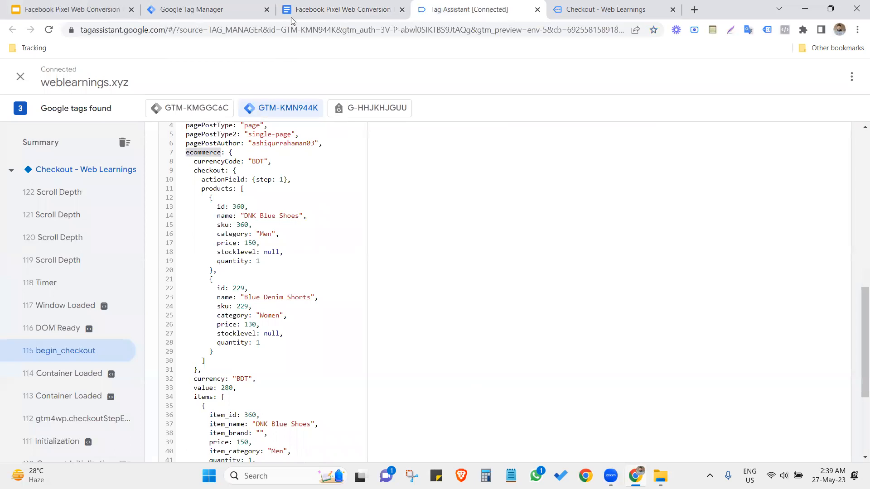
left_click(327, 8)
left_click(169, 4)
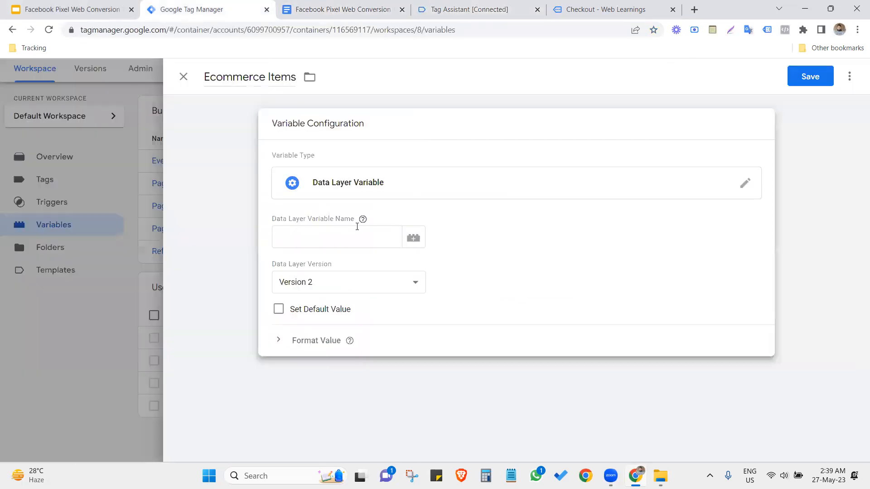
left_click(358, 237)
key("ctrl+v")
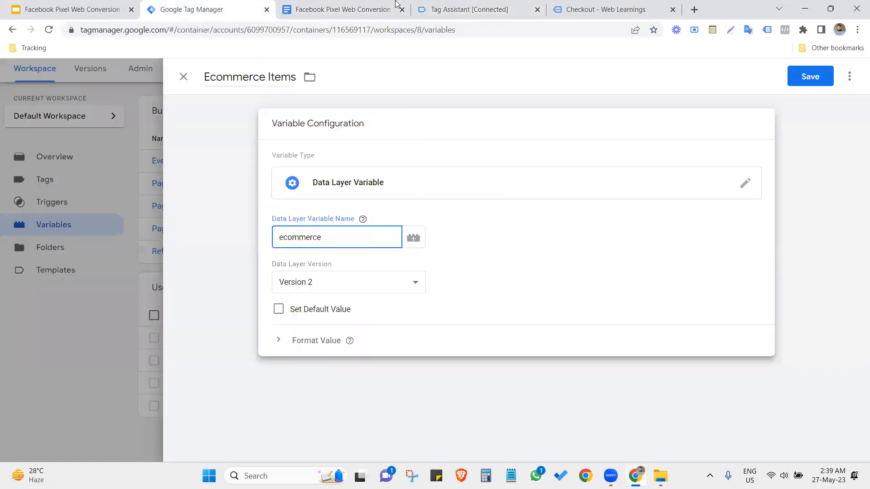
Step: Place the Tag Assistant tab beside Google Tag Manager, check the checkout key there, and extend the Data Layer Variable Name to ecommerce.checkout
left_click_drag(443, 9, 342, 9)
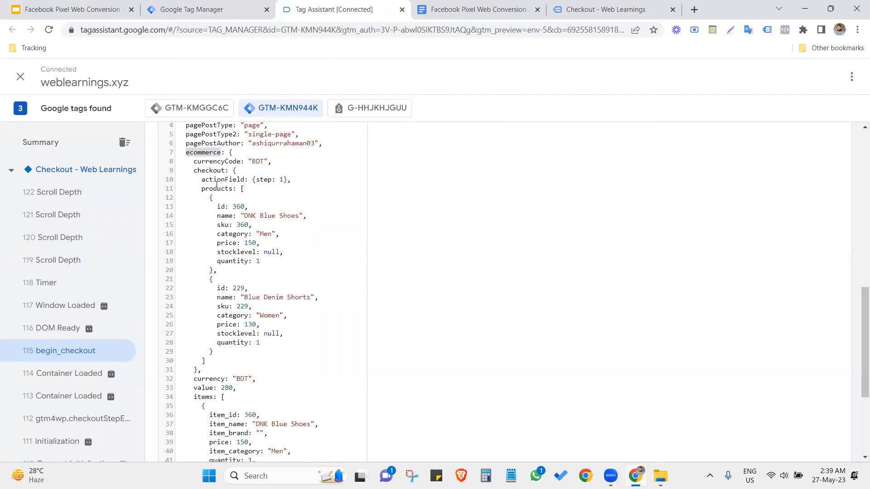
double_click(217, 171)
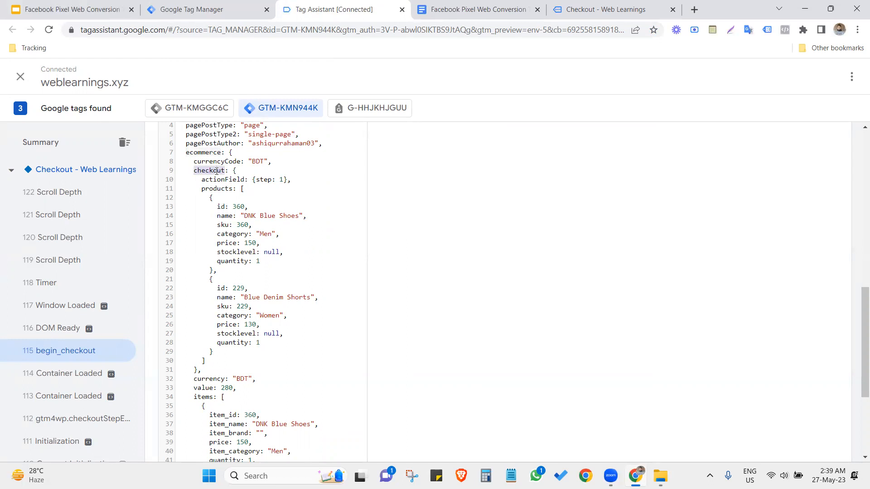
left_click_drag(205, 190, 214, 352)
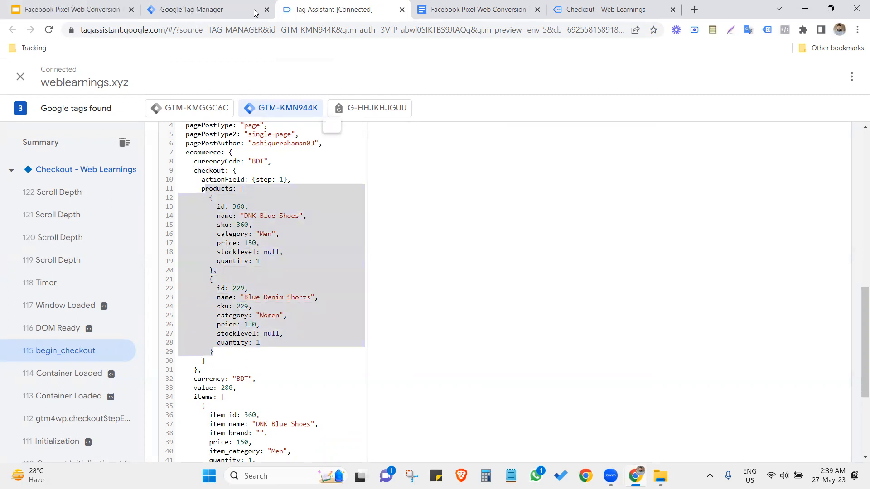
left_click(255, 12)
type(".checkout")
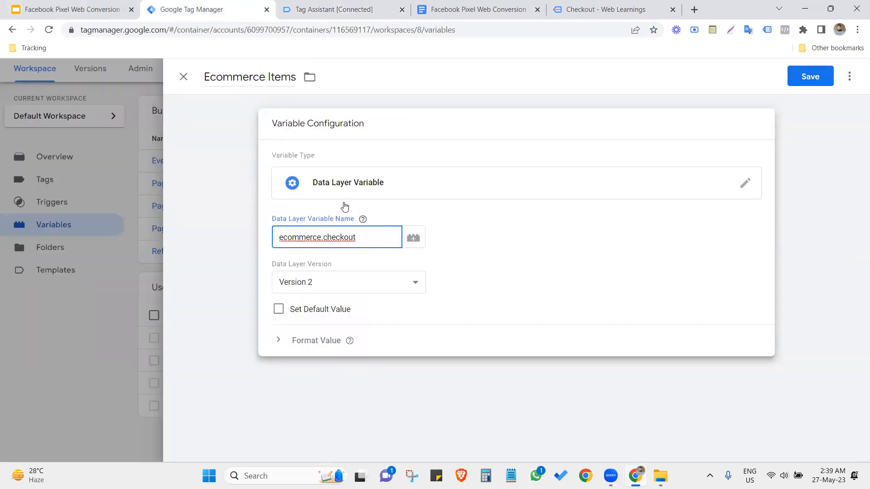
Step: Copy the products key from the begin_checkout data in Tag Assistant and append it to the Data Layer Variable Name
left_click(333, 6)
left_click(240, 233)
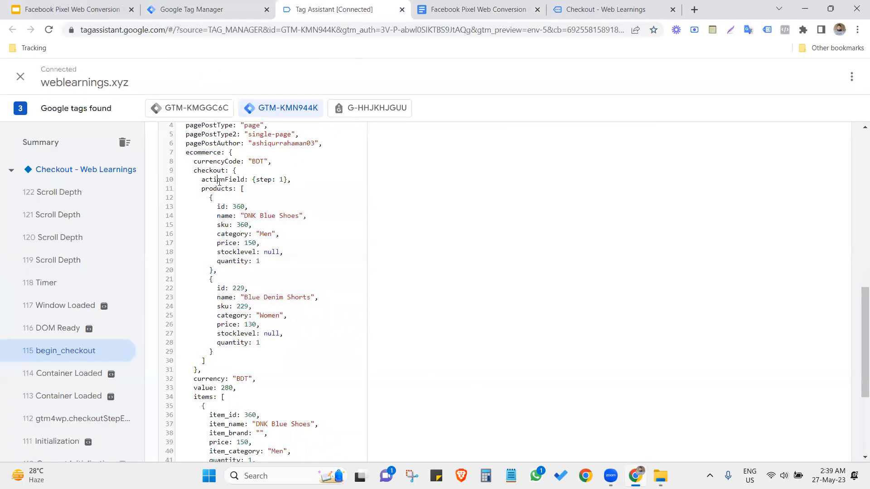
double_click(222, 188)
key("ctrl+c")
left_click(192, 6)
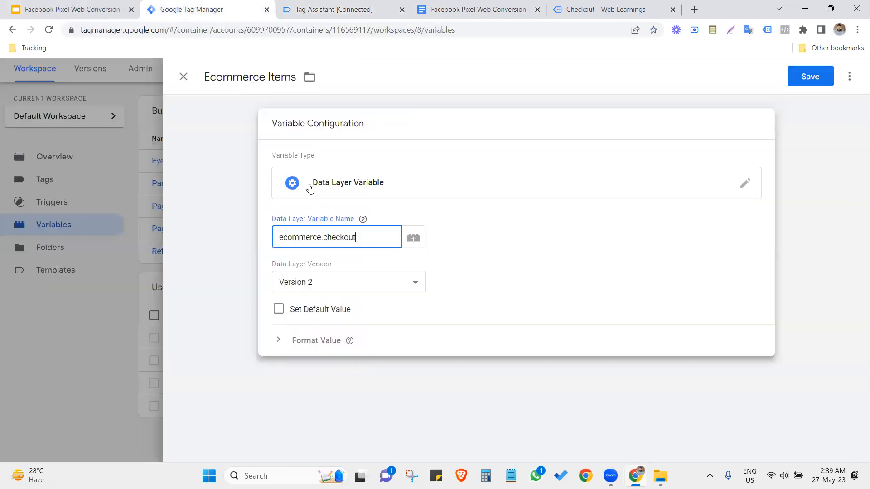
key("ctrl+v")
Step: Compare the checkout products array with the separate items array under ecommerce in Tag Assistant's begin_checkout data layer
left_click(371, 5)
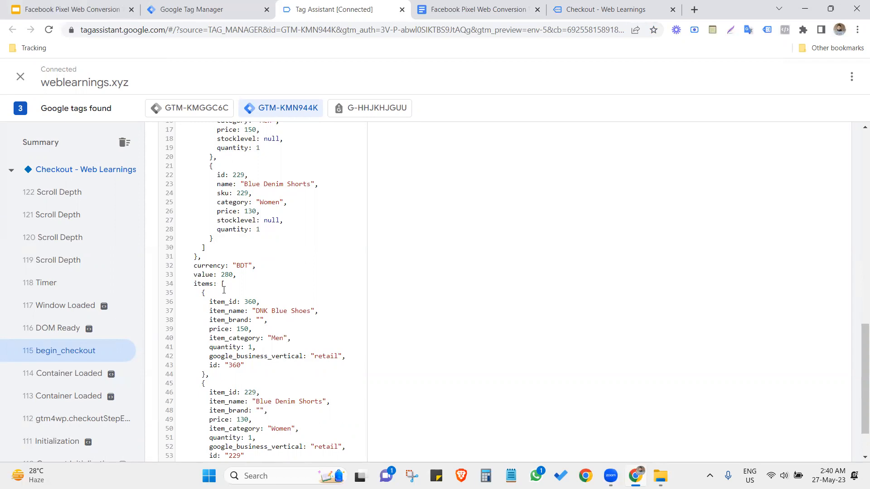
scroll(236, 301, "down", 2)
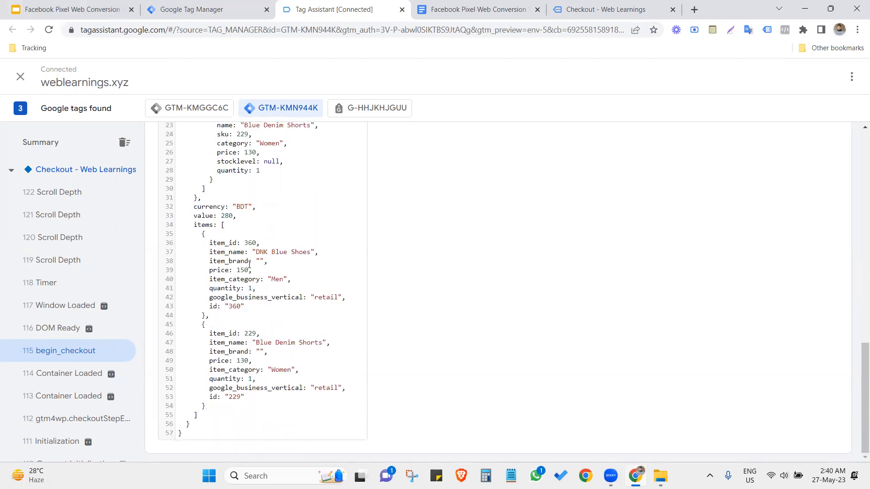
scroll(245, 263, "up", 3)
scroll(250, 268, "up", 2)
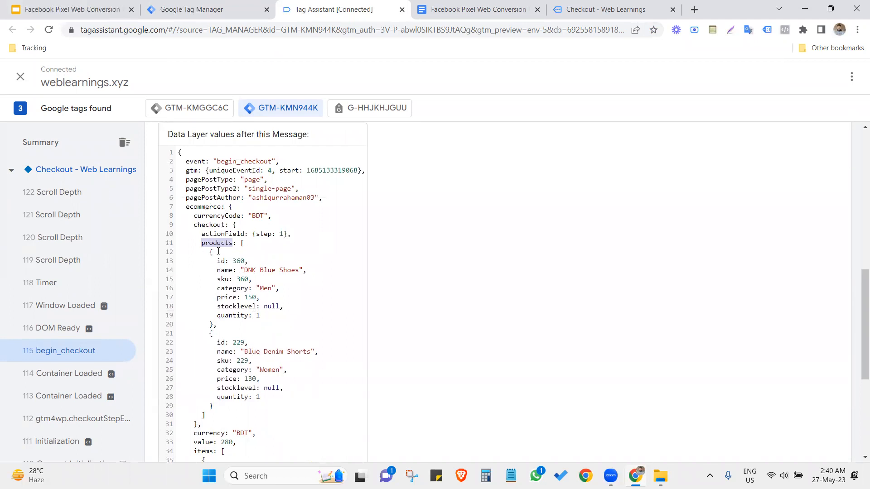
scroll(219, 251, "down", 5)
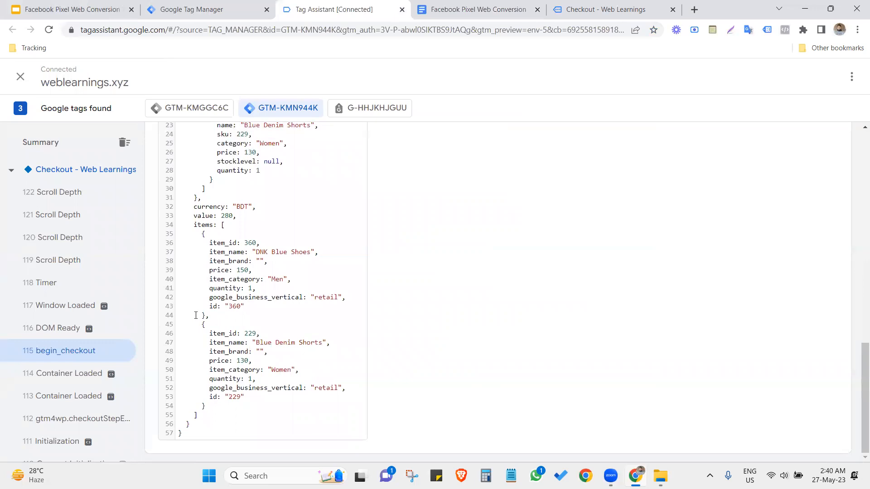
double_click(202, 226)
scroll(282, 251, "up", 1)
scroll(283, 250, "up", 6)
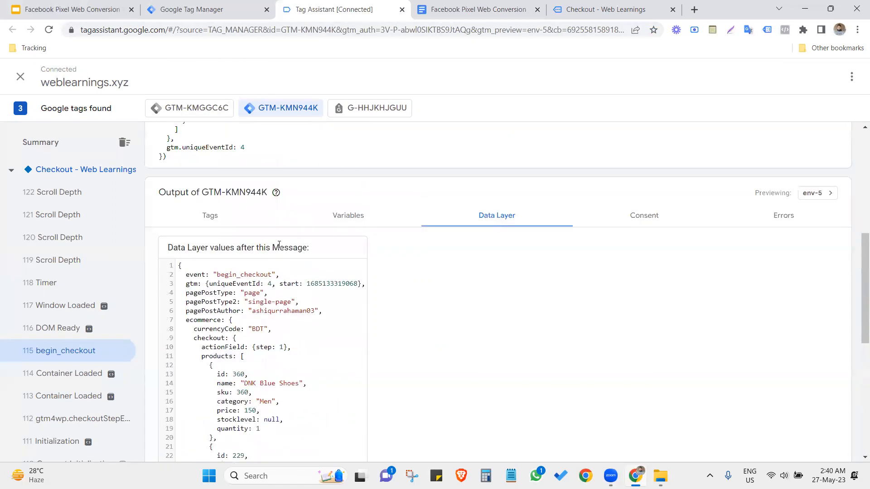
scroll(240, 358, "down", 2)
left_click_drag(203, 286, 318, 392)
left_click(196, 253)
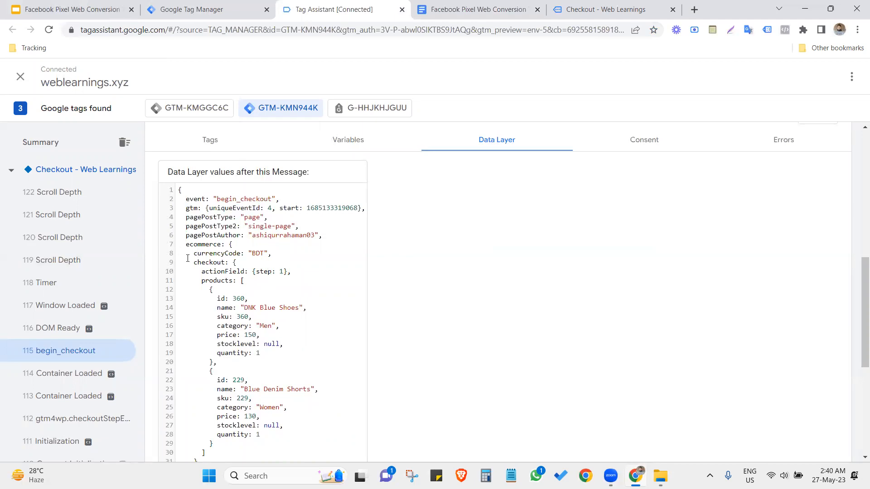
double_click(191, 244)
scroll(216, 263, "down", 1)
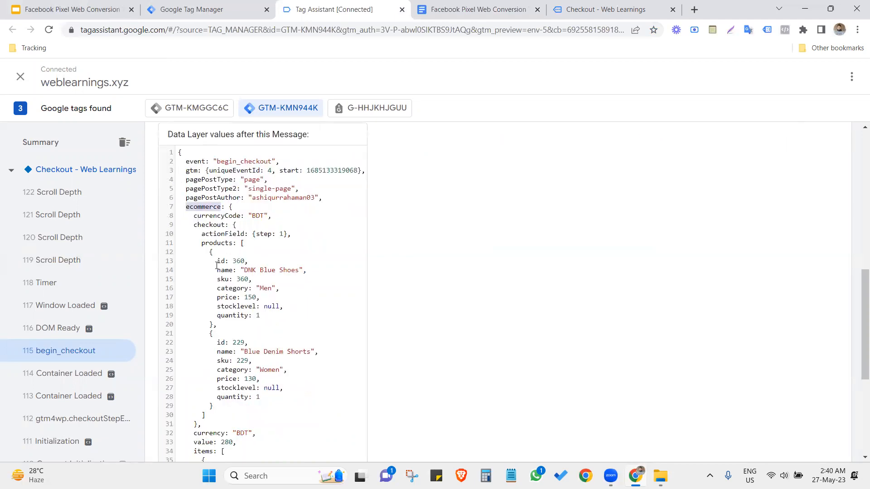
scroll(217, 266, "down", 3)
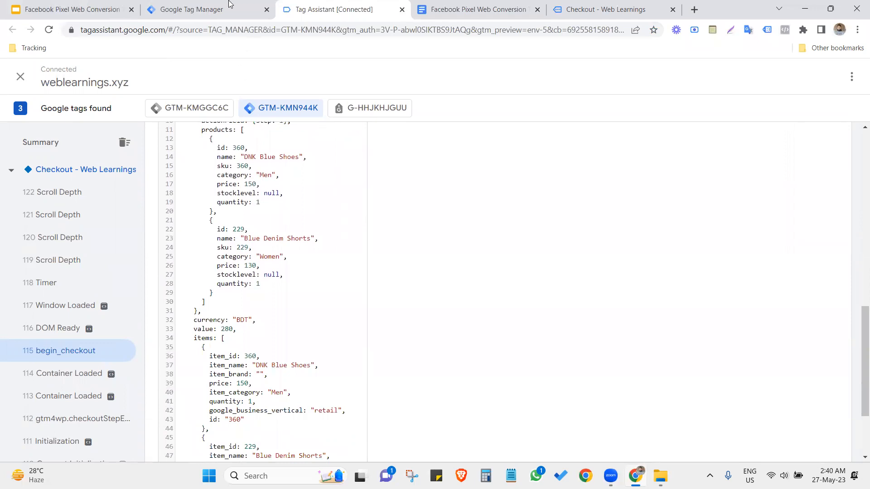
Step: Return to Google Tag Manager and change the Data Layer Variable Name to ecommerce.items
key("ctrl+shift+Tab")
left_click_drag(323, 237, 390, 238)
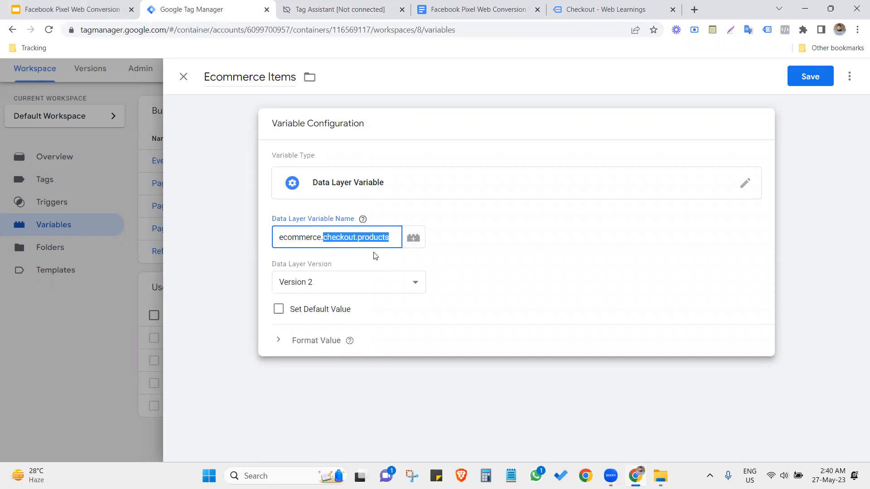
type("items")
Step: Examine in Tag Assistant where the checkout block closes and how the items array is nested directly under ecommerce
key("ctrl+Tab")
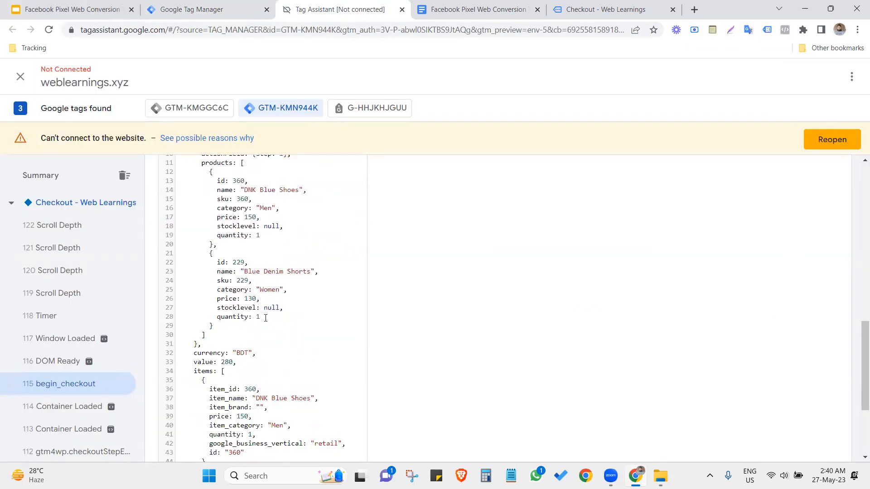
scroll(262, 318, "down", 1)
scroll(259, 320, "up", 4)
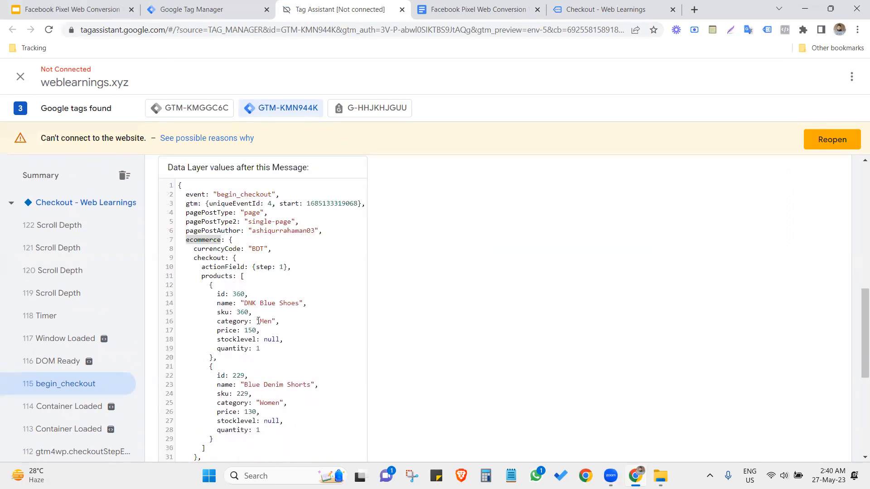
scroll(242, 268, "down", 1)
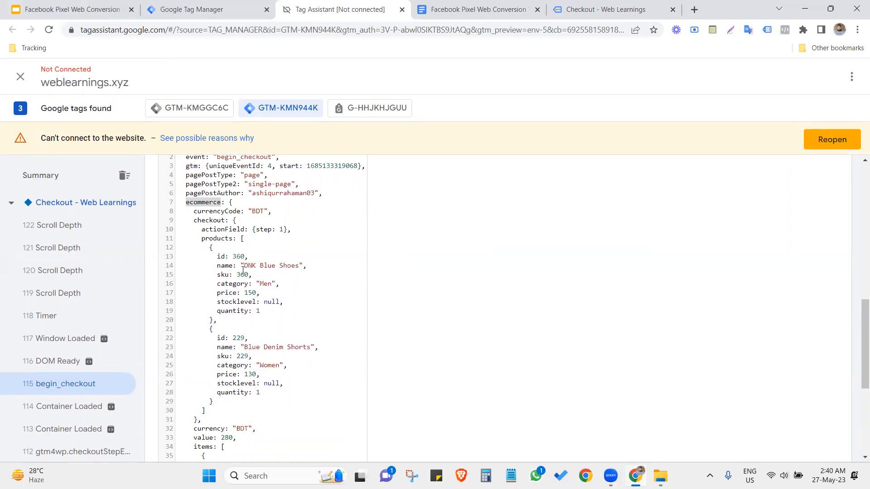
scroll(244, 271, "down", 2)
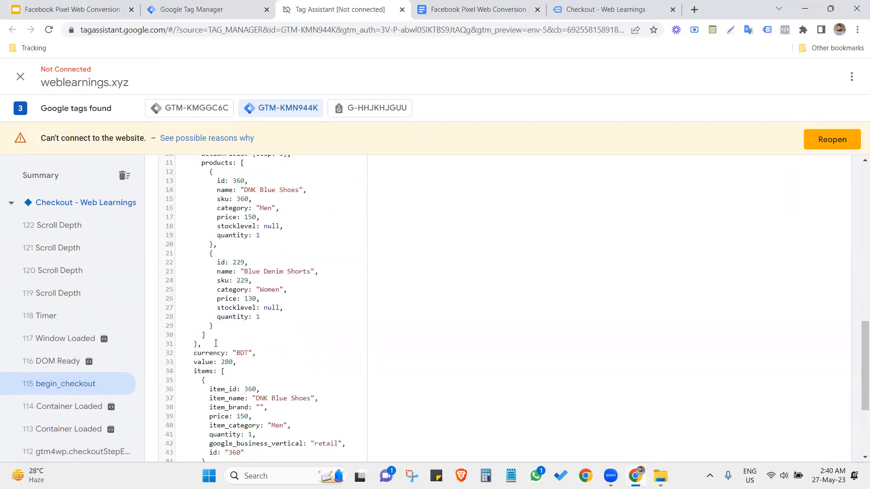
left_click_drag(202, 343, 232, 277)
scroll(232, 277, "up", 3)
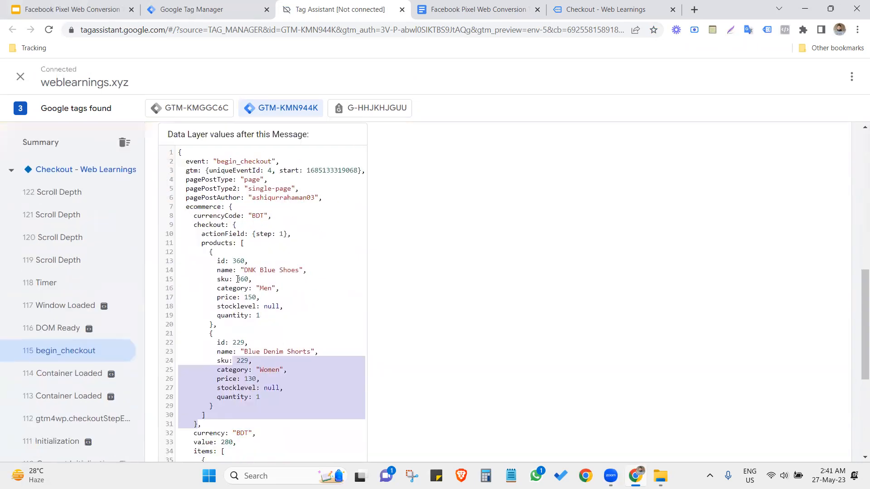
left_click(224, 210)
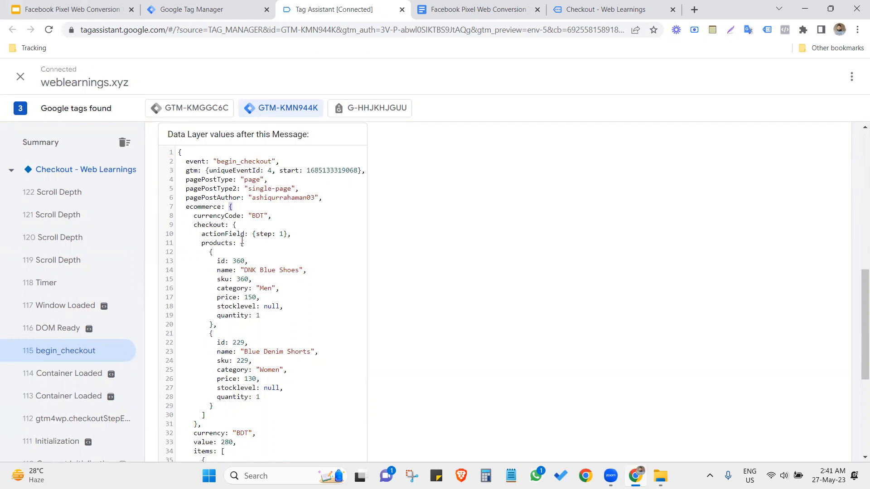
scroll(239, 229, "down", 1)
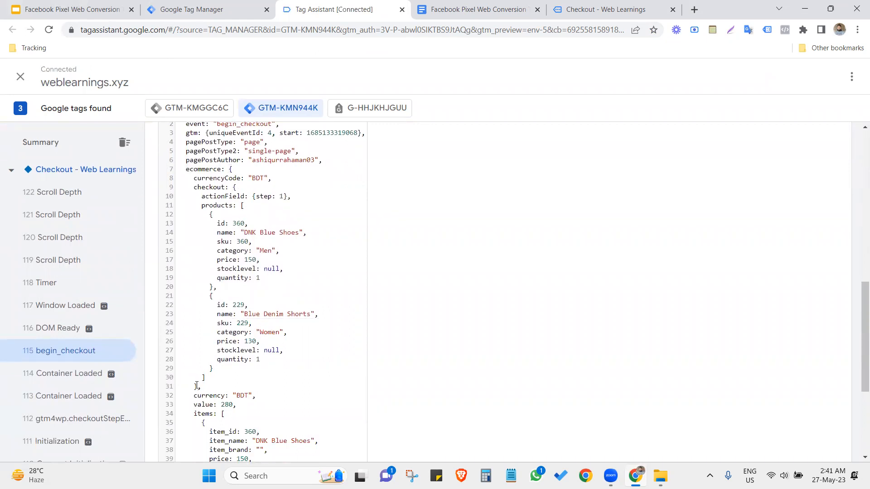
scroll(198, 386, "down", 2)
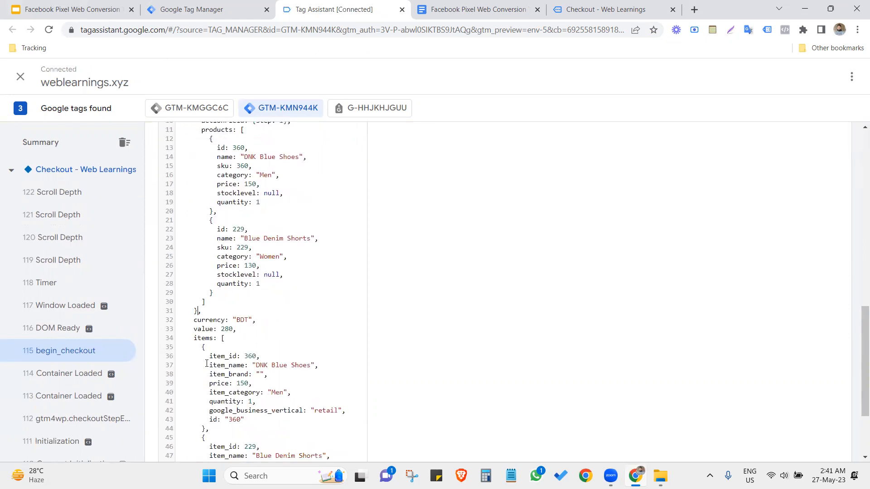
scroll(208, 314, "down", 2)
double_click(204, 262)
Step: Check the ecommerce.items name against the Tag Assistant data, save the Ecommerce Items variable, and start another user-defined variable
left_click(204, 6)
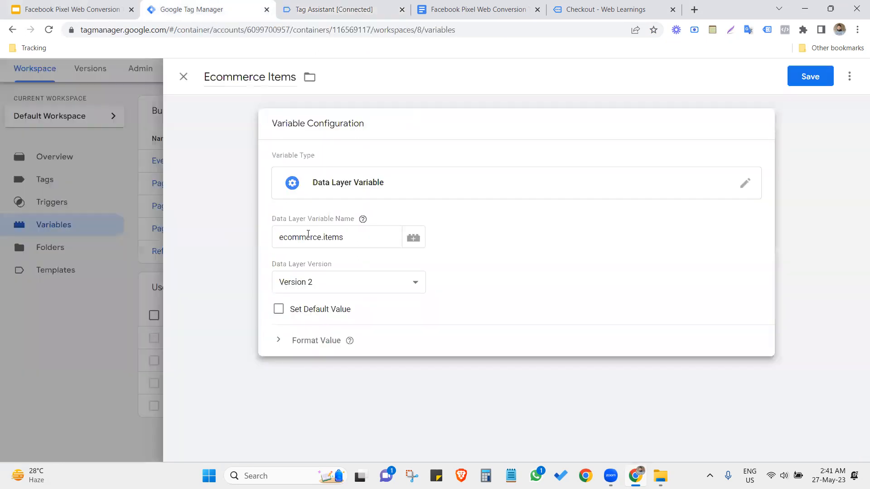
left_click(358, 7)
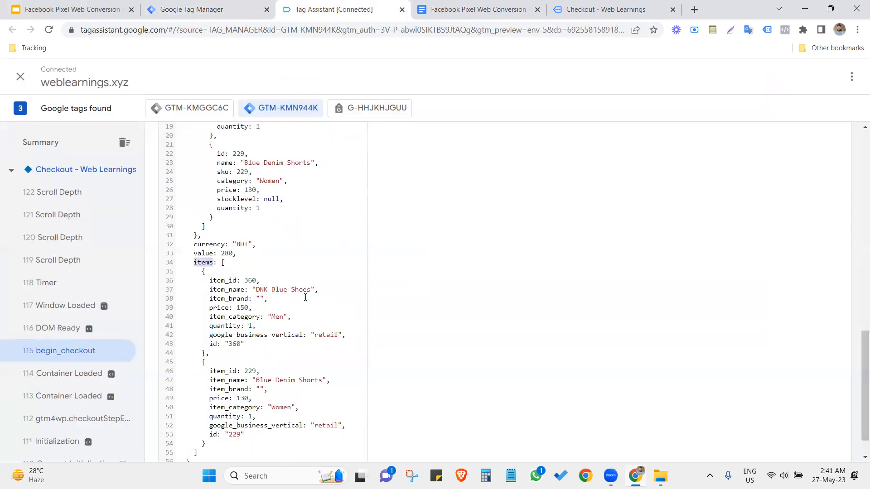
left_click(236, 5)
left_click(822, 80)
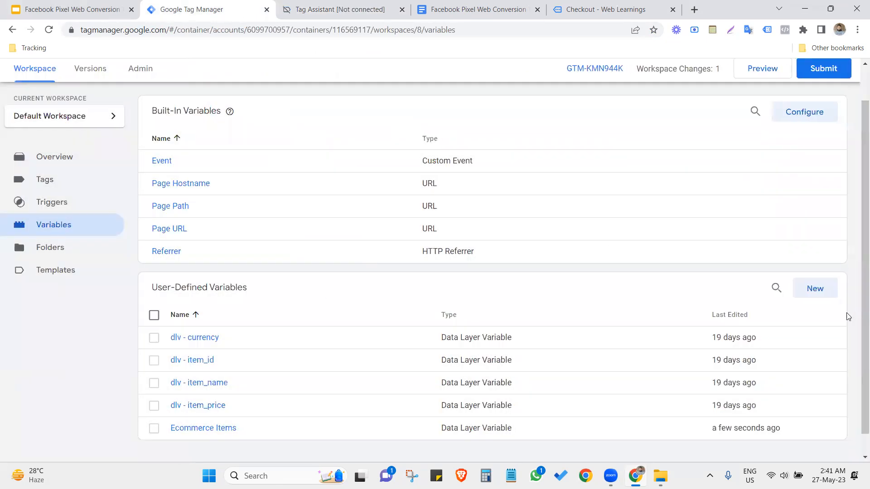
left_click(823, 289)
Step: Examine the item_name keys of both products inside the items array in Tag Assistant
left_click(335, 6)
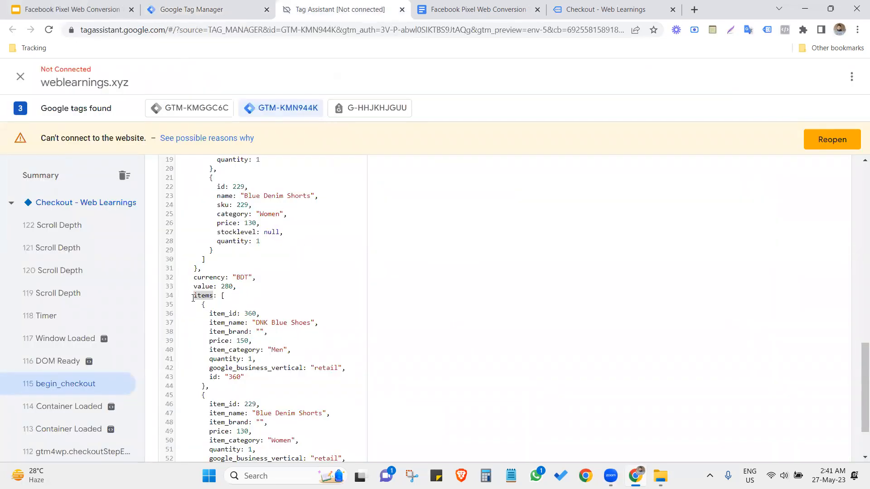
scroll(203, 254, "down", 3)
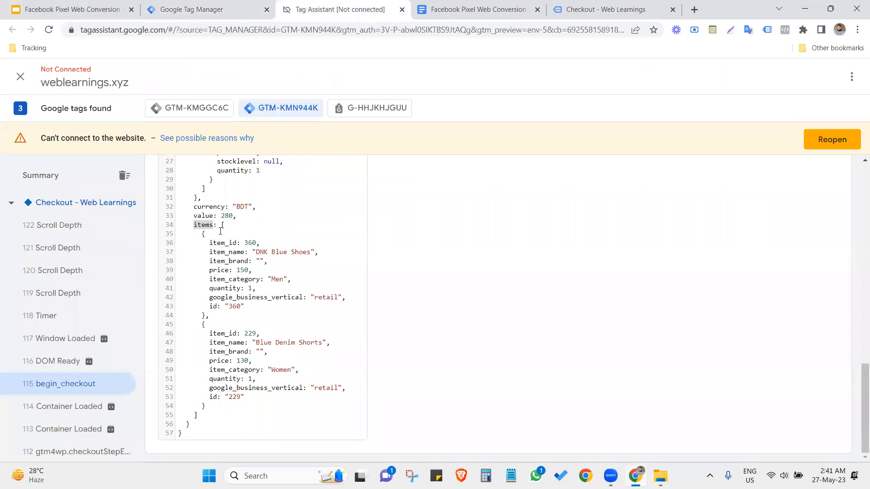
left_click_drag(210, 244, 251, 406)
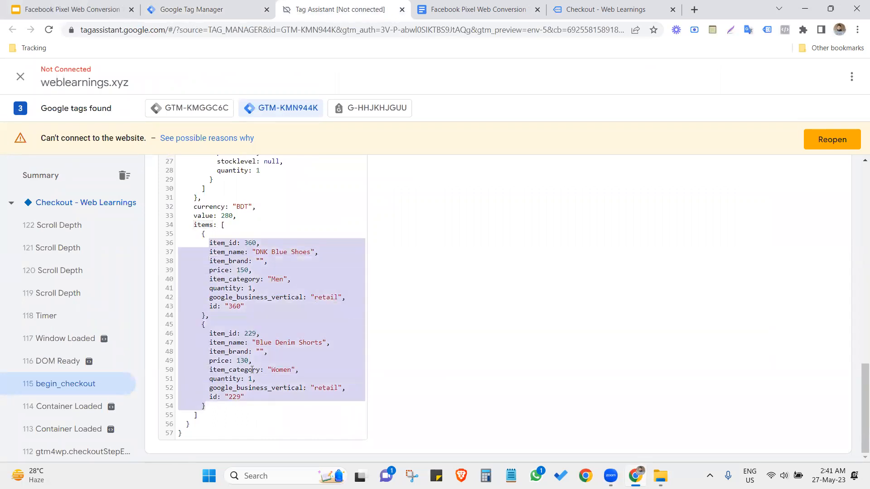
left_click(254, 316)
left_click_drag(207, 252, 245, 252)
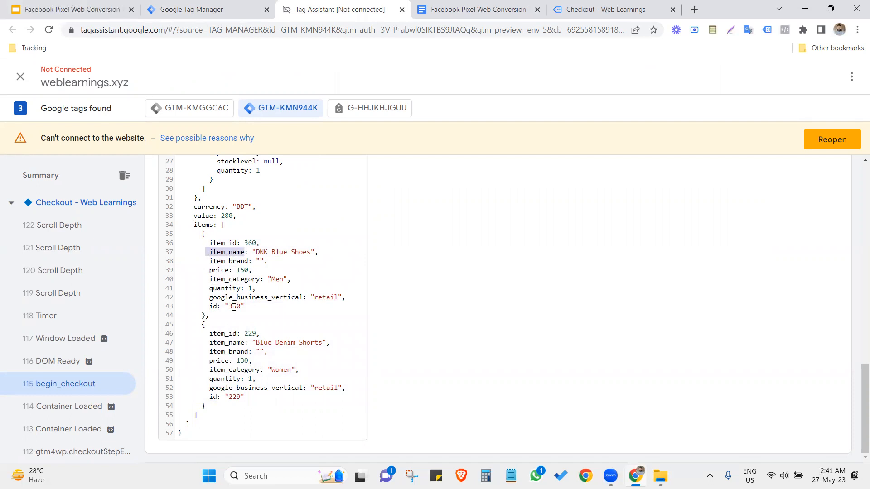
left_click_drag(210, 343, 246, 346)
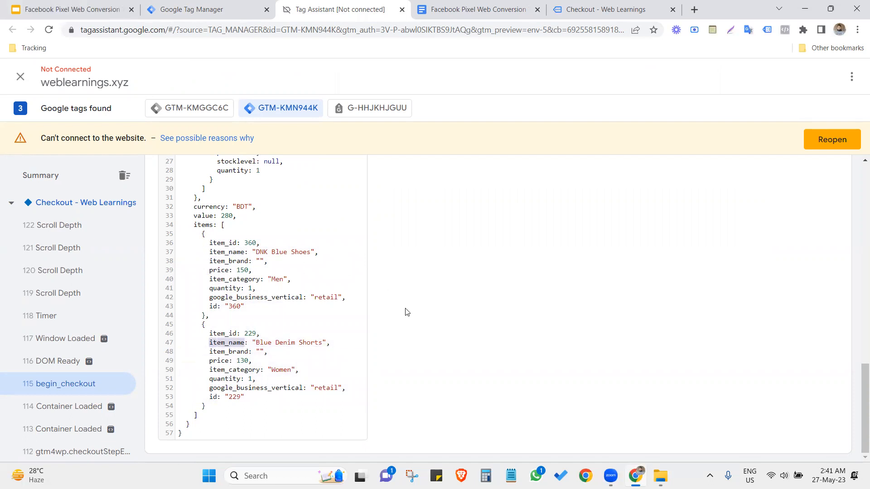
Step: Copy the Method-1 product names function from the Google Docs notes into the new variable, using the Custom JavaScript variable type
left_click(459, 8)
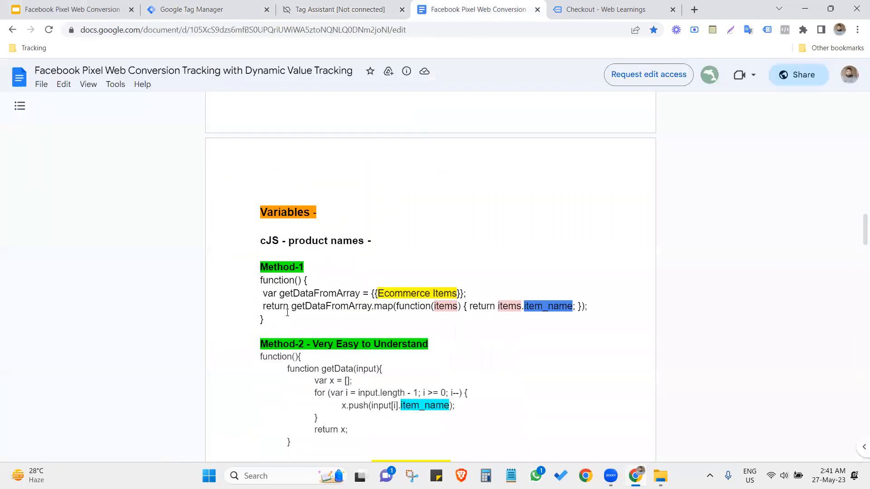
left_click_drag(260, 280, 265, 321)
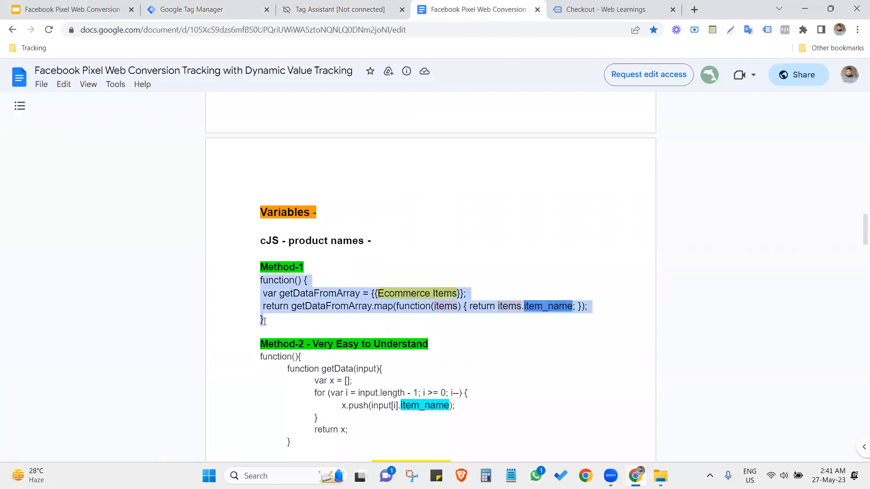
left_click(215, 6)
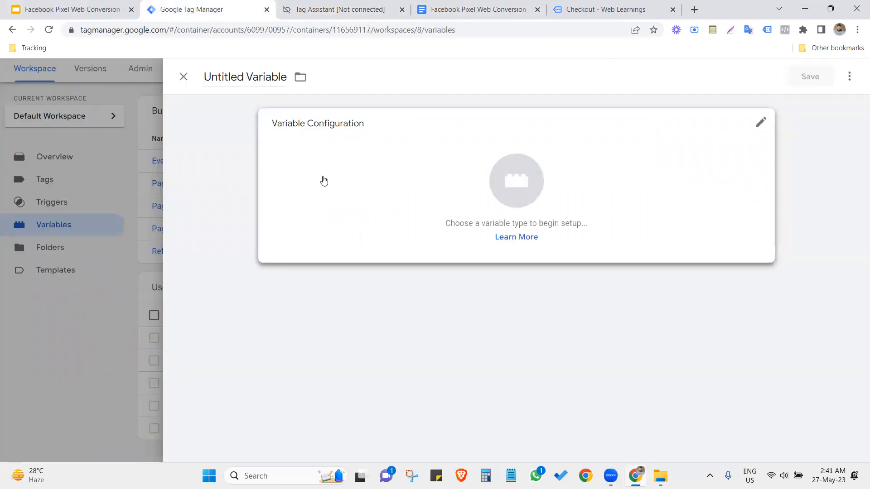
triple_click(231, 78)
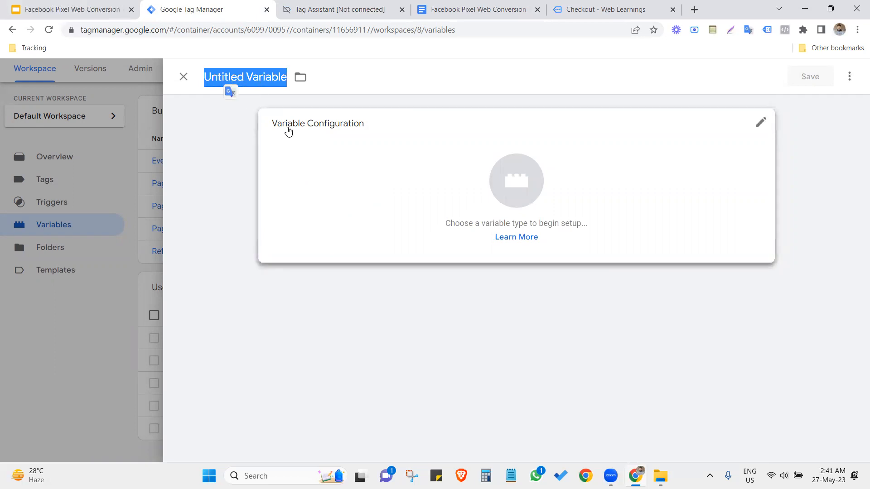
left_click(341, 194)
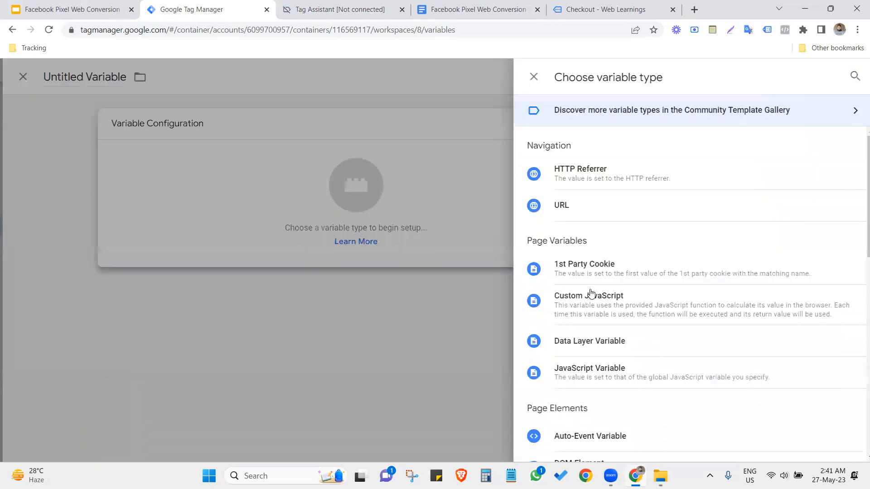
scroll(578, 376, "down", 2)
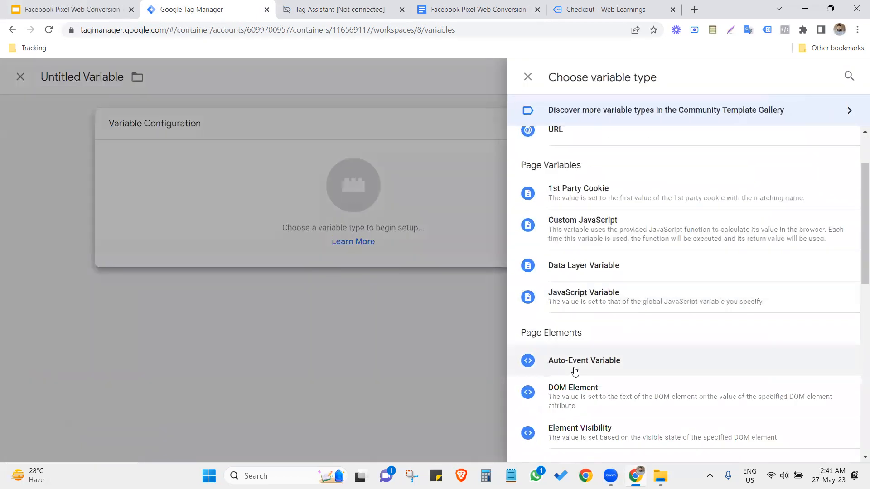
left_click(590, 222)
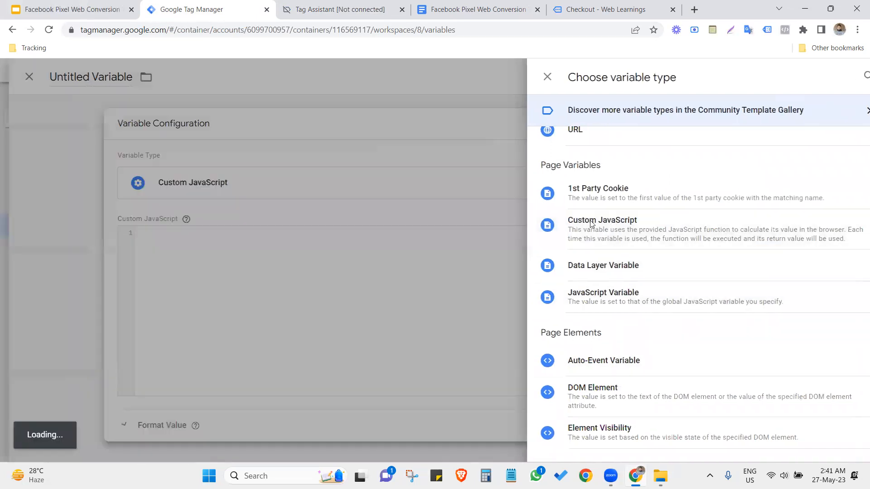
type("function() {   var getDataFromArray = {{Ecommerce Items}};   return getDataFromArray.map(function(item) { return item.item_name; }); }")
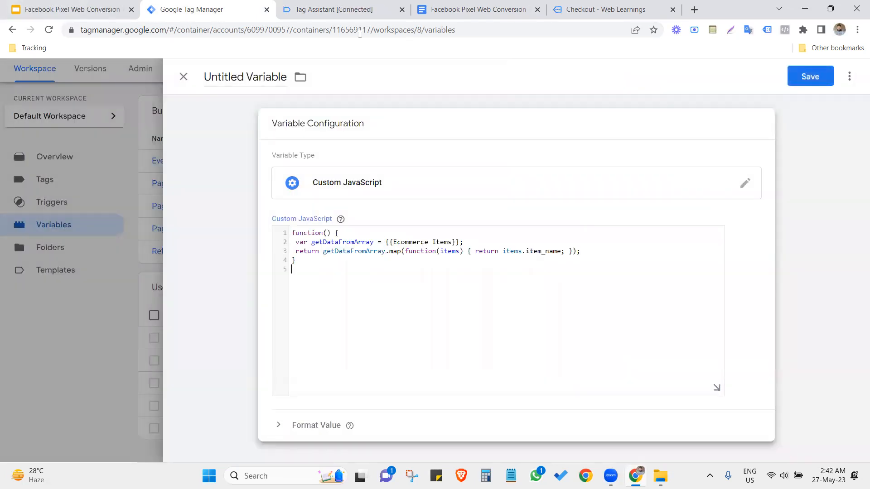
Step: Copy the heading from the Google Docs notes to name the variable "cJS - product names" in Google Tag Manager, and save it
left_click(335, 9)
left_click(454, 13)
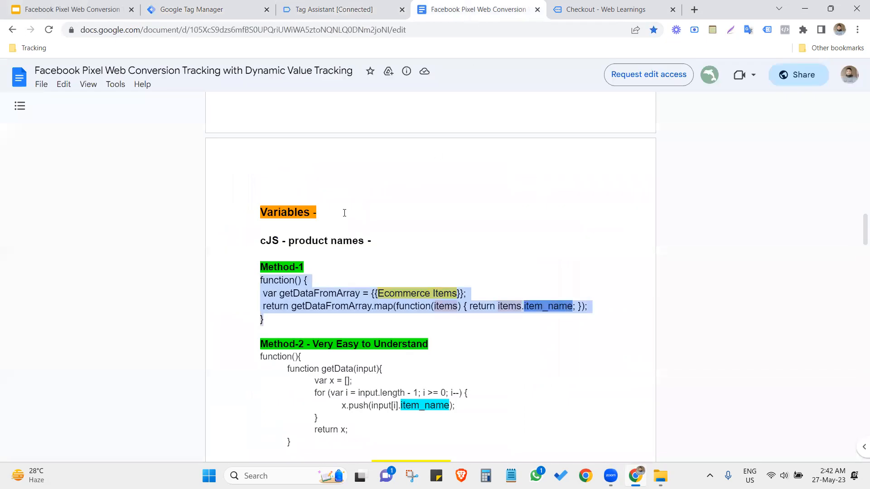
mouse_move(255, 243)
left_mouse_down()
mouse_move(370, 243)
mouse_move(259, 242)
left_mouse_up()
key("ctrl+c")
left_click(362, 243)
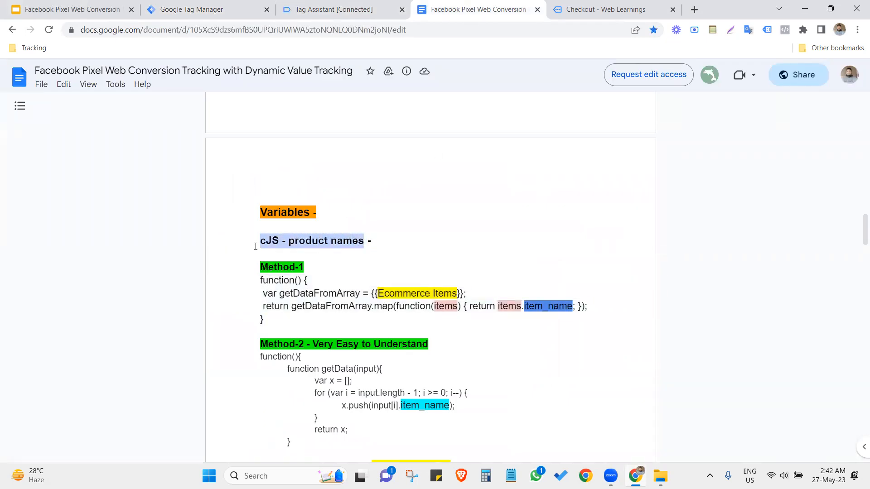
left_click(207, 6)
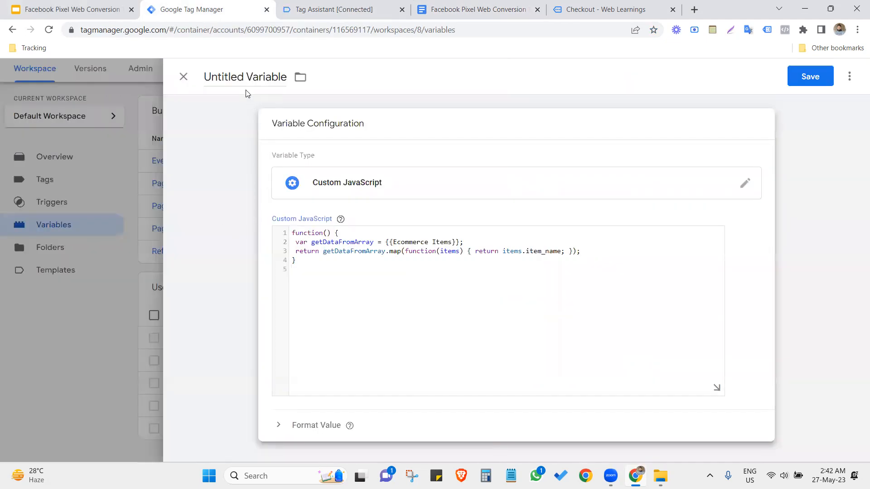
left_click(246, 77)
double_click(247, 77)
key("ctrl+a")
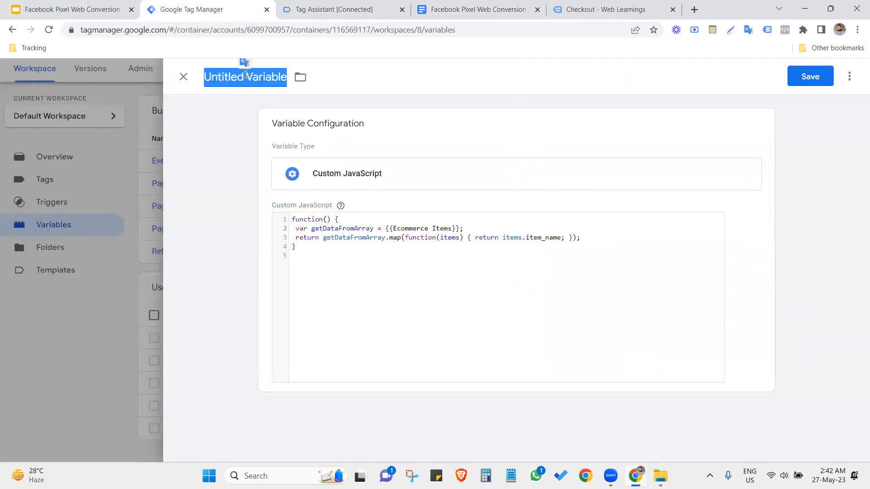
key("ctrl+v")
left_click(807, 78)
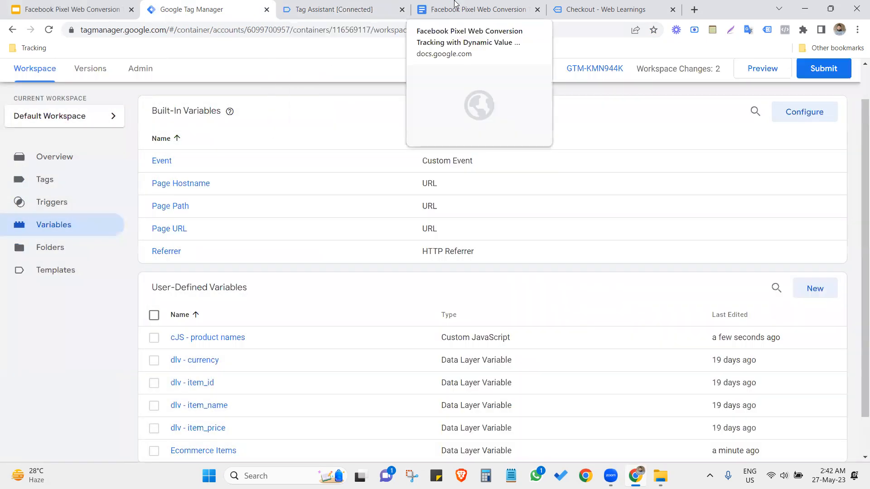
Step: Review the Method-2 product names function and the cJS - product ids code in the Google Docs notes
left_click(455, 5)
scroll(287, 276, "down", 8)
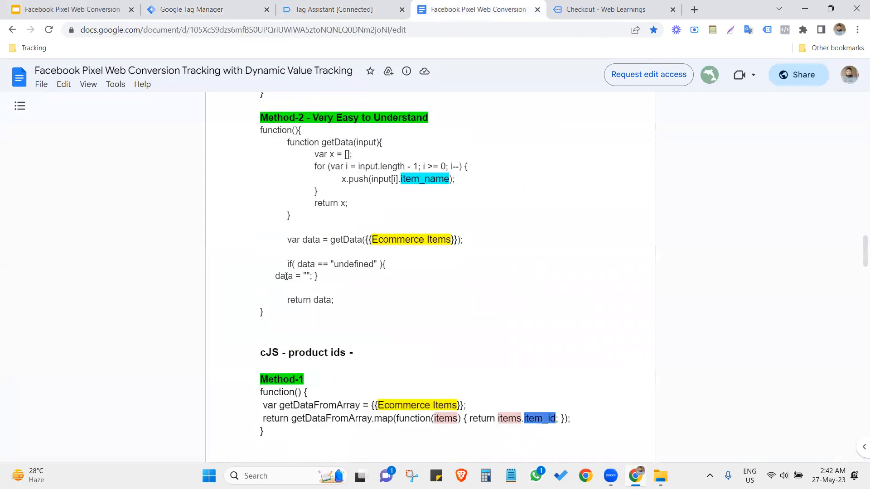
left_click_drag(263, 203, 331, 203)
left_click(318, 251)
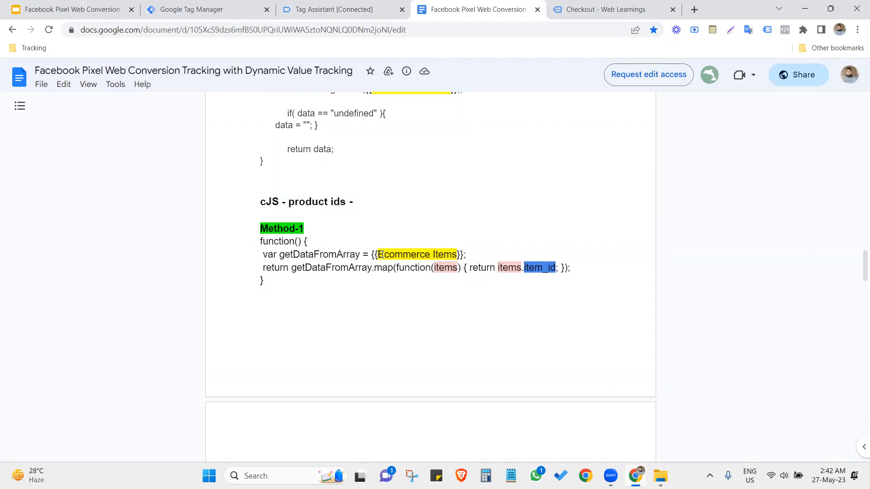
left_click_drag(381, 254, 458, 254)
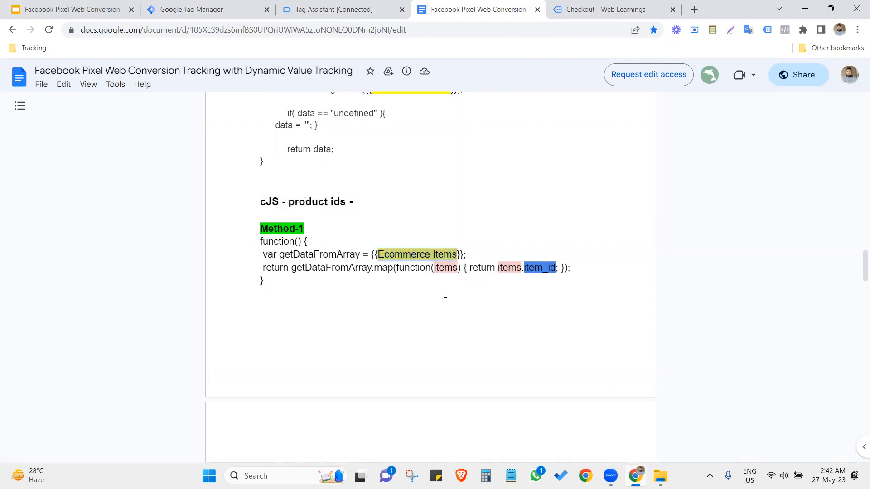
scroll(443, 308, "up", 5)
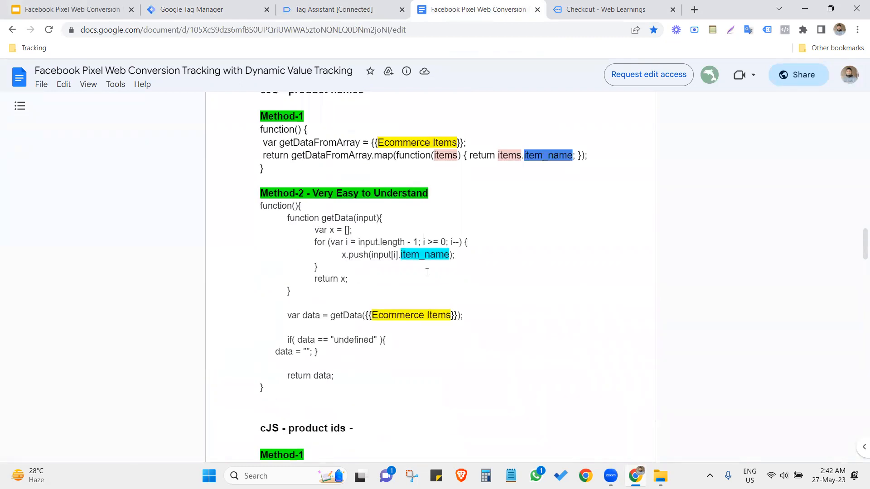
scroll(427, 272, "down", 5)
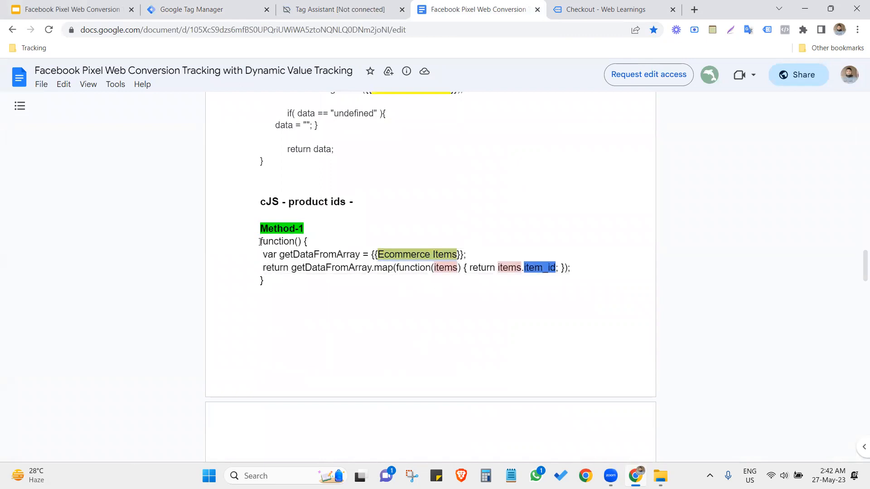
Step: Start a new user-defined variable in Google Tag Manager and name it "cJS - product ids", following the notes
left_click_drag(254, 202, 346, 203)
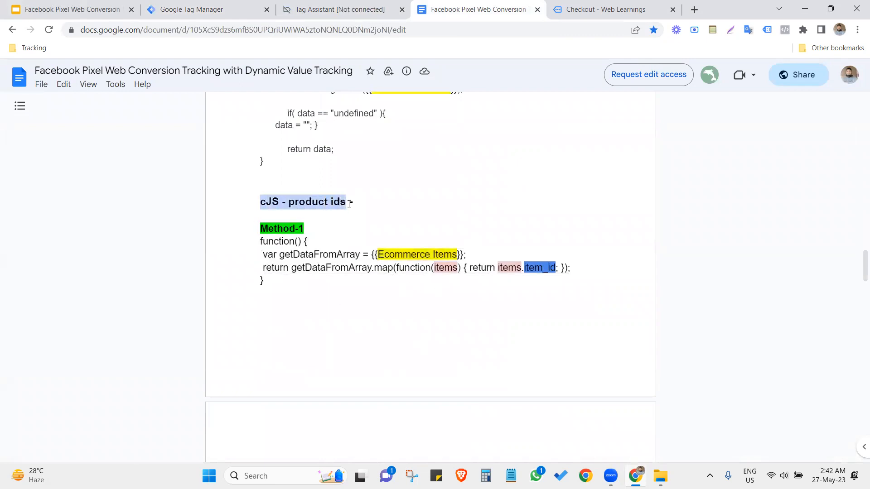
left_click(195, 10)
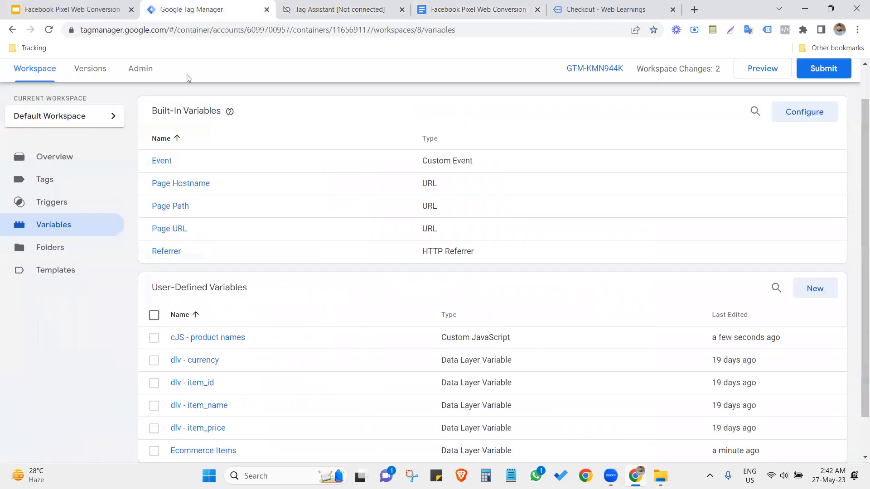
scroll(243, 360, "down", 2)
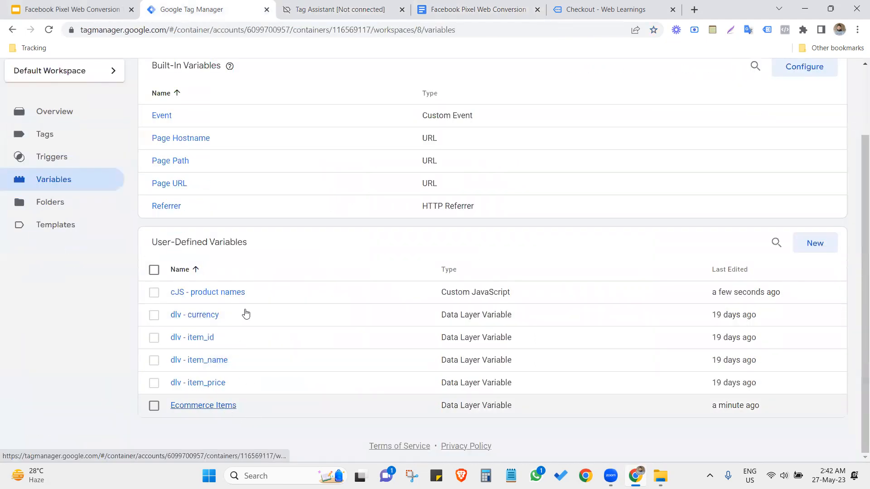
left_click(813, 244)
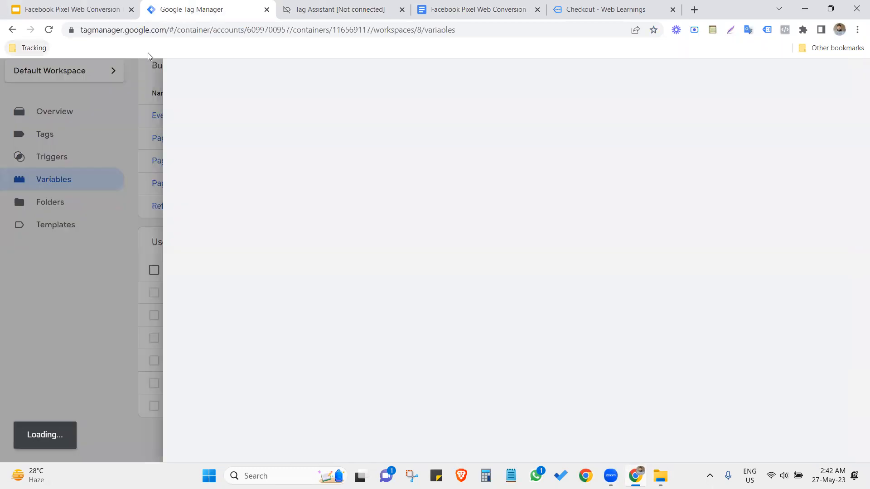
double_click(224, 74)
key("ctrl+a")
type("cJS - product ids")
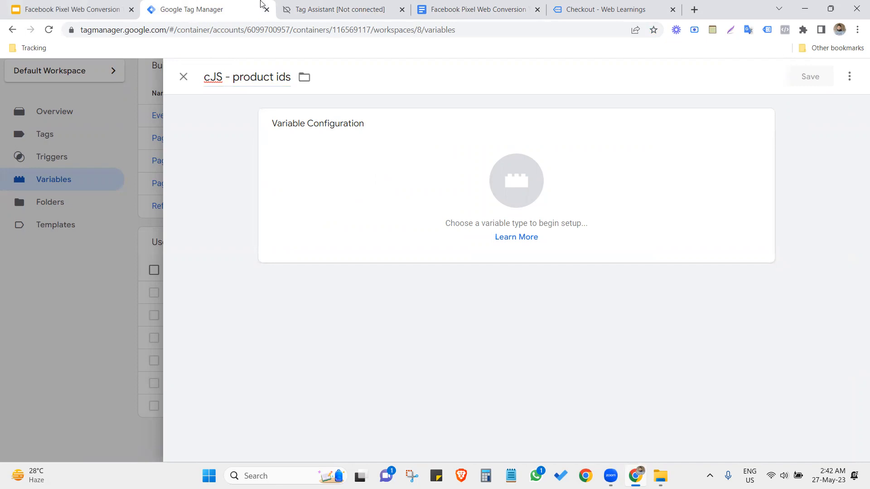
Step: Examine the item_id keys of both products inside the items array in Tag Assistant
left_click(332, 6)
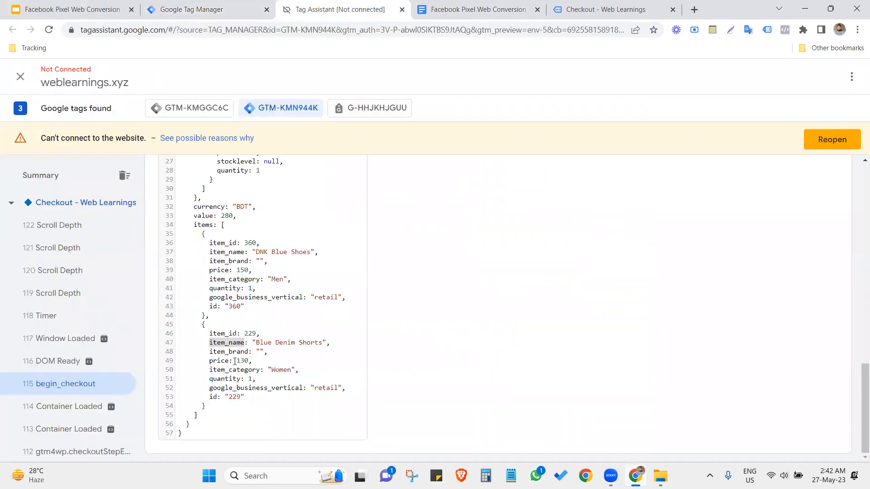
left_click_drag(206, 334, 238, 333)
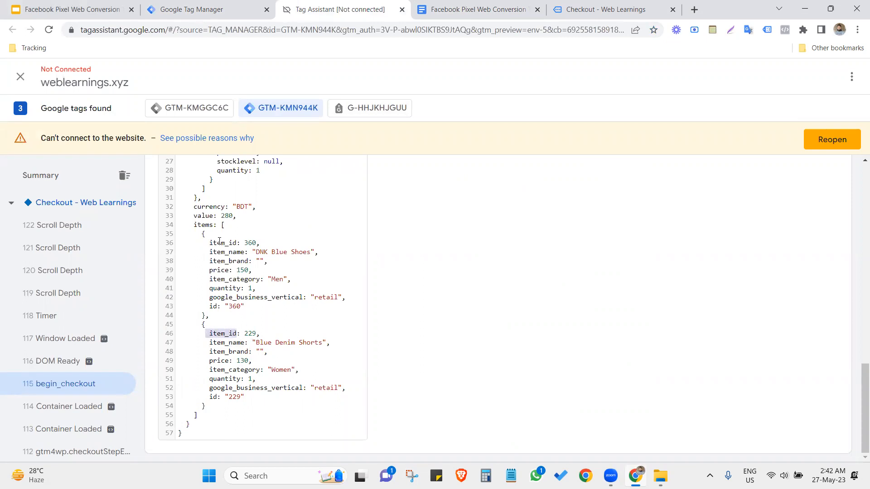
left_click_drag(209, 243, 238, 243)
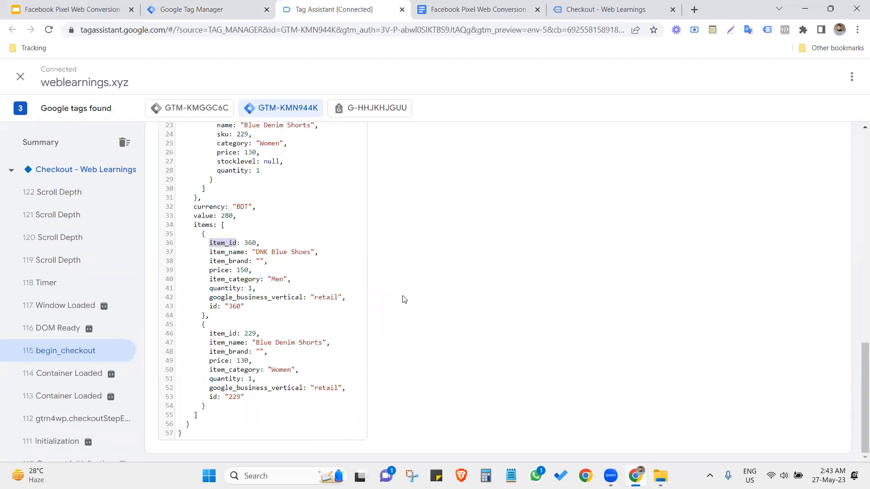
Step: Copy the Method-1 product ids function from the Google Docs notes into the cJS - product ids variable as Custom JavaScript, and save it
left_click(478, 6)
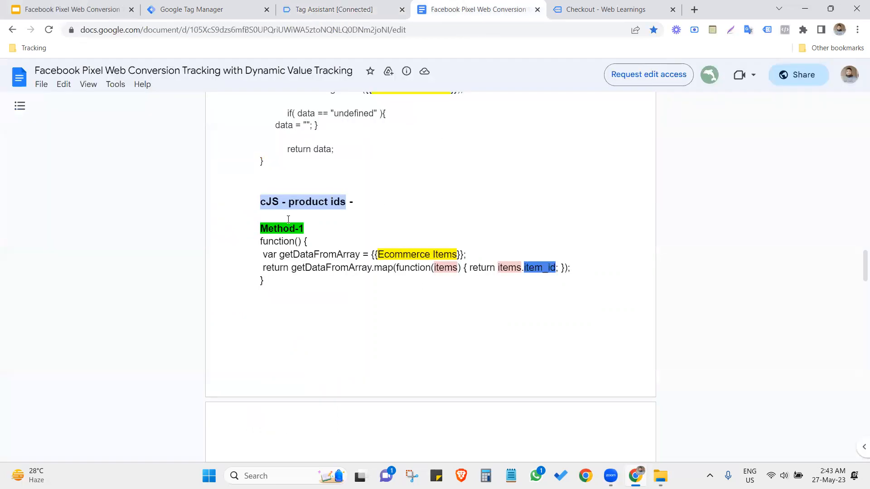
right_click(288, 198)
left_click(260, 281)
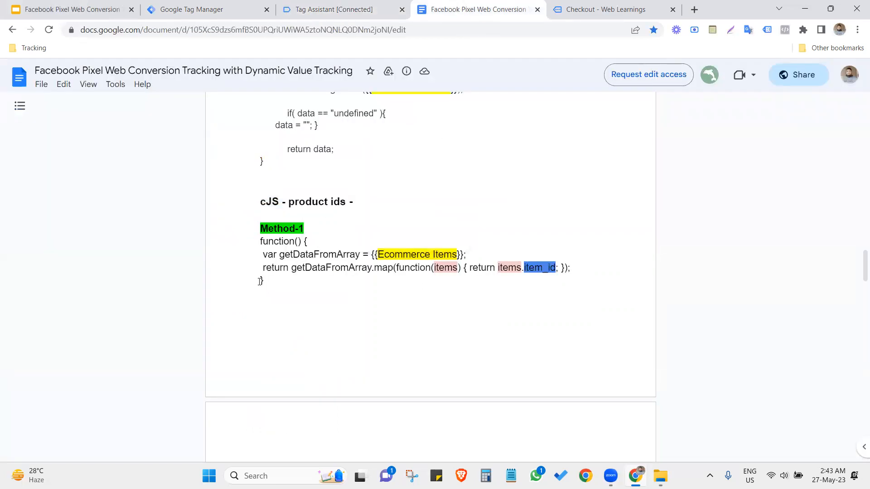
left_click_drag(268, 283, 256, 245)
right_click(374, 254)
left_click(393, 264)
left_click(459, 306)
left_click(193, 6)
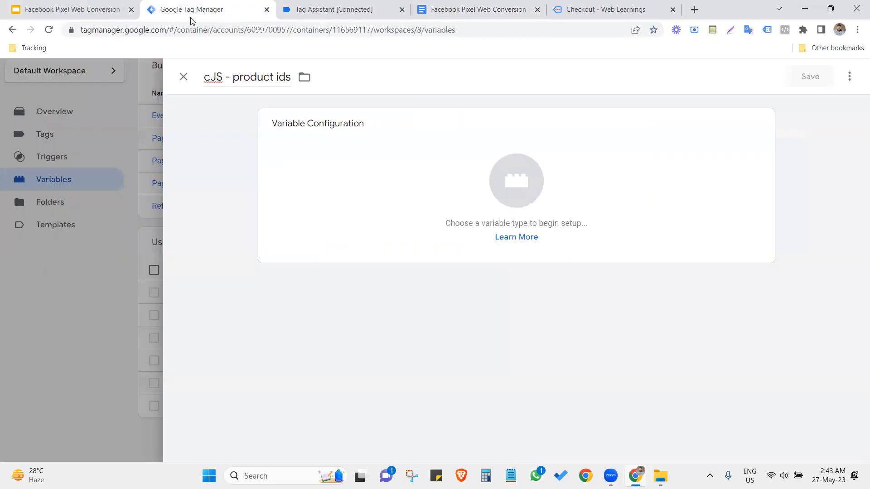
left_click(291, 187)
left_click(503, 297)
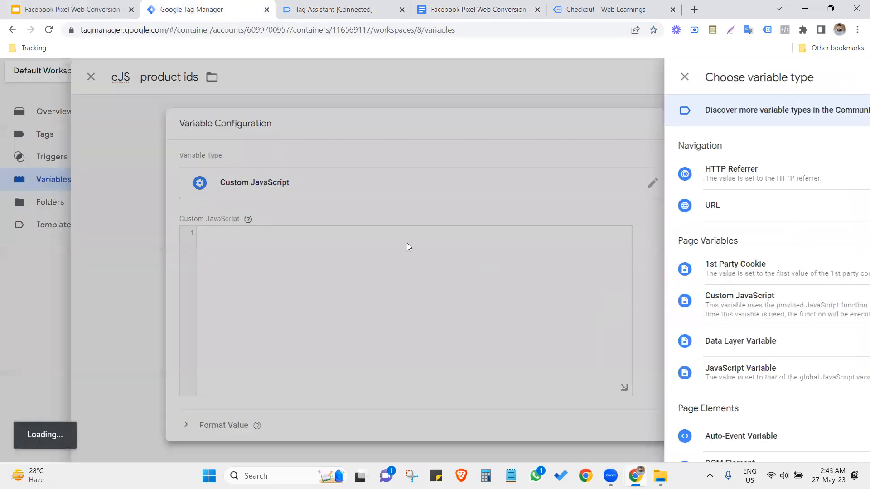
left_click(373, 244)
key("ctrl+v")
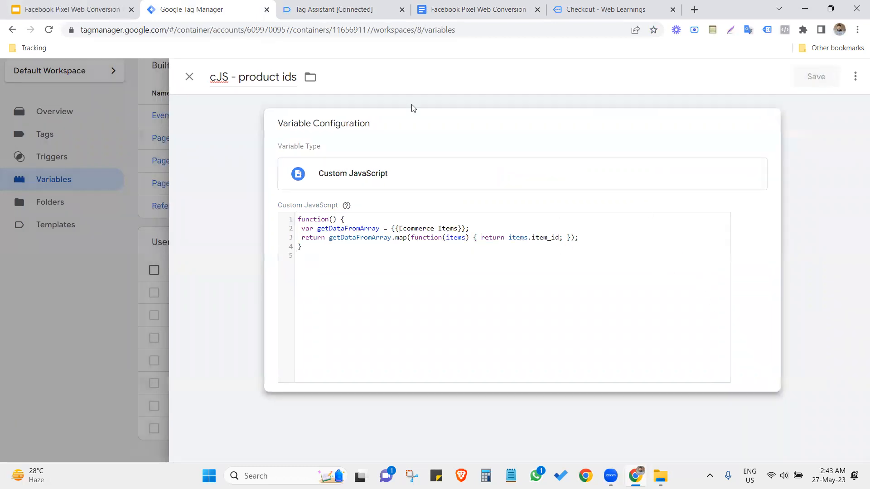
Step: Review the variable code and the InitiateCheckout Event Setup section with its tag and trigger details in the Google Docs notes
left_click(361, 5)
left_click(455, 2)
scroll(401, 245, "up", 8)
scroll(403, 242, "down", 4)
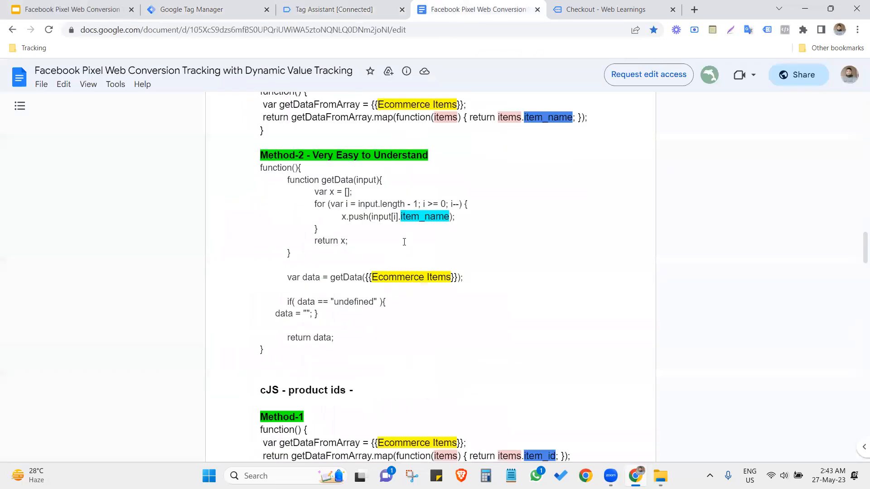
scroll(404, 242, "down", 2)
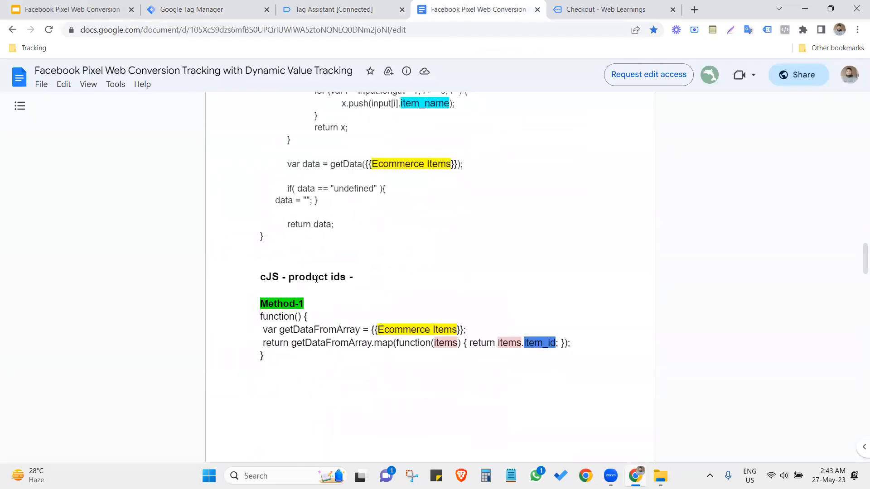
scroll(316, 278, "up", 15)
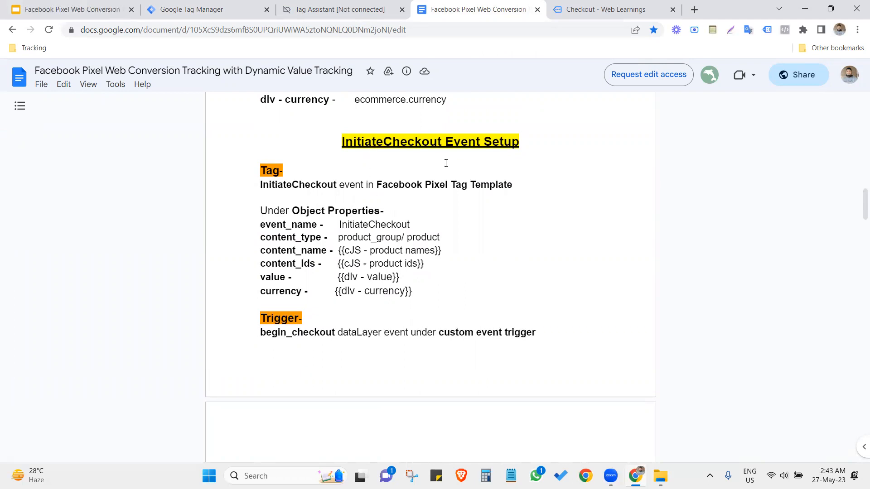
Step: Collapse the begin_checkout API call in Tag Assistant, copy its event name, and return to Google Tag Manager
left_click(301, 6)
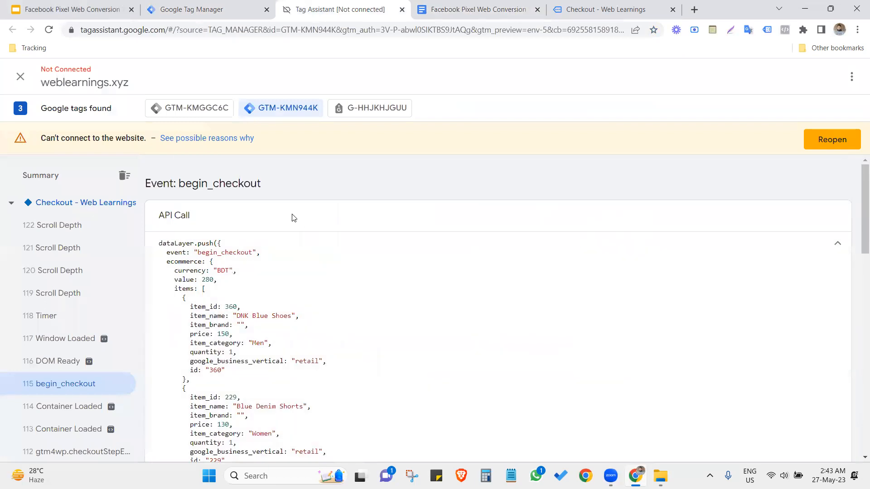
left_click(826, 236)
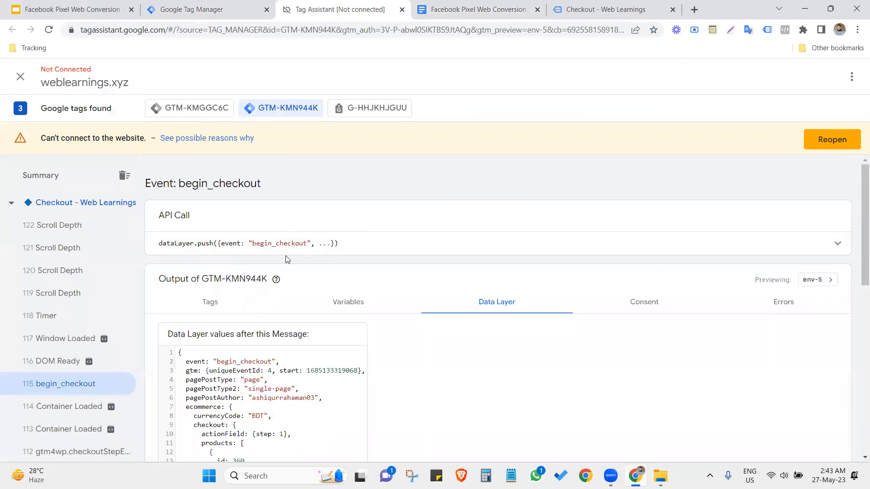
double_click(266, 242)
key("ctrl+shift+Tab")
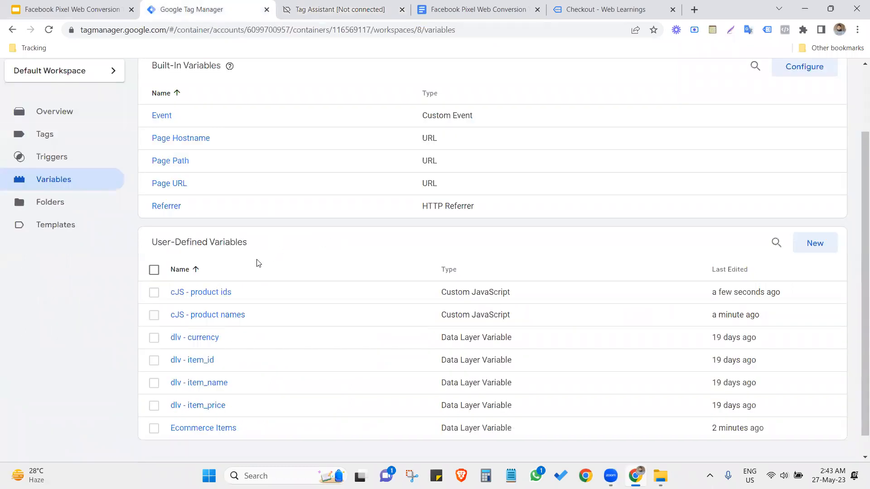
Step: Create a new trigger of type Custom Event with begin_checkout as the event name
left_click(76, 158)
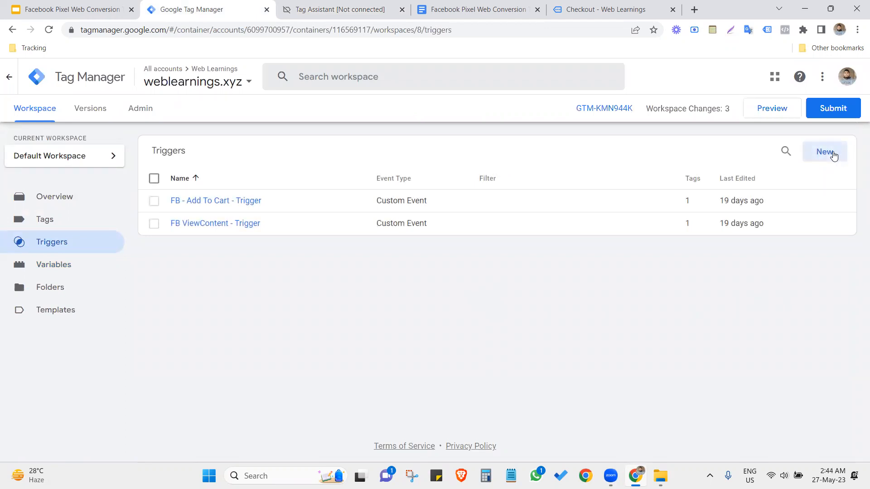
left_click(824, 152)
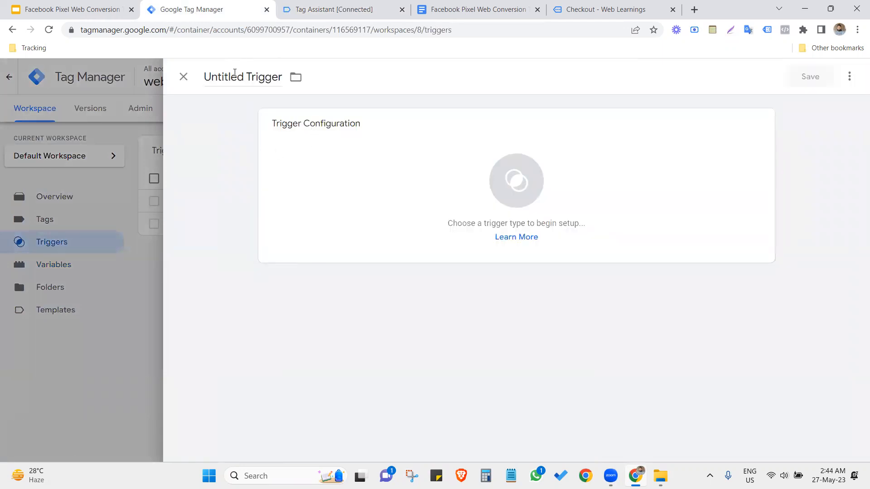
left_click(235, 72)
left_click(335, 215)
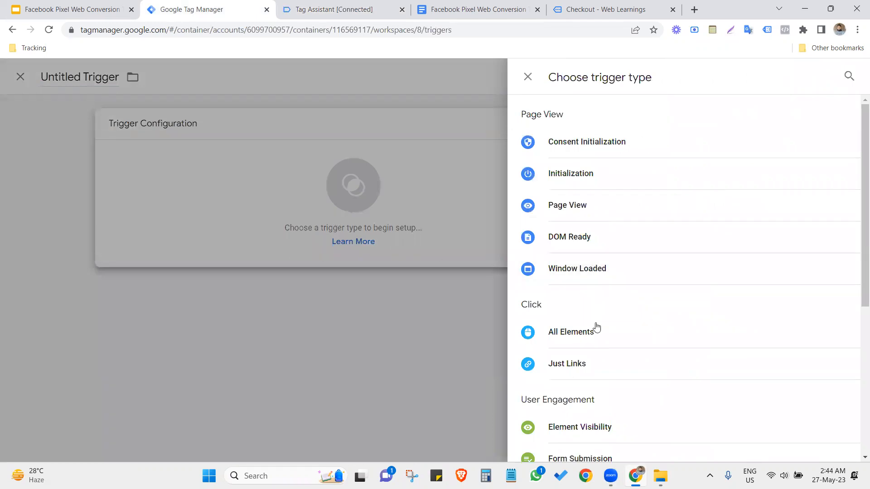
scroll(595, 331, "down", 5)
left_click(595, 361)
left_click(354, 234)
key("ctrl+v")
Step: Name the begin_checkout trigger Initiate Checkout Trigger and save it
left_click(230, 76)
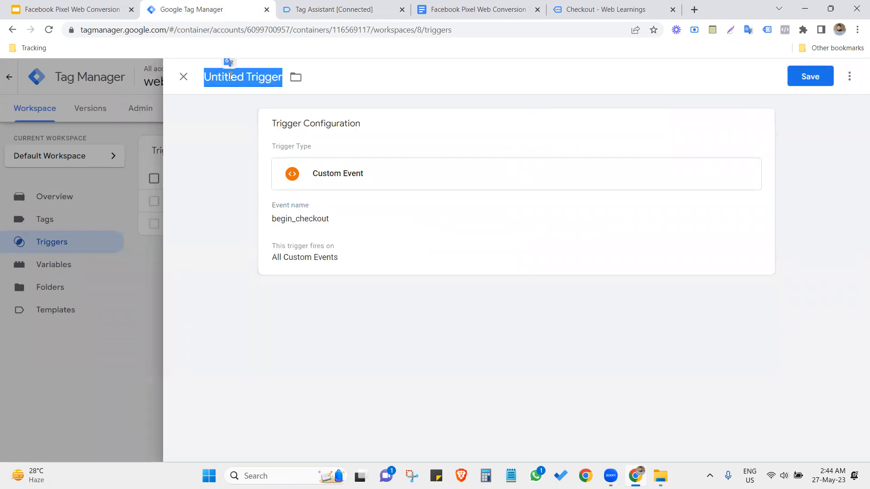
key("End")
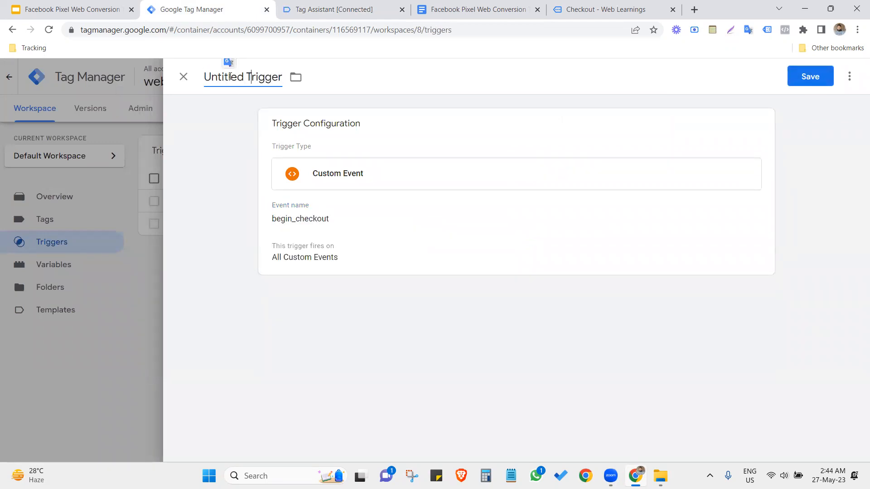
key("BackSpace")
key("BackSpace")
key("BackSpace")
key("BackSpace")
key("BackSpace")
key("BackSpace")
key("BackSpace")
key("BackSpace")
type("Initiate")
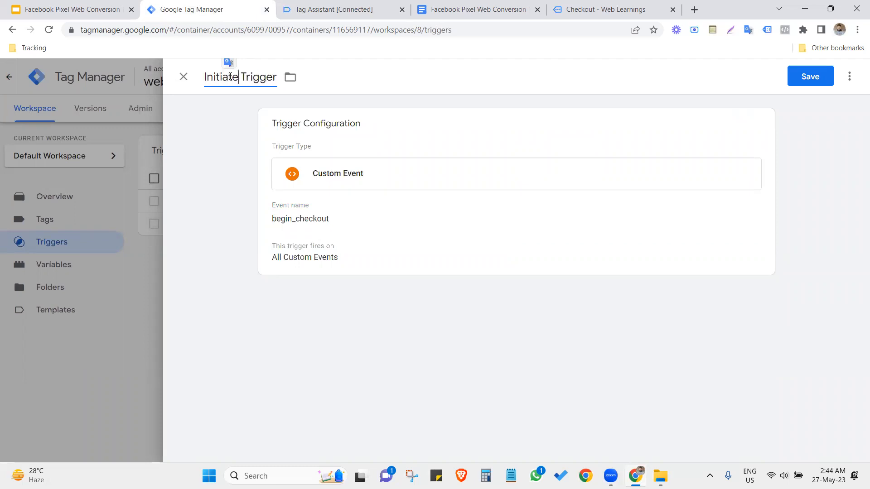
type(" Checkou")
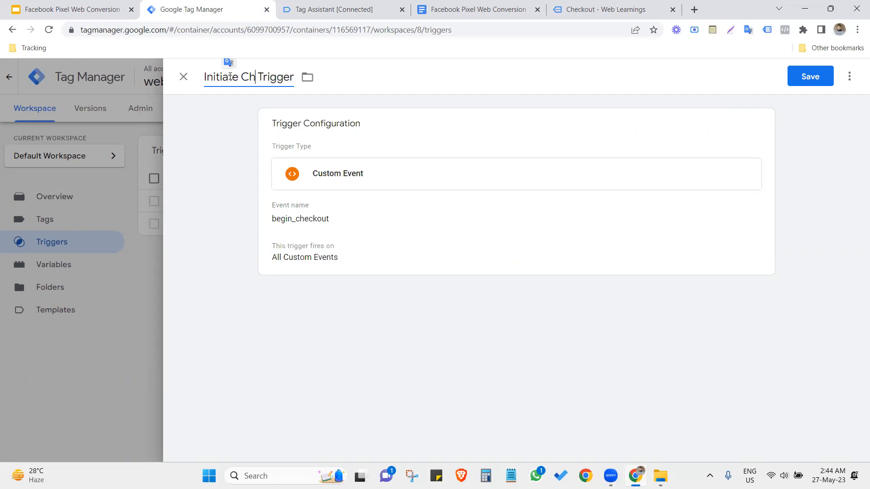
type("t")
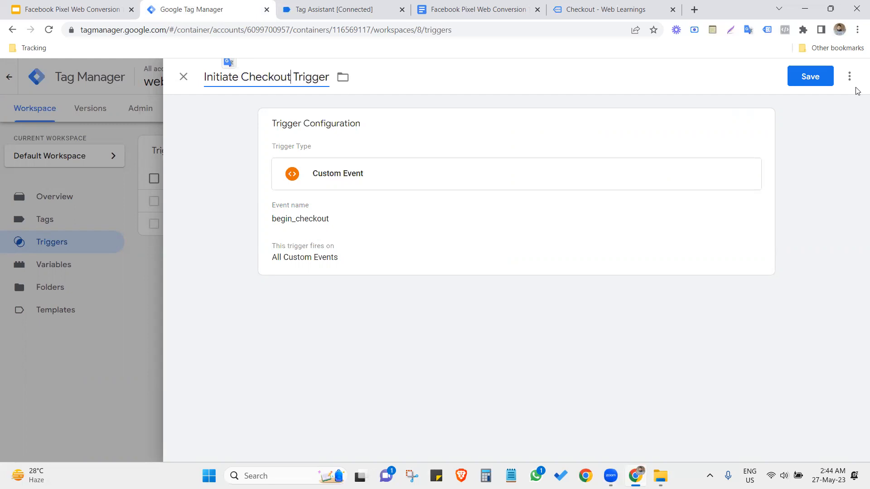
left_click(816, 83)
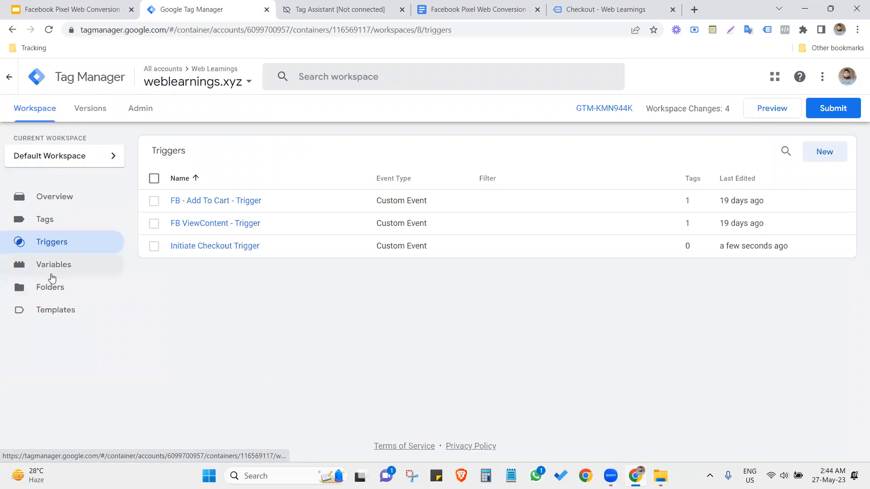
Step: Create a new tag in the container and name it FB - Initiate Checkout Tag
left_click(54, 229)
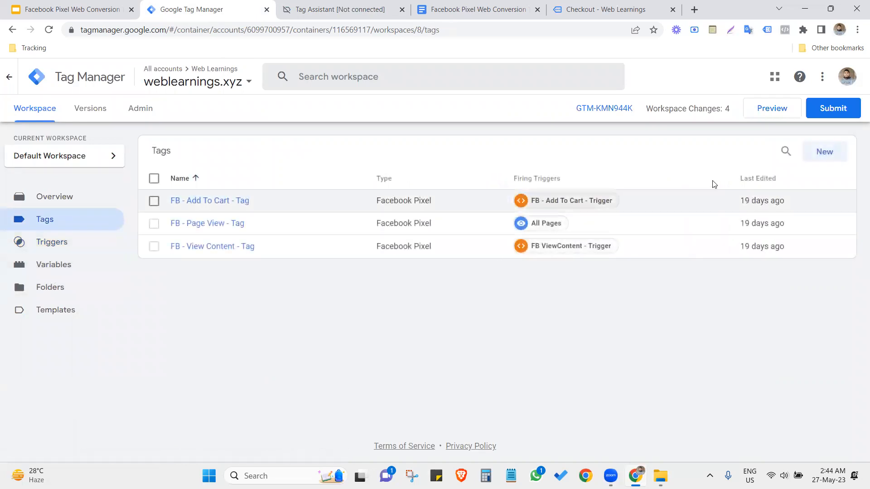
left_click(827, 158)
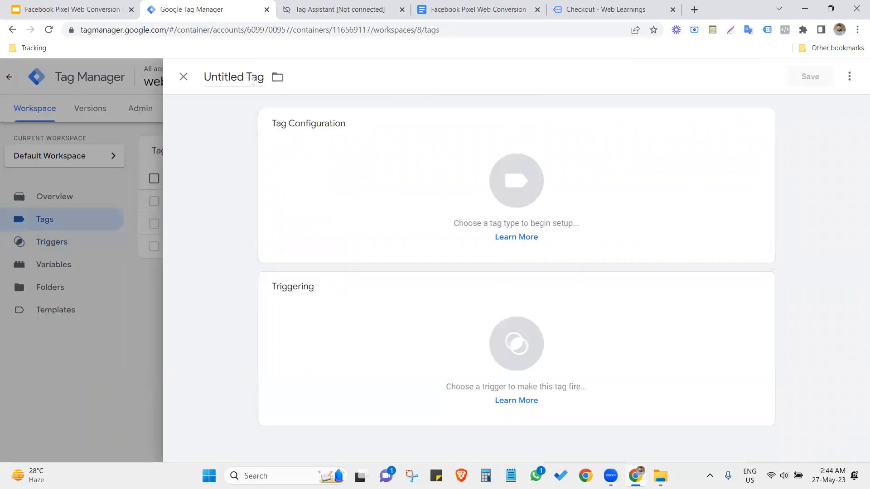
left_click_drag(244, 80, 134, 102)
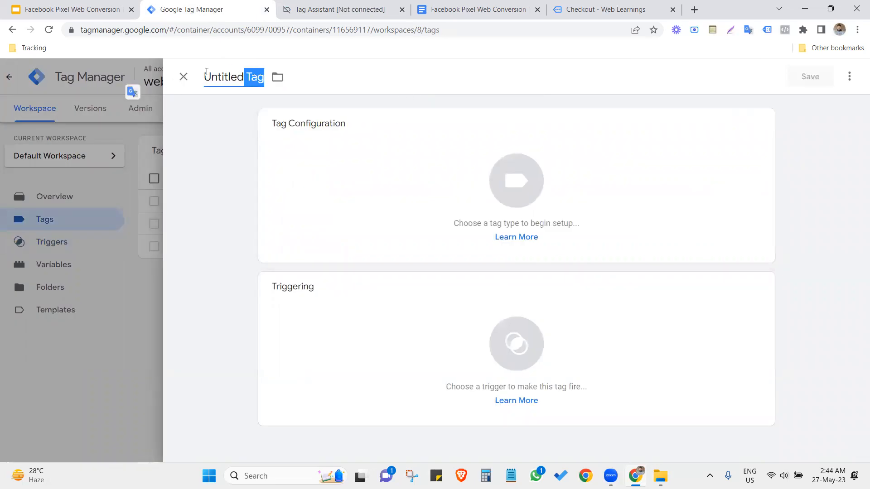
double_click(207, 73)
type("initiate ")
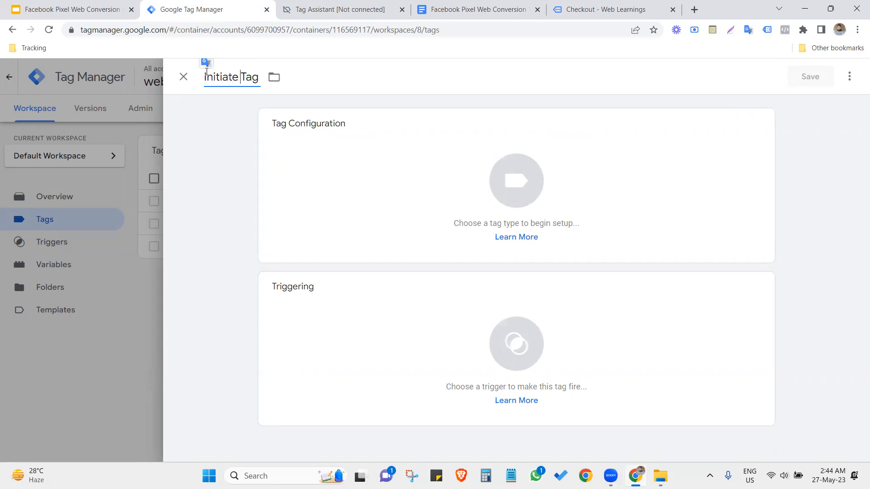
type("Checkout")
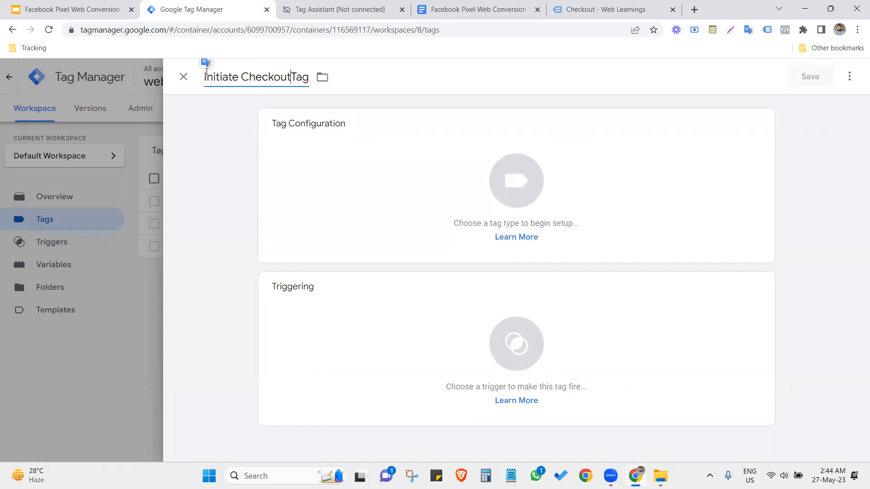
left_click(206, 77)
type("FB =")
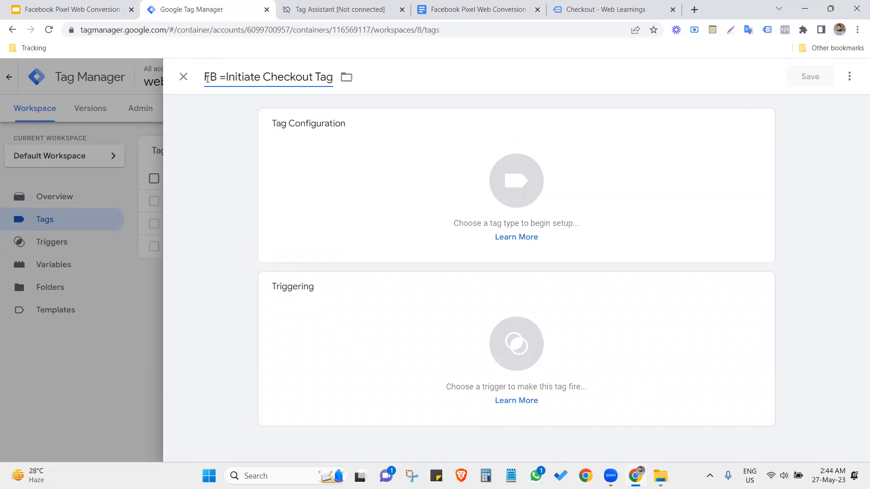
key("BackSpace")
type("-")
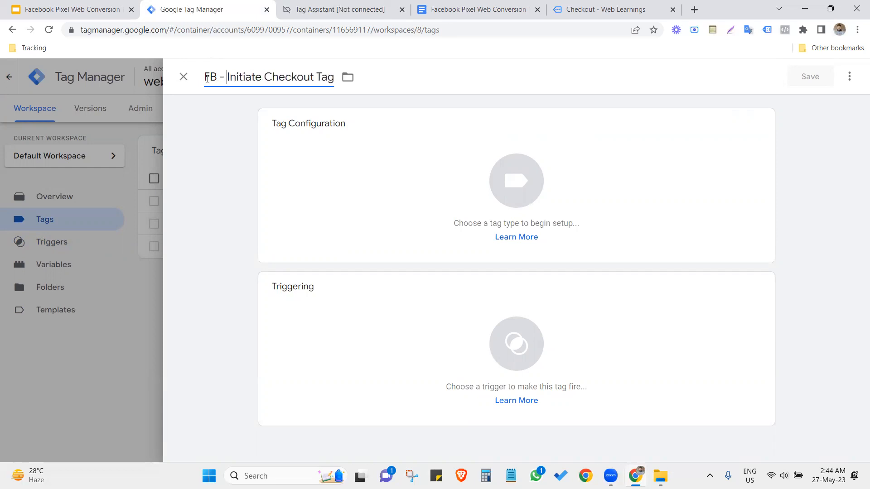
Step: Set the tag type of the new tag to the Facebook Pixel gallery template
left_click(311, 174)
scroll(662, 302, "down", 3)
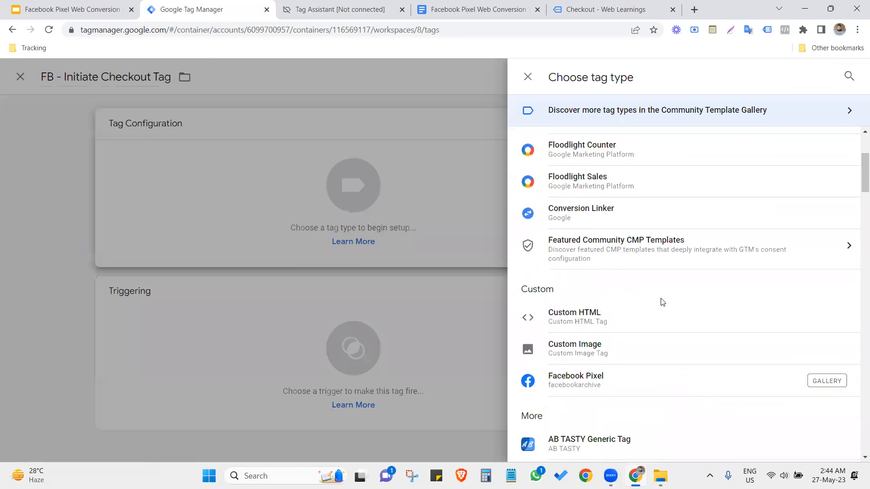
scroll(662, 301, "down", 1)
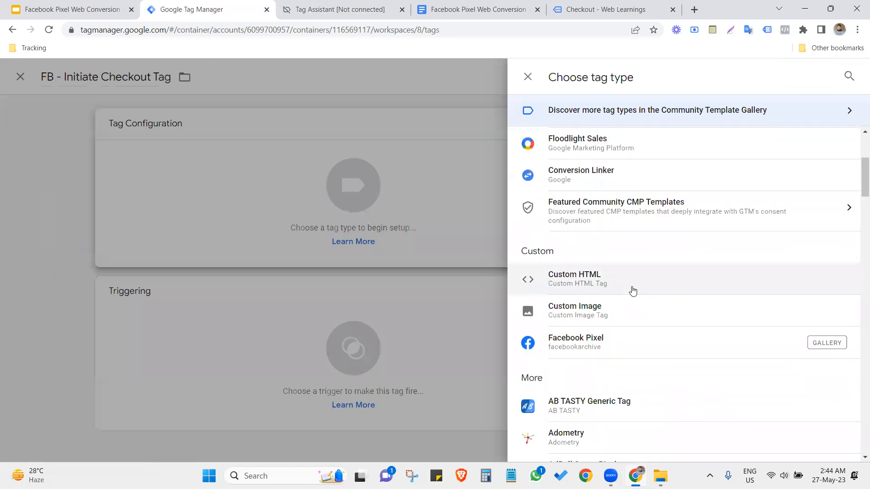
left_click(580, 346)
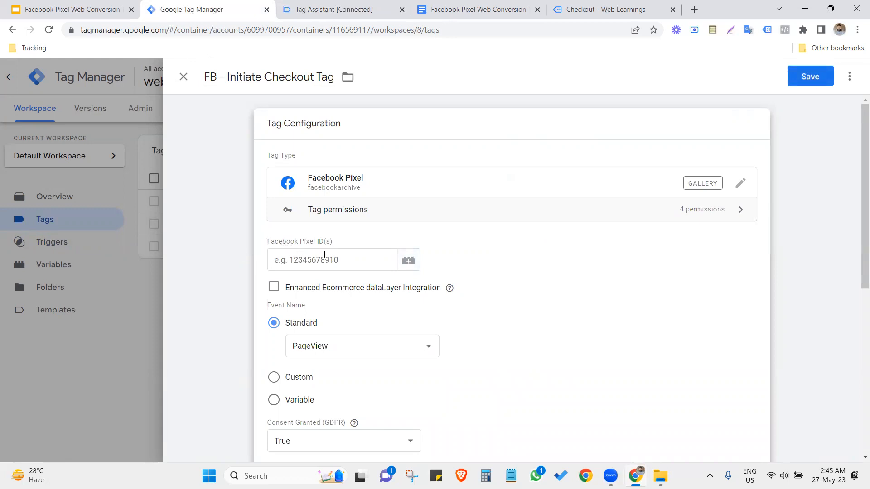
Step: Open the bookmarked Facebook Events Manager in a new tab and copy the dataset ID from the settings of Web Learnings's pixel D
left_click(407, 262)
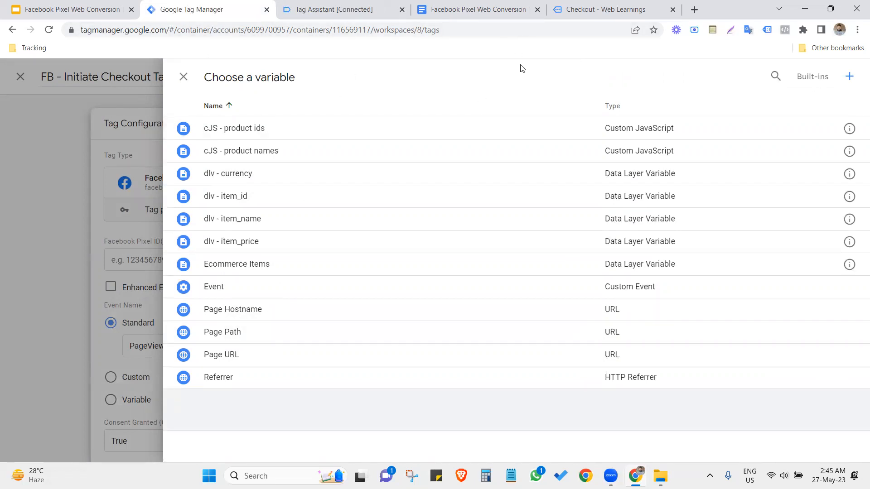
right_click(222, 4)
left_click(245, 12)
left_click(46, 51)
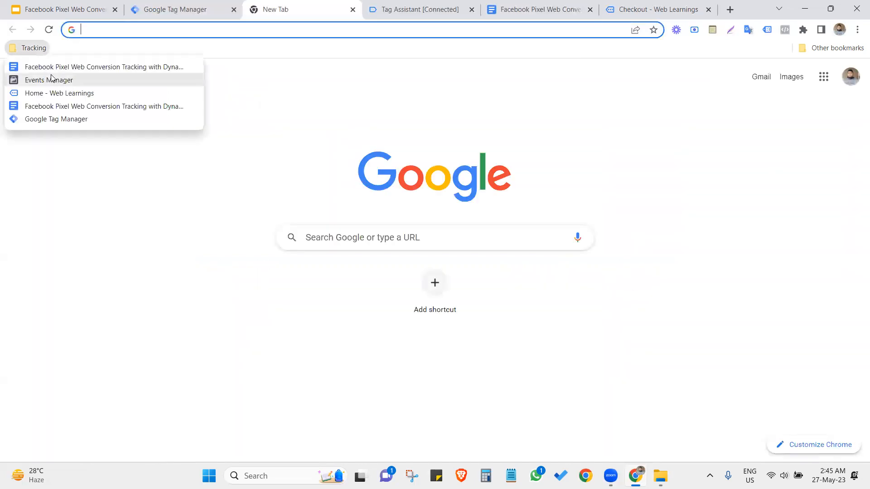
left_click(52, 79)
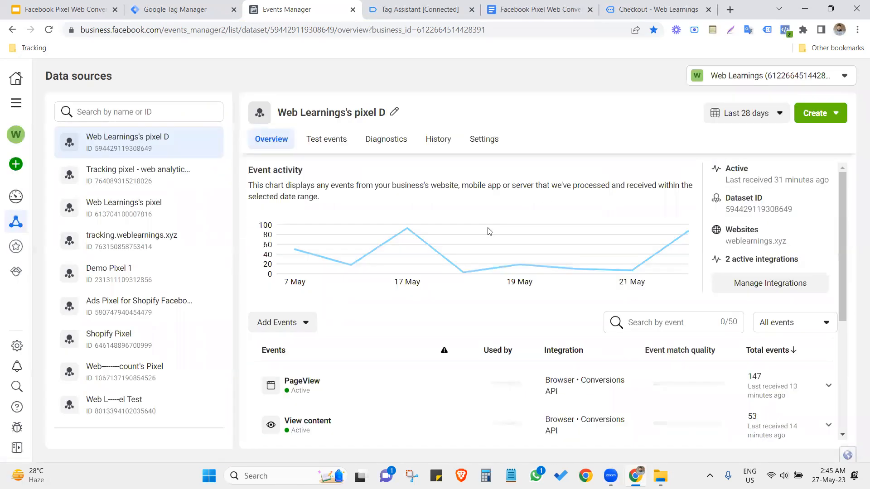
left_click(487, 143)
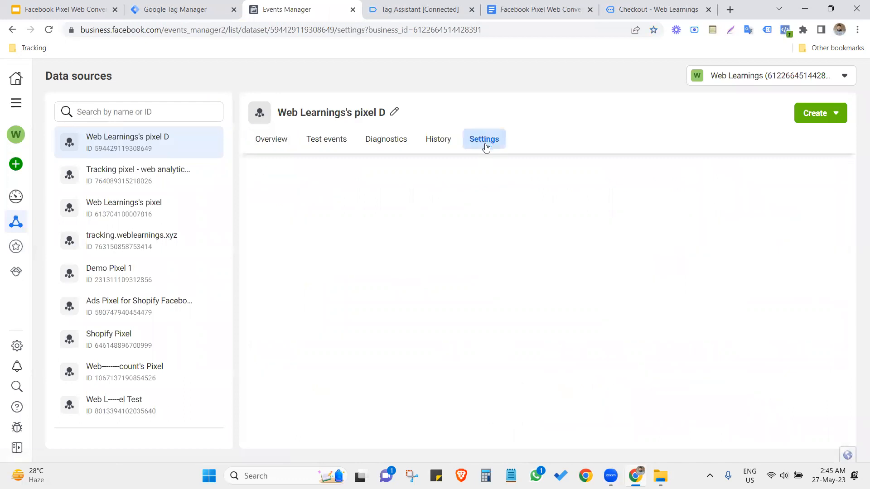
left_click(300, 254)
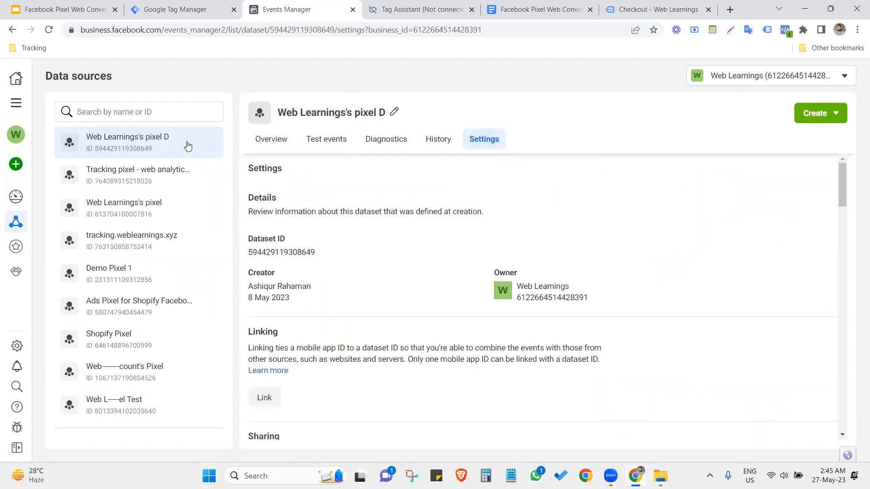
Step: Return to Google Tag Manager, dismiss the variable chooser, and paste the copied dataset ID as the tag's Facebook Pixel ID
left_click(158, 9)
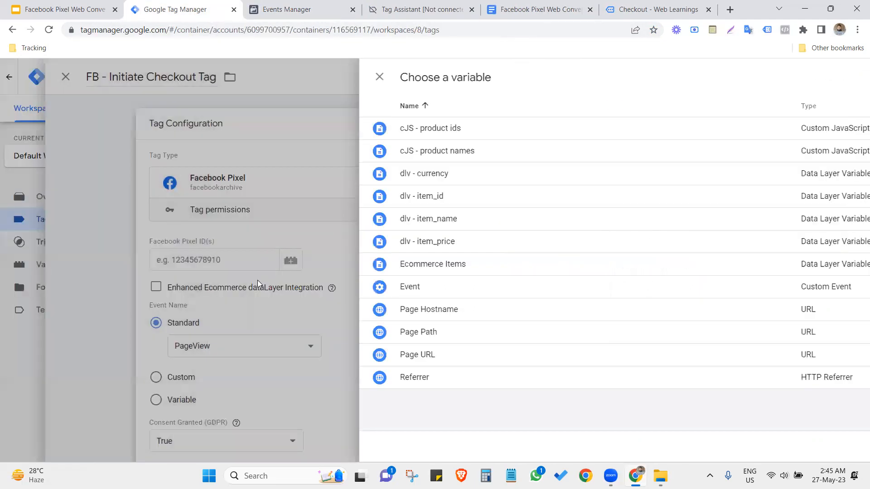
left_click(258, 284)
left_click(324, 263)
key("ctrl+v")
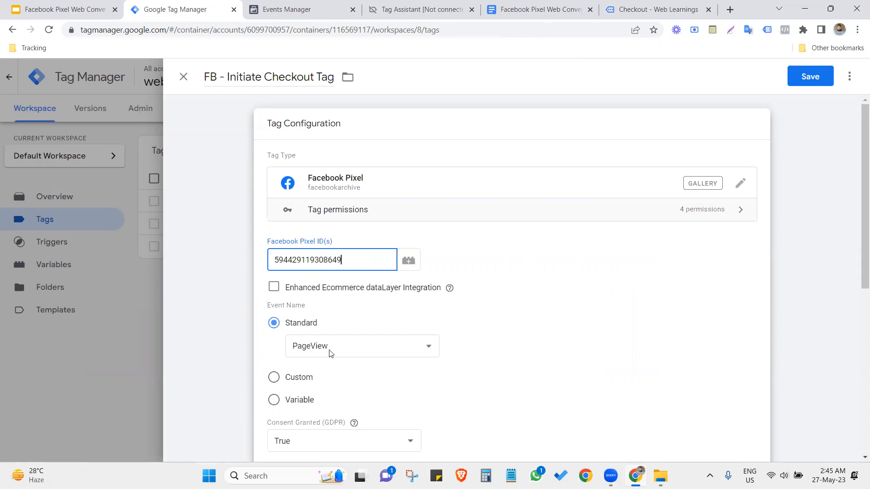
Step: Set the tag's standard event name to InitiateCheckout
scroll(311, 318, "down", 1)
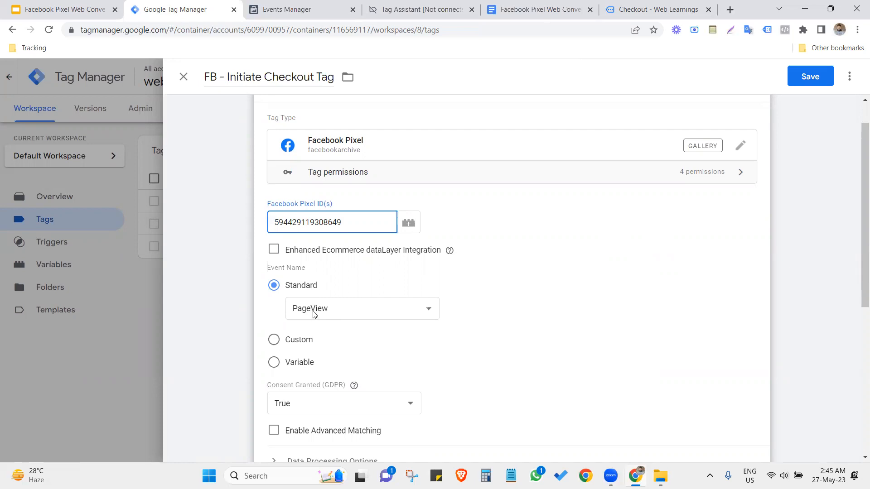
left_click(314, 314)
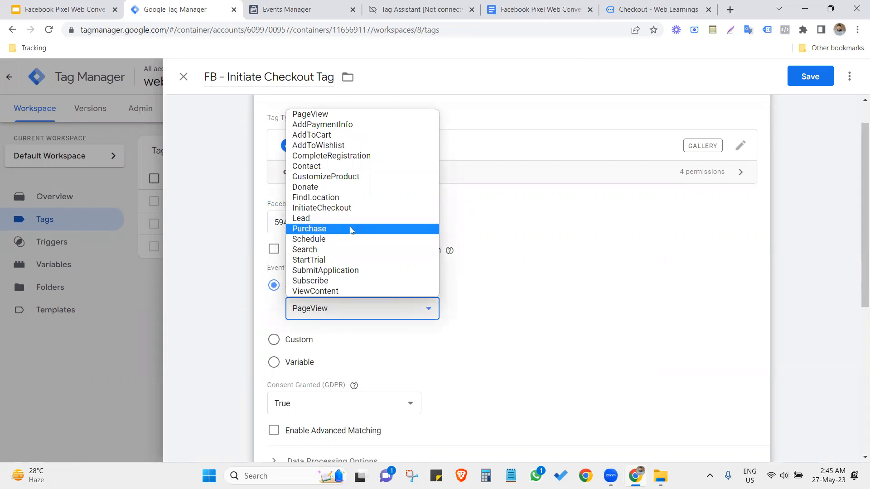
left_click(345, 208)
Step: Expand the tag's Object Properties and add four empty property rows
scroll(390, 304, "down", 3)
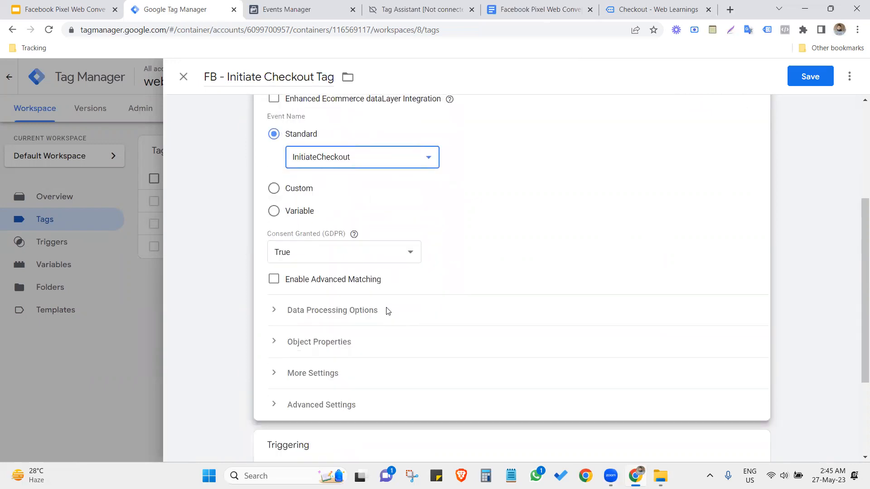
scroll(390, 311, "down", 1)
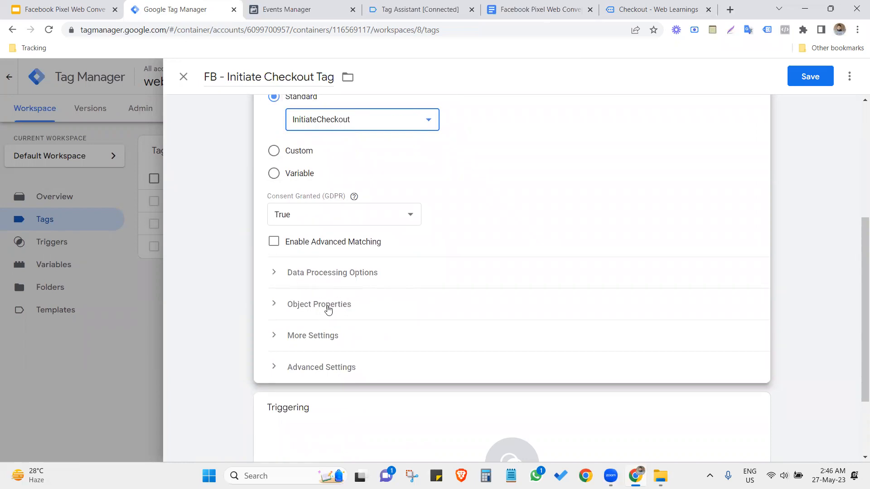
left_click(310, 306)
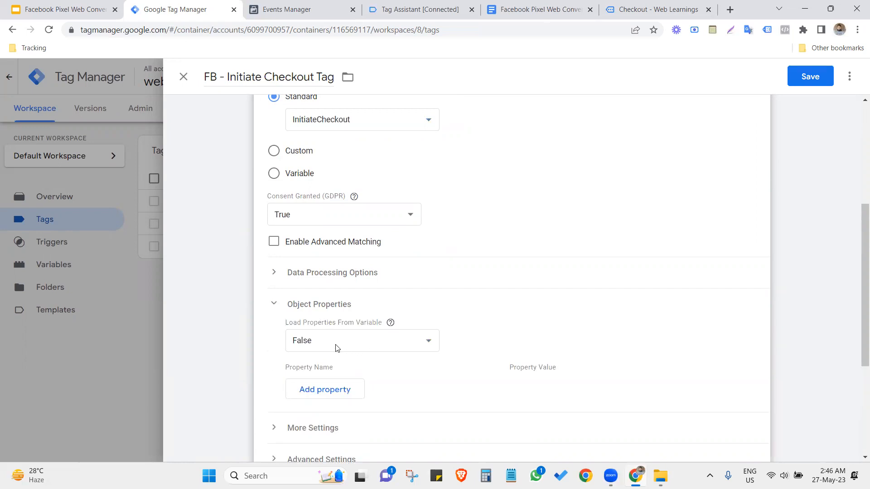
scroll(353, 364, "down", 1)
left_click(347, 360)
scroll(340, 336, "down", 3)
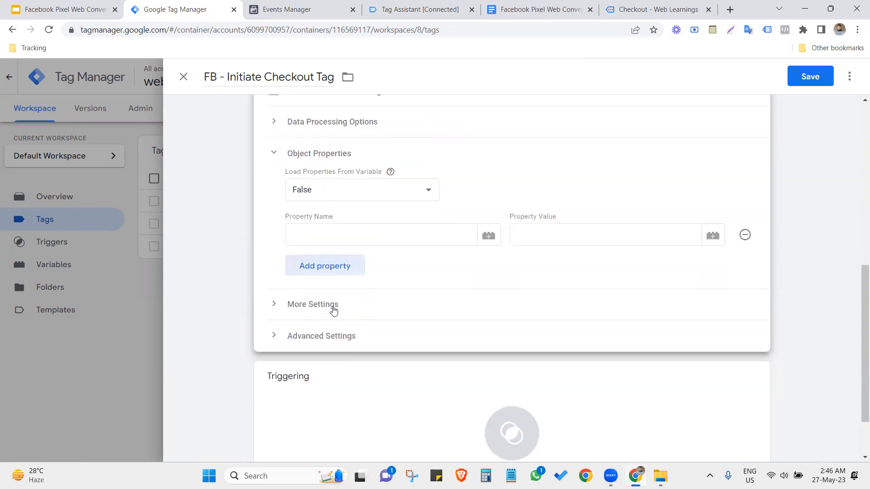
left_click(322, 271)
left_click(323, 299)
left_click(332, 323)
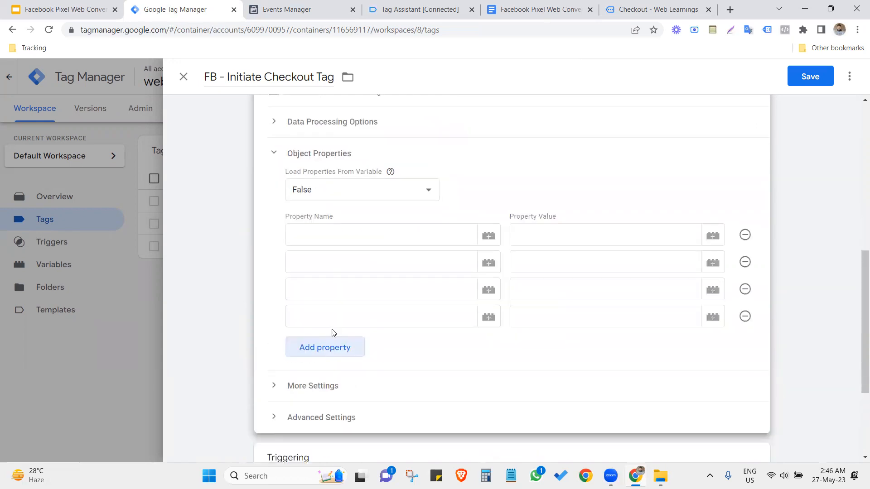
Step: Switch to the Google Docs notes and move their browser tab next to the Google Tag Manager tab
left_click(300, 4)
left_click(182, 9)
left_click(539, 9)
left_click_drag(539, 9, 299, 9)
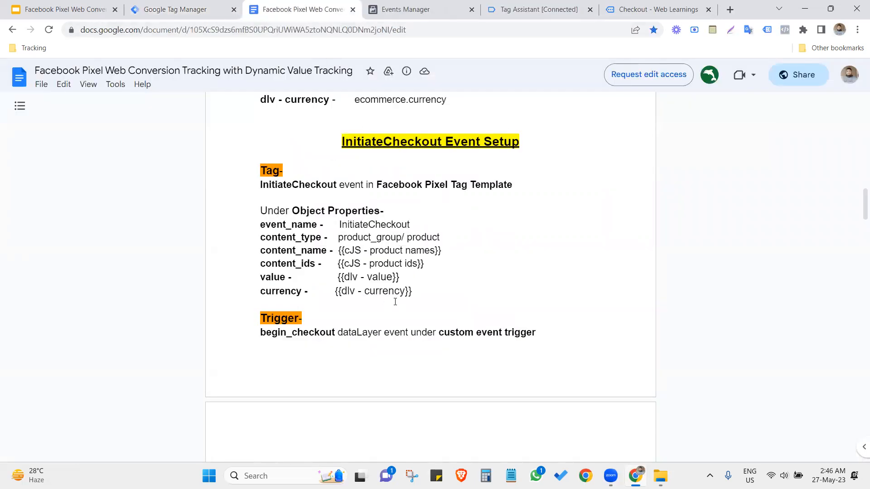
Step: Copy event_name from the Google Docs notes into the first object property's name in Google Tag Manager
double_click(288, 226)
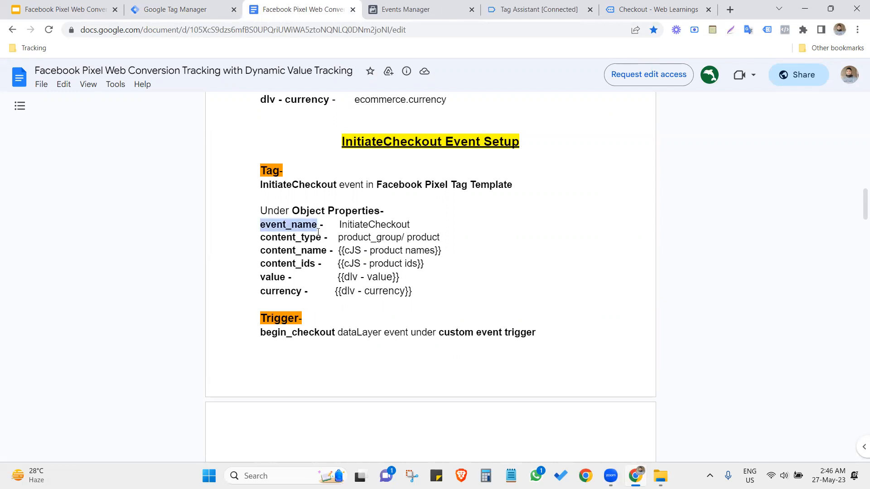
left_click(159, 5)
left_click(318, 236)
key("ctrl+v")
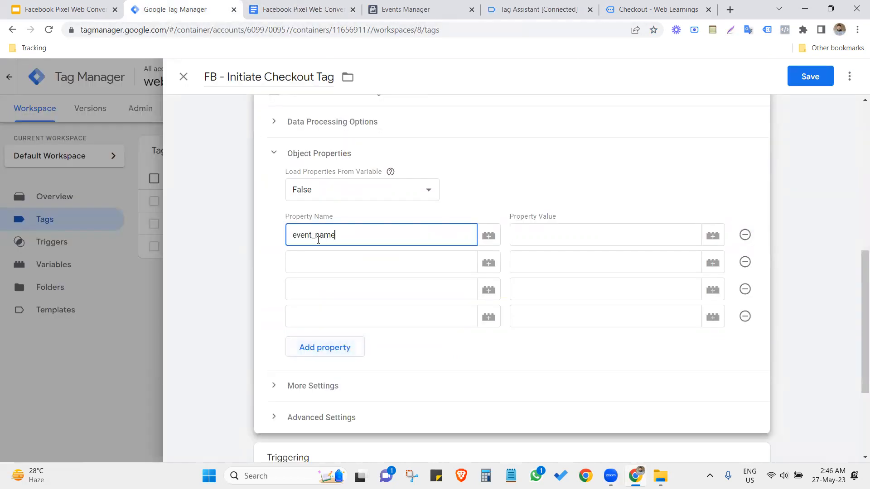
Step: Copy InitiateCheckout from the Google Docs notes into the event_name property's value in Google Tag Manager
left_click(303, 9)
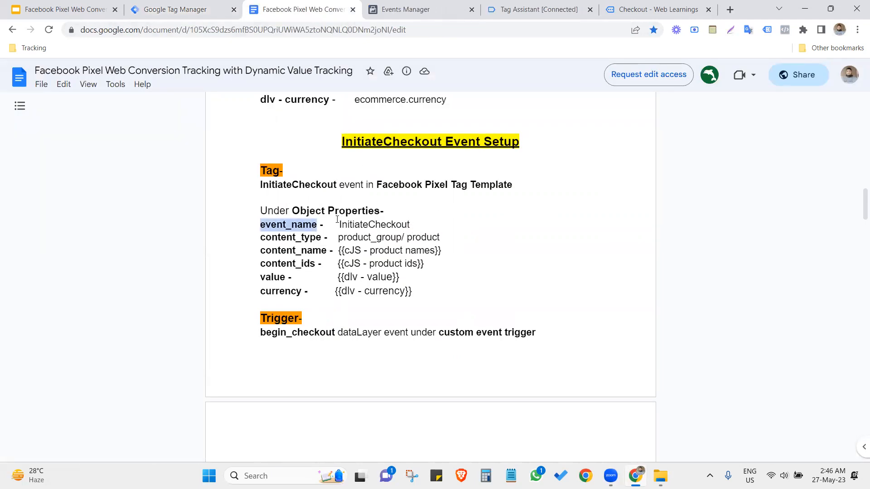
left_click_drag(338, 225, 369, 225)
left_click(367, 225)
double_click(367, 225)
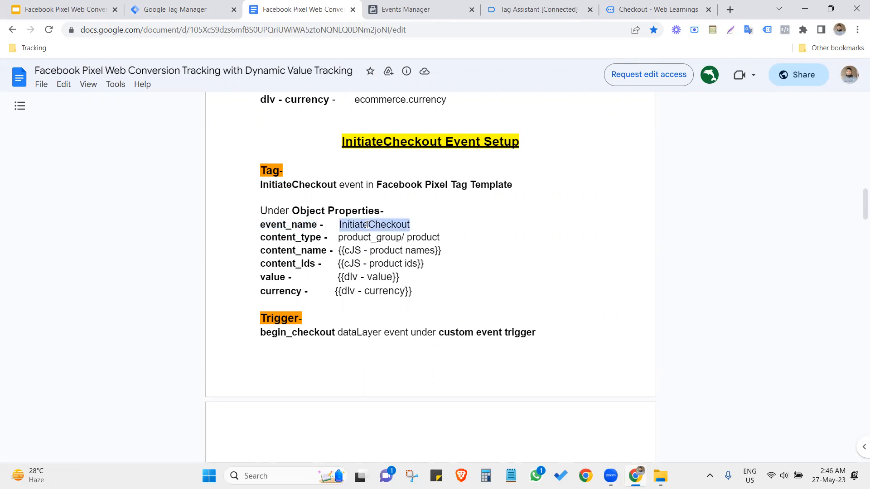
left_click(186, 7)
left_click(527, 232)
key("ctrl+v")
Step: Copy content_type from the Google Docs notes into the second object property's name in Google Tag Manager
left_click(249, 6)
left_click_drag(261, 237, 319, 241)
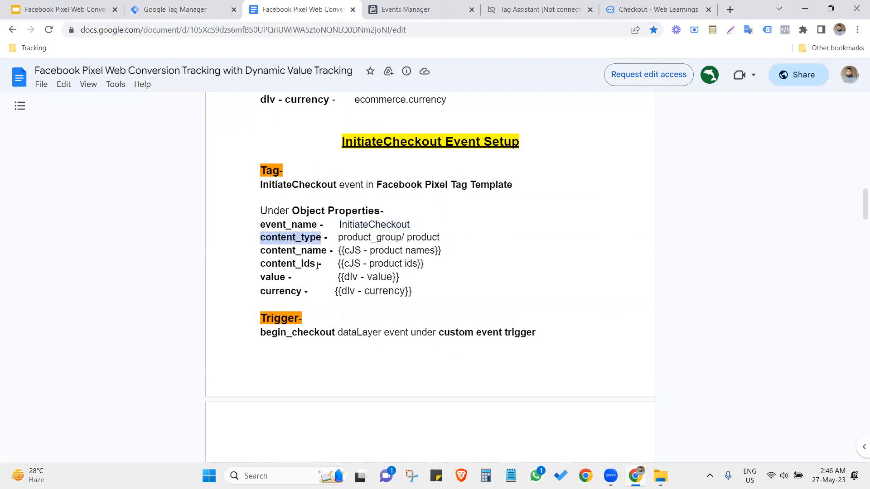
left_click(152, 5)
left_click(354, 261)
key("ctrl+v")
Step: Copy product_group from the Google Docs notes, look over the checkout page, and paste it as the content_type property's value in Google Tag Manager
left_click(291, 6)
left_click_drag(338, 238, 403, 237)
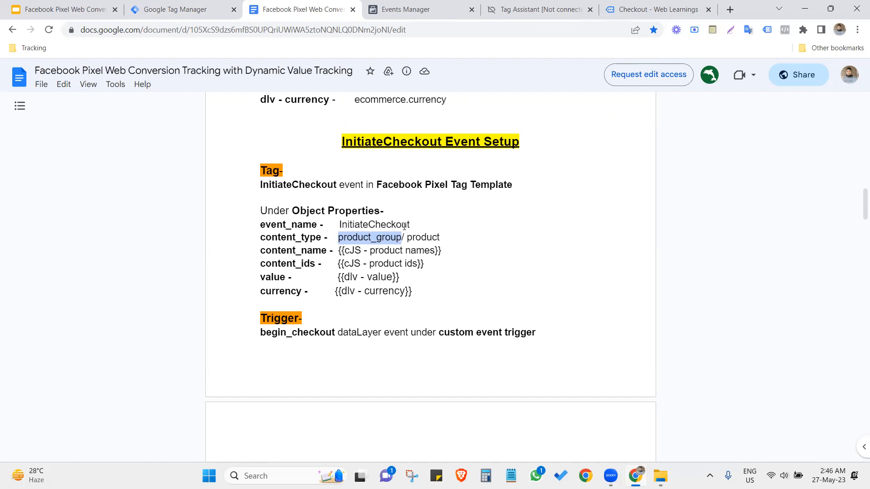
left_click(658, 8)
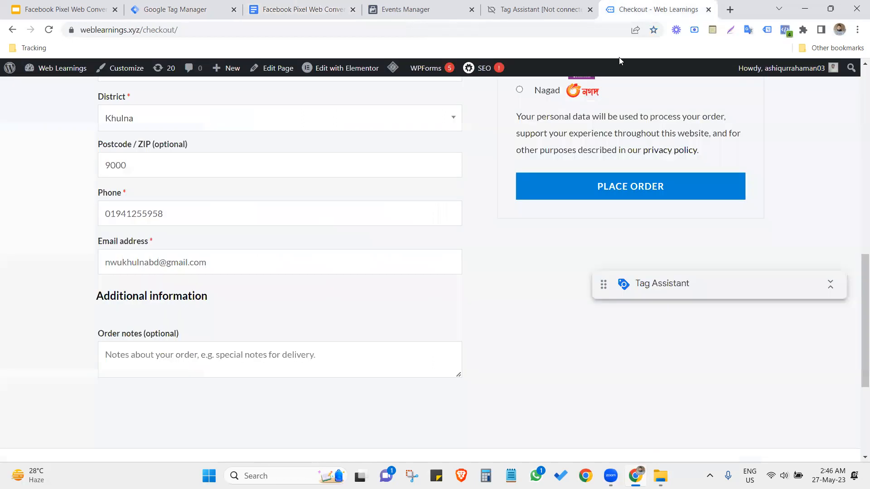
scroll(415, 290, "up", 15)
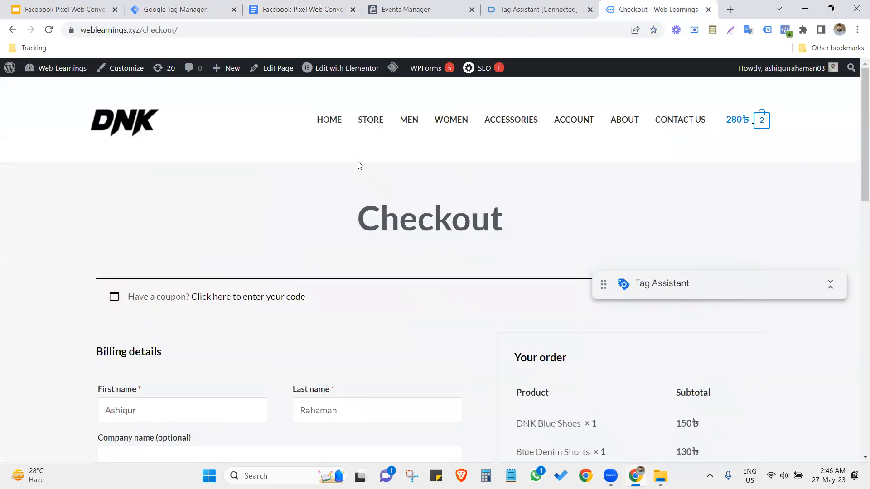
left_click(173, 8)
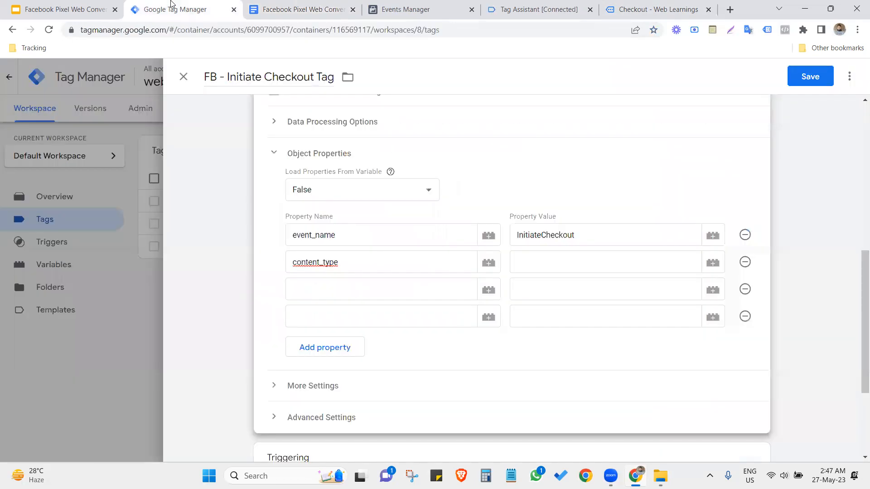
left_click(525, 263)
key("ctrl+v")
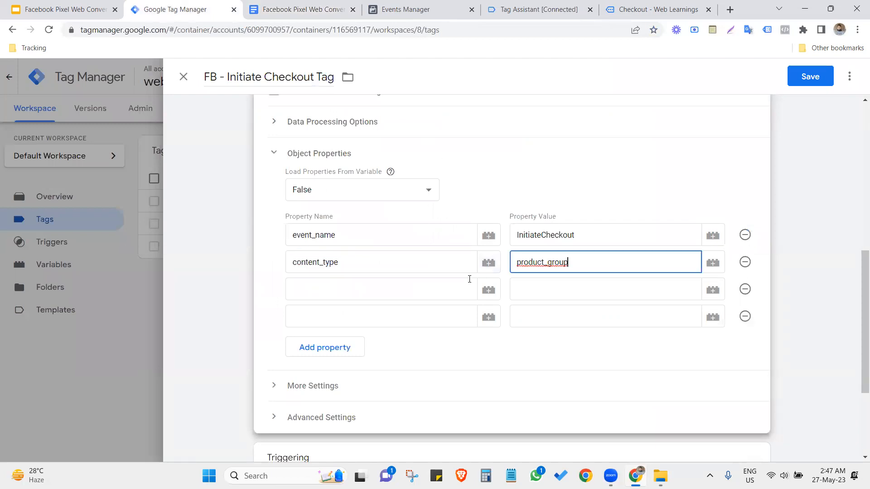
Step: Copy content_name from the Google Docs notes into the third property's name and set its value to the cJS - product names variable
left_click(320, 4)
left_click_drag(260, 252, 325, 256)
key("ctrl+c")
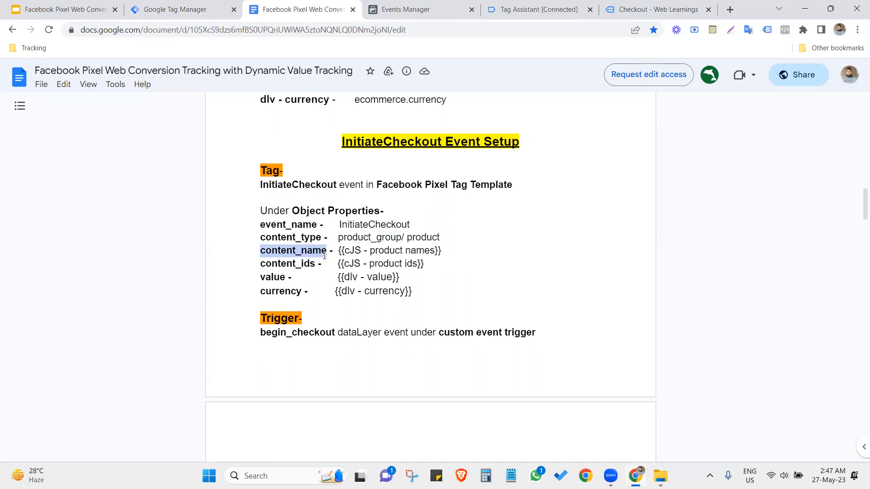
left_click(172, 4)
left_click(309, 285)
key("ctrl+v")
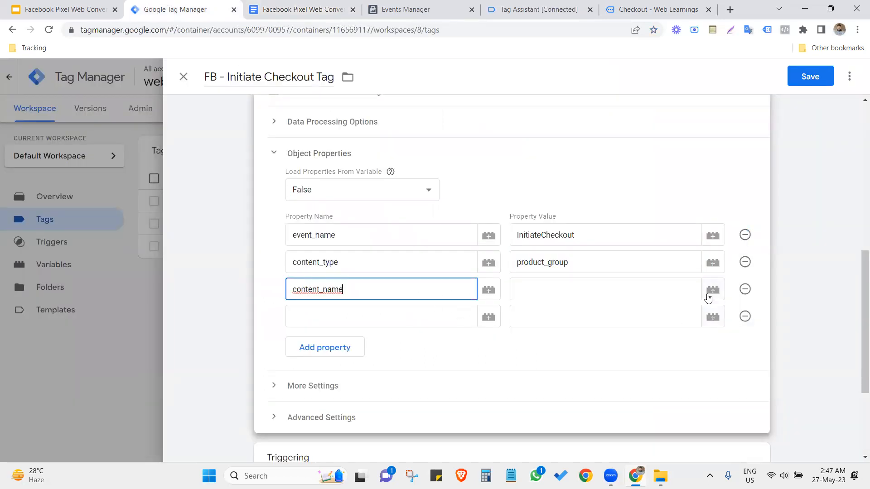
left_click(711, 290)
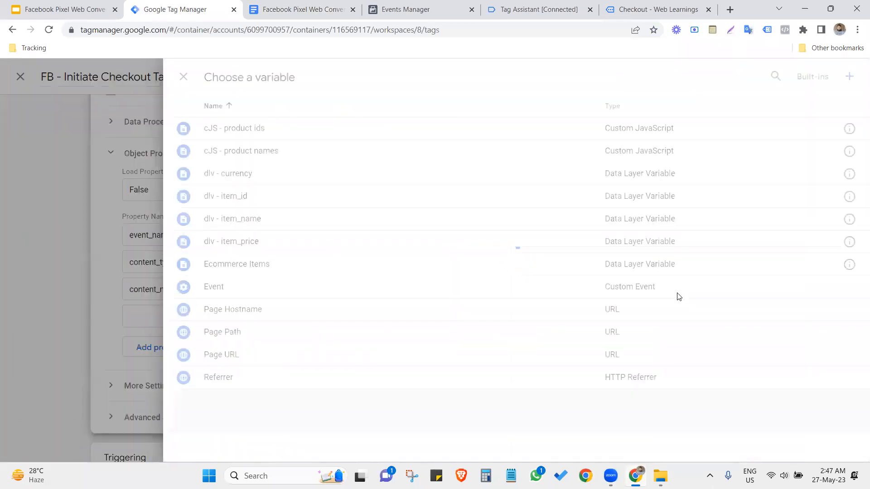
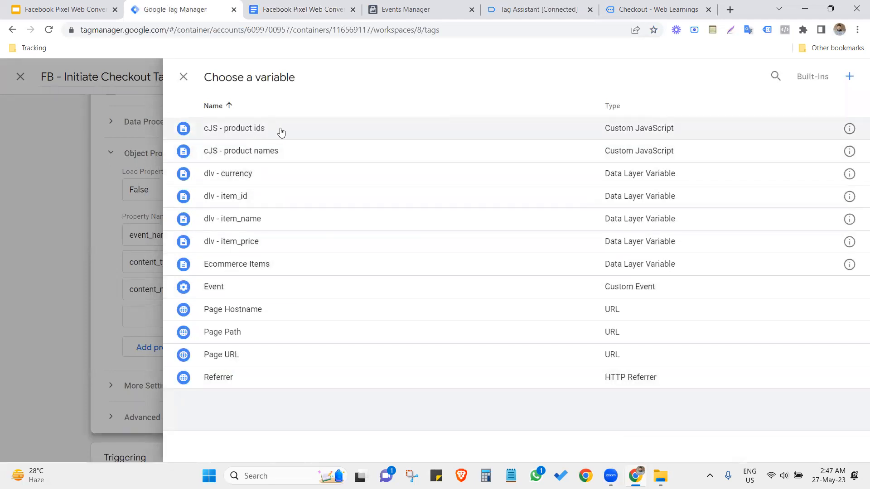
left_click(270, 155)
Step: Copy content_ids from the Google Docs notes into the fourth property's name and set its value to the cJS - product ids variable
left_click(321, 18)
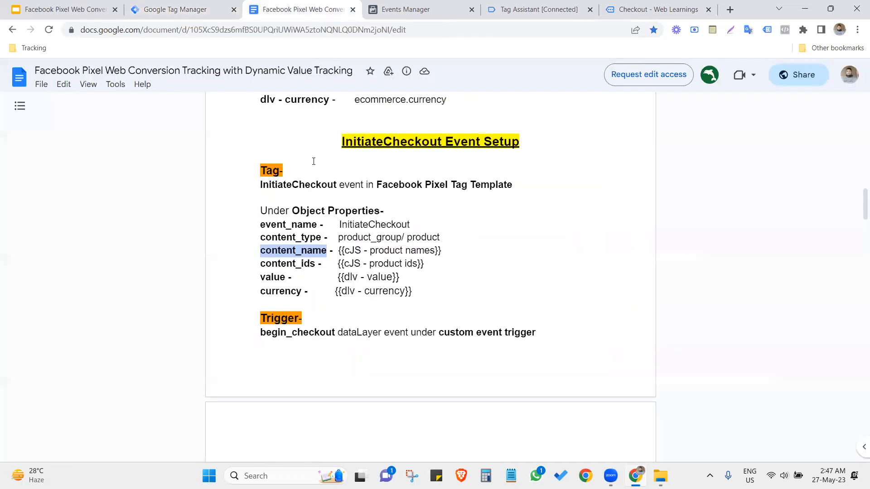
left_click_drag(263, 263, 312, 265)
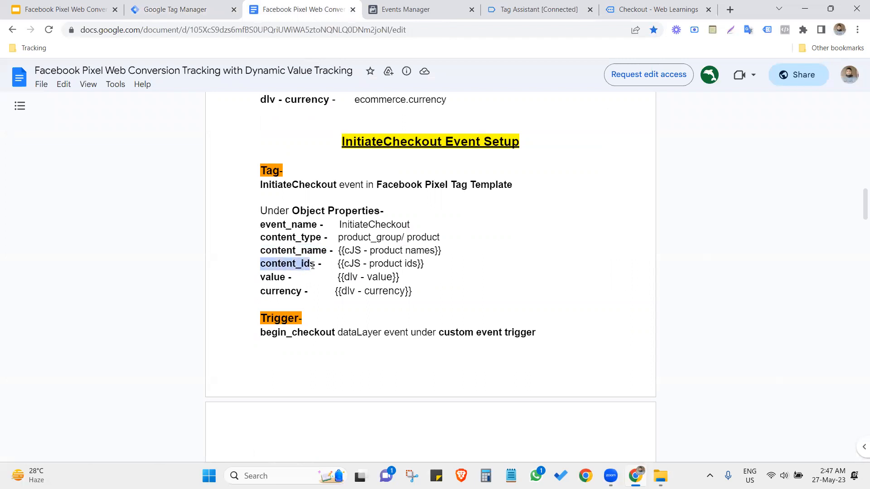
left_click(204, 17)
left_click(353, 309)
type("content_ids")
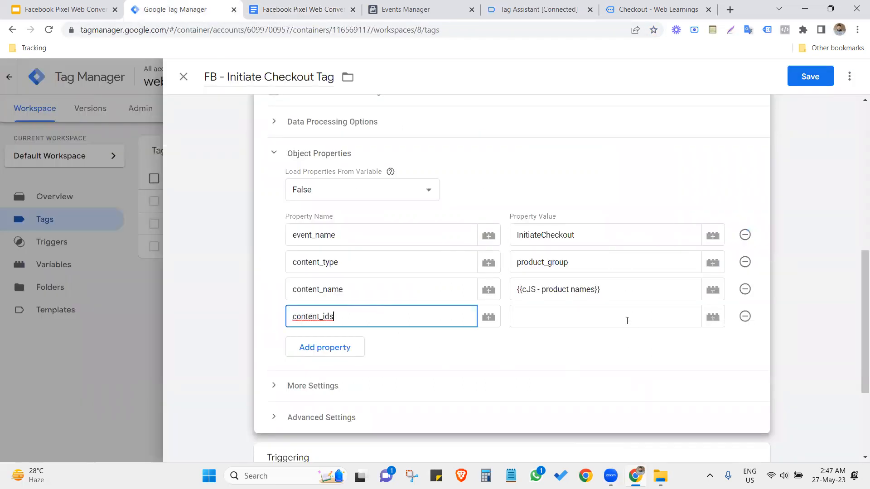
left_click(714, 318)
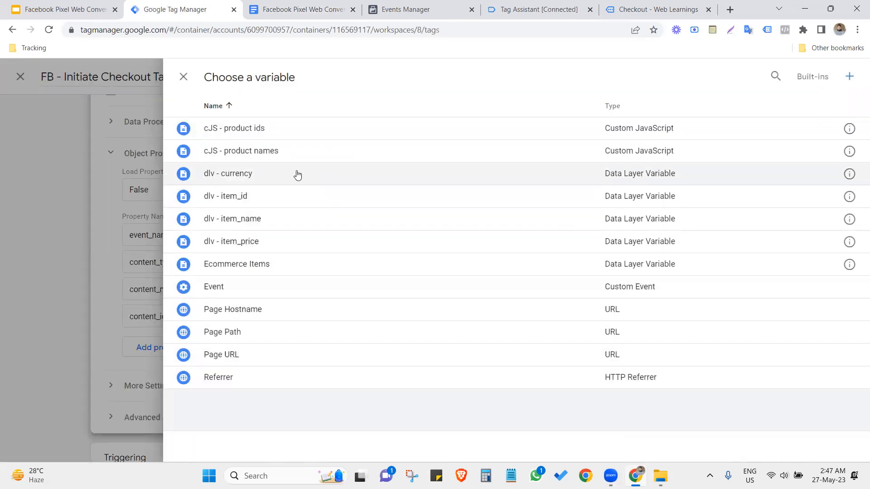
left_click(270, 138)
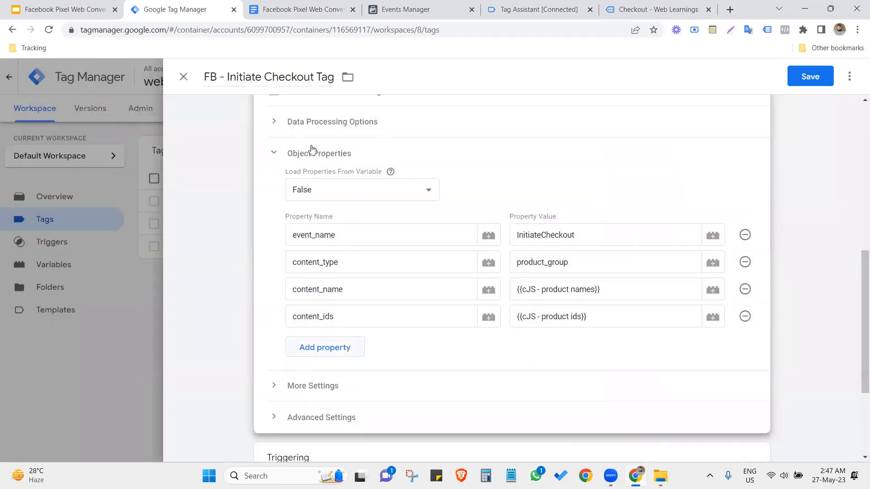
Step: Copy the variable name dlv - value from the variable list above Purchase Event Setup in the Google Docs notes
left_click(313, 9)
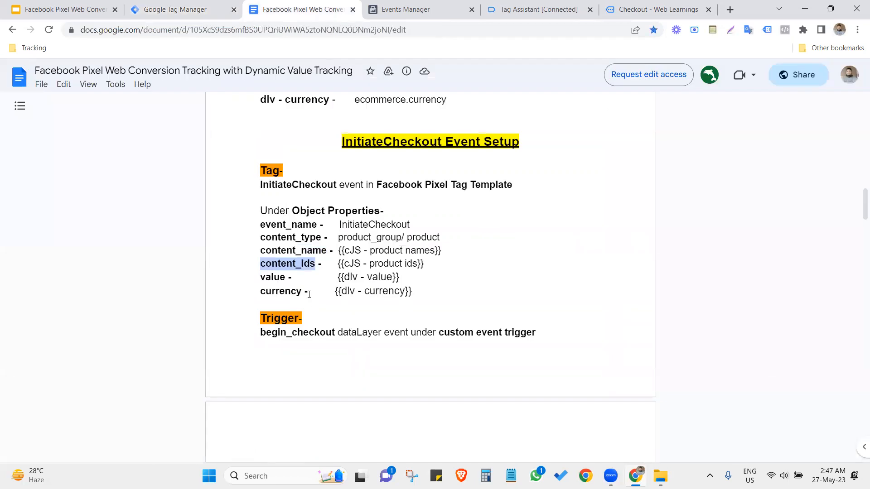
scroll(341, 291, "down", 15)
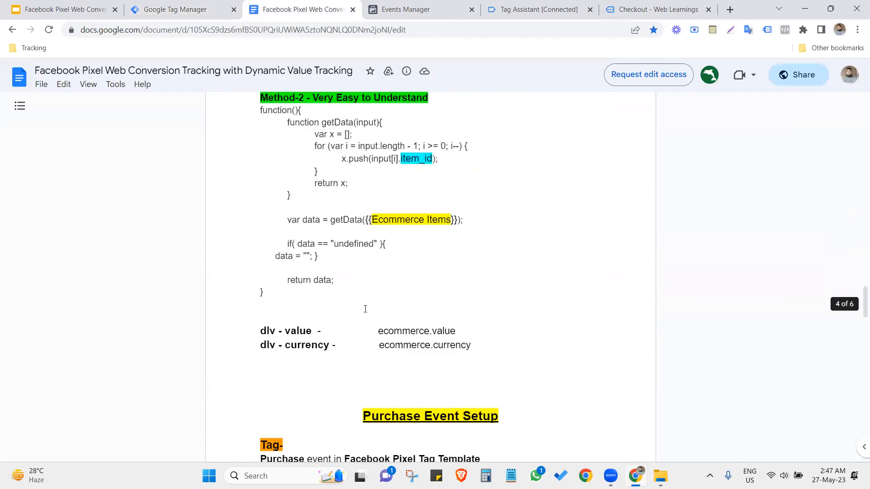
left_click_drag(263, 331, 311, 328)
key("ctrl+c")
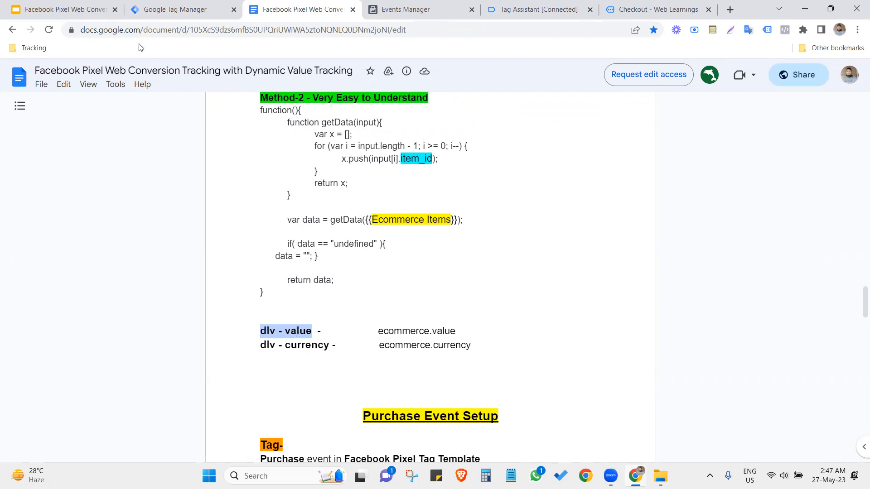
Step: From the empty property value in the FB - Initiate Checkout Tag, create a Data Layer Variable named "dlv - value"
left_click(177, 7)
scroll(743, 247, "up", 4)
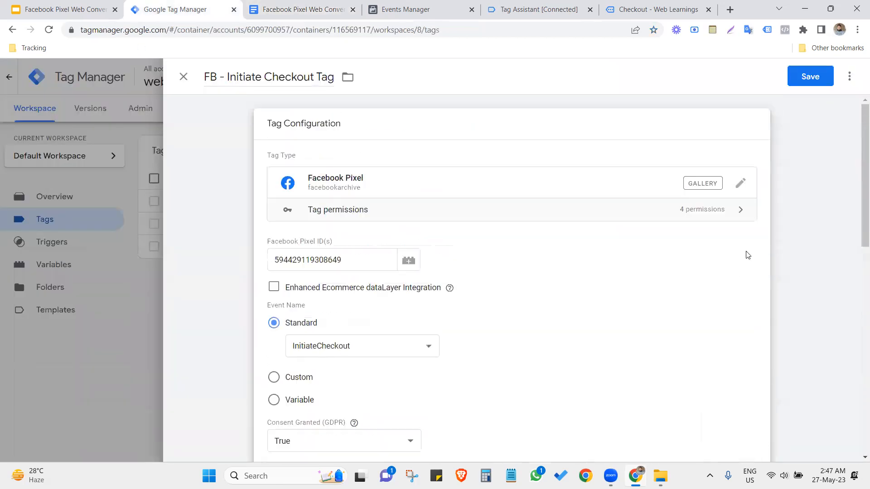
scroll(748, 256, "down", 8)
left_click(341, 352)
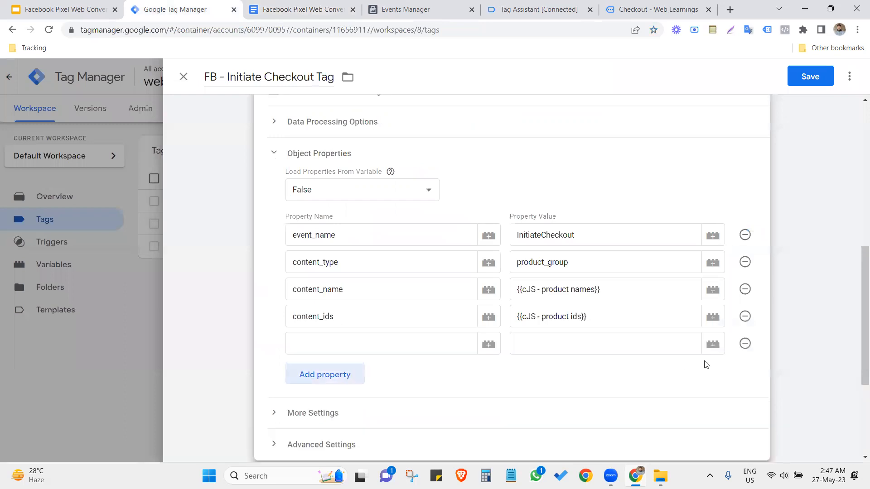
left_click(714, 344)
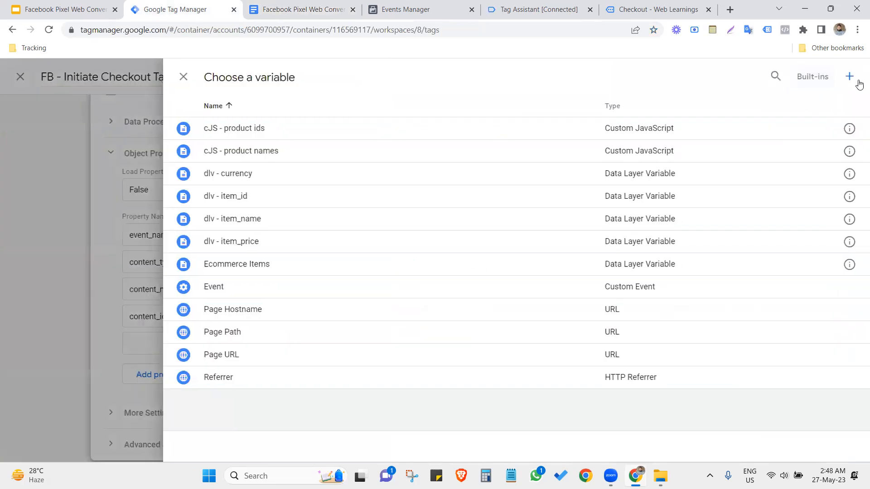
left_click(855, 77)
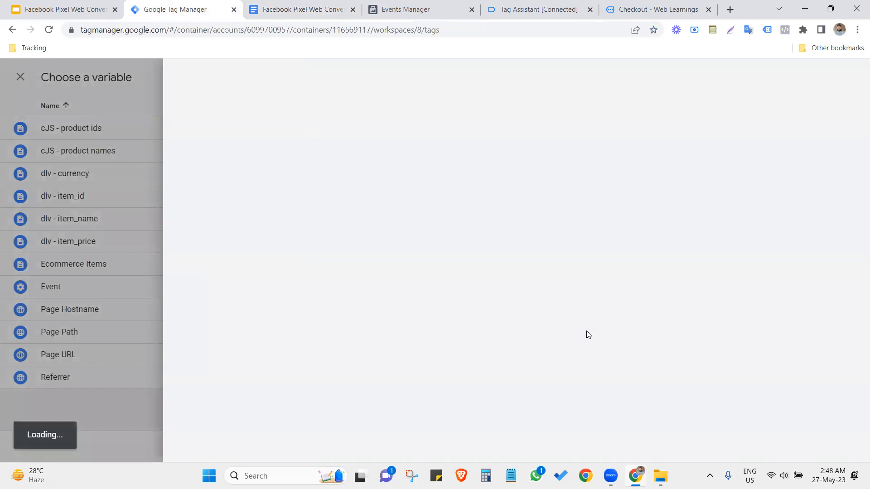
left_click(266, 70)
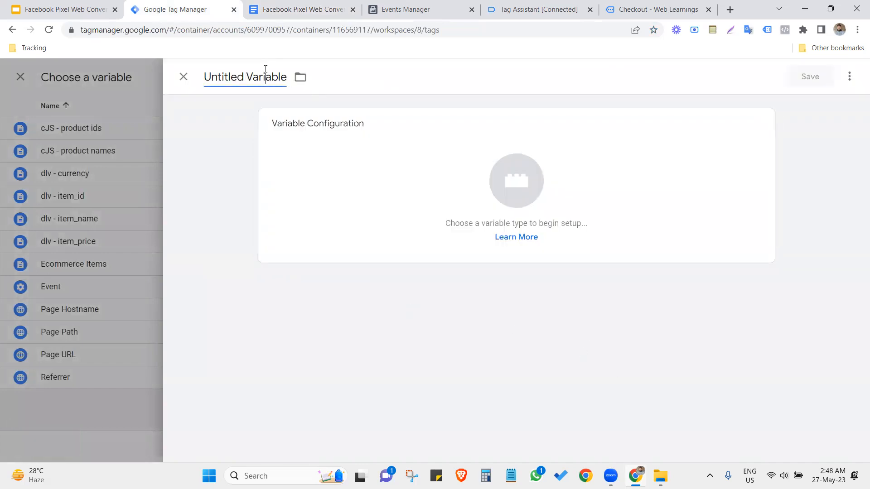
left_click(320, 178)
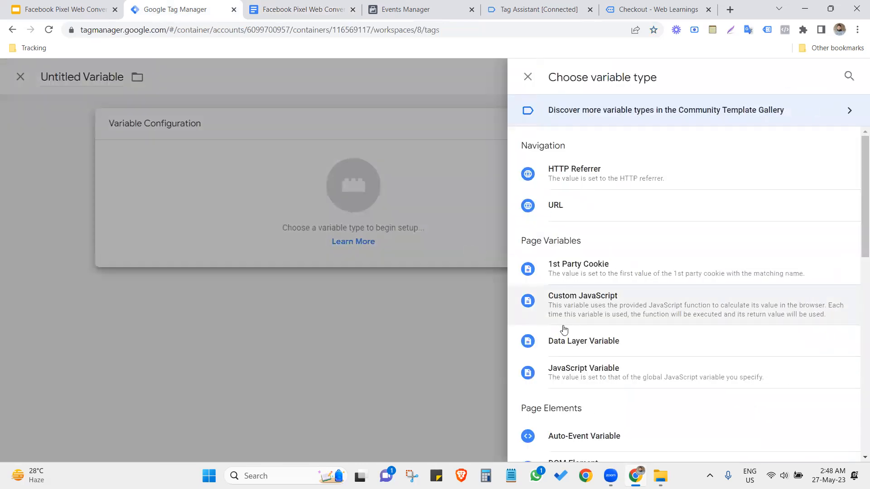
left_click(510, 341)
triple_click(249, 71)
key("ctrl+v")
Step: Copy ecommerce.value from the setup document into the variable's data layer variable name and save the variable
left_click(286, 6)
mouse_move(379, 333)
left_mouse_down()
mouse_move(458, 334)
mouse_move(376, 331)
left_mouse_up()
key("ctrl+c")
left_click(460, 335)
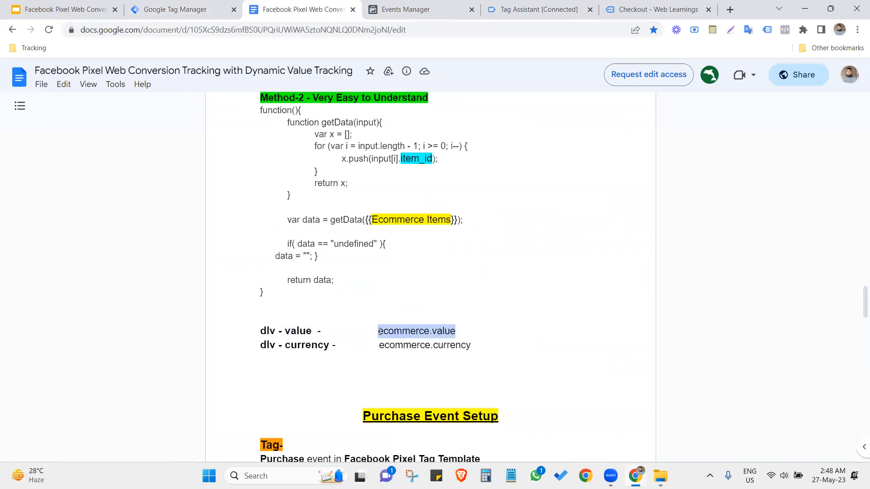
left_click(159, 6)
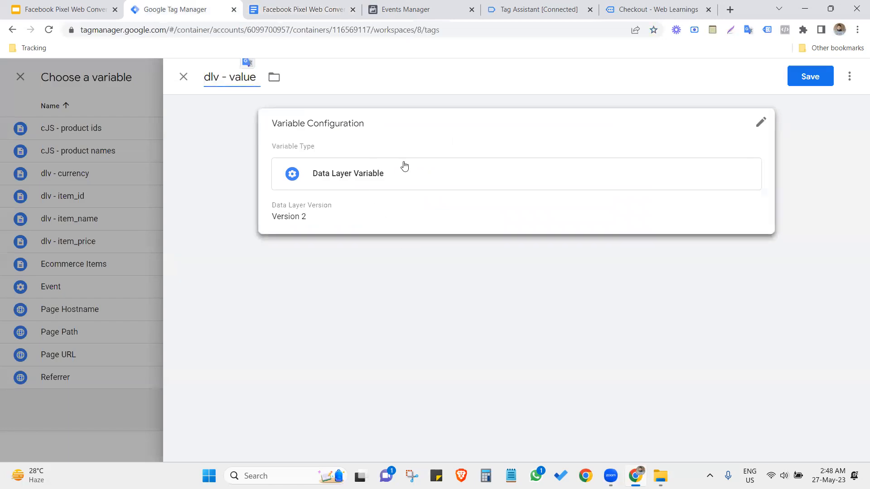
left_click(362, 171)
left_click(328, 244)
key("ctrl+v")
left_click(815, 80)
Step: Copy the name "dlv - currency" from the setup document and add another object property row to the tag
left_click(302, 9)
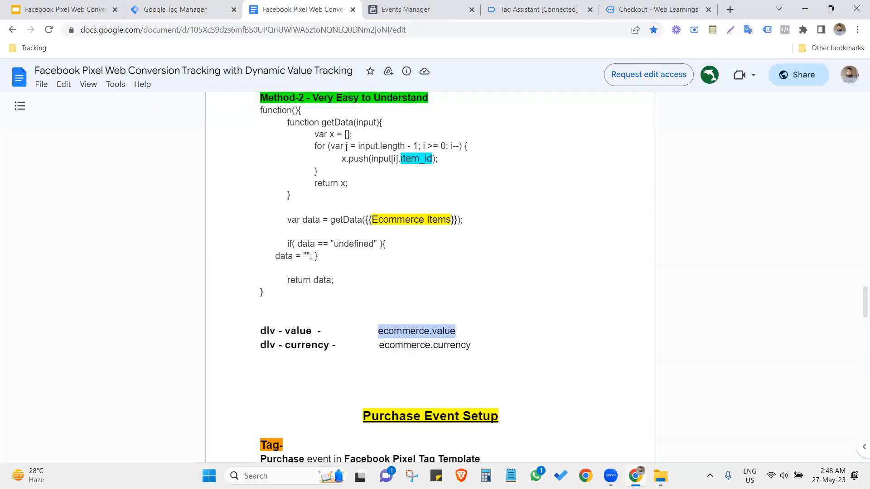
left_click(261, 335)
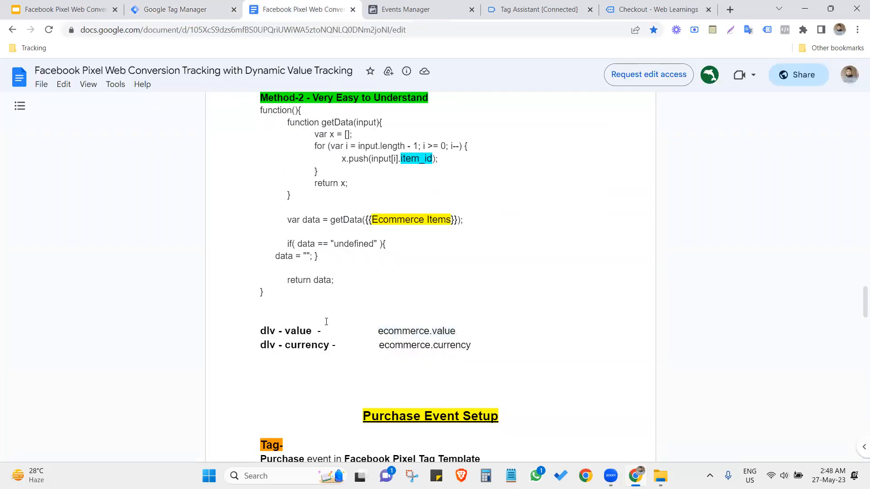
left_click_drag(263, 345, 330, 346)
key("ctrl+c")
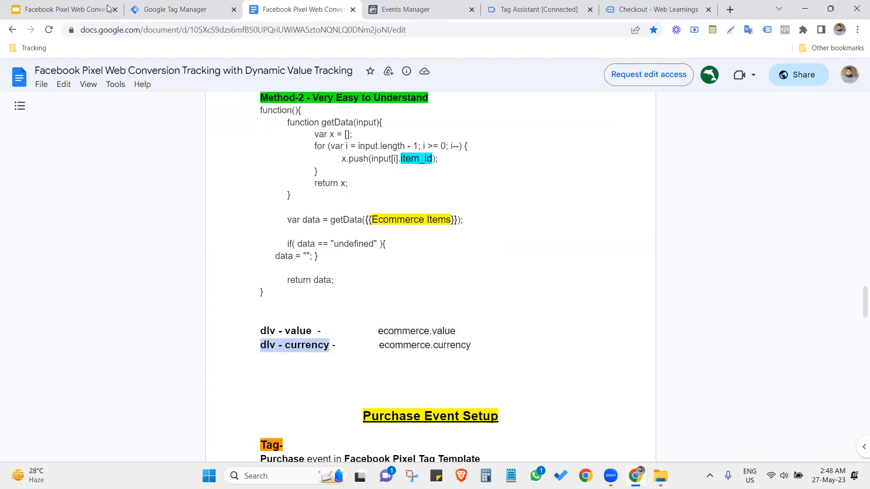
left_click(200, 6)
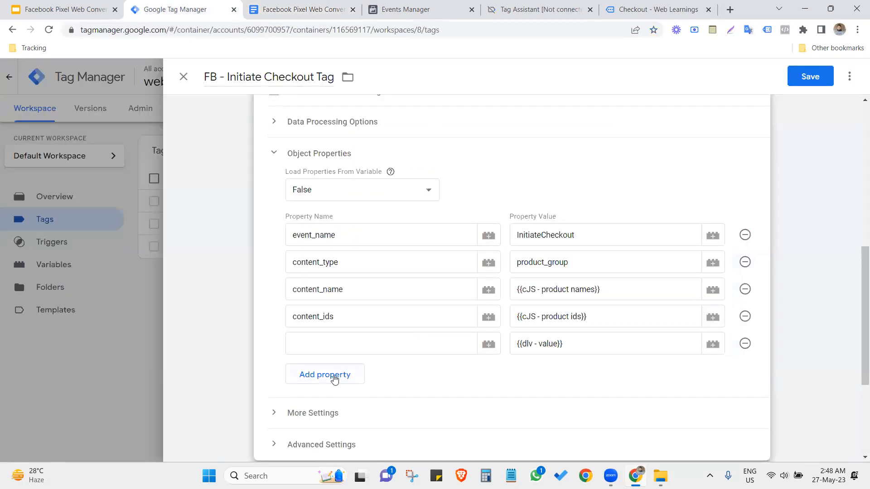
left_click(334, 379)
left_click(713, 371)
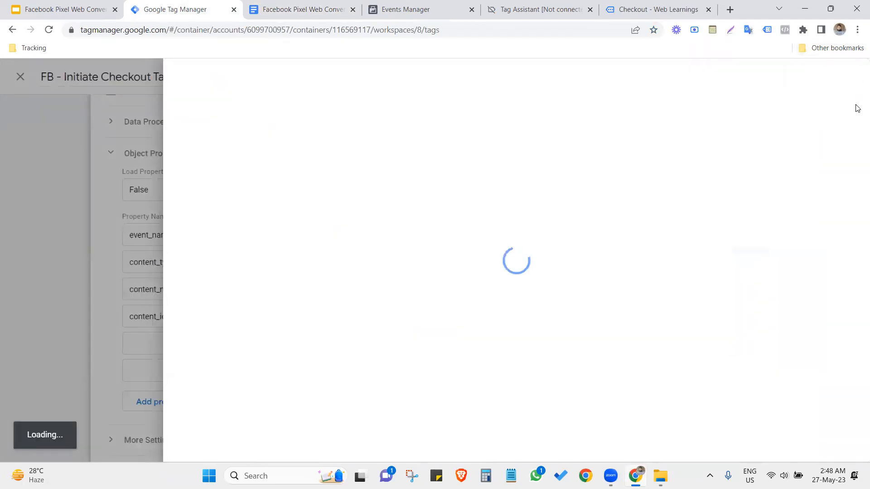
Step: Try to create a new variable named "dlv - currency" for the last property's value
left_click(851, 76)
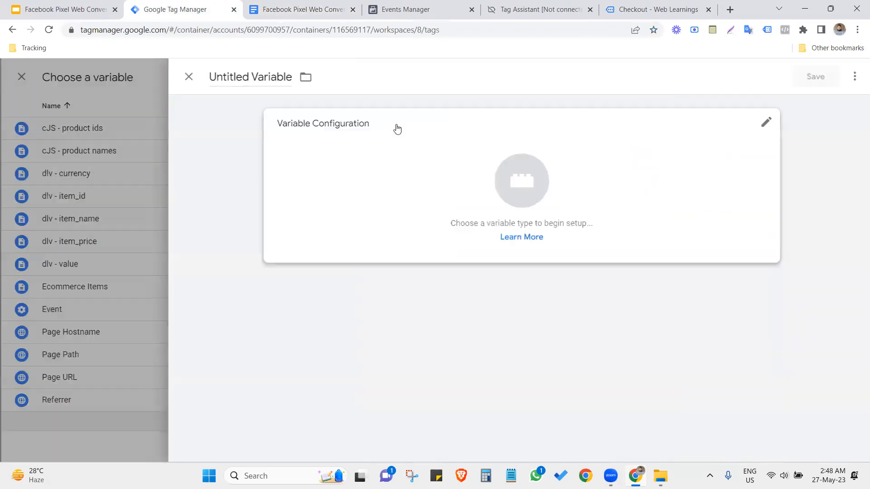
double_click(219, 75)
key("ctrl+a")
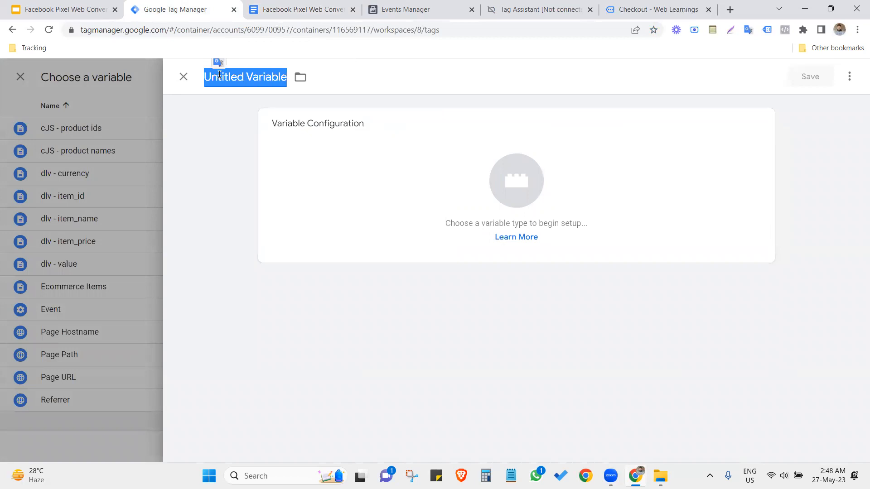
key("ctrl+v")
Step: Try to save it as a Data Layer Variable with the data layer variable name ecommerce.currency copied from the setup document
key("ctrl+Tab")
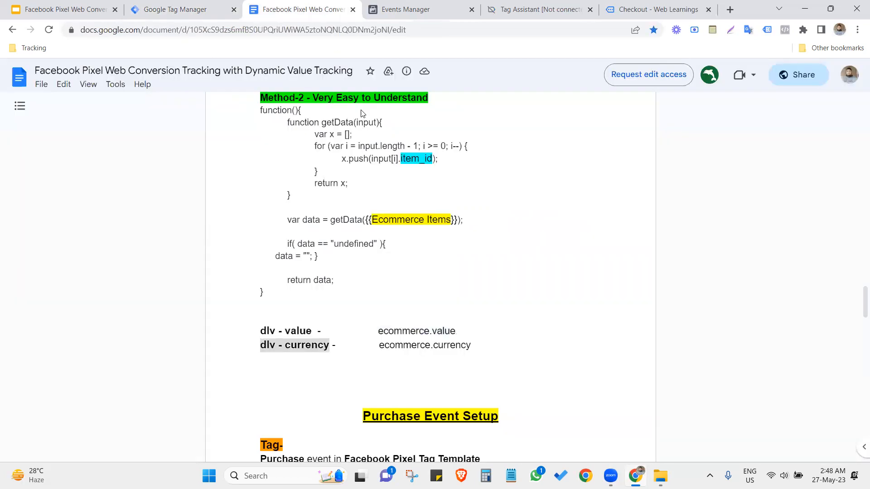
left_click_drag(378, 345, 472, 347)
left_click(472, 348)
double_click(460, 344)
left_click(465, 345)
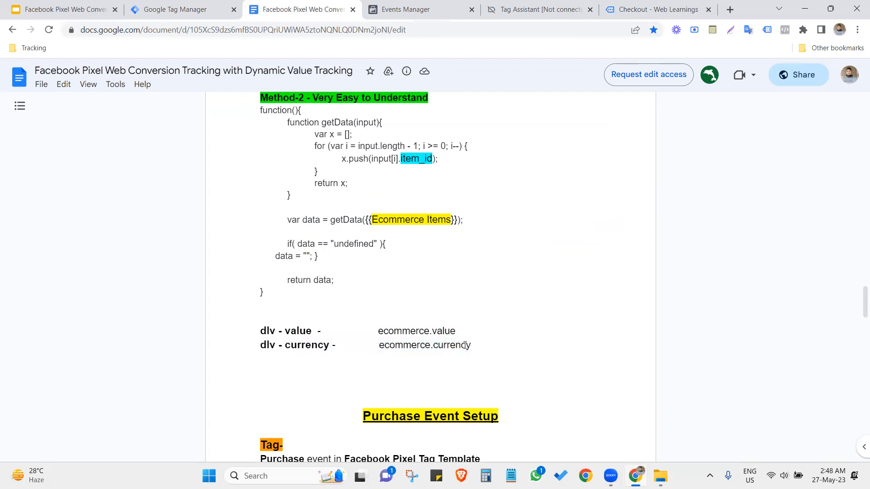
left_click_drag(472, 346, 377, 347)
key("ctrl+c")
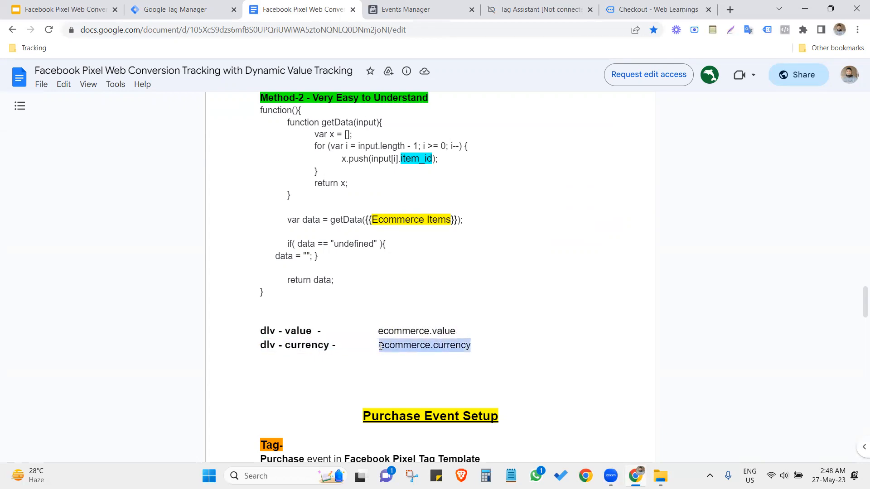
left_click(195, 3)
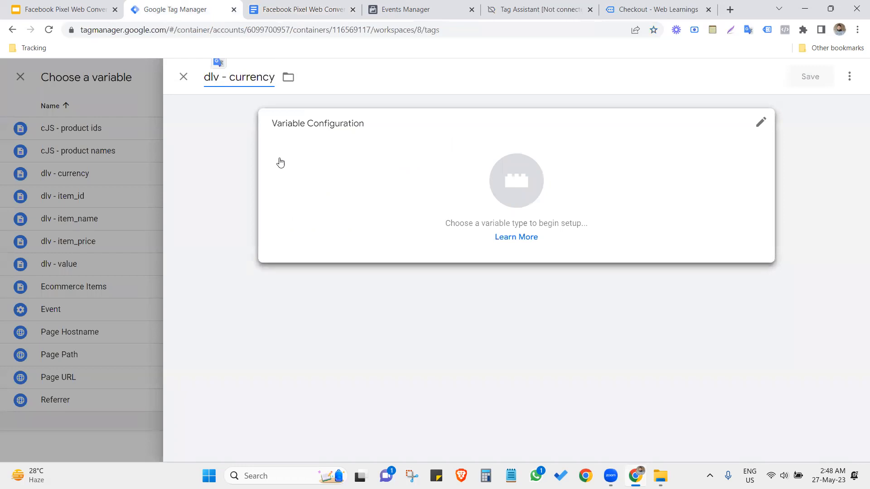
left_click(352, 227)
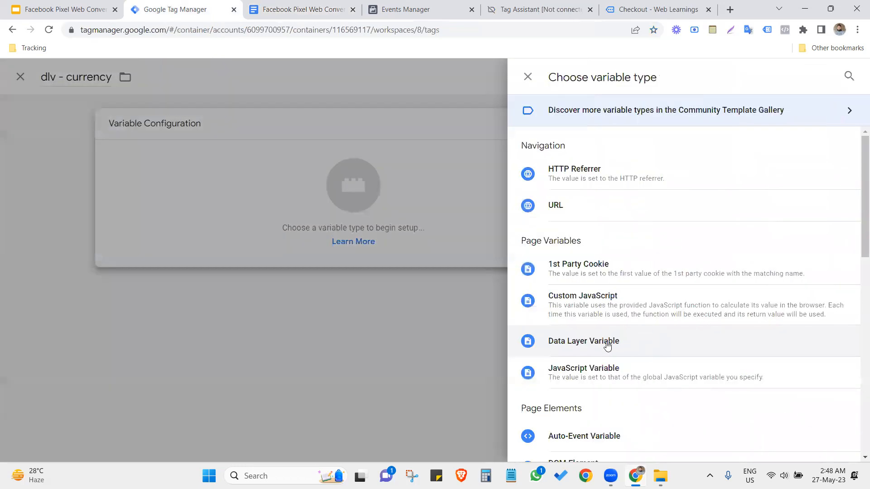
left_click(607, 346)
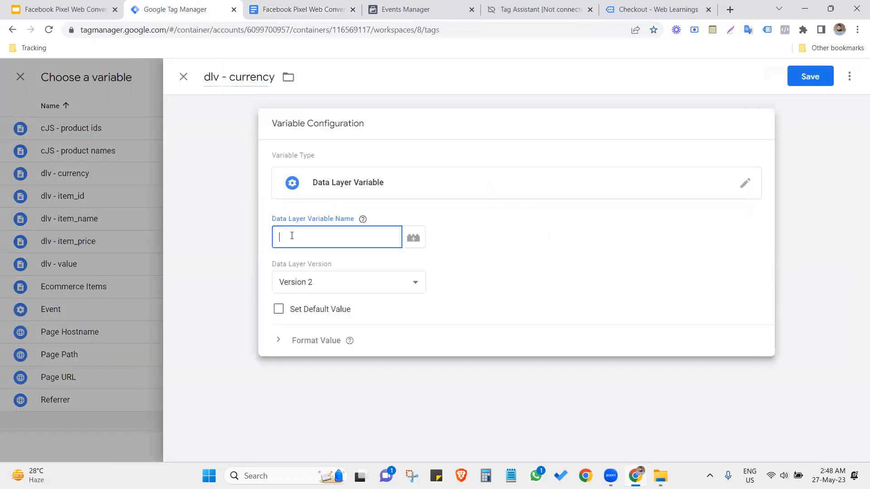
key("ctrl+v")
left_click(241, 135)
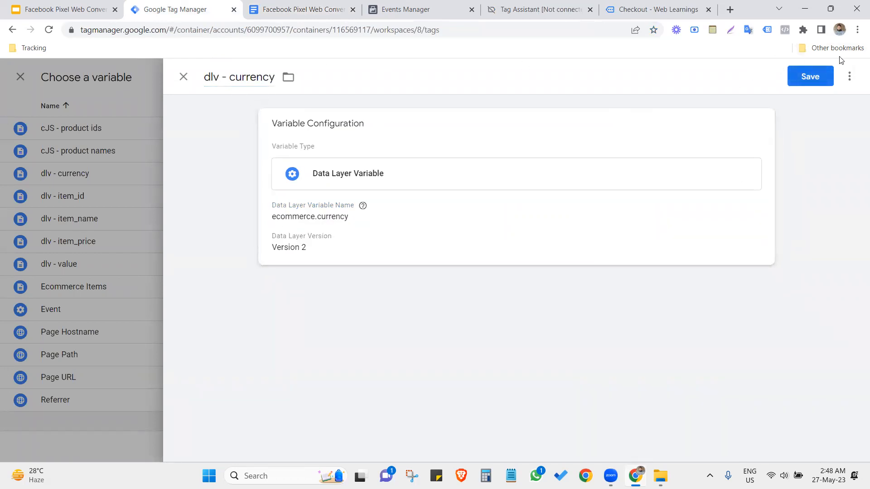
left_click(797, 84)
Step: Copy the property name "value" from the InitiateCheckout Event Setup section of the document and return to Tag Manager
left_click(267, 5)
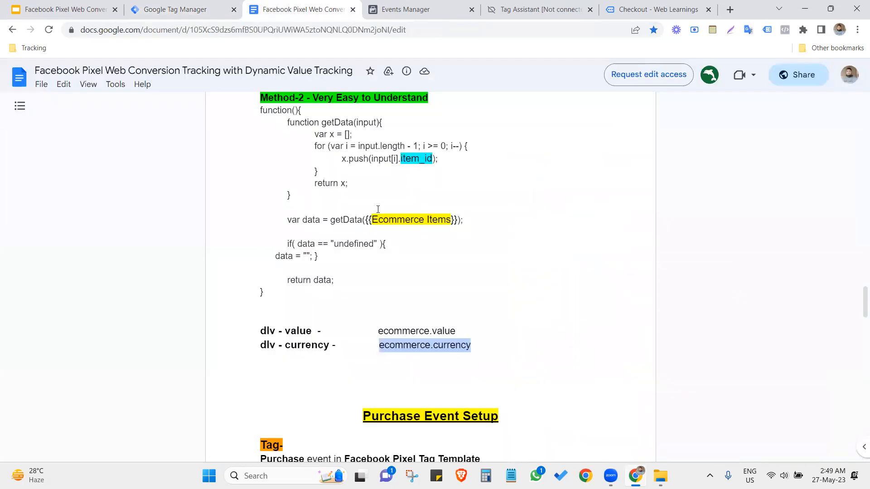
scroll(407, 249, "up", 15)
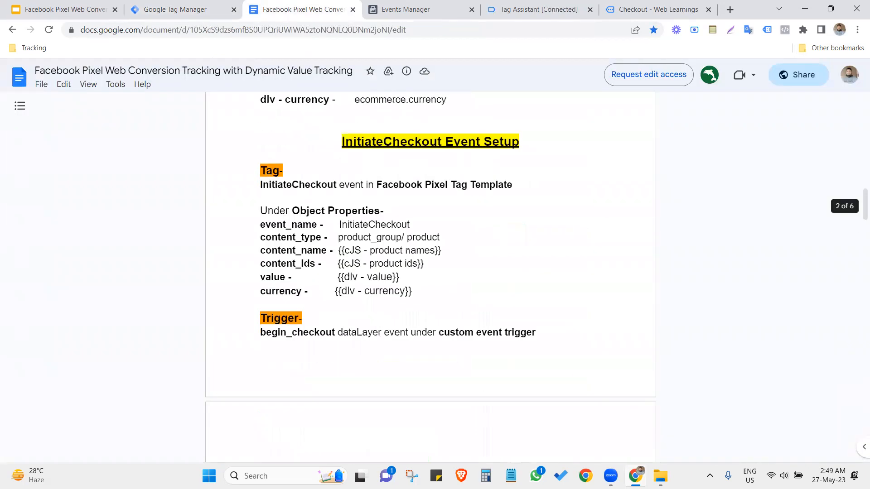
double_click(272, 277)
left_click_drag(262, 278, 285, 281)
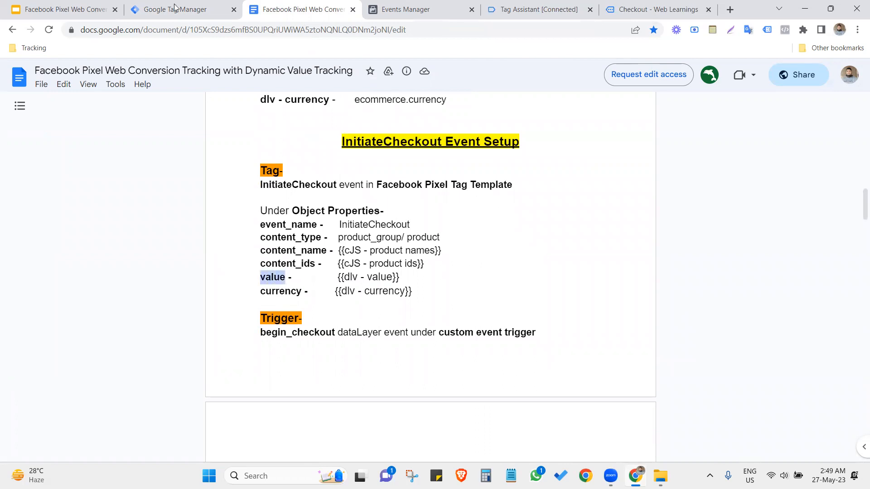
left_click(177, 8)
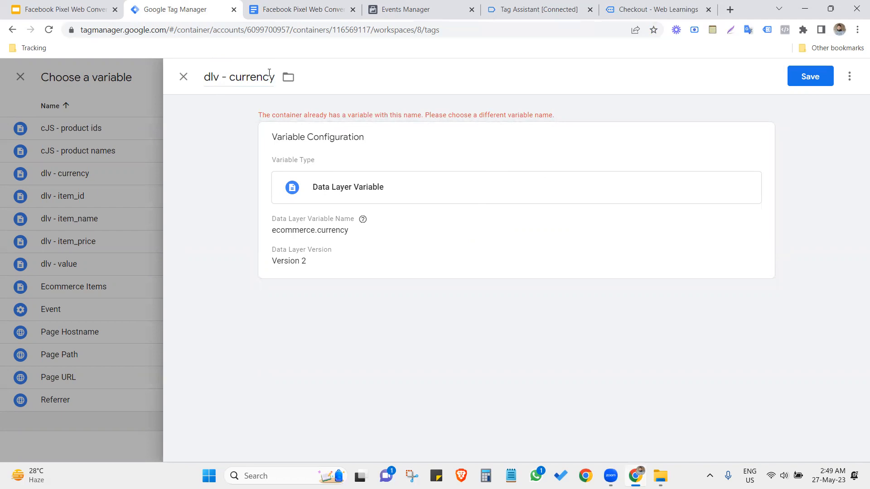
Step: Discard the unsaved duplicate variable and assign the existing dlv - currency variable as the last property's value
left_click(183, 77)
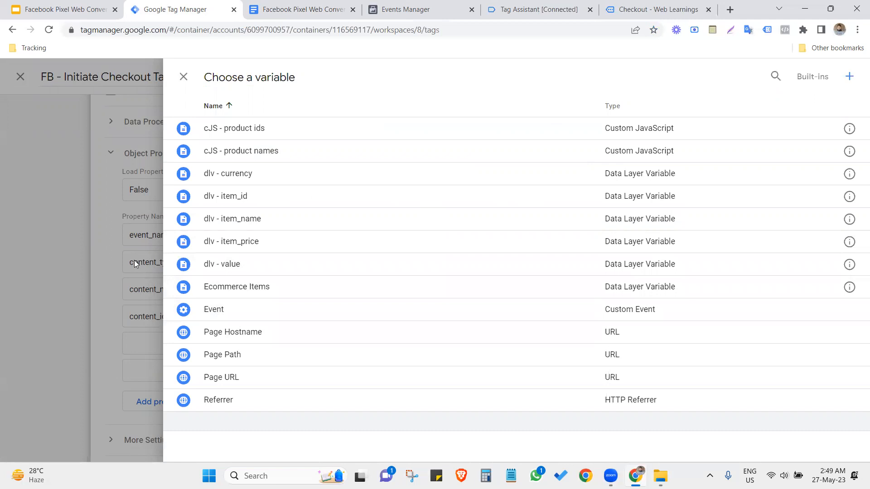
left_click(145, 252)
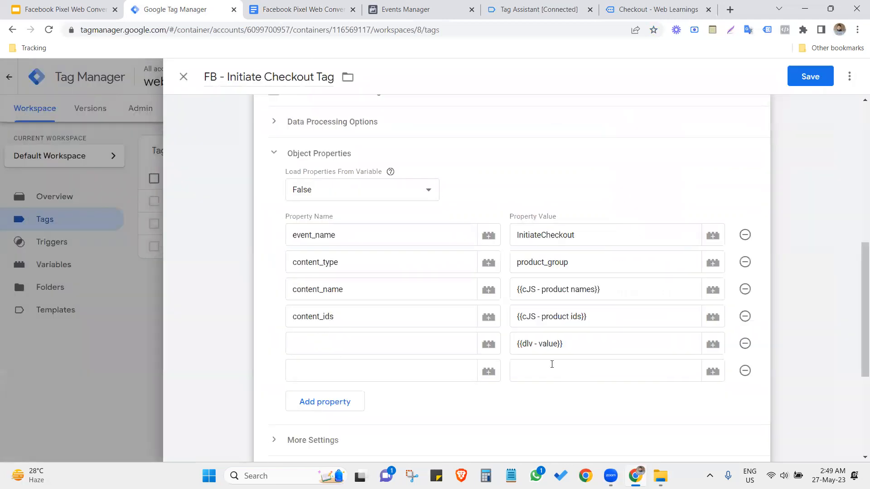
left_click(488, 344)
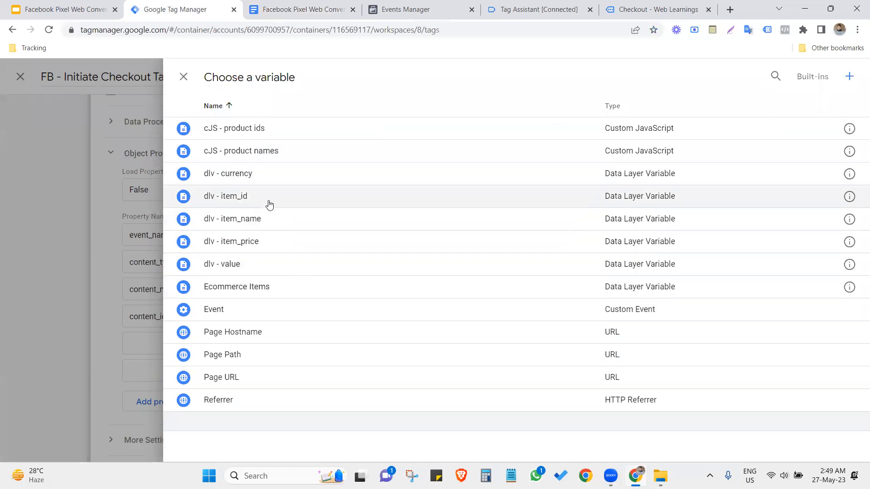
left_click(254, 173)
Step: Name the {{dlv - value}} property "value" and the {{dlv - currency}} property "currency", copying the latter name from the setup document
left_click(343, 341)
type("value")
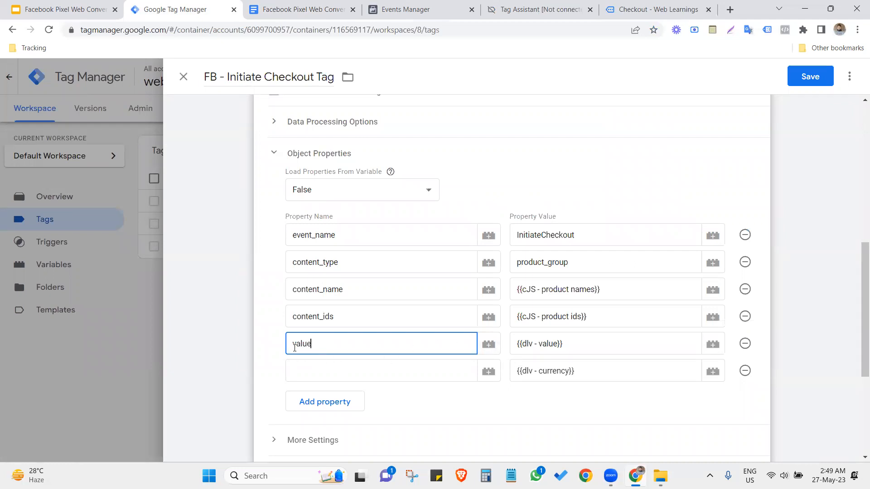
left_click(268, 9)
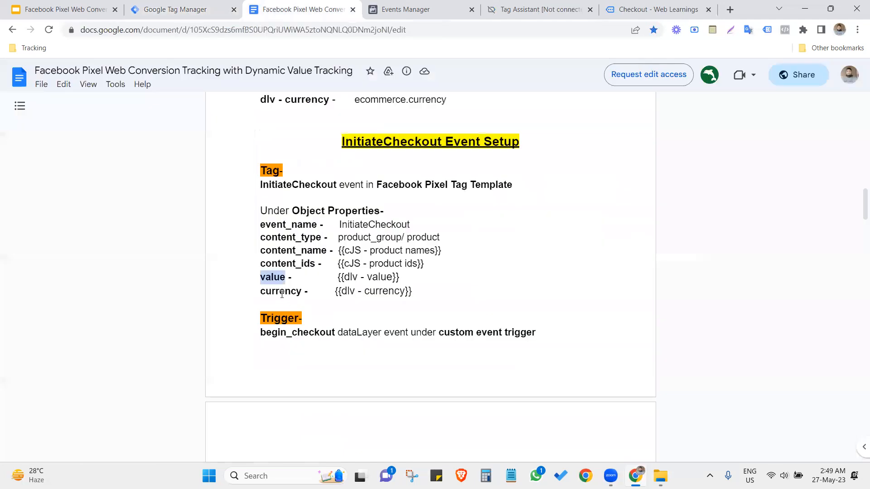
left_click_drag(258, 292, 305, 294)
key("ctrl+c")
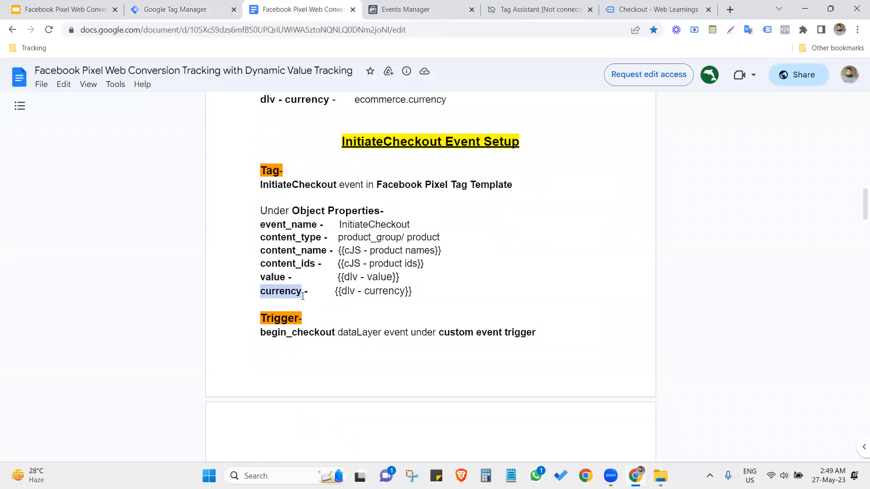
left_click(186, 4)
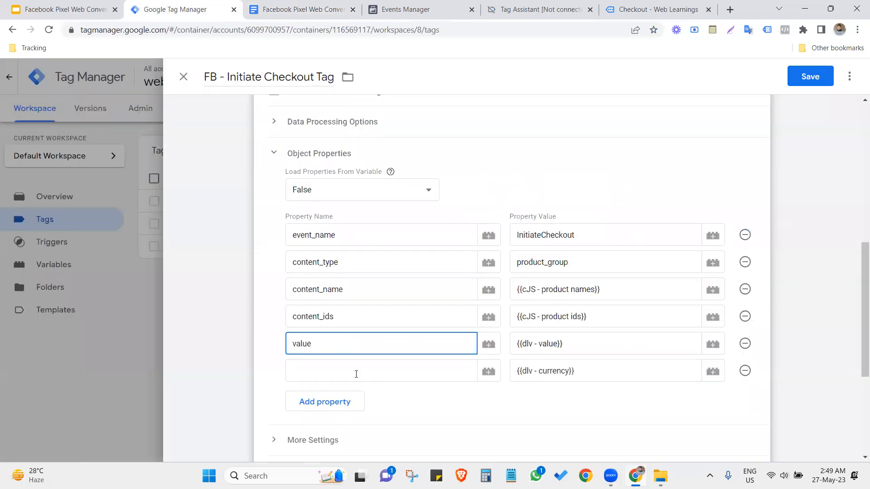
left_click(357, 374)
key("ctrl+v")
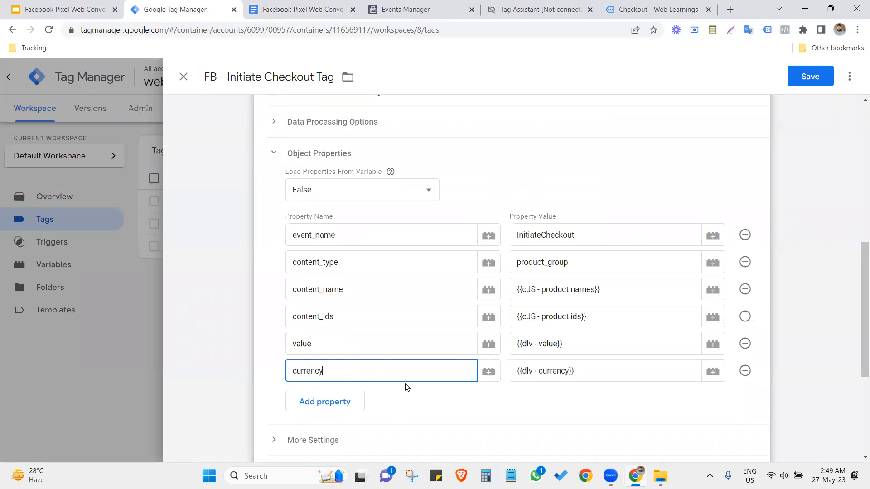
Step: Assign the Initiate Checkout Trigger as the firing trigger of the FB - Initiate Checkout Tag and save the tag
scroll(577, 303, "down", 3)
scroll(426, 362, "down", 1)
left_click(424, 361)
left_click(424, 361)
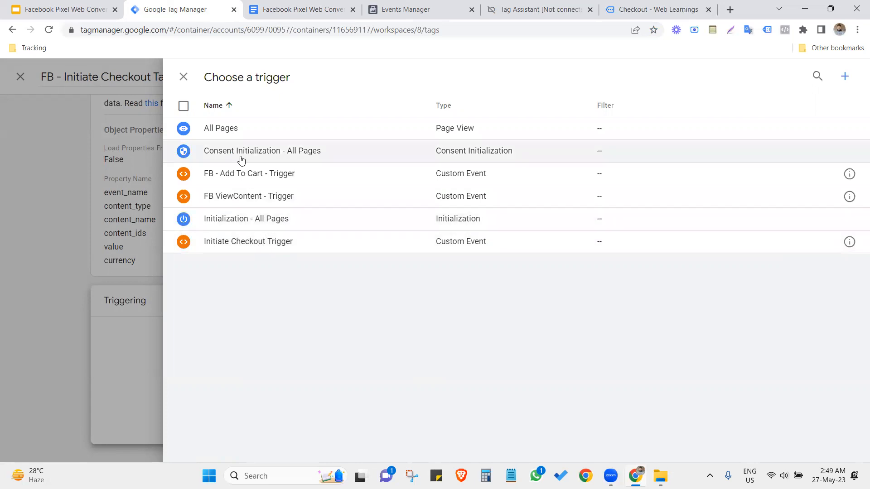
left_click(278, 249)
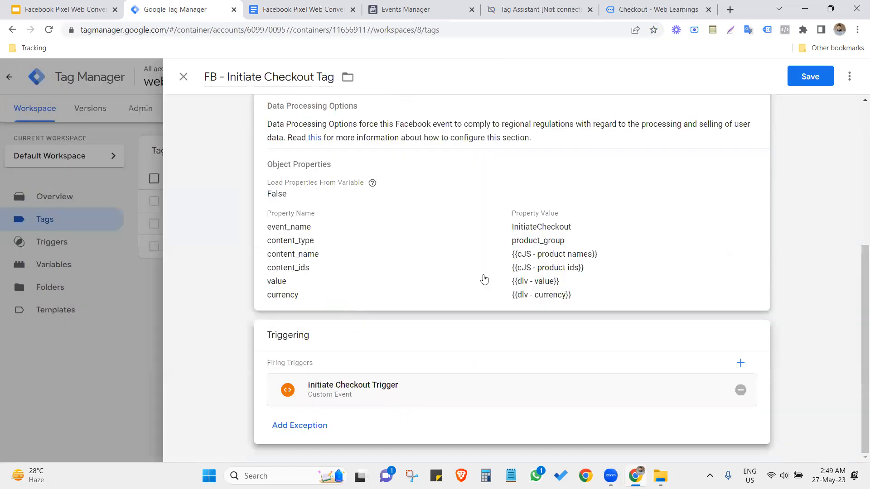
left_click(807, 77)
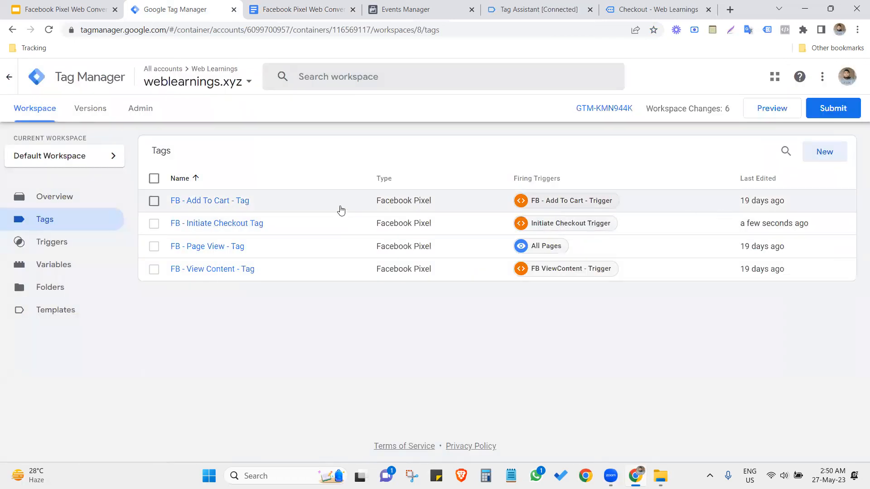
Step: Submit the workspace changes as a version named "Initiate Checkout" and publish it to the Live environment
left_click(827, 117)
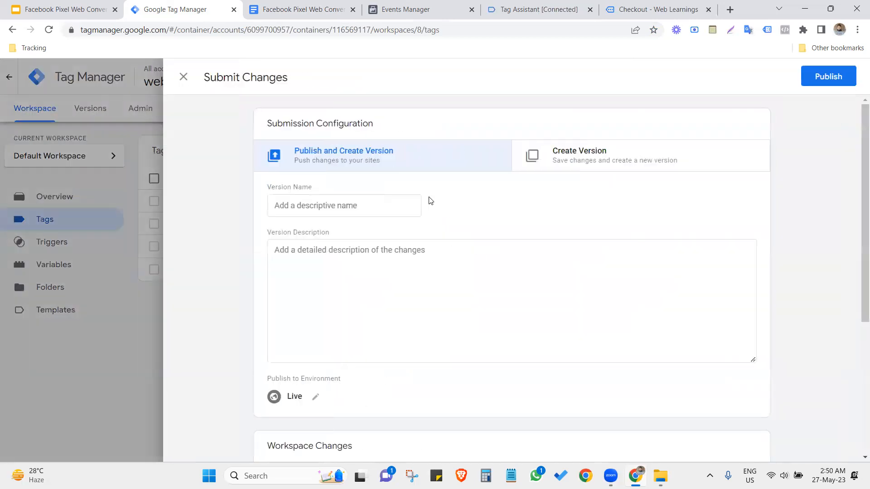
left_click(406, 204)
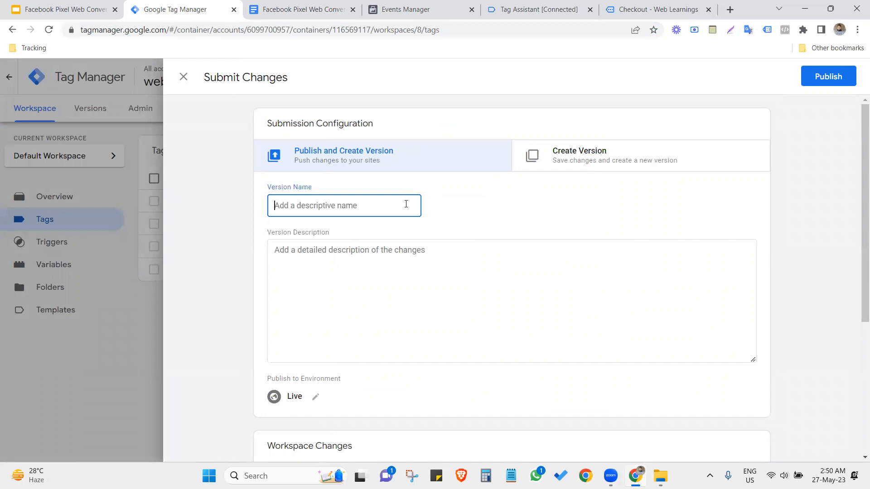
type("Init")
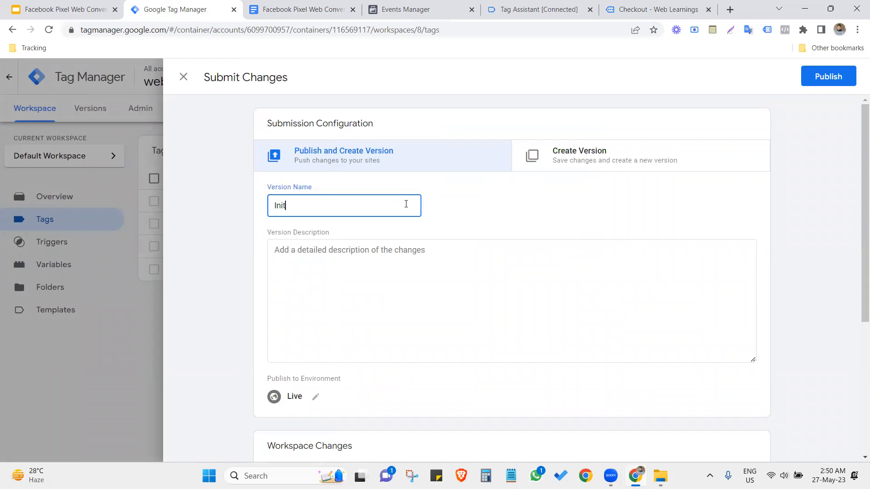
key("BackSpace")
type("Initiate Checkout")
left_click(819, 84)
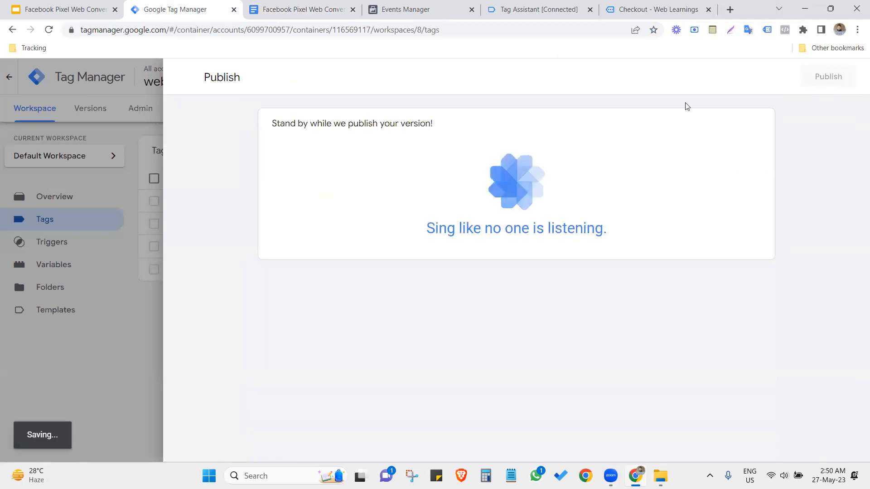
Step: Open the test events view for Web Learnings's pixel D in Events Manager and close the published version's summary in Tag Manager
left_click(408, 9)
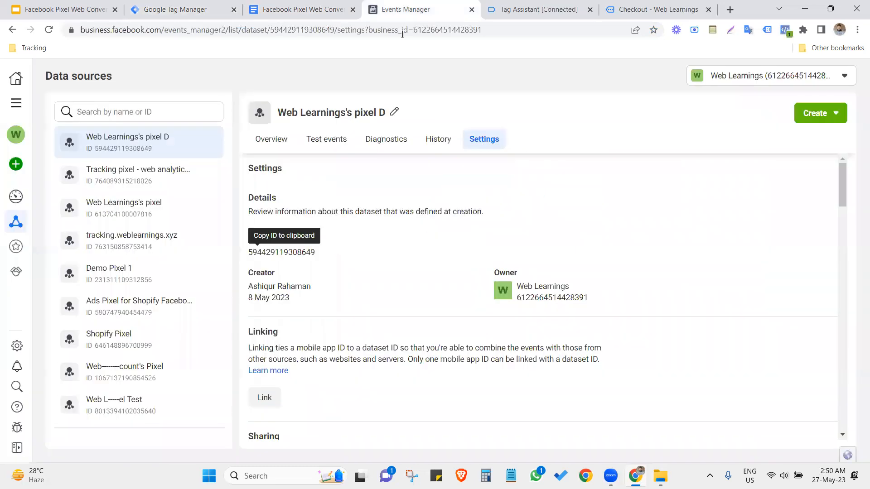
left_click(338, 149)
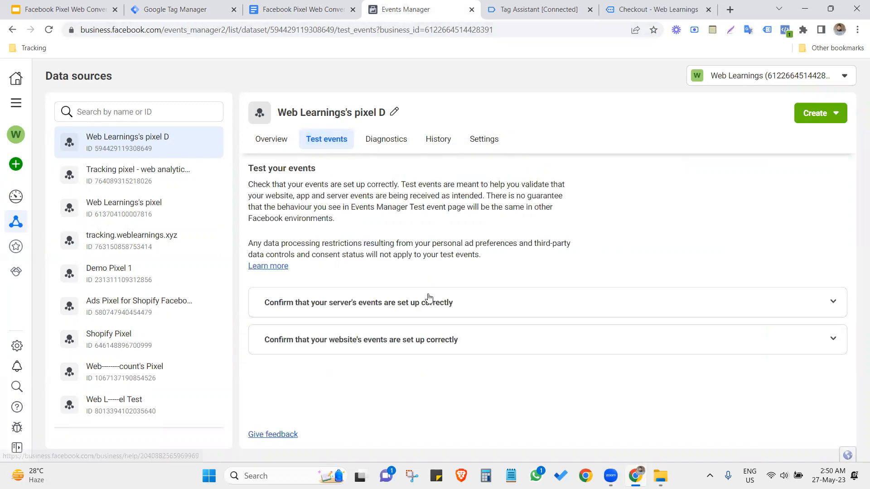
left_click(141, 7)
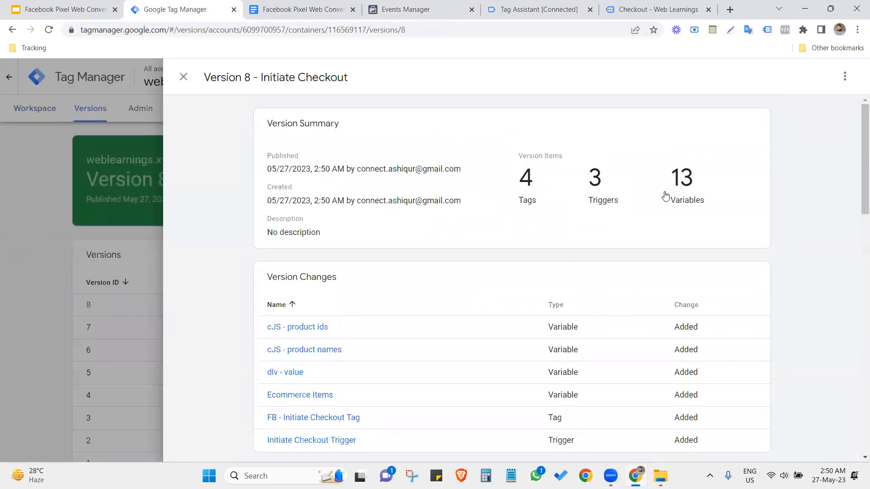
left_click(184, 74)
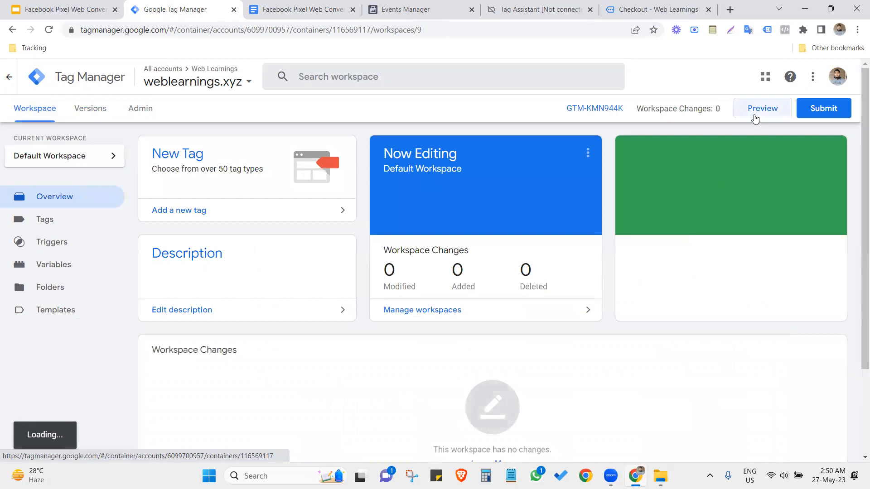
Step: Start preview mode for the weblearnings.xyz container from the Tag Manager workspace
left_click(755, 118)
left_click(426, 7)
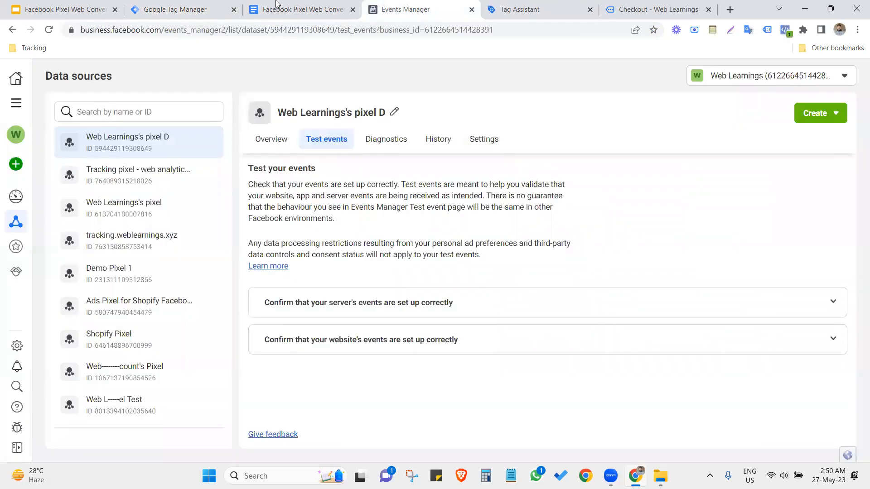
left_click(227, 8)
left_click(769, 110)
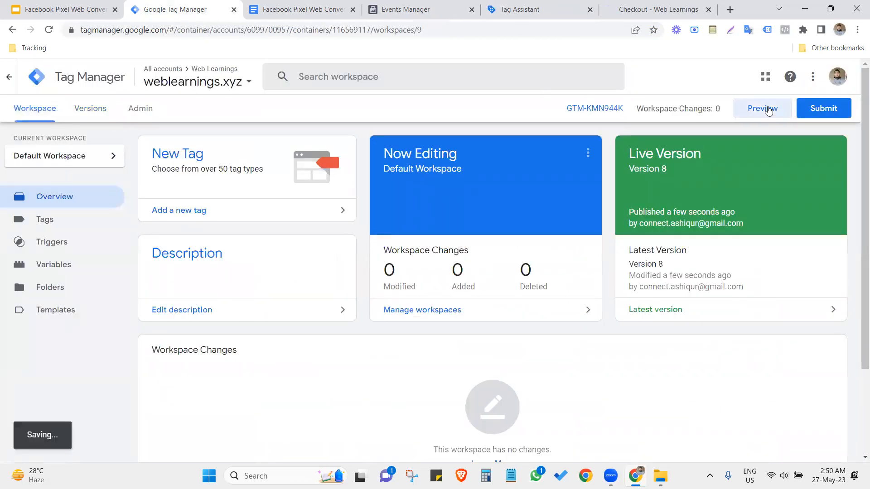
left_click(431, 6)
left_click(199, 10)
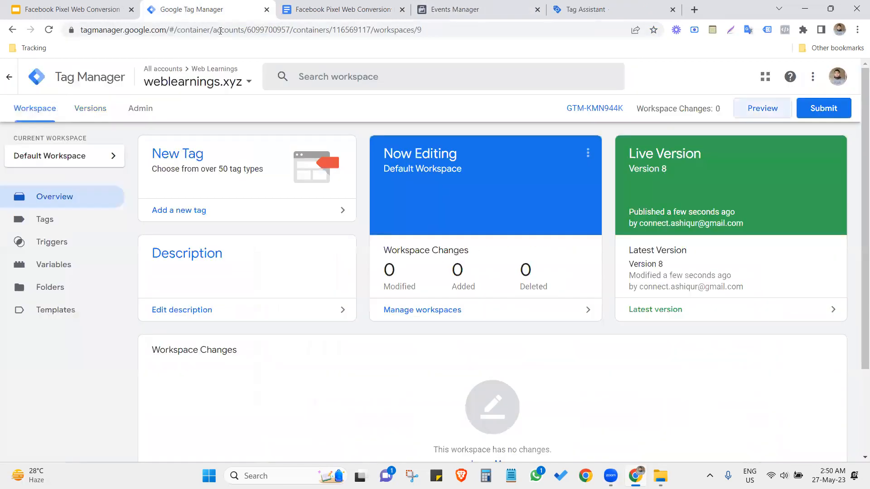
left_click(743, 114)
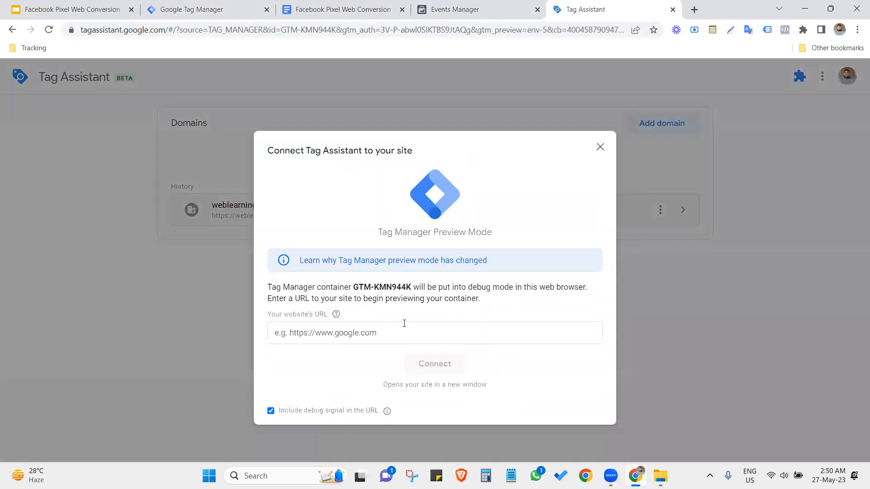
Step: Connect Tag Assistant to the weblearnings.xyz website and continue to the debug summary
left_click(384, 327)
left_click(373, 361)
left_click(439, 364)
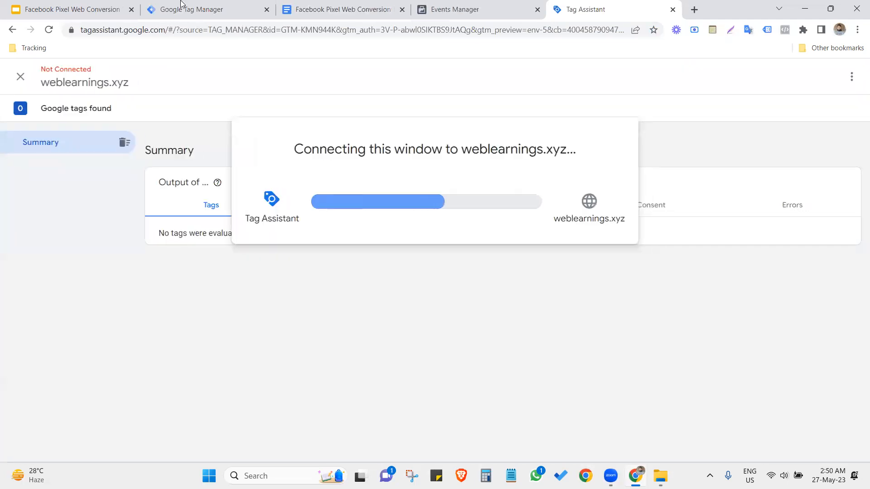
left_click(180, 4)
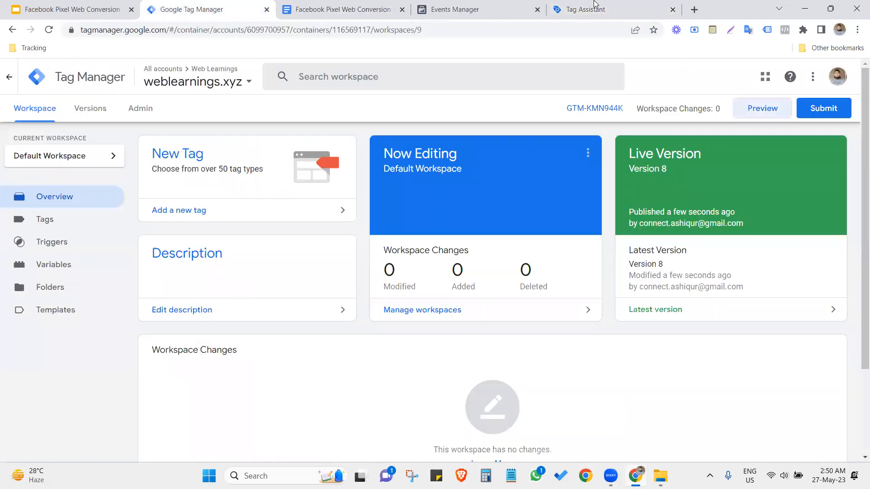
left_click(595, 4)
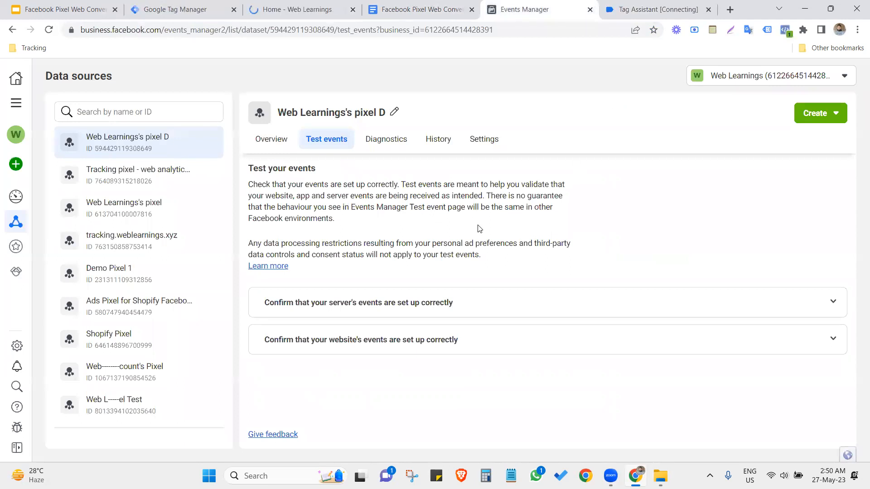
left_click(642, 12)
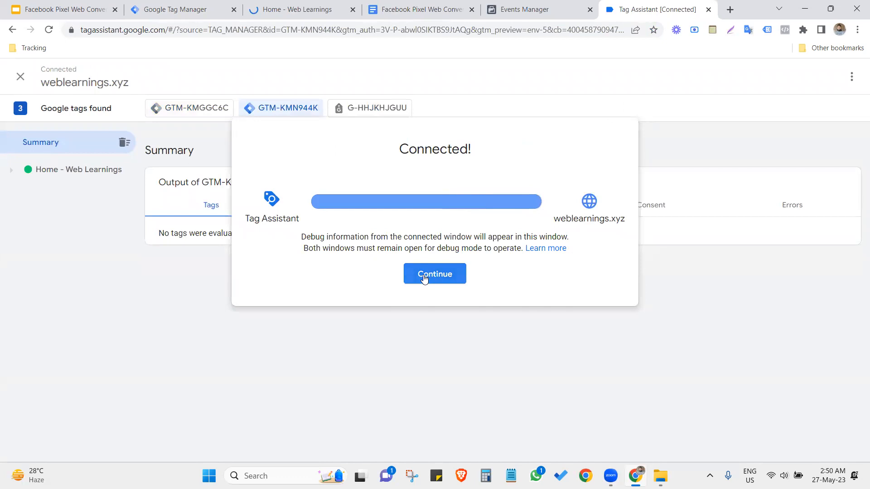
left_click(435, 274)
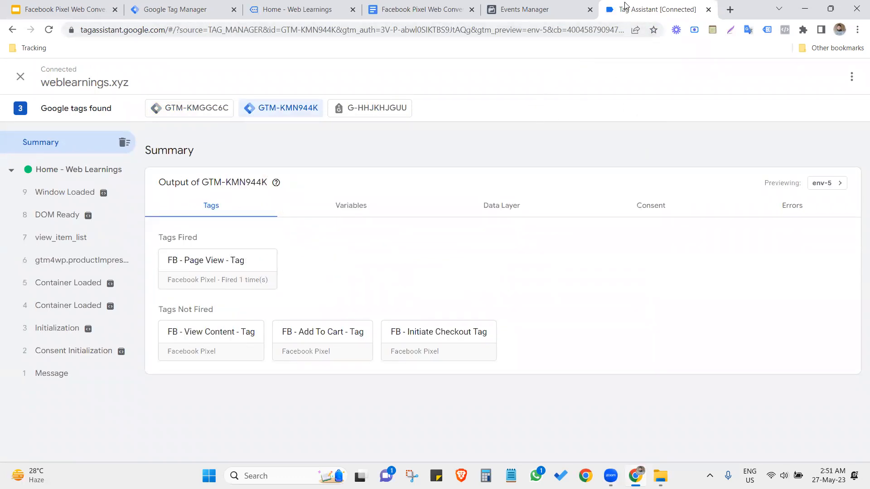
Step: Place the store's home page beside Tag Assistant and inspect the tags fired on its Container Loaded events
left_click(295, 9)
left_click_drag(296, 9, 605, 4)
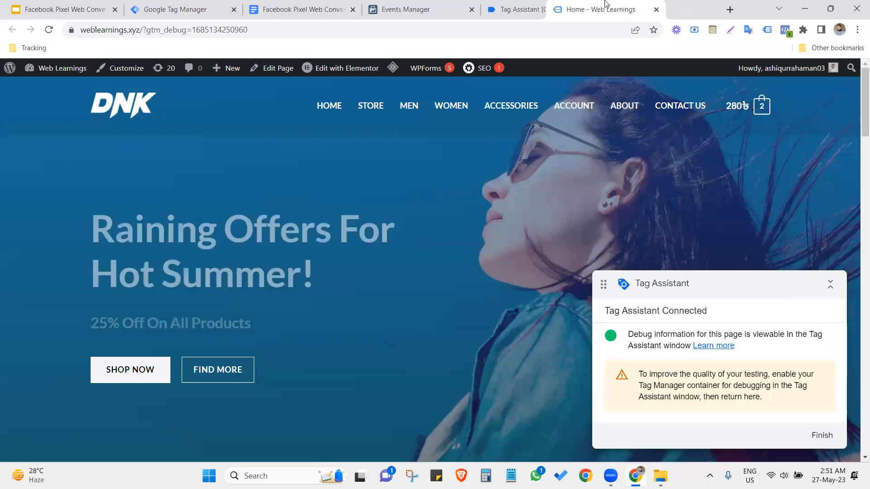
left_click(537, 9)
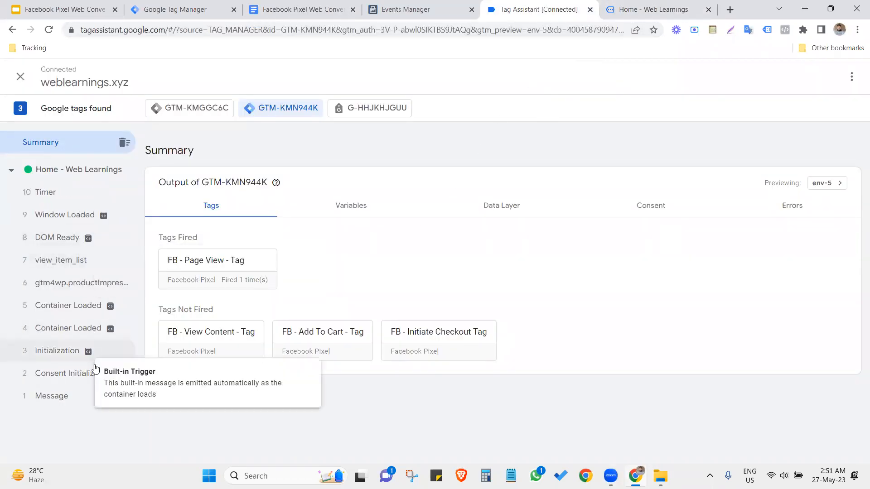
left_click(91, 307)
left_click(91, 330)
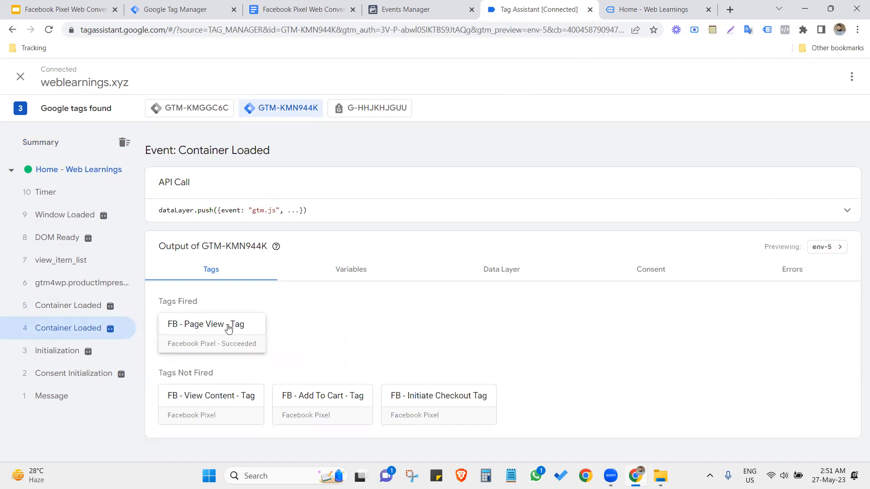
Step: Open the DNK Yellow Shoes product from the store's home page and add it to the cart
key("ctrl+Tab")
scroll(336, 315, "down", 10)
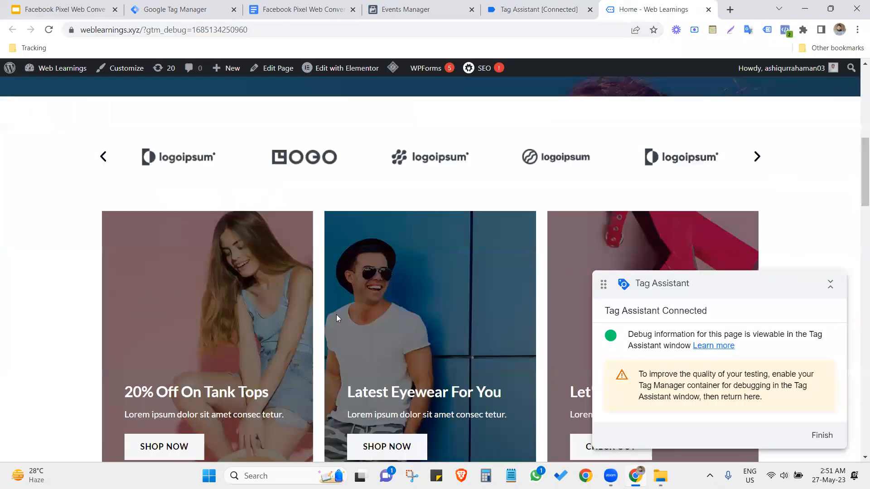
scroll(232, 403, "down", 10)
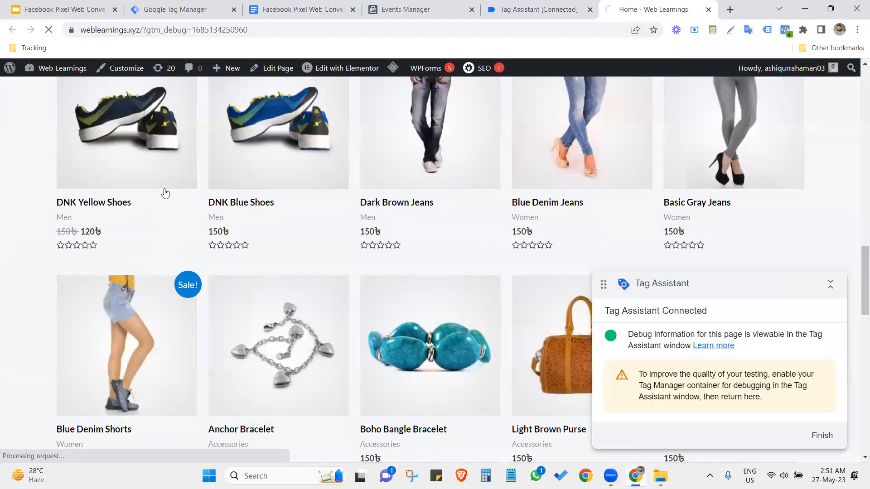
left_click(165, 194)
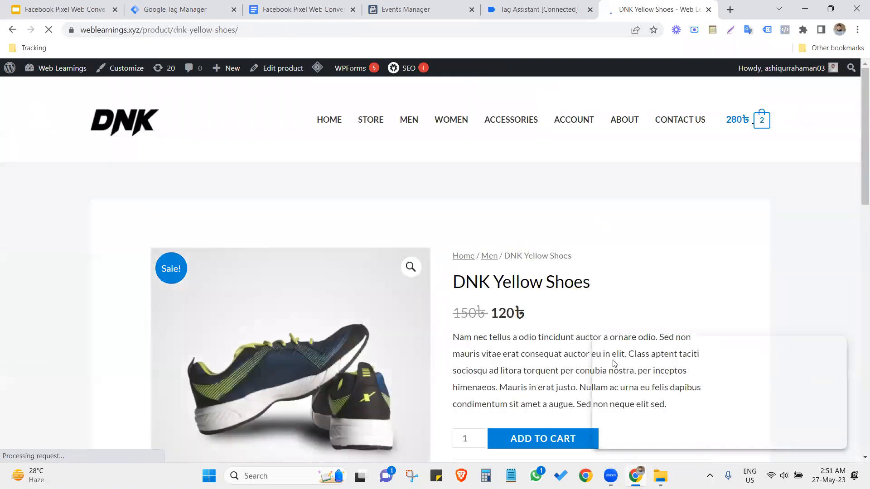
Step: Check the product page's events in Tag Assistant and the test events received in Events Manager
left_click(537, 9)
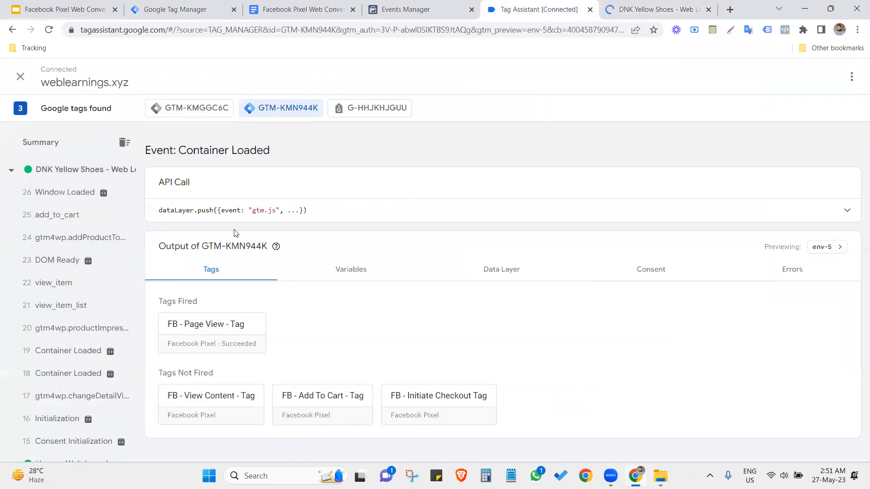
left_click(387, 9)
scroll(416, 297, "down", 3)
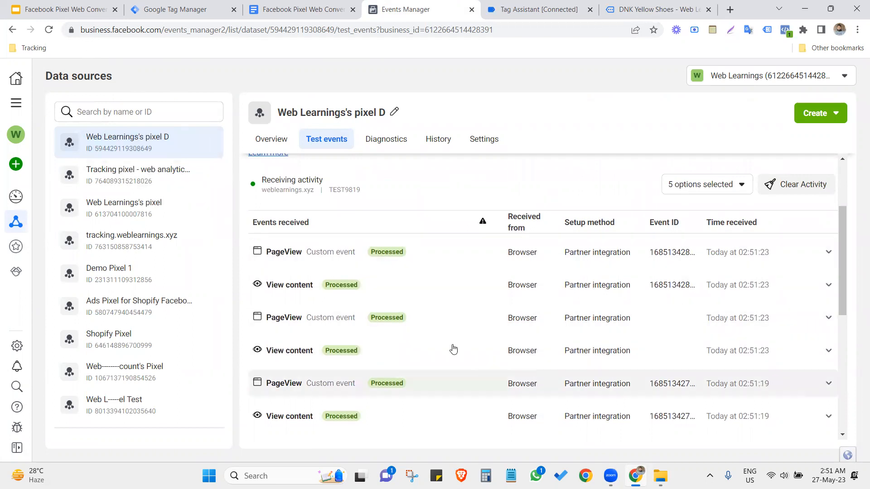
Step: View the store's cart from the DNK Yellow Shoes page and check the incoming test events in Events Manager
left_click(648, 8)
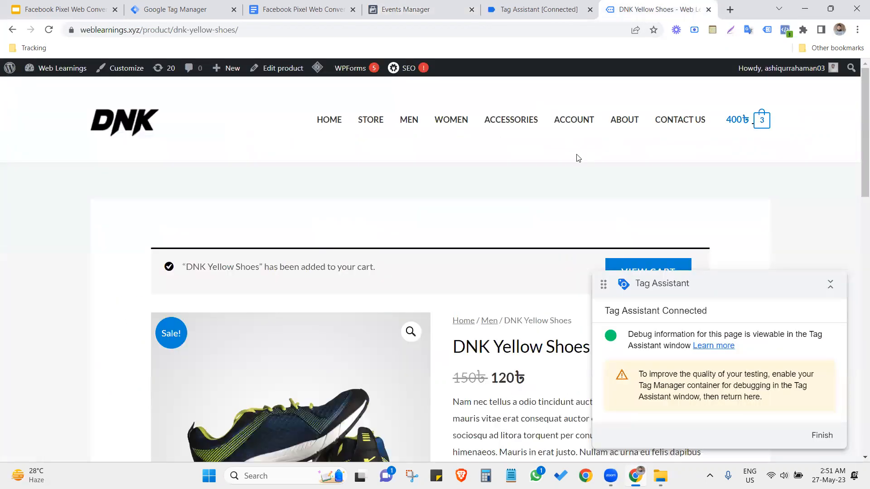
scroll(577, 156, "down", 2)
left_click(639, 165)
left_click(439, 7)
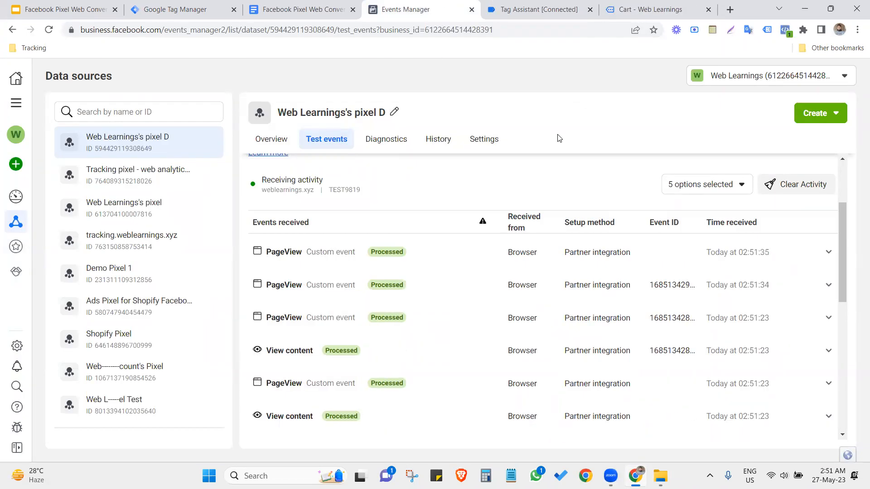
Step: Inspect the tags fired on the Cart page's Container Loaded events in Tag Assistant and recheck the test events in Events Manager
left_click(653, 9)
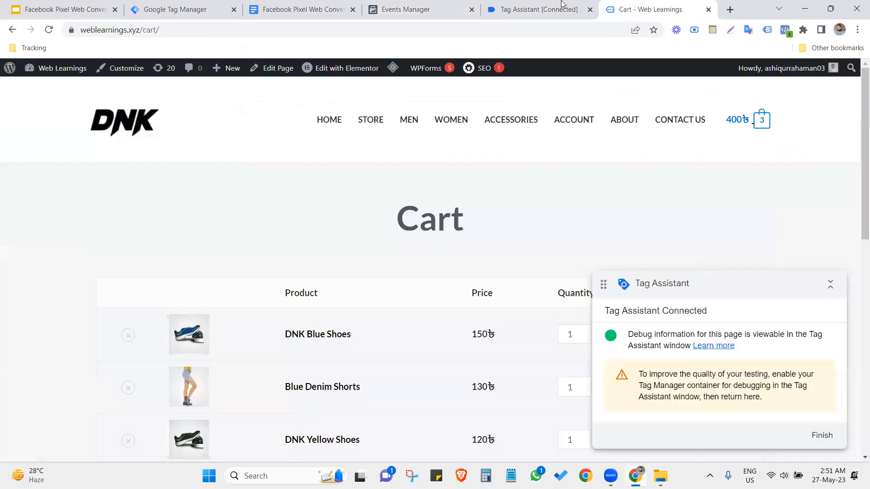
left_click(562, 9)
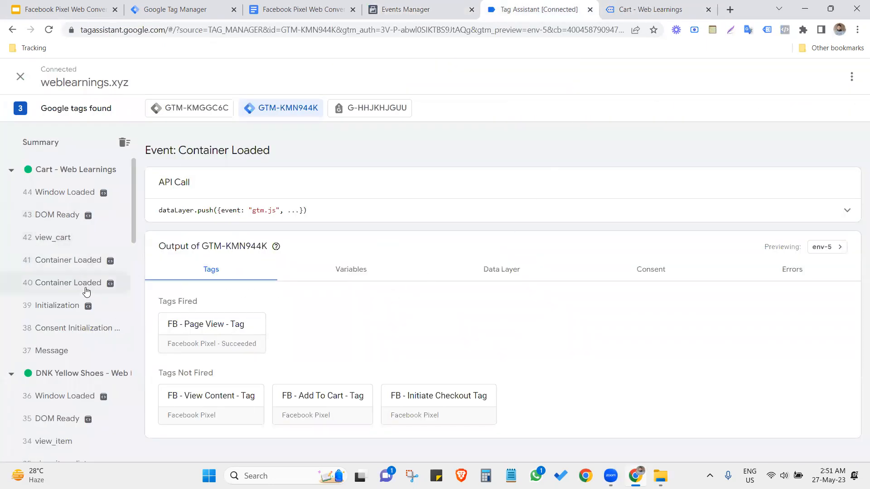
left_click(89, 266)
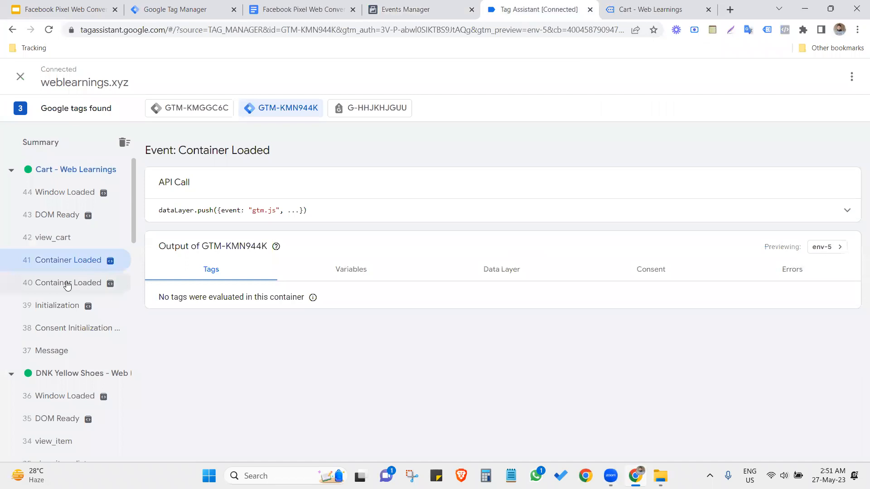
left_click(86, 283)
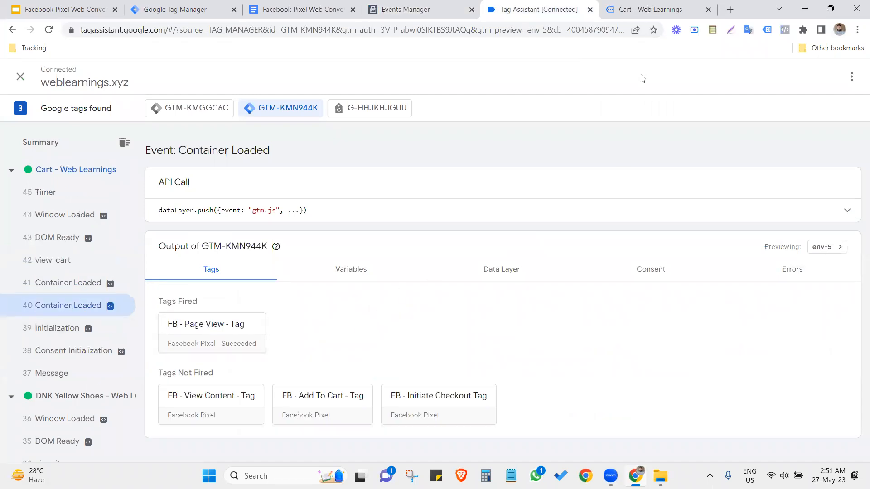
left_click(647, 8)
left_click(476, 4)
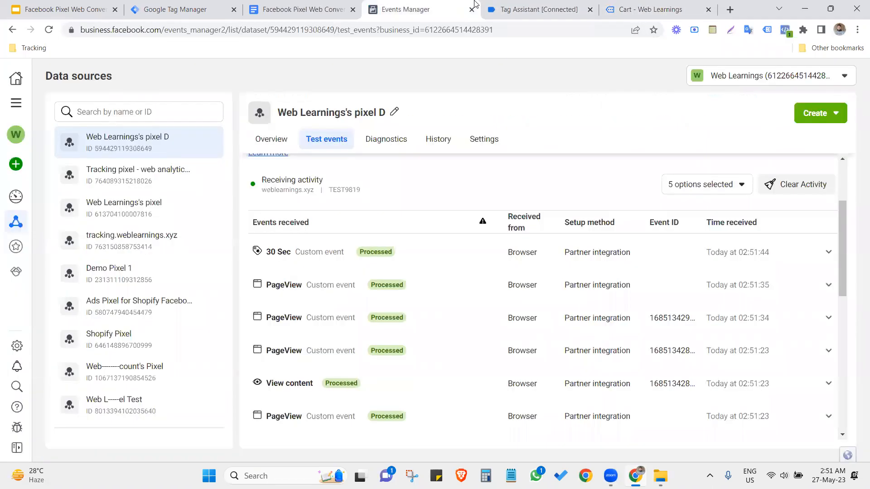
Step: Switch to the store's Cart page and proceed to checkout with the three products
left_click(649, 9)
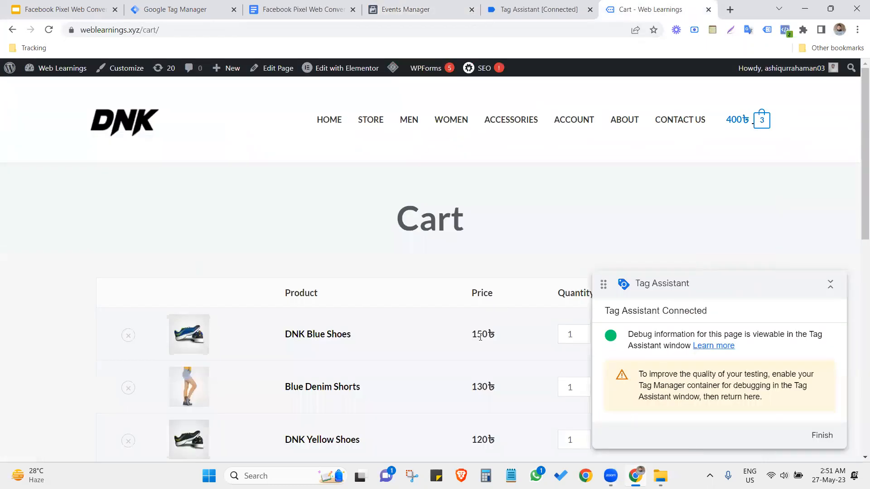
scroll(466, 339, "down", 5)
scroll(466, 339, "down", 2)
left_click(563, 262)
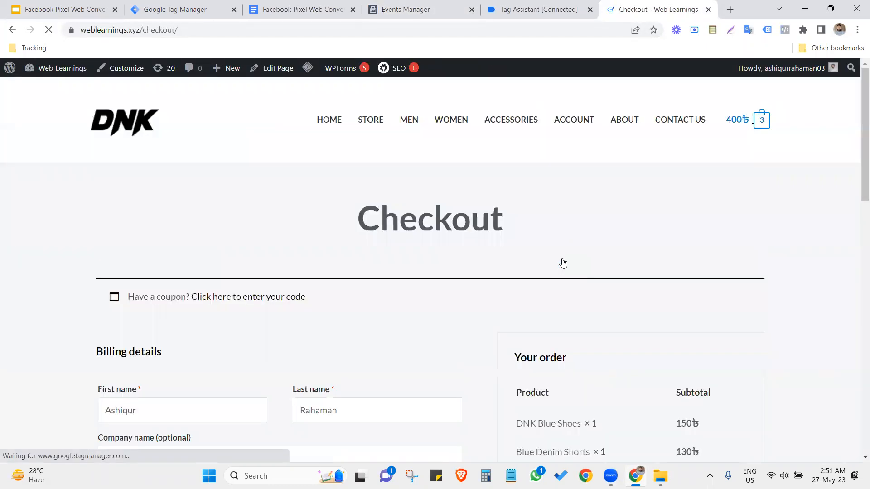
scroll(563, 263, "down", 3)
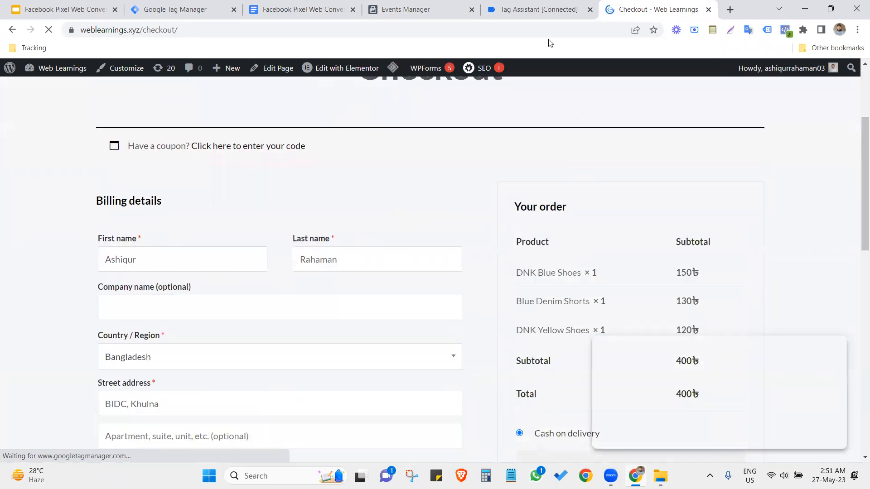
Step: Inspect the tags fired on the Checkout page's Container Loaded and begin_checkout events and the Cart page's view_cart event in Tag Assistant
left_click(515, 5)
left_click(102, 283)
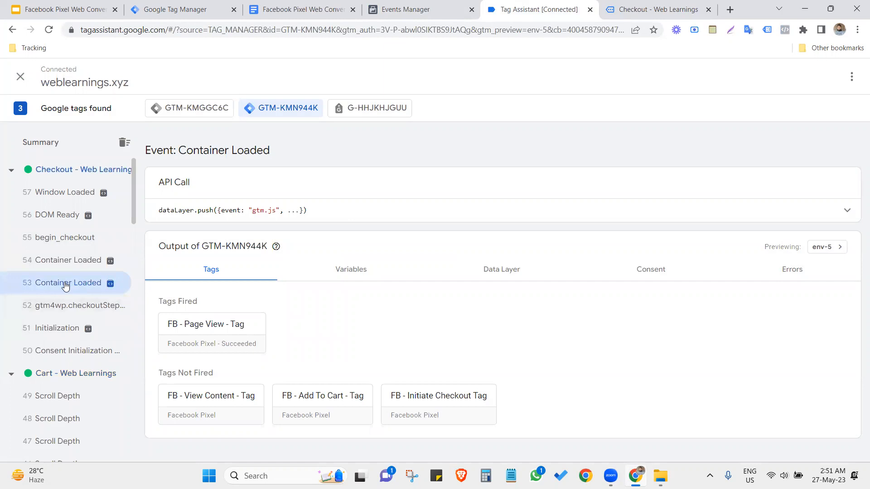
left_click(62, 266)
left_click(76, 284)
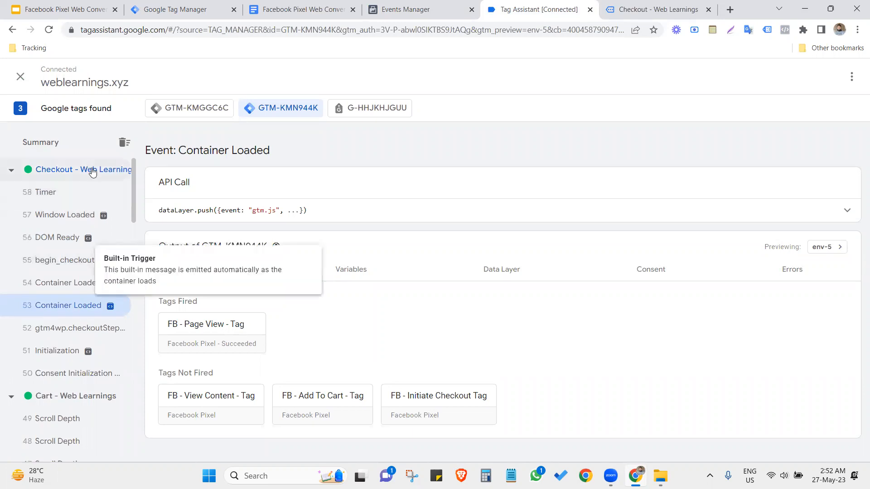
scroll(87, 285, "down", 4)
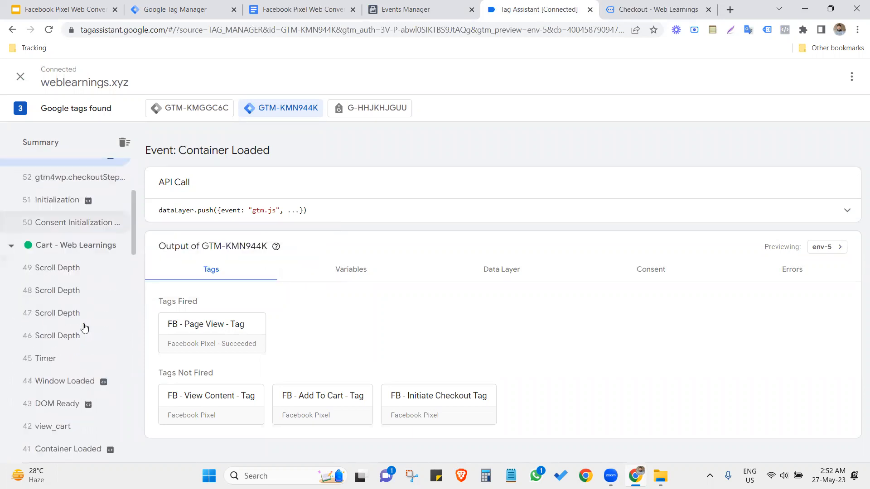
left_click(70, 398)
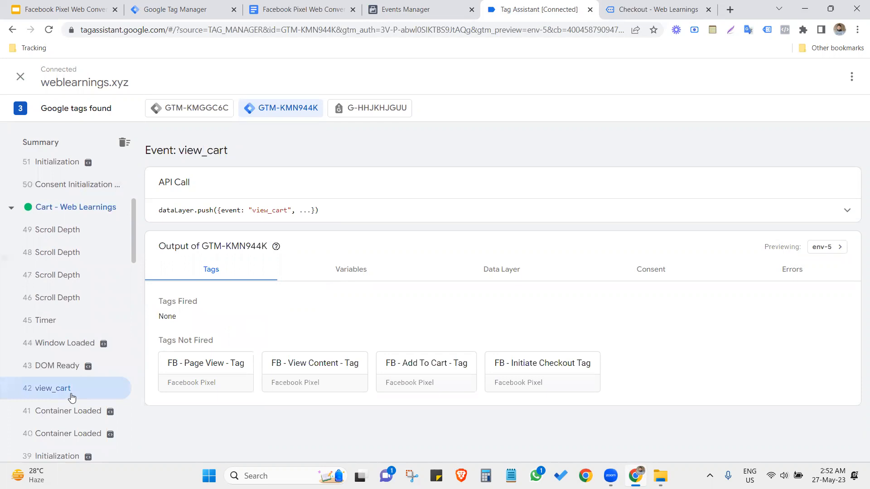
scroll(71, 398, "up", 4)
left_click(85, 262)
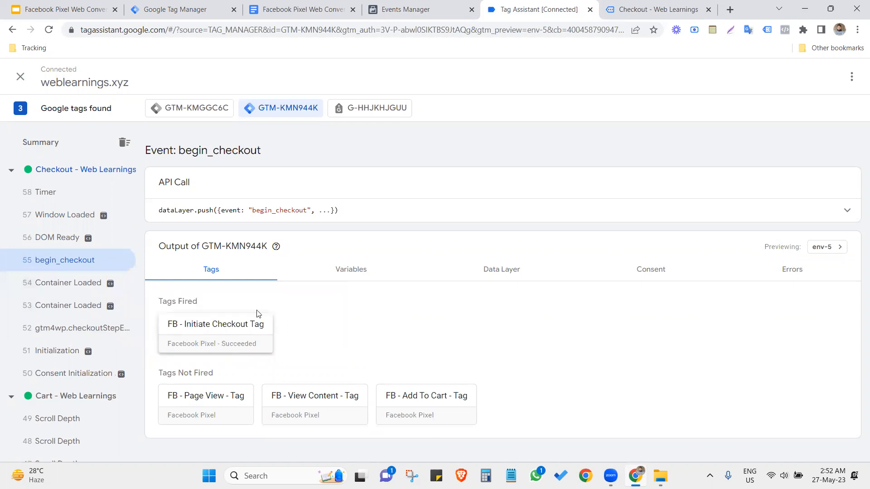
Step: Expand the Initiate checkout test event in Events Manager and review its parameters
left_click(410, 4)
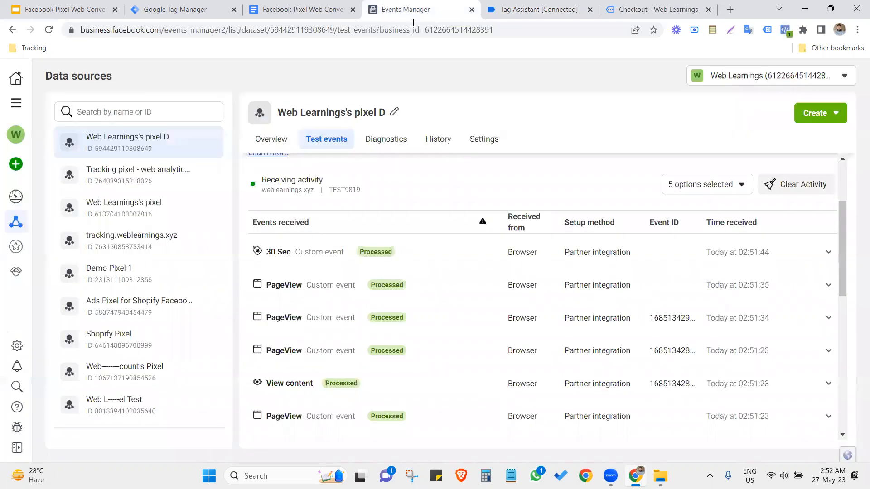
scroll(325, 347, "down", 2)
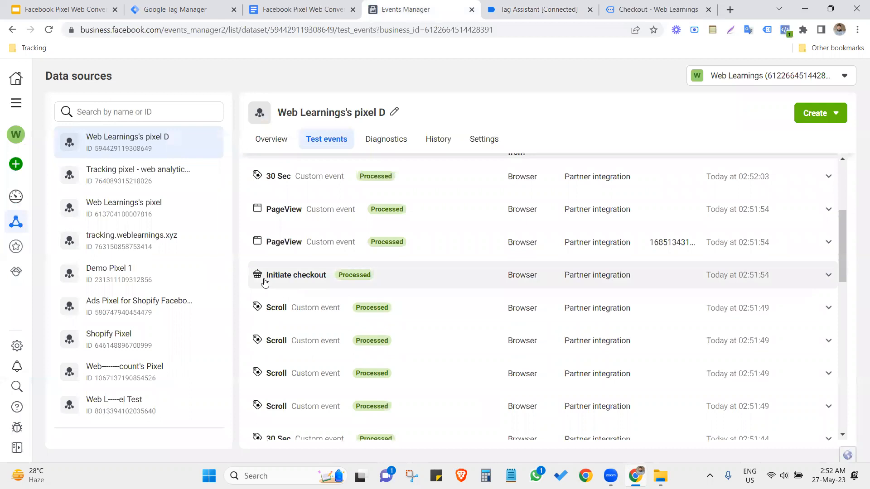
left_click(427, 280)
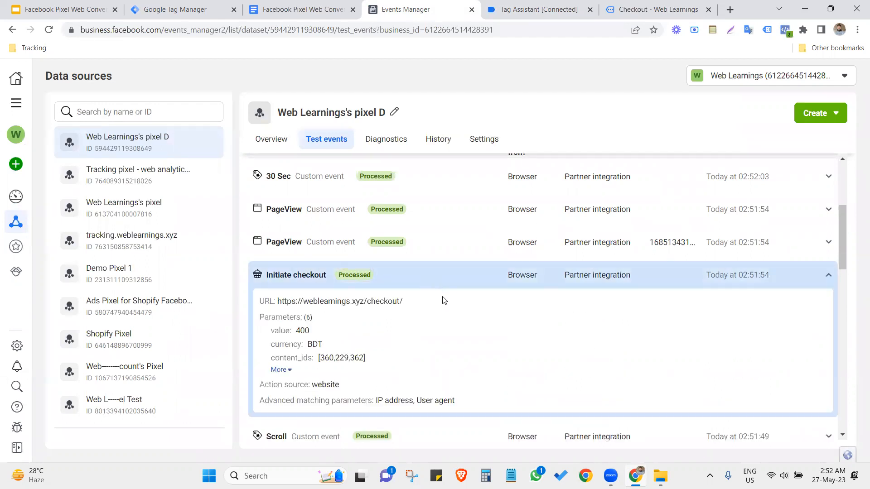
scroll(359, 357, "down", 1)
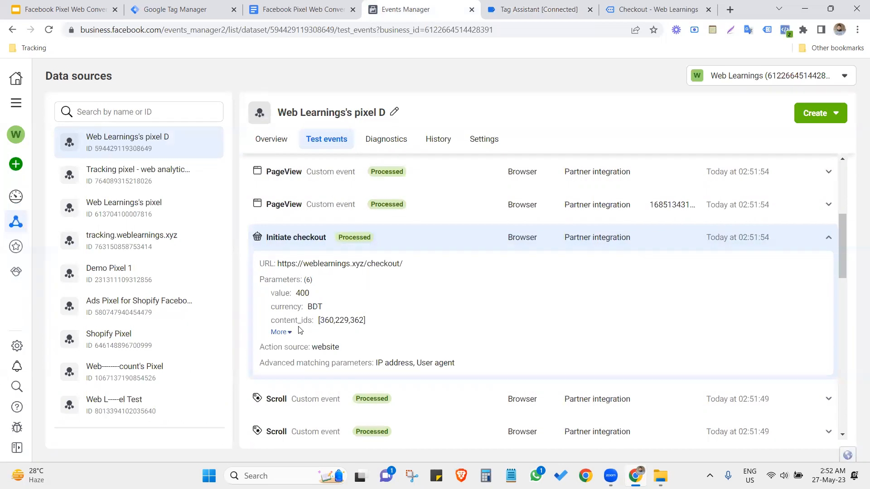
Step: Return to the store's Checkout page and open the cart from the site header
left_click(628, 5)
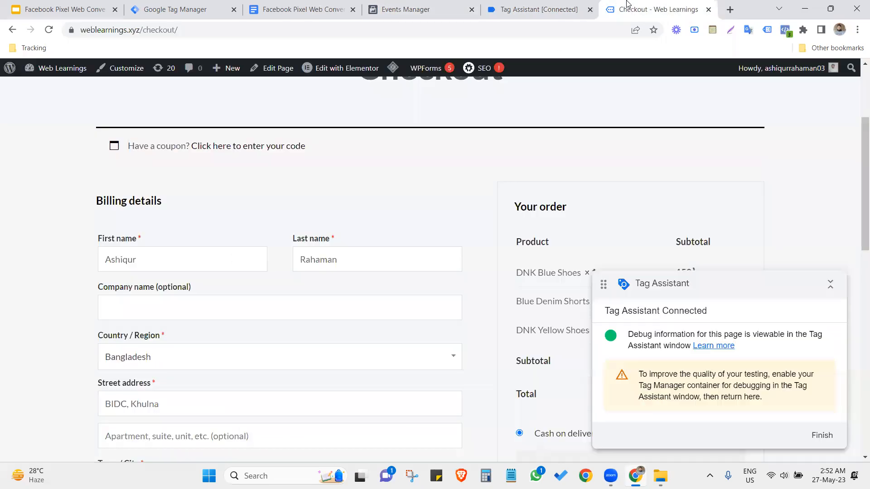
left_click(572, 3)
left_click(639, 5)
scroll(618, 179, "up", 3)
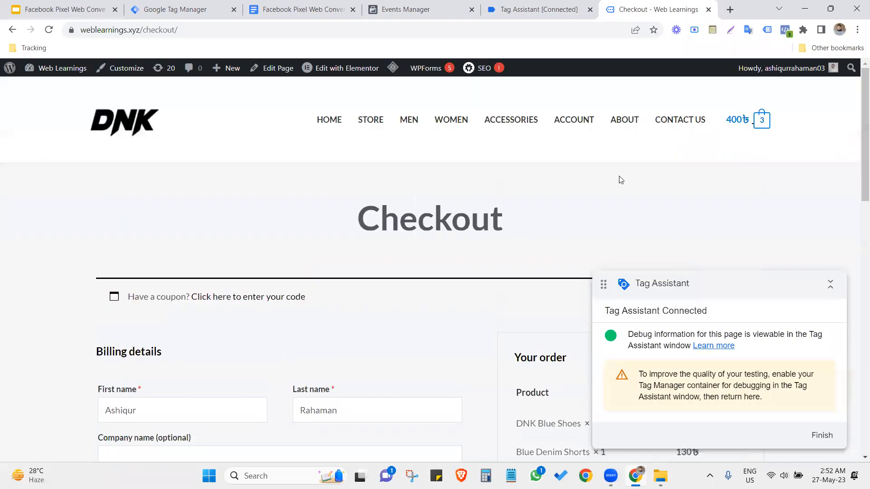
left_click(731, 121)
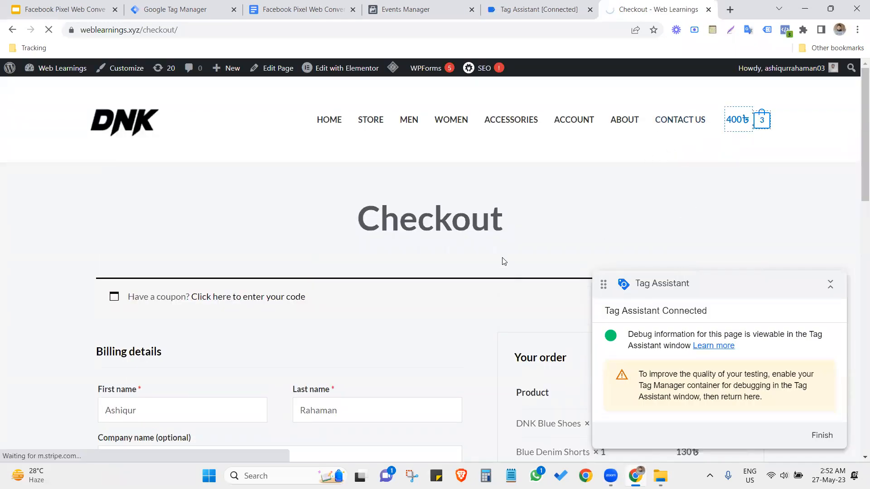
Step: Show the full parameter list of the Initiate checkout test event in Events Manager and examine the content names
key("ctrl+shift+Tab")
key("ctrl+shift+Tab")
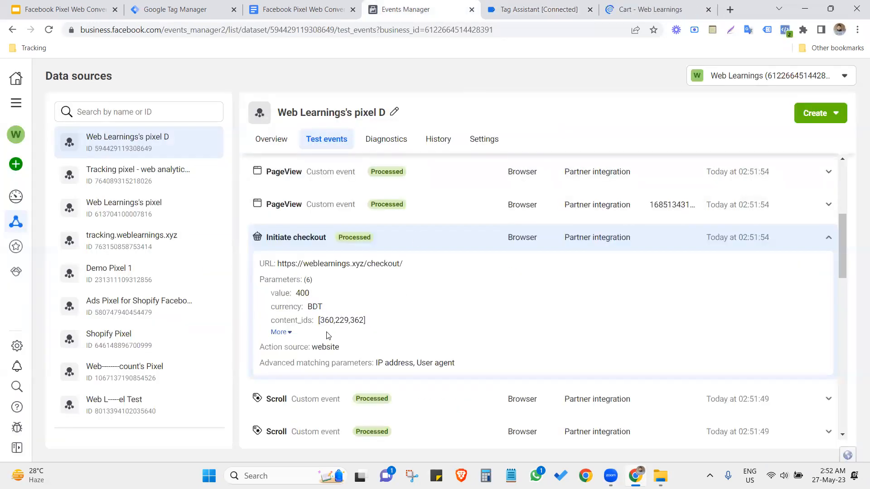
left_click(282, 332)
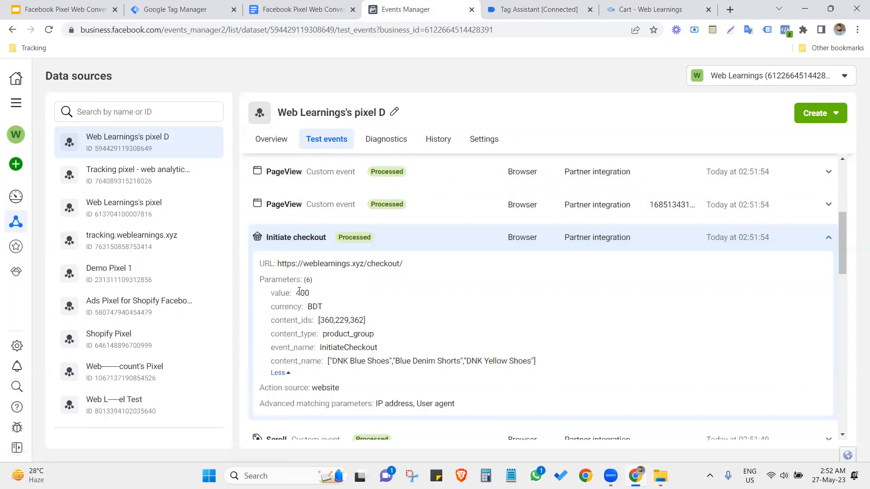
left_click(328, 303)
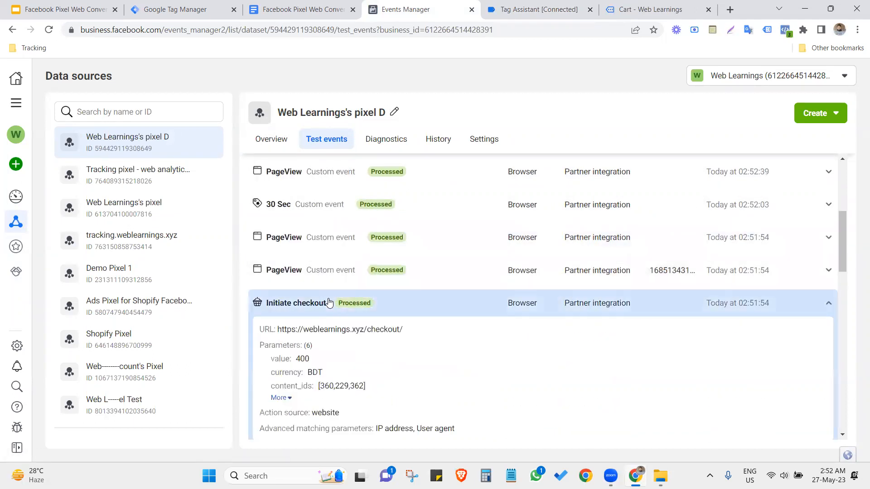
scroll(335, 314, "down", 2)
left_click(282, 322)
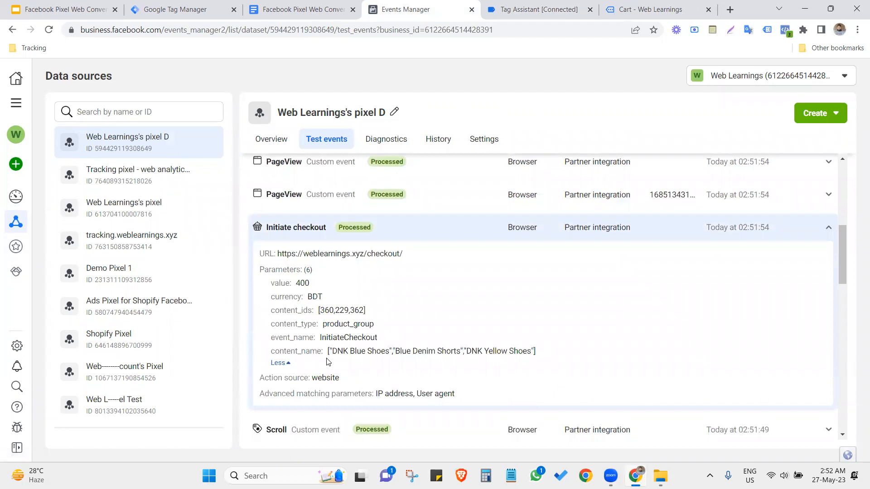
left_click_drag(356, 347, 435, 351)
left_click(446, 366)
Step: Review the In This Video slide and the Purchase Event Setup section of the Google Docs guide
left_click(301, 3)
left_click(177, 5)
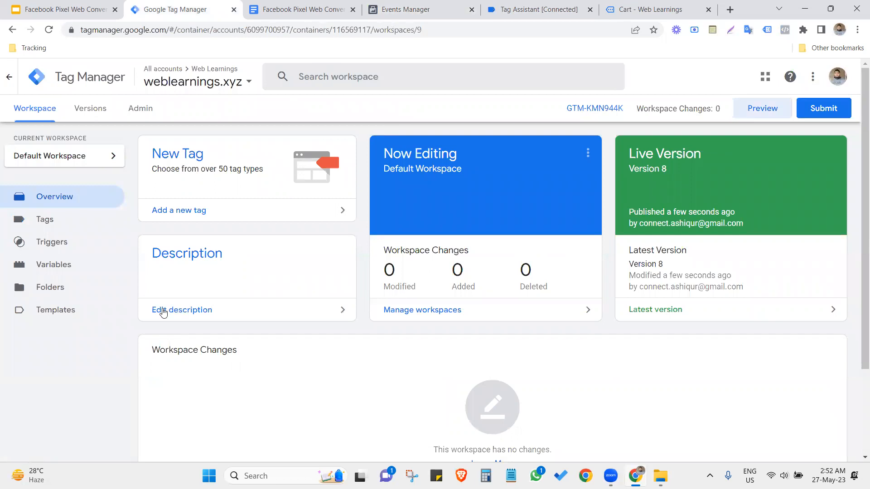
left_click(91, 9)
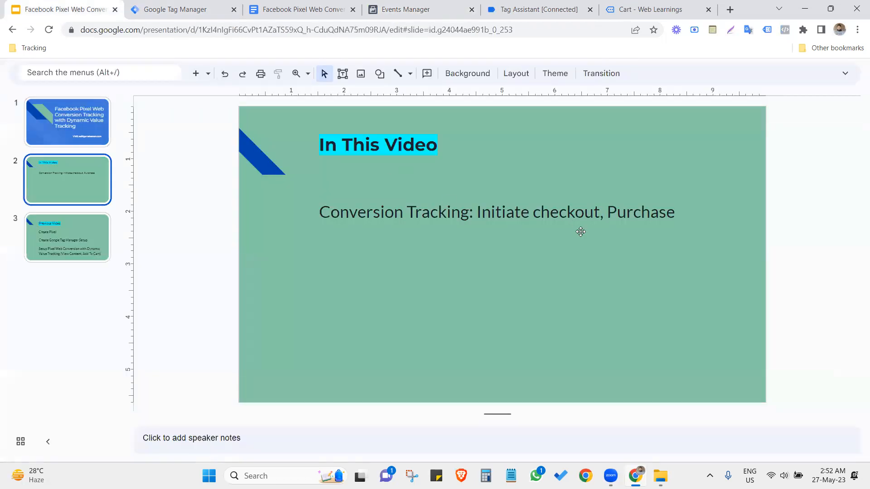
left_click(170, 6)
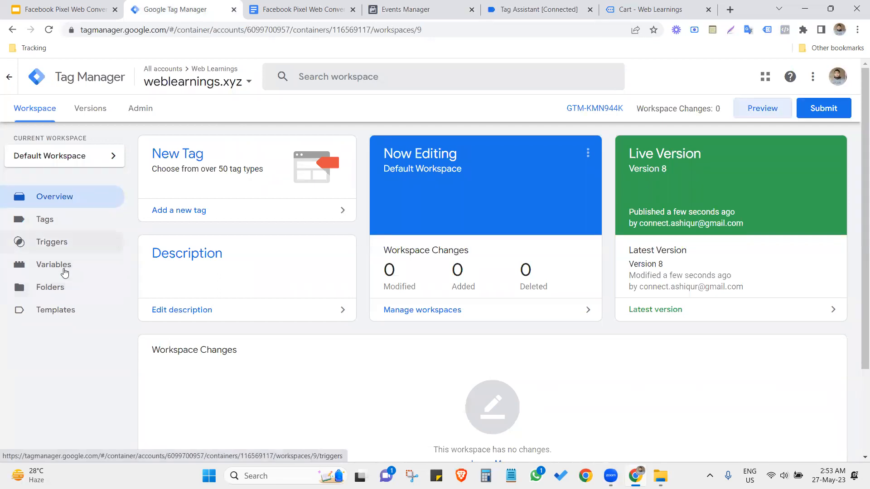
left_click(273, 16)
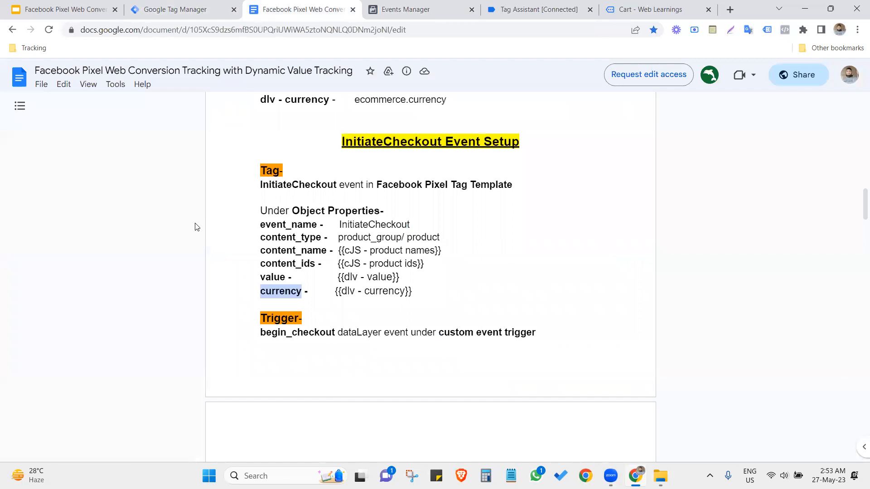
scroll(322, 334, "down", 15)
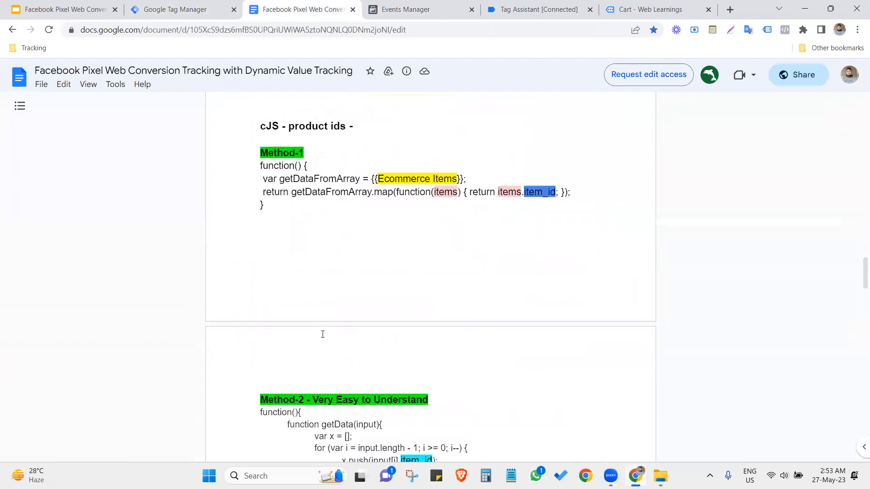
scroll(322, 334, "down", 4)
scroll(320, 336, "down", 17)
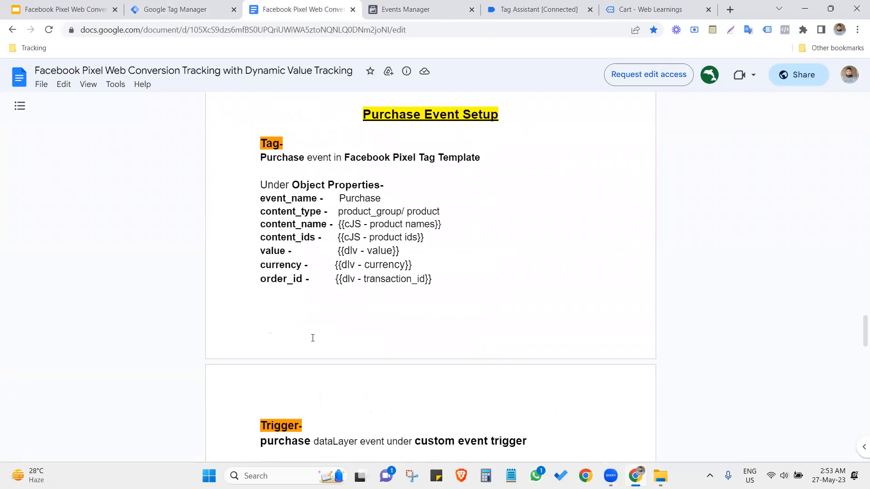
scroll(313, 337, "up", 7)
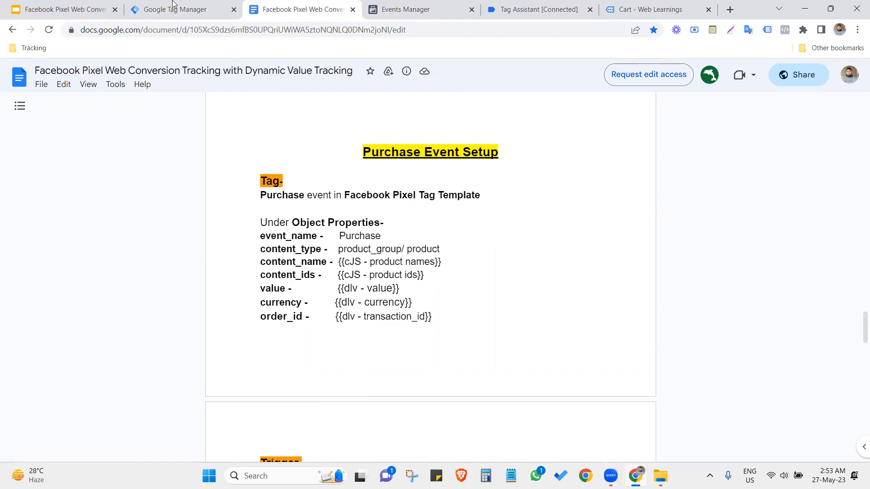
Step: Open the container's triggers in Google Tag Manager and look through the recorded event list in Tag Assistant
left_click(205, 5)
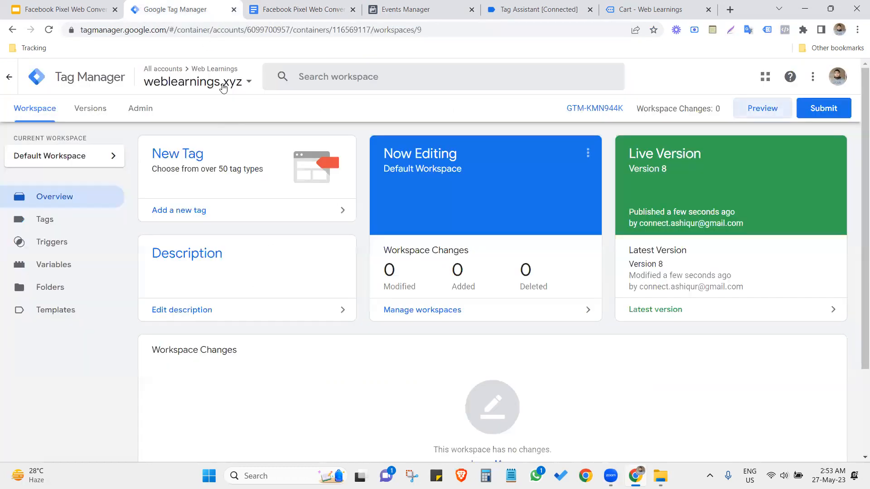
left_click(81, 246)
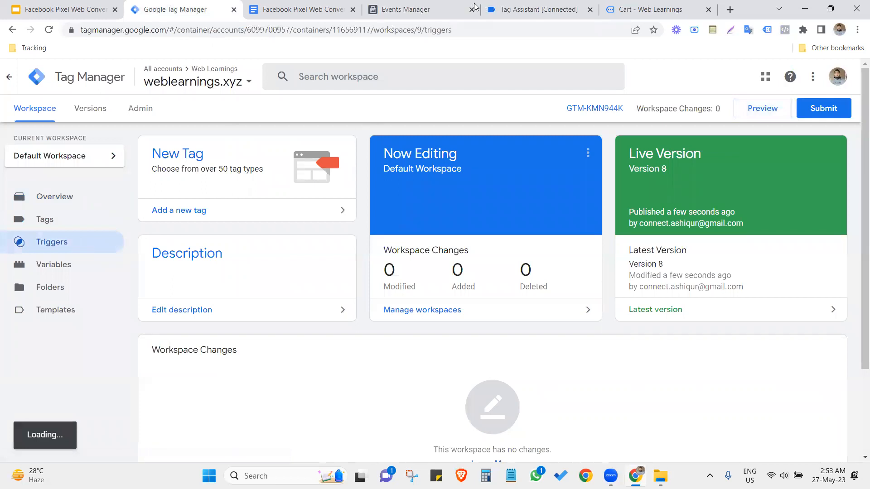
left_click(430, 5)
left_click(502, 10)
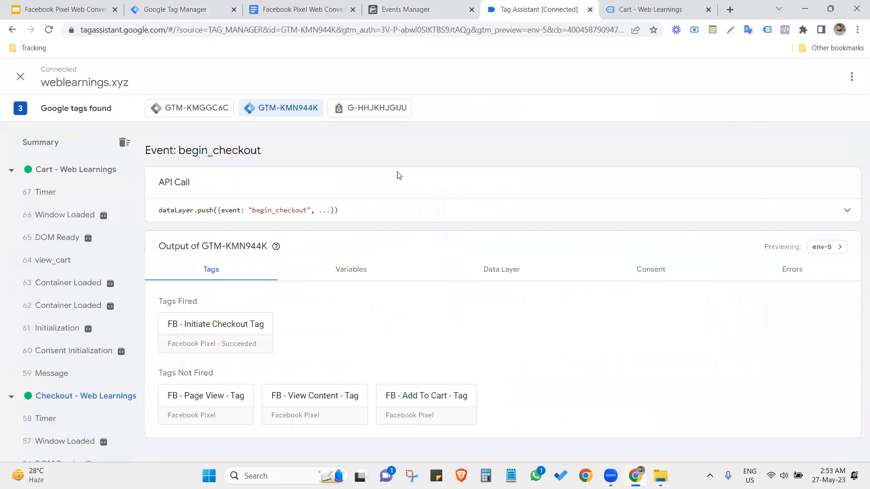
scroll(109, 349, "down", 2)
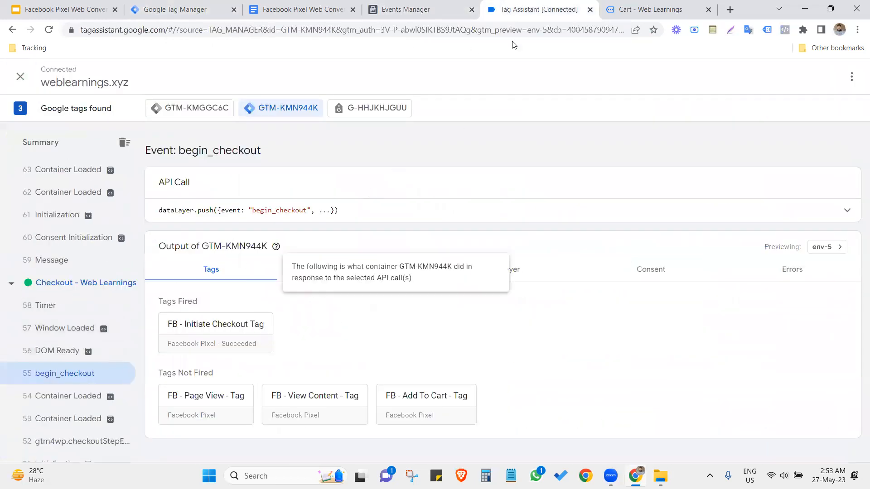
Step: Return to the store's Cart page and proceed to checkout to generate a purchase
left_click(644, 10)
scroll(451, 280, "down", 3)
scroll(450, 280, "down", 5)
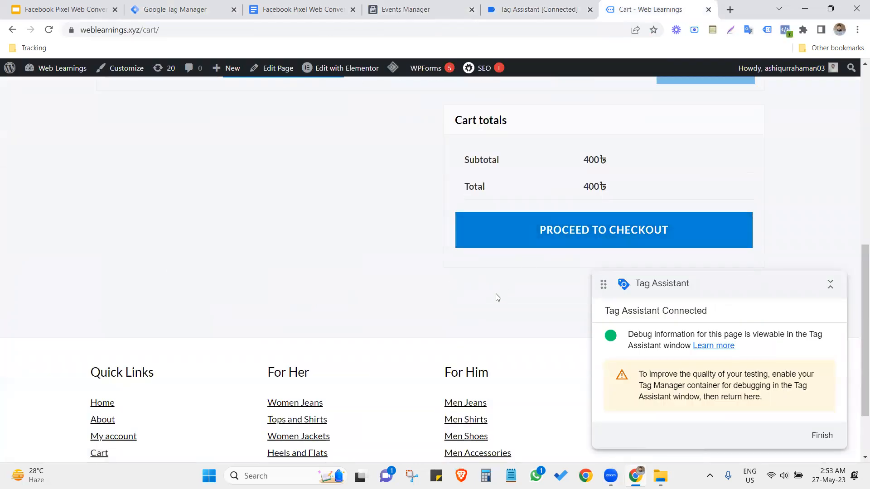
left_click(544, 229)
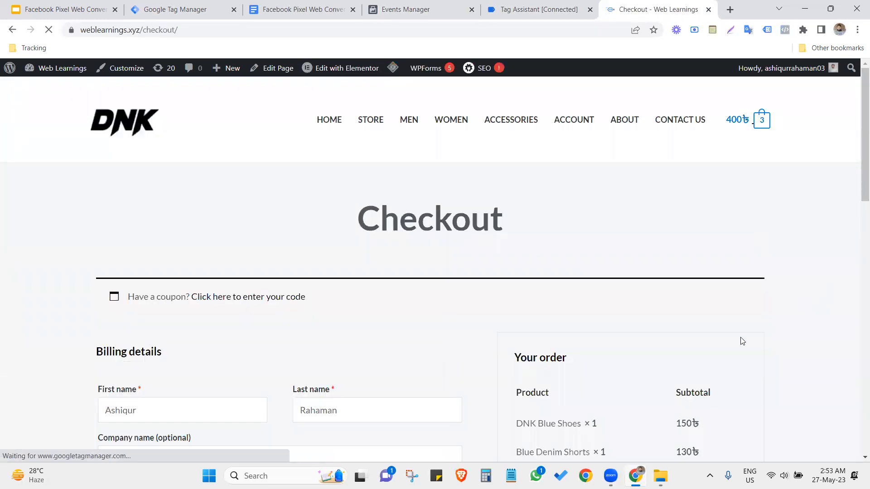
Step: Collapse the Tag Assistant overlay covering the order summary and place the order with cash on delivery
scroll(612, 351, "down", 8)
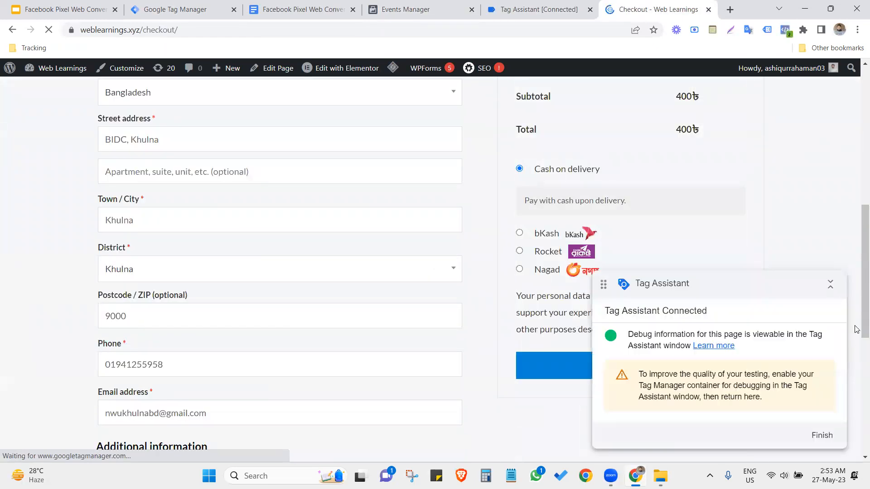
left_click(830, 284)
left_click_drag(706, 278, 714, 404)
left_click(691, 364)
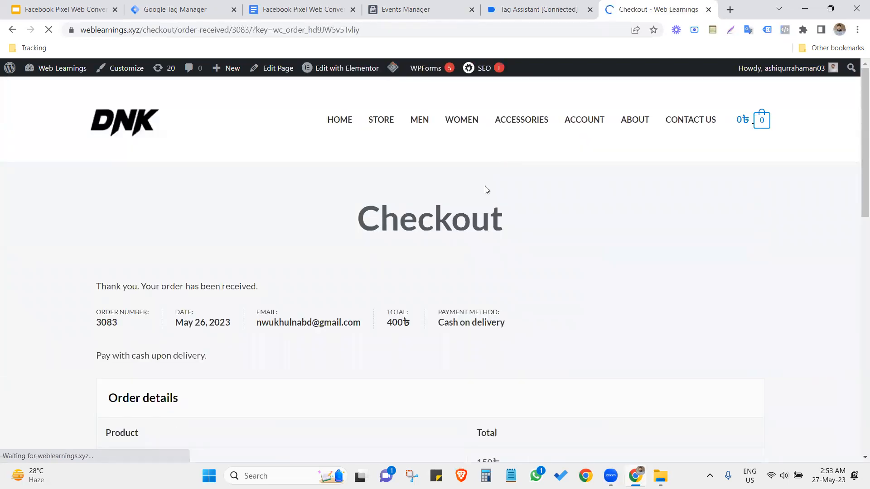
Step: Open the purchase event in Tag Assistant and copy the event name "purchase" from its API call
left_click(574, 5)
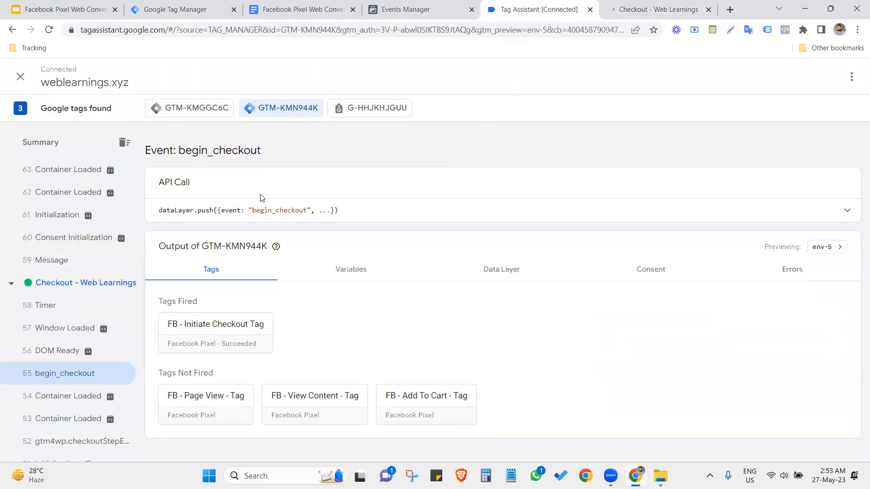
scroll(113, 231, "up", 10)
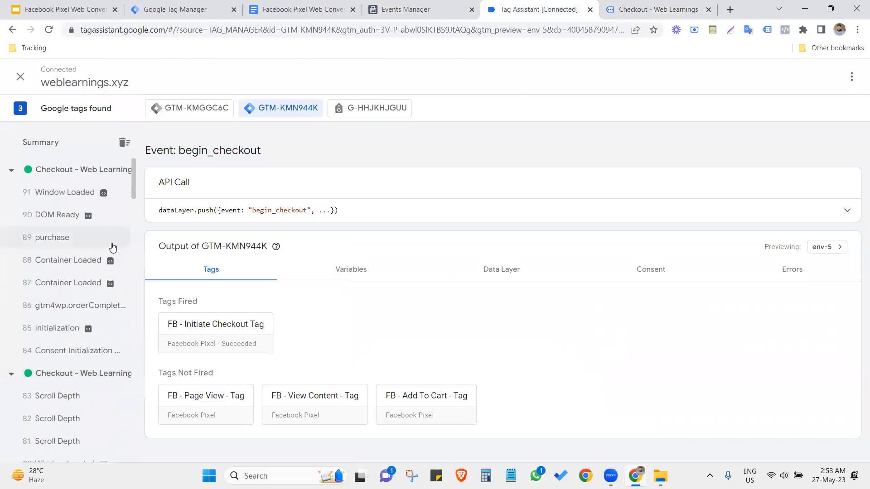
left_click(54, 244)
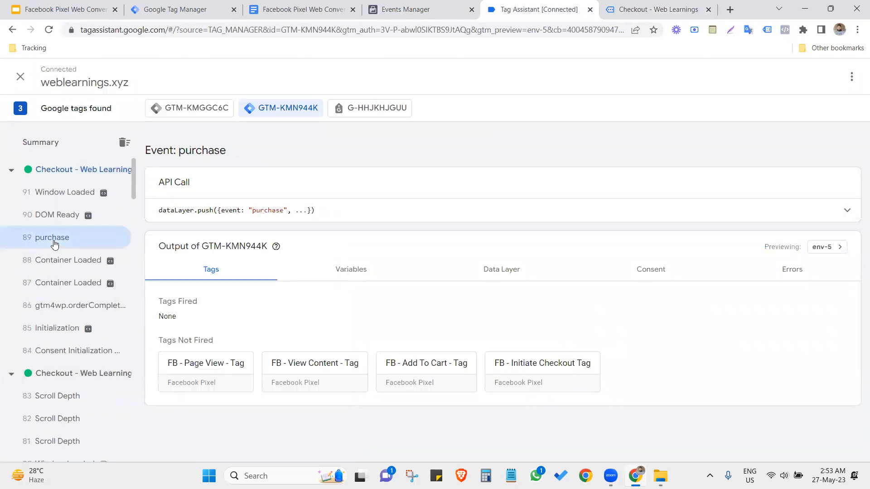
double_click(266, 211)
right_click(266, 211)
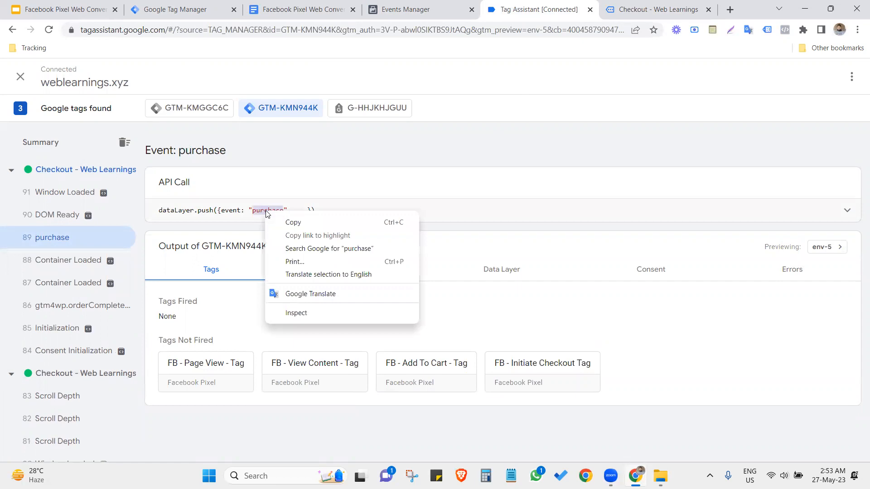
left_click(292, 222)
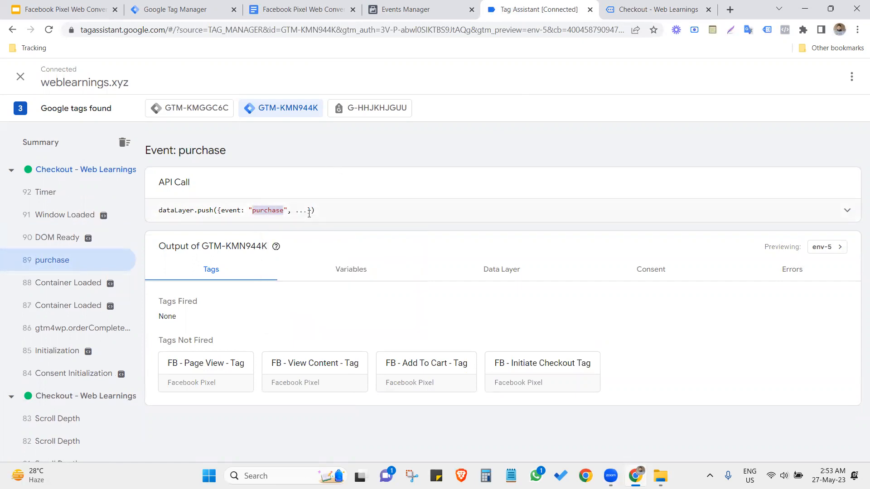
Step: Create a new trigger in Google Tag Manager and name it "Purchase Trigger"
left_click(213, 7)
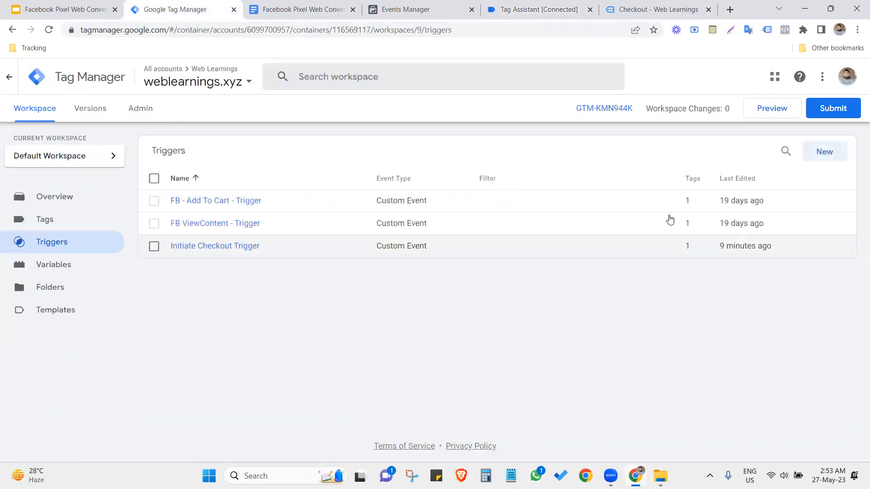
left_click(837, 151)
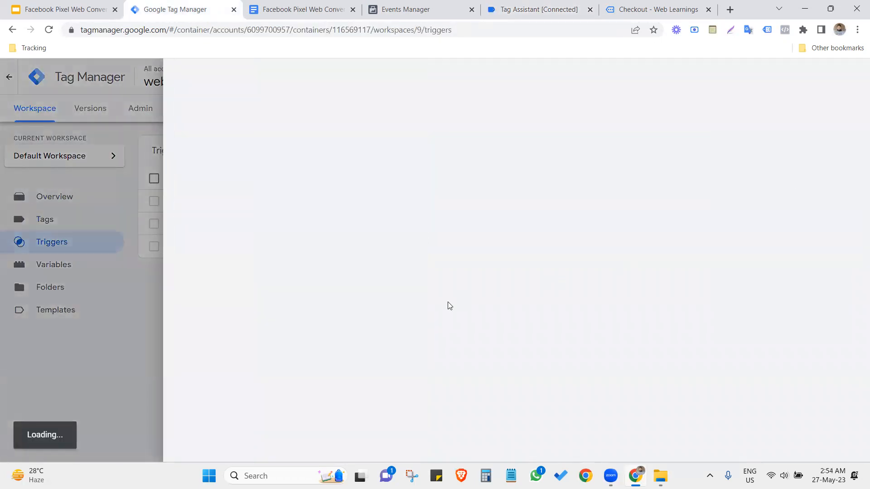
double_click(237, 77)
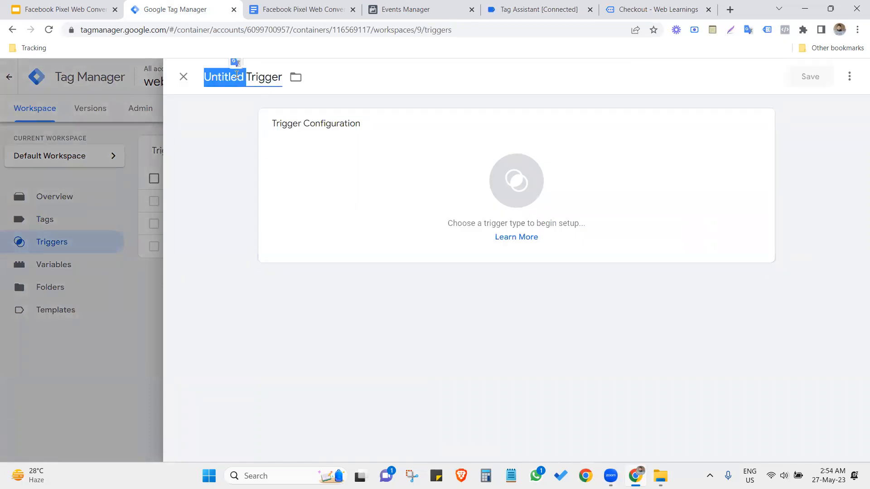
type("Purchase")
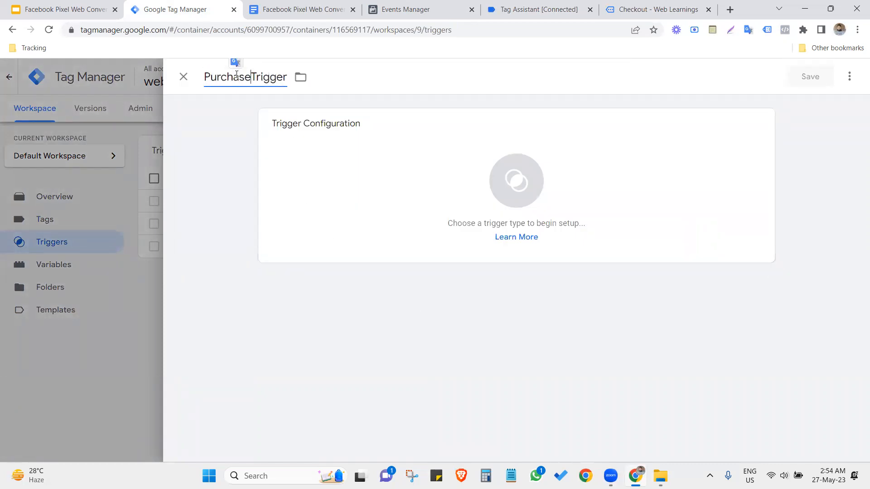
Step: Configure the trigger as a Custom Event with the event name "purchase" and save it
left_click(402, 205)
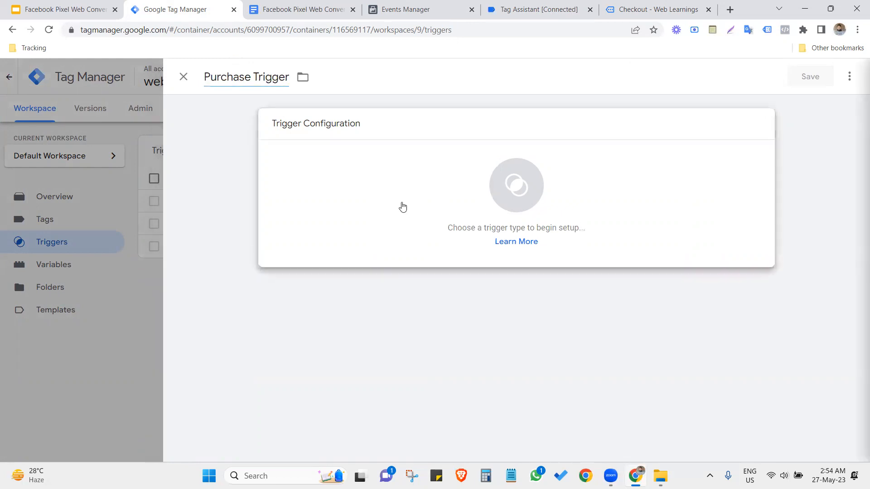
scroll(565, 263, "down", 2)
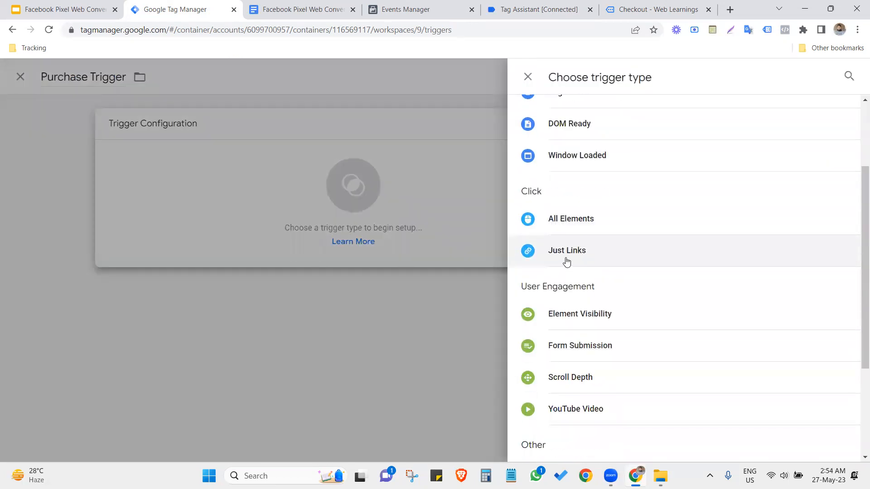
scroll(567, 263, "down", 2)
left_click(562, 362)
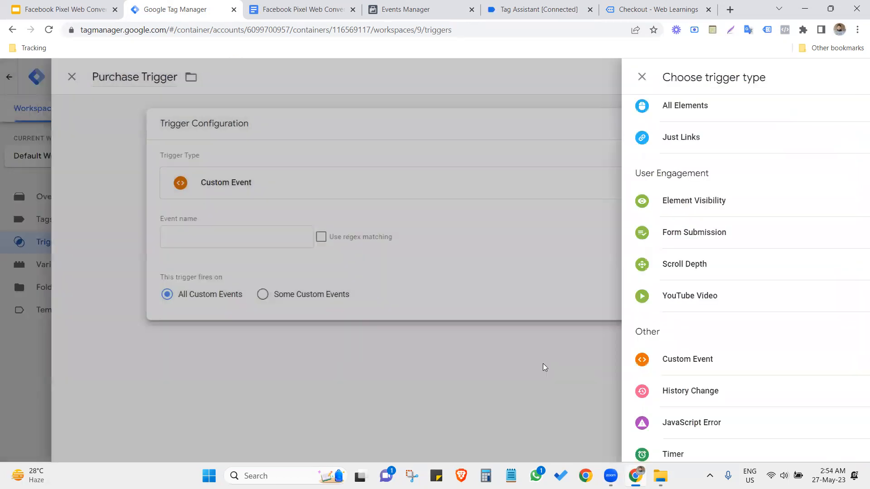
left_click(334, 231)
type("purchase")
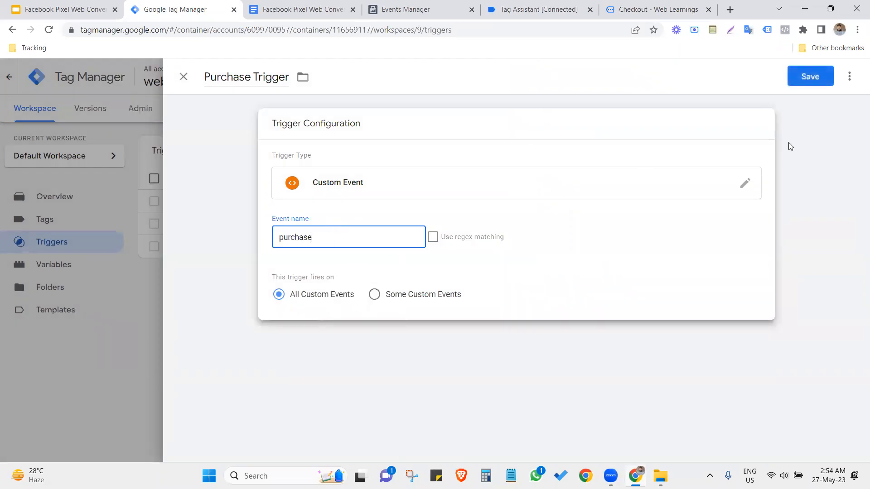
left_click(803, 82)
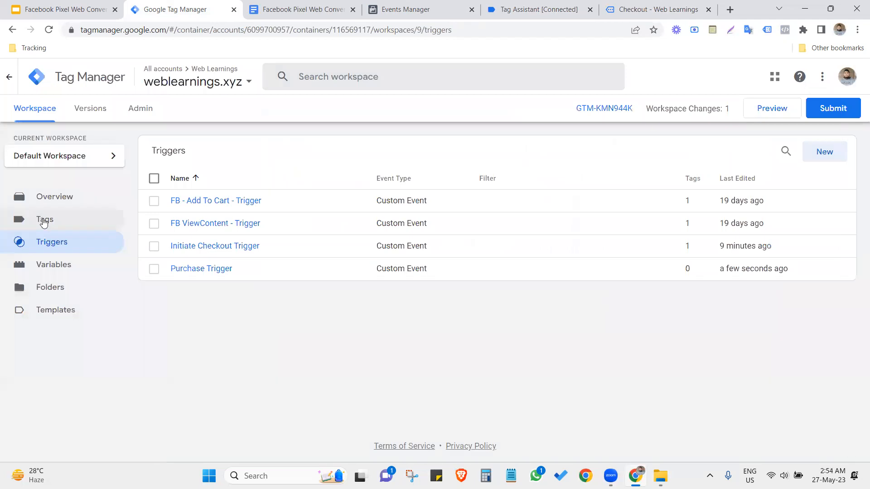
Step: Make a copy of the FB - Initiate Checkout Tag
left_click(44, 220)
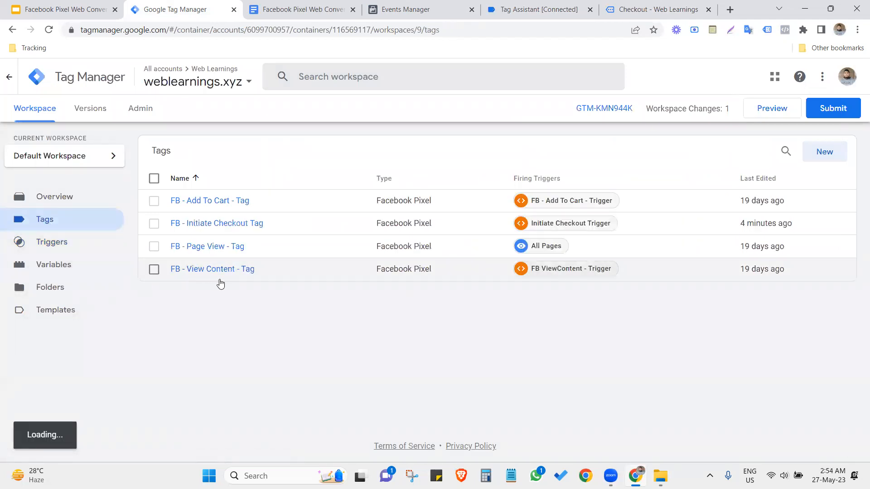
left_click(227, 224)
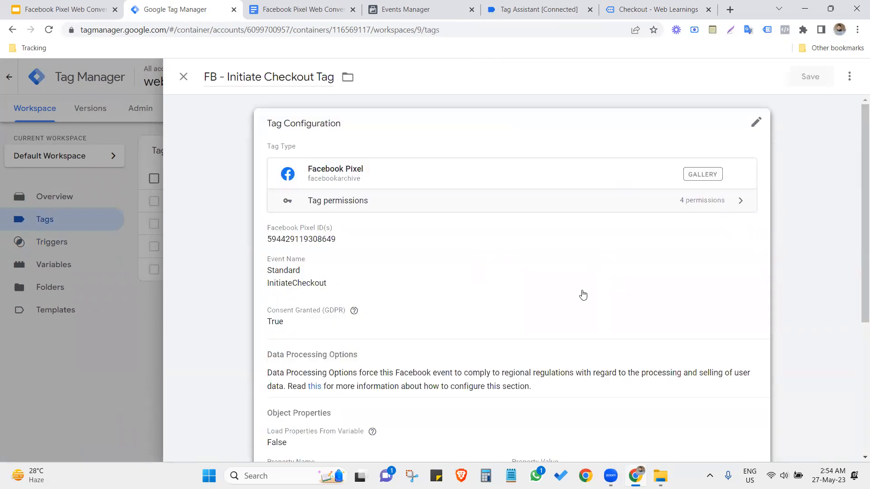
left_click(850, 76)
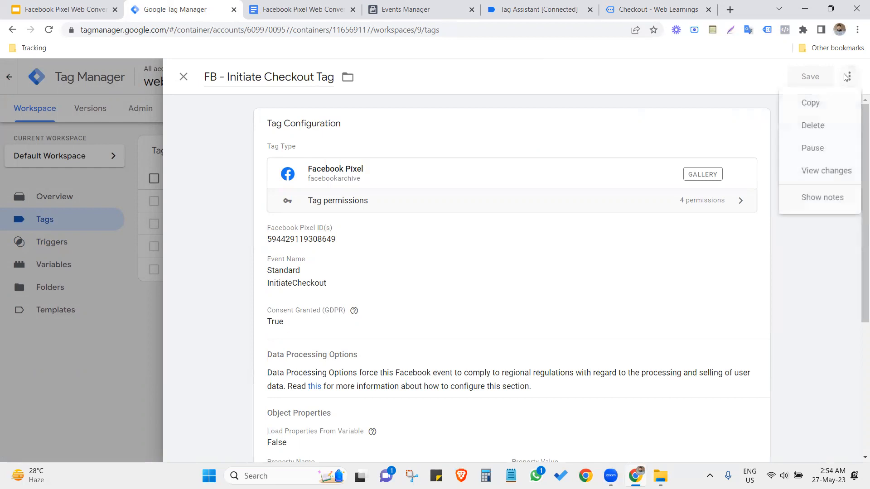
left_click(827, 102)
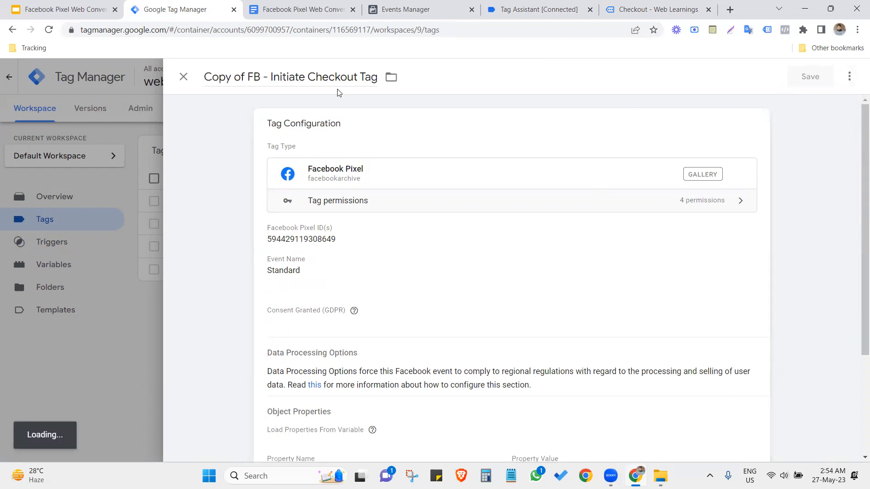
Step: Rename the copied tag as "FB - Purchase Tag"
left_click_drag(358, 79, 178, 75)
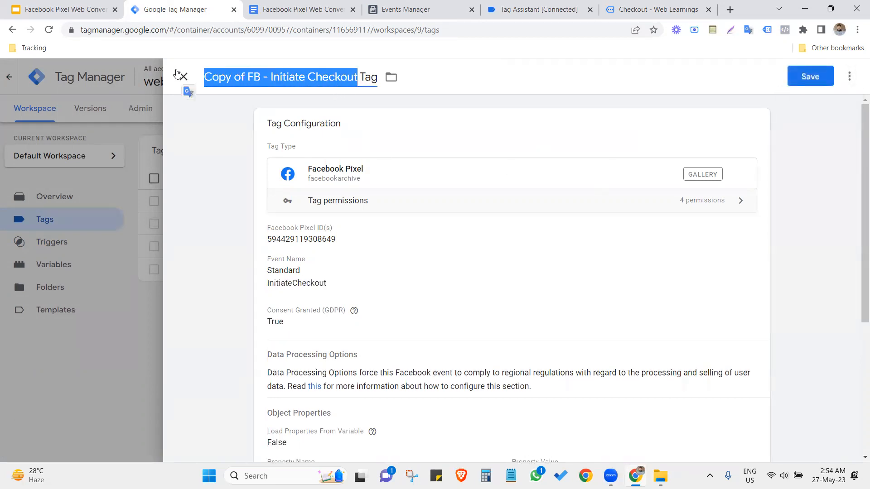
left_click(246, 90)
mouse_move(249, 83)
left_mouse_down()
mouse_move(186, 83)
mouse_move(233, 77)
left_mouse_up()
key("BackSpace")
left_click(251, 77)
left_click_drag(314, 77, 227, 77)
type("Purchase")
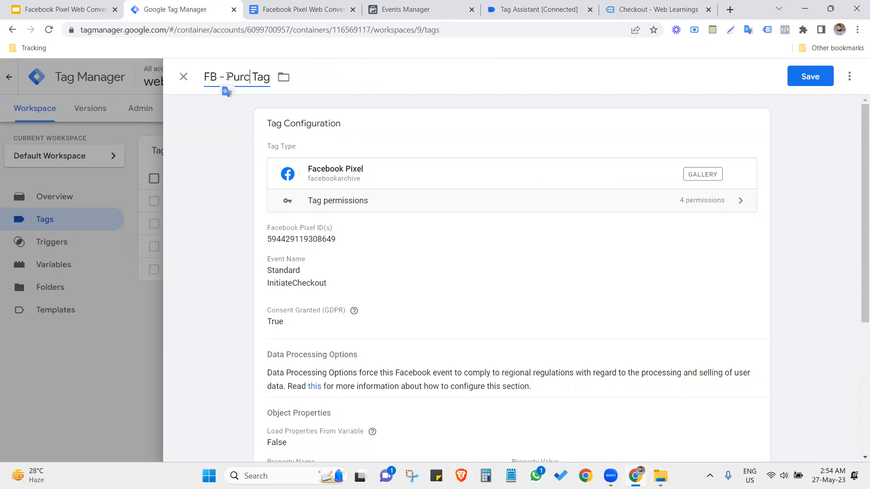
Step: Set the tag's standard Facebook event name to Purchase
left_click(213, 195)
scroll(248, 212, "down", 3)
left_click(441, 172)
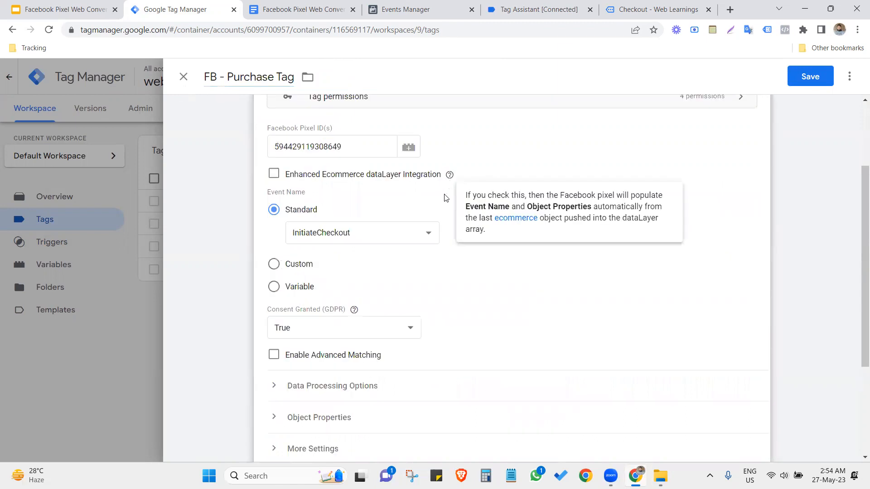
left_click(330, 233)
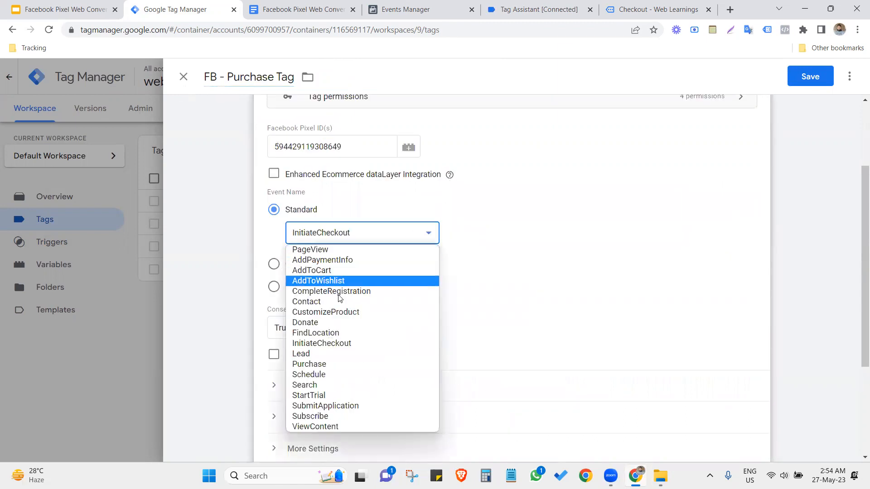
left_click(320, 365)
Step: Replace the tag's Initiate Checkout Trigger with the Purchase Trigger as its firing trigger
scroll(486, 275, "down", 3)
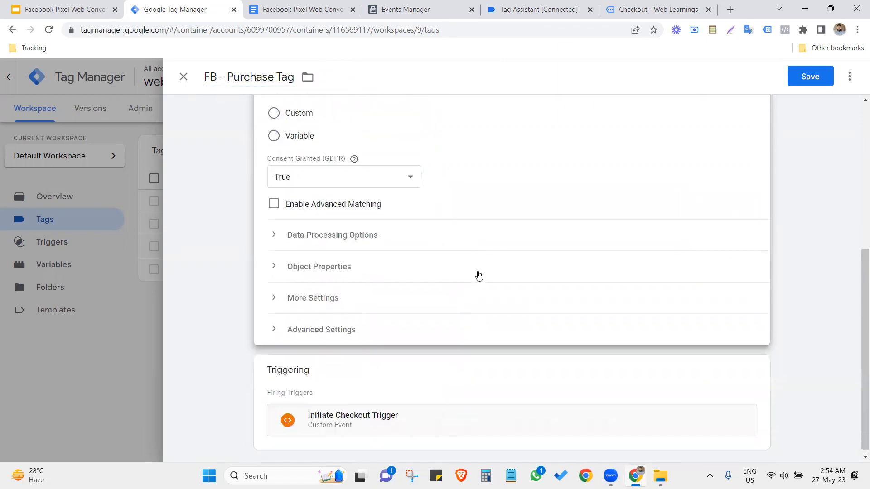
left_click(723, 375)
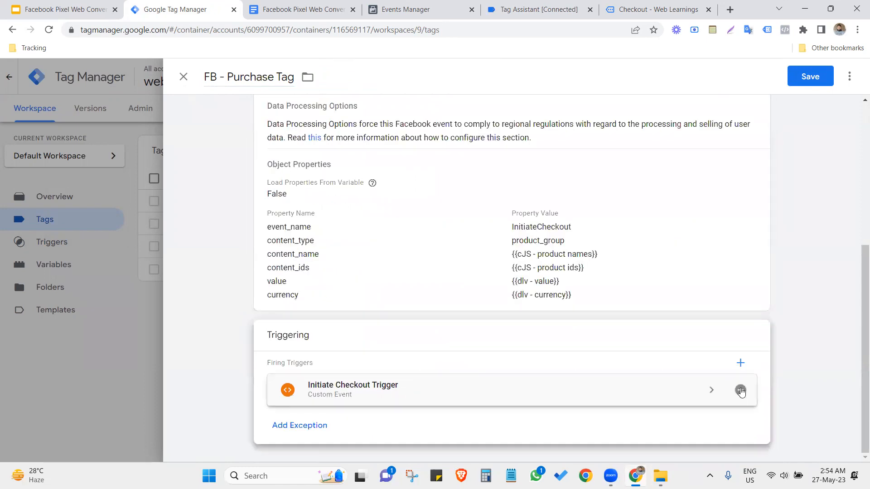
left_click(741, 391)
left_click(439, 383)
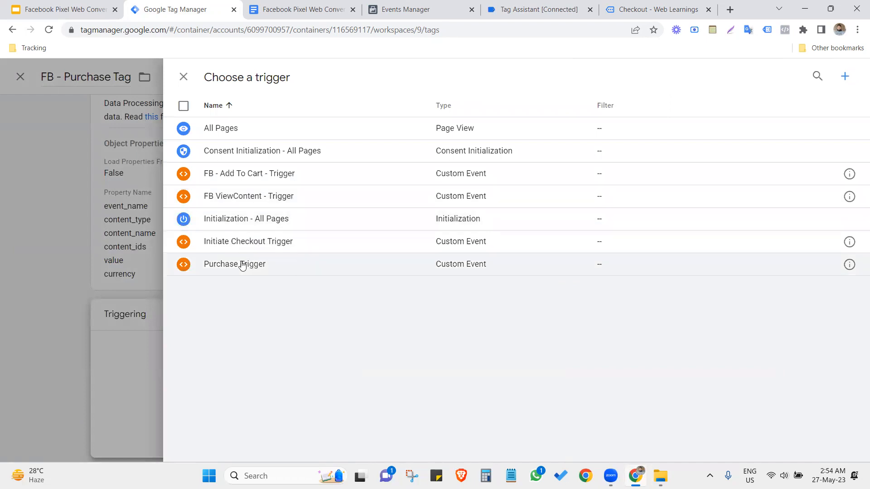
left_click(243, 242)
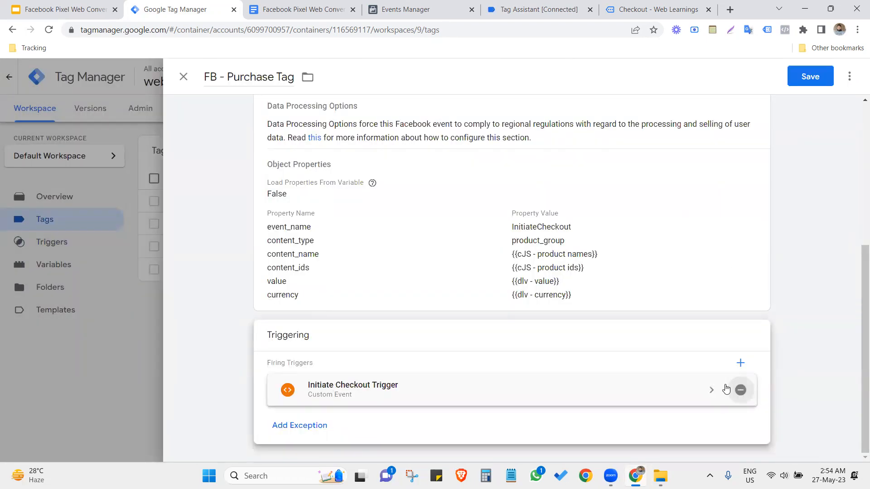
left_click(739, 389)
left_click(606, 391)
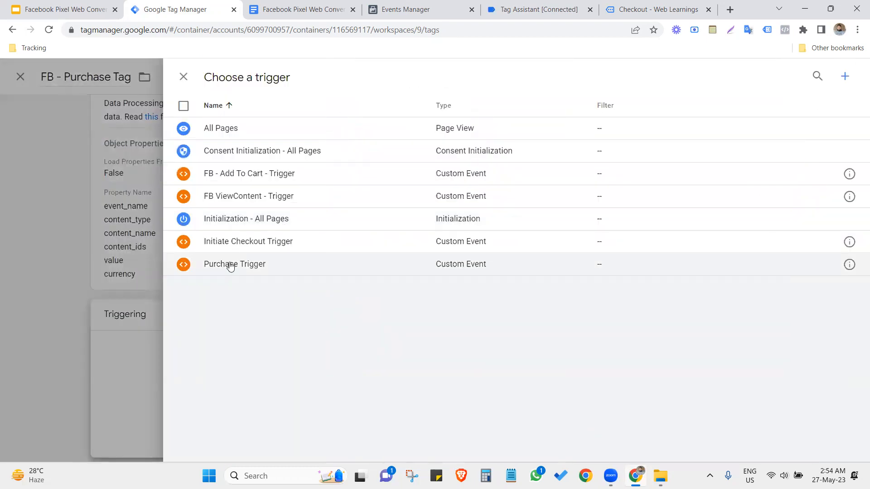
left_click(230, 265)
Step: Set the event_name value in the tag's object properties to "purchase"
left_click(439, 245)
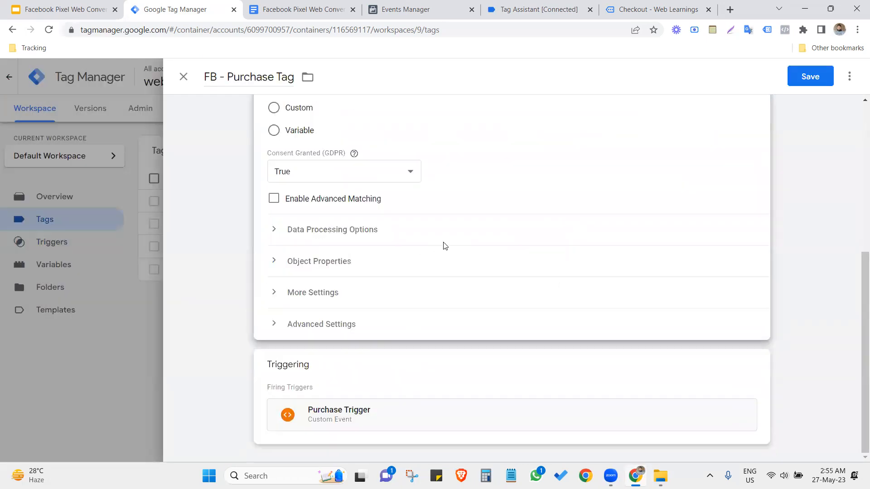
left_click(337, 262)
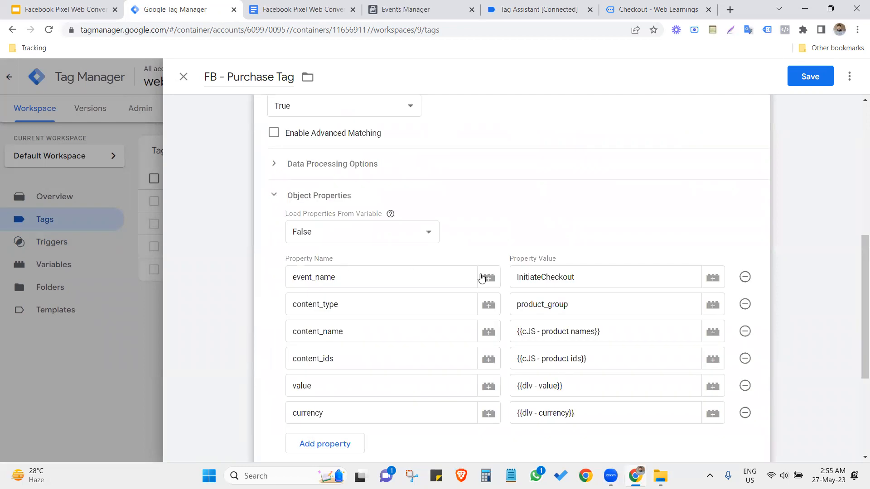
double_click(557, 276)
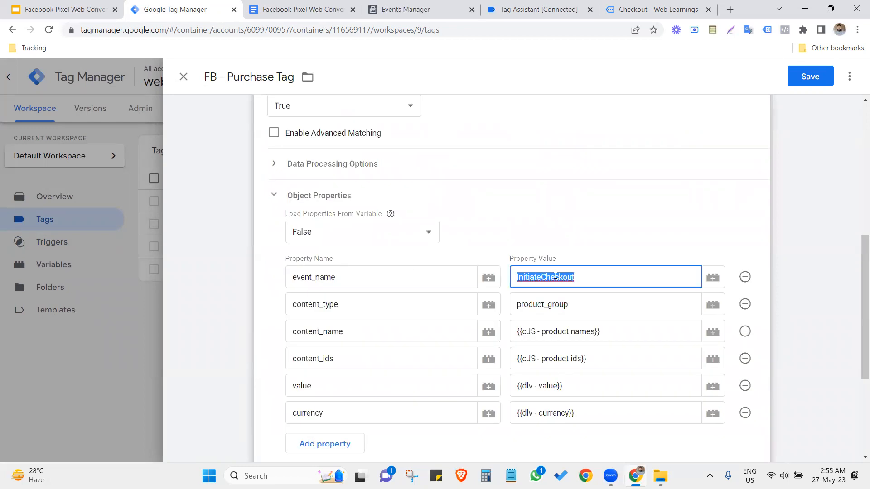
key("ctrl+v")
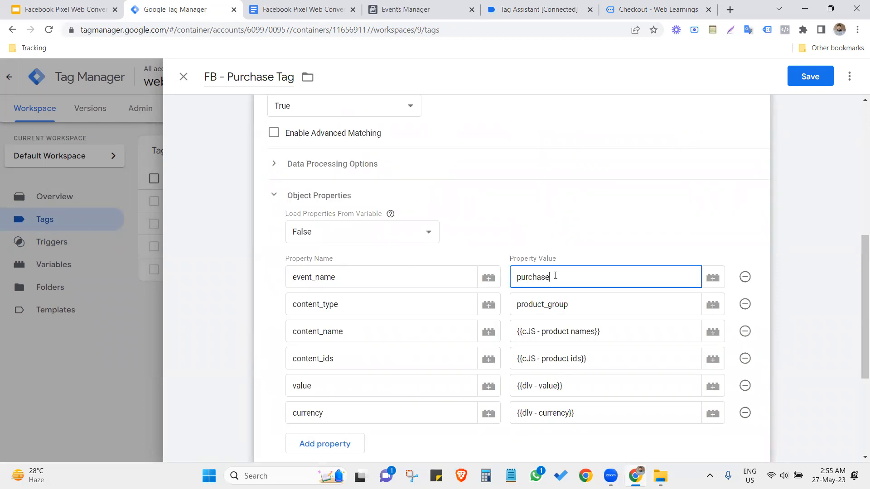
Step: Review the object properties, trigger and variables listed under Purchase Event Setup in the Google Docs guide, including order_id
left_click(278, 6)
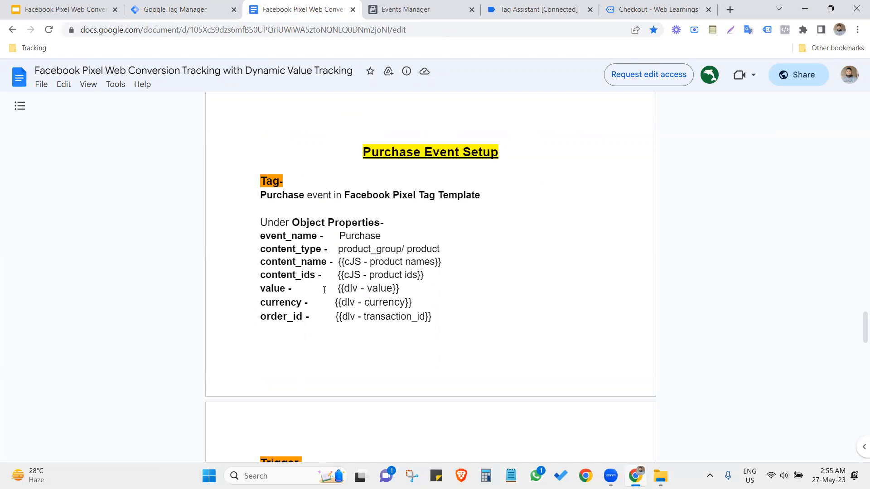
scroll(325, 290, "down", 1)
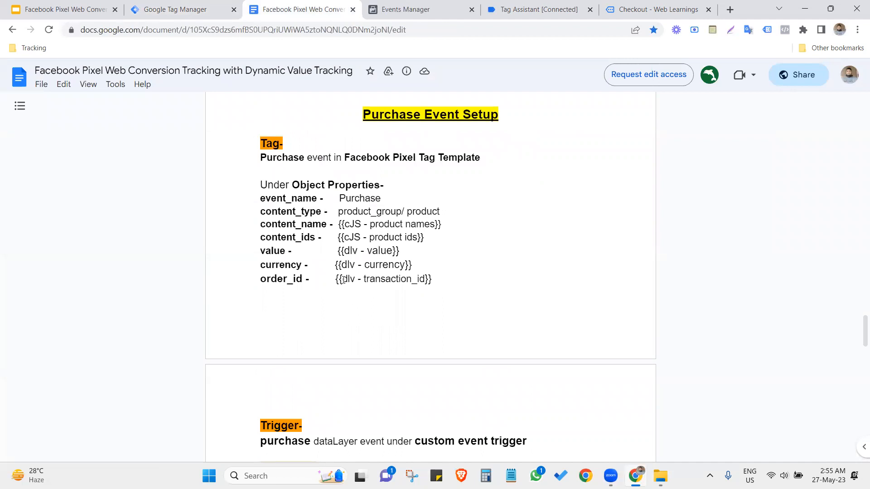
left_click_drag(343, 279, 392, 280)
left_click(387, 313)
scroll(365, 252, "down", 2)
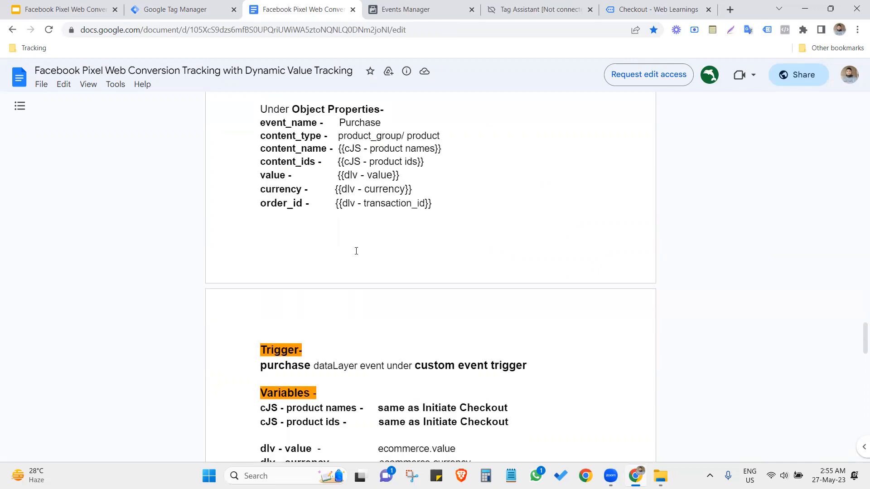
scroll(355, 251, "down", 2)
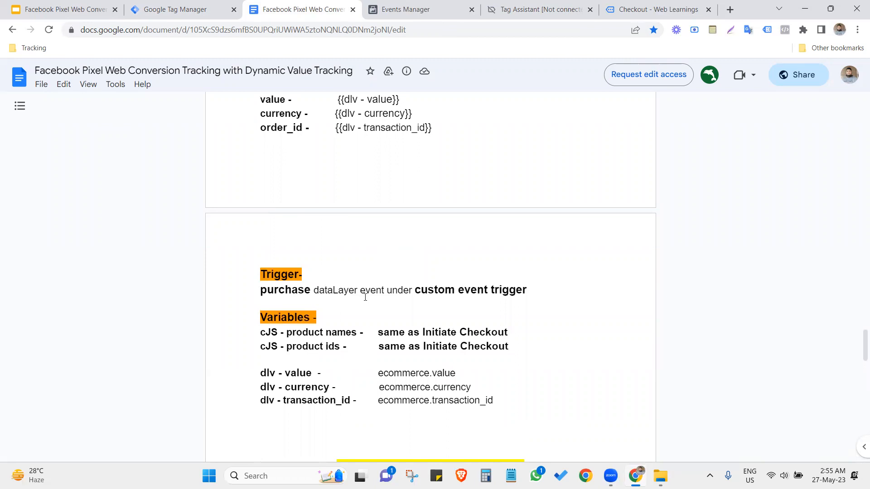
Step: Copy the variable name "dlv - transaction_id" from the Variables list of the purchase setup guide
scroll(365, 297, "down", 2)
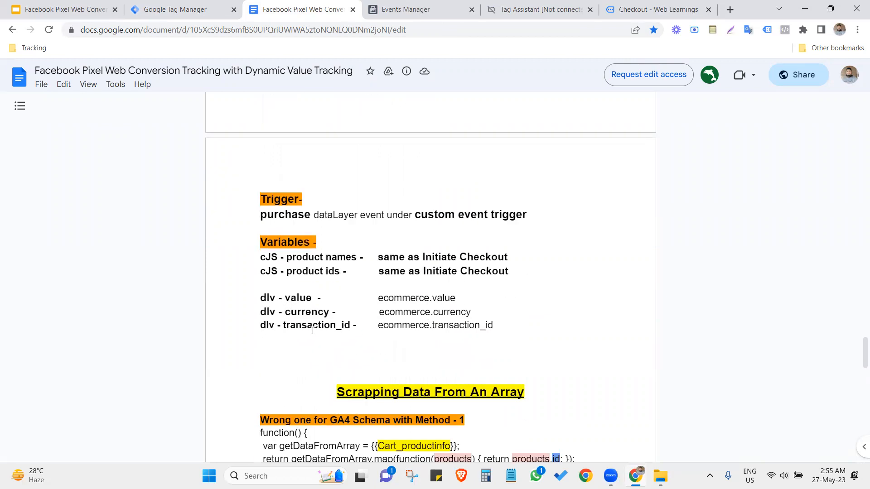
left_click_drag(261, 324, 349, 325)
right_click(333, 323)
left_click(338, 334)
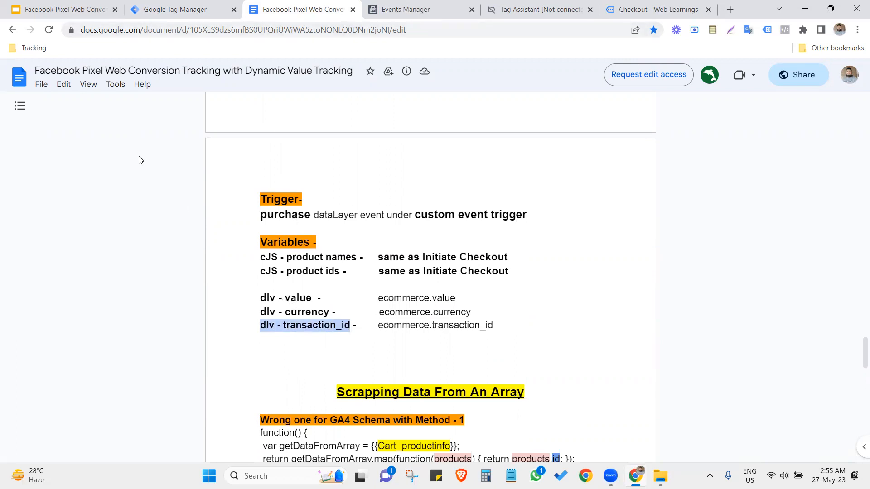
Step: Switch to Google Tag Manager, add an object property to the Purchase tag, and name a new variable for its value "dlv - transaction_id"
left_click(159, 9)
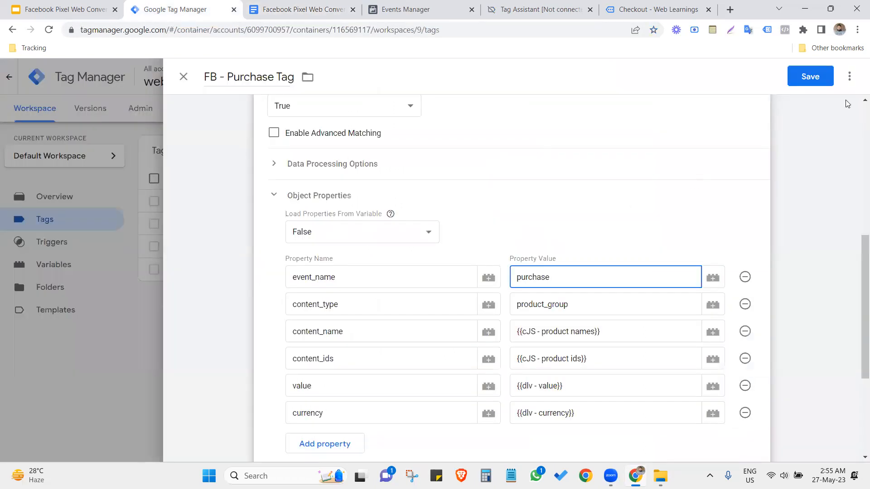
scroll(386, 404, "down", 2)
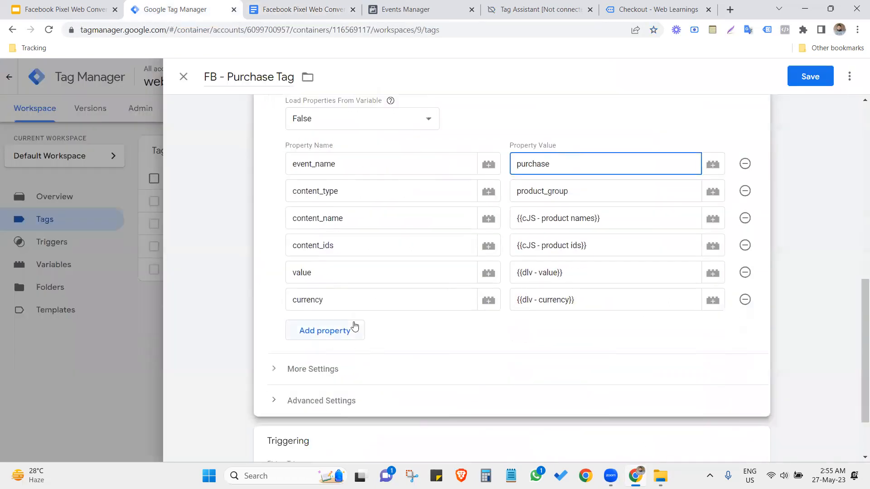
left_click(354, 327)
left_click(713, 328)
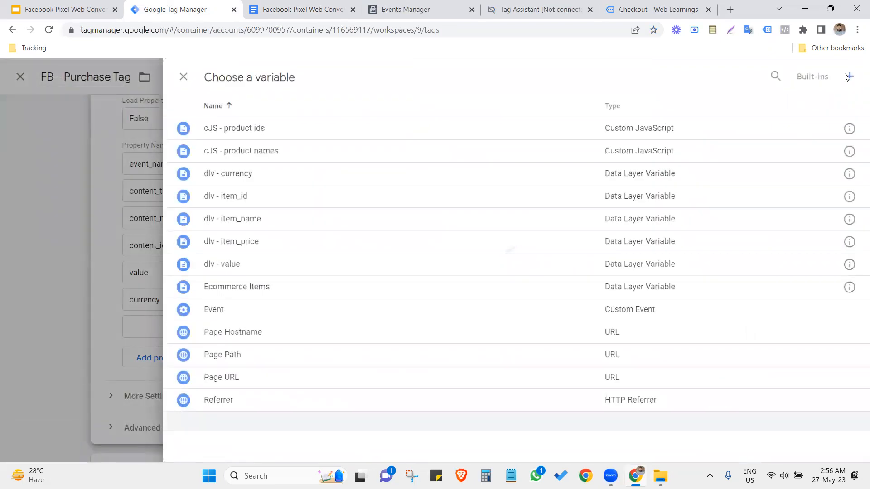
left_click(851, 78)
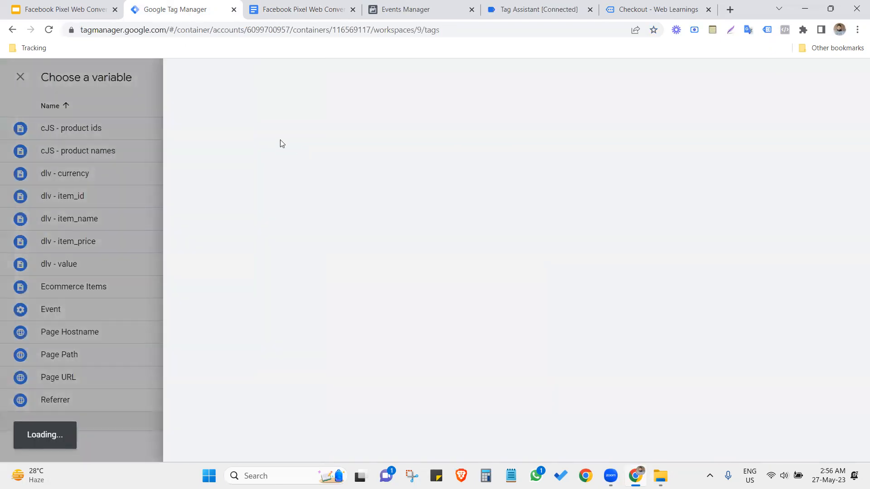
left_click(247, 77)
key("ctrl+v")
Step: Configure the new variable as a Data Layer Variable with the name ecommerce.transaction_id copied from the guide, and save it
left_click(299, 9)
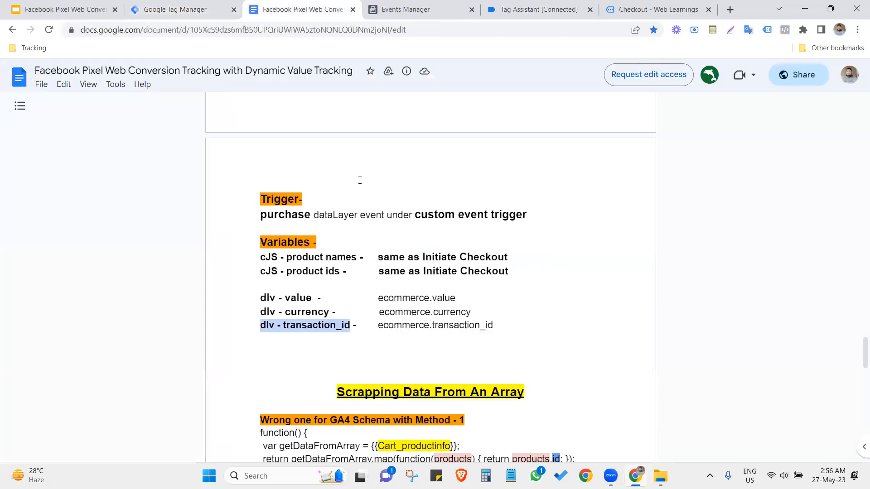
mouse_move(379, 322)
left_mouse_down()
mouse_move(497, 325)
mouse_move(378, 328)
left_mouse_up()
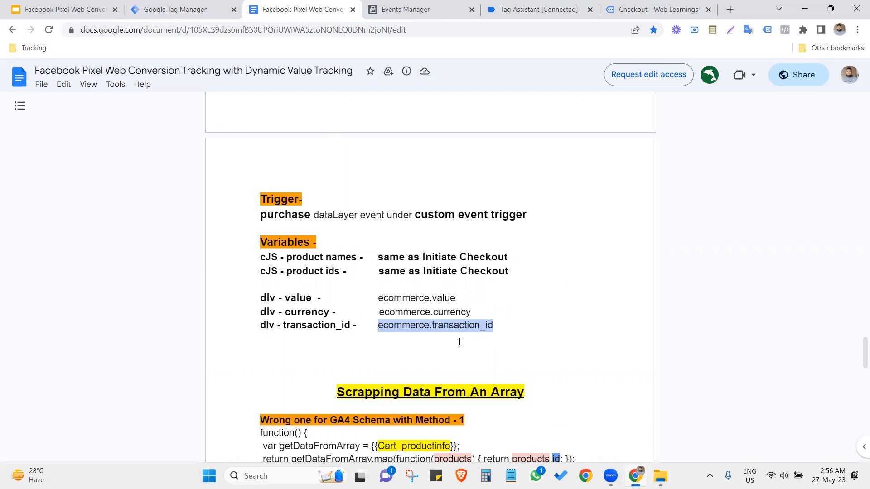
left_click(236, 5)
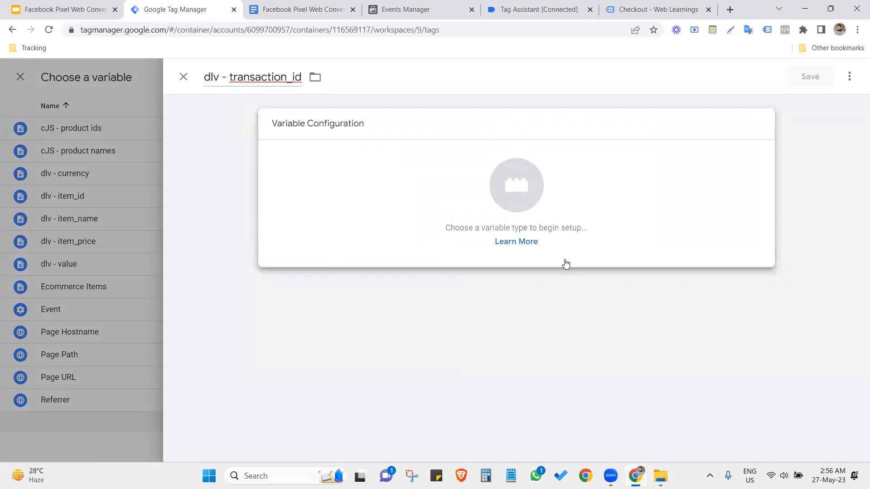
left_click(566, 264)
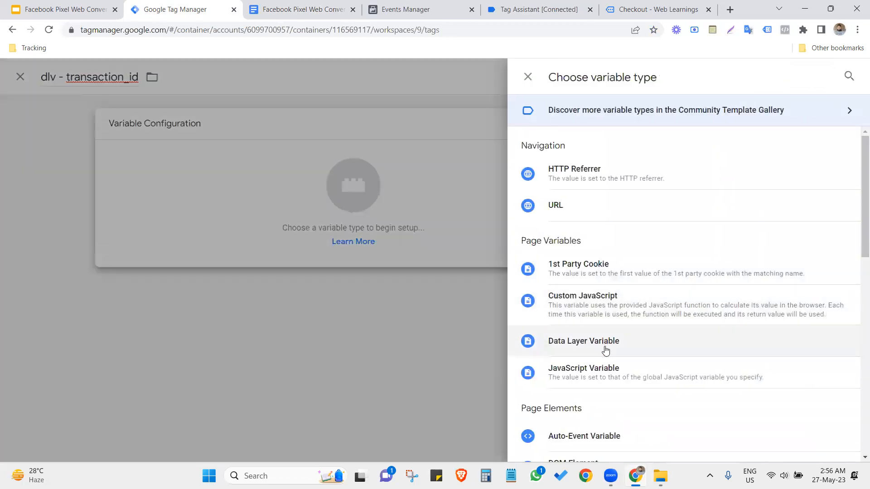
left_click(605, 350)
key("ctrl+v")
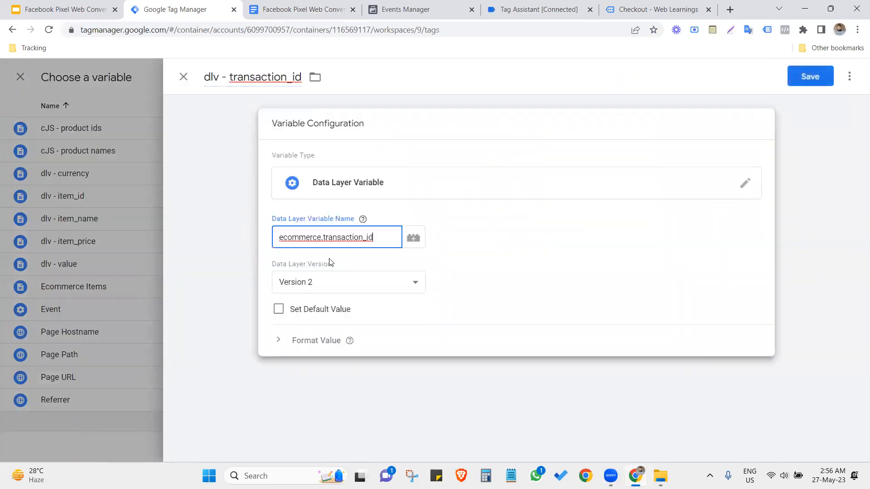
left_click(588, 255)
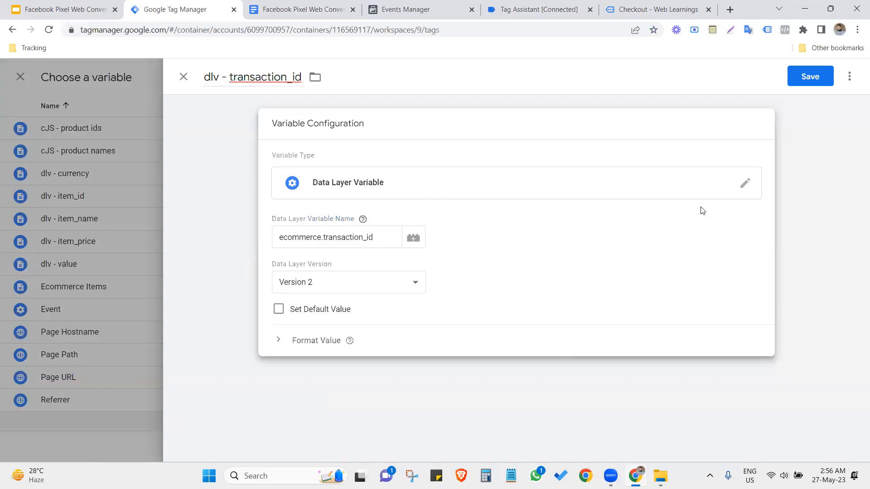
left_click(800, 77)
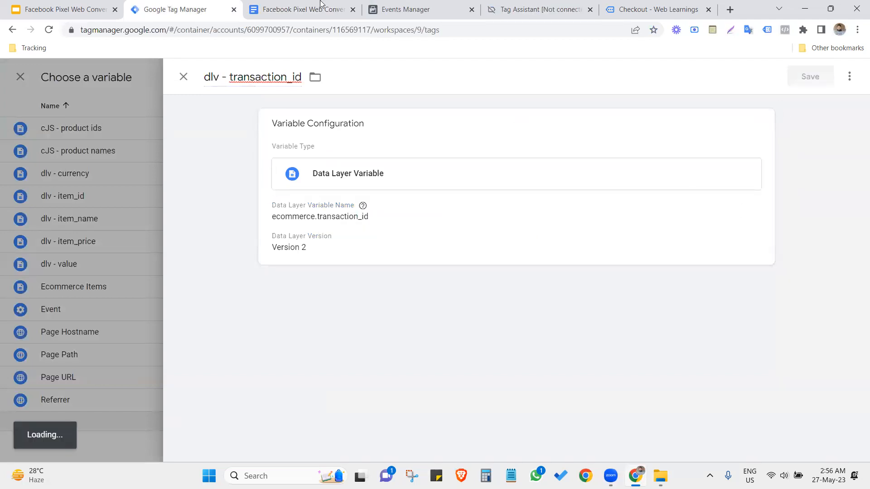
Step: Copy order_id from the guide's object properties and enter it as the property name for {{dlv - transaction_id}} in the Purchase tag
left_click(323, 6)
left_click(203, 5)
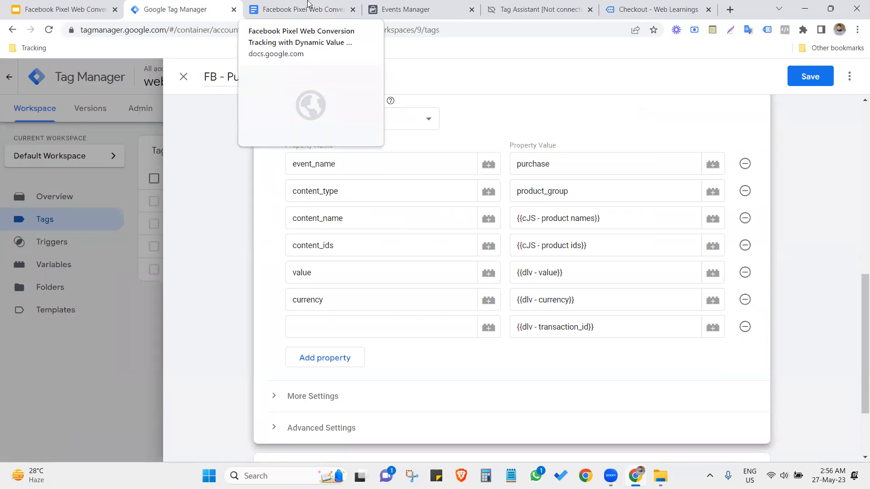
left_click(308, 3)
scroll(448, 179, "up", 8)
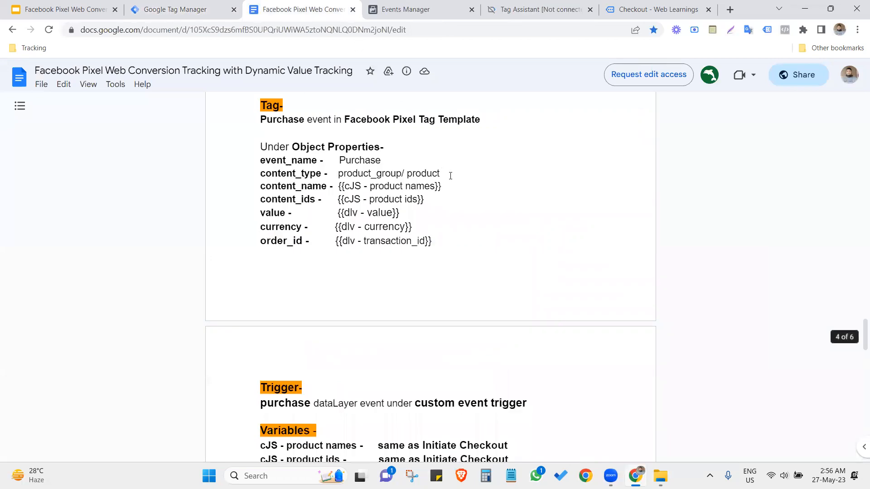
scroll(271, 307, "down", 3)
left_click_drag(261, 317, 301, 320)
left_click(153, 5)
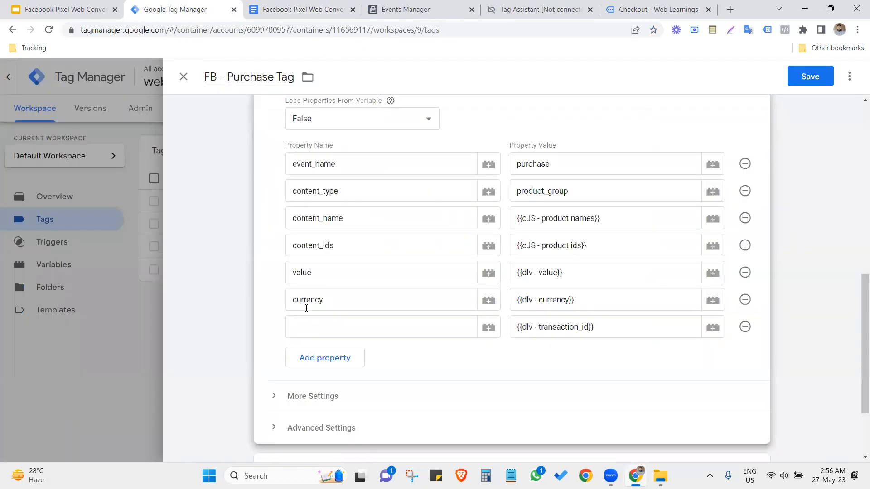
left_click(317, 334)
key("ctrl+v")
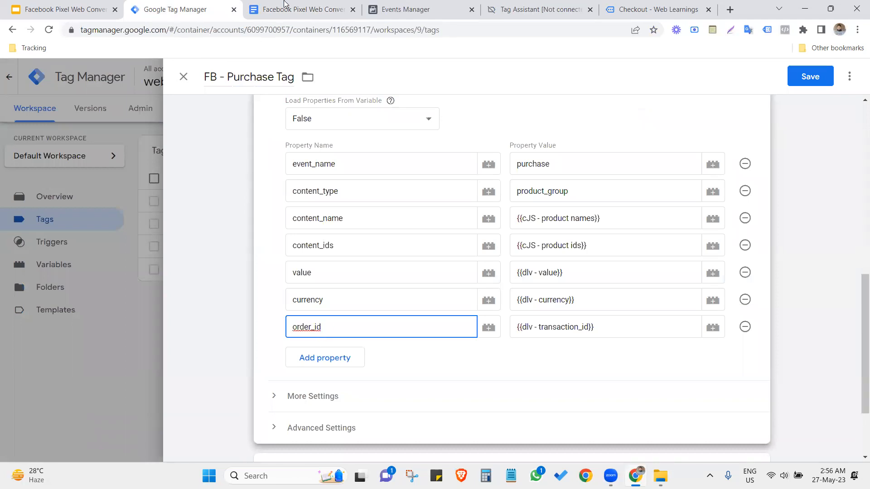
Step: Check the guide's object properties and trigger once more, and save the FB - Purchase Tag in Google Tag Manager
left_click(284, 5)
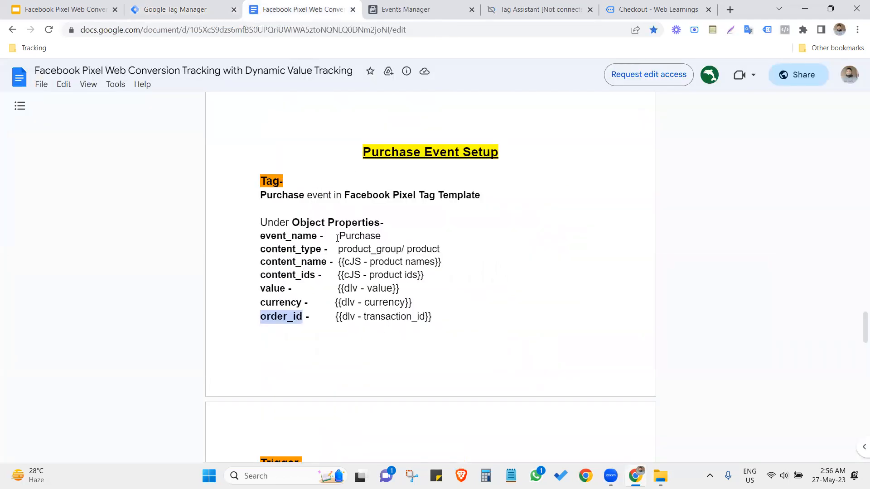
scroll(336, 237, "down", 3)
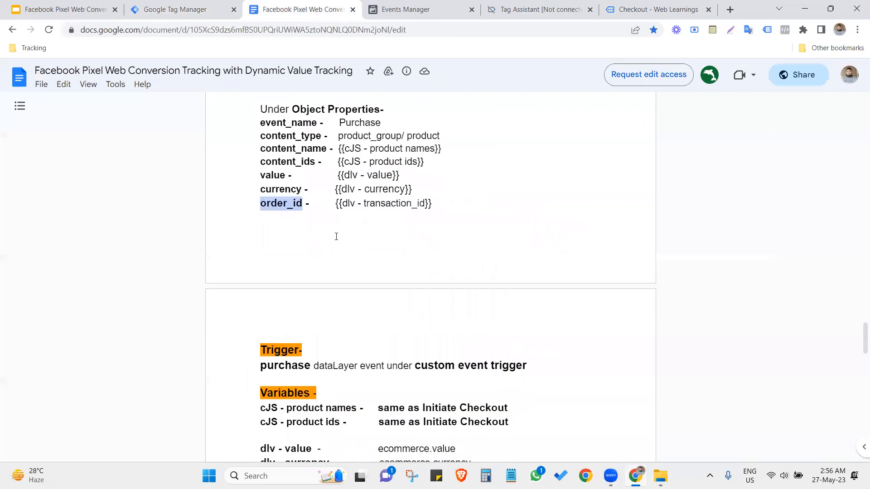
left_click(181, 5)
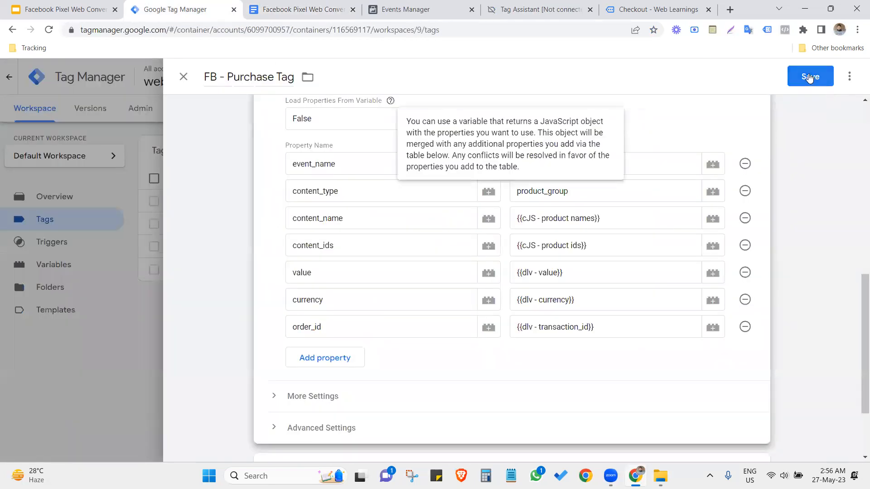
left_click(802, 76)
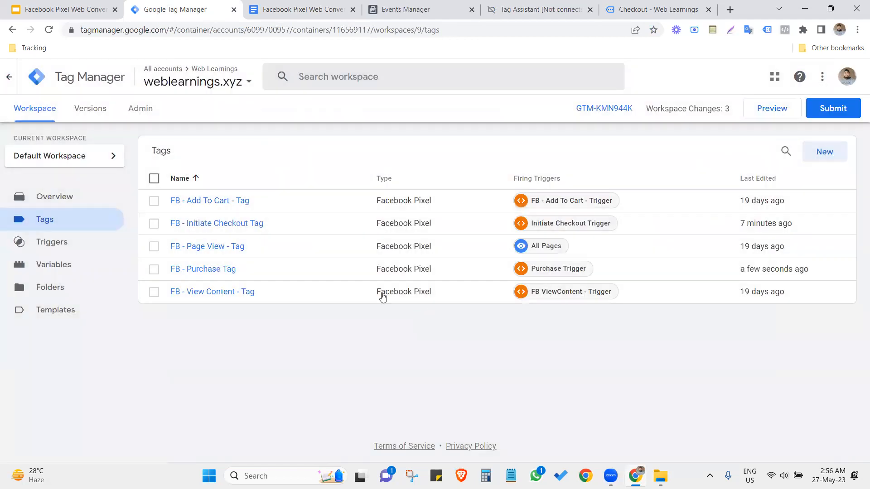
Step: Publish the workspace changes as a version named "Purchase Event" and return to the workspace
left_click(832, 108)
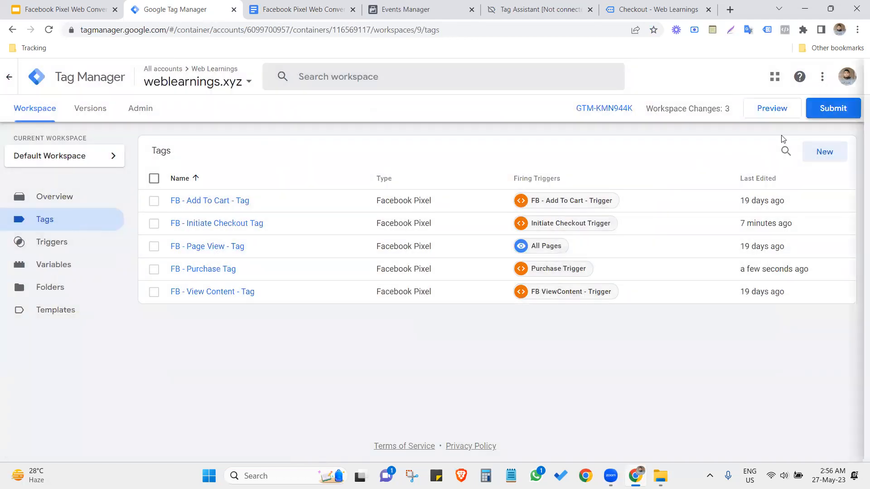
left_click(363, 216)
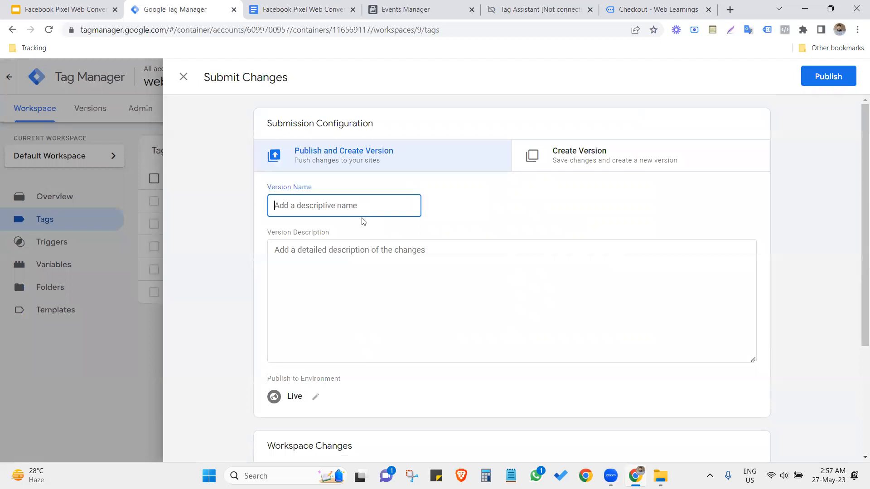
type("Purchase Event")
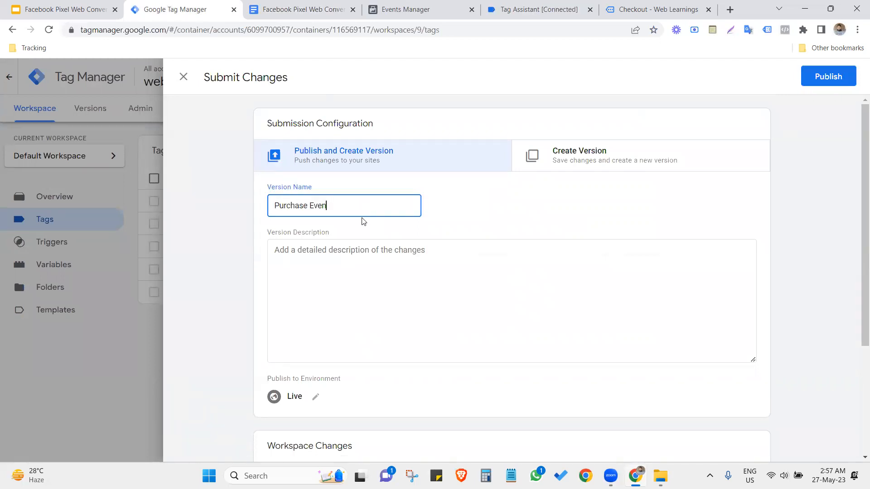
left_click(830, 77)
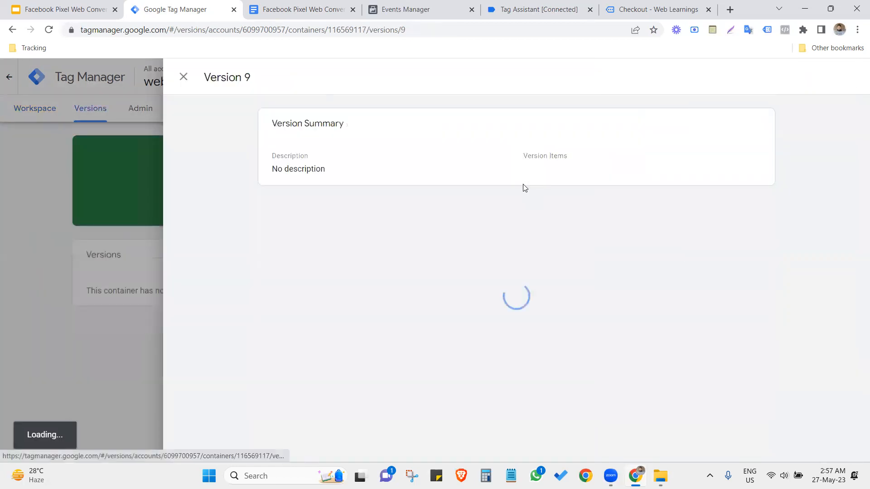
left_click(176, 84)
left_click(40, 108)
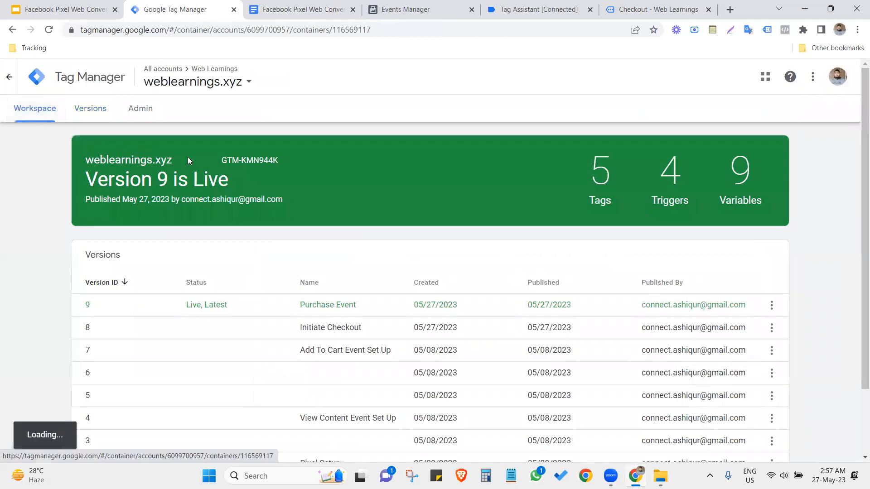
Step: Switch to Facebook Events Manager and examine the parameters of the received Purchase event under the test events
left_click(458, 5)
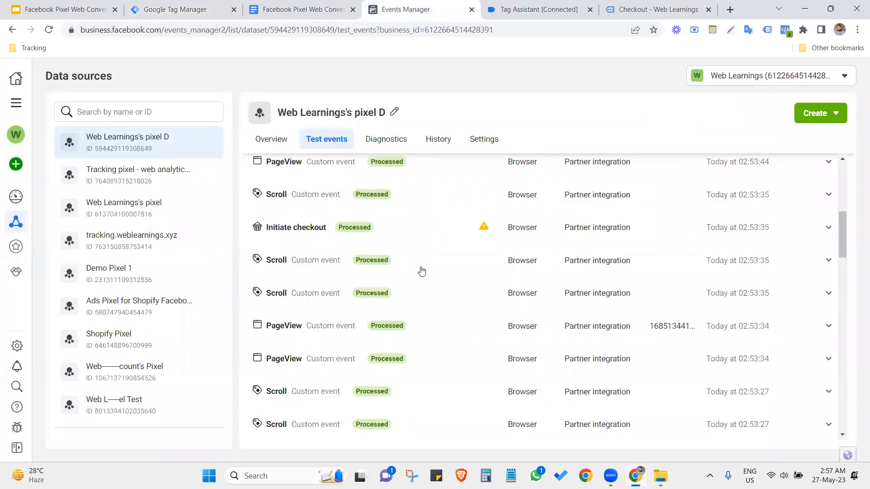
scroll(421, 270, "up", 5)
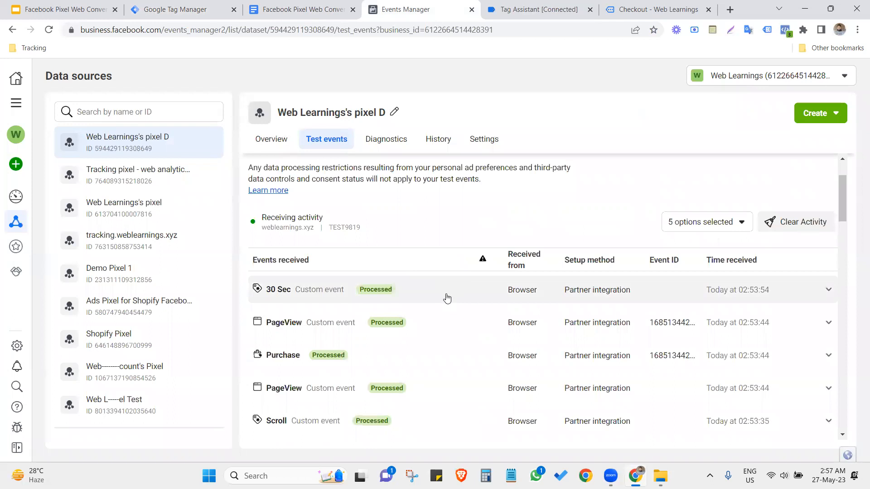
left_click(319, 360)
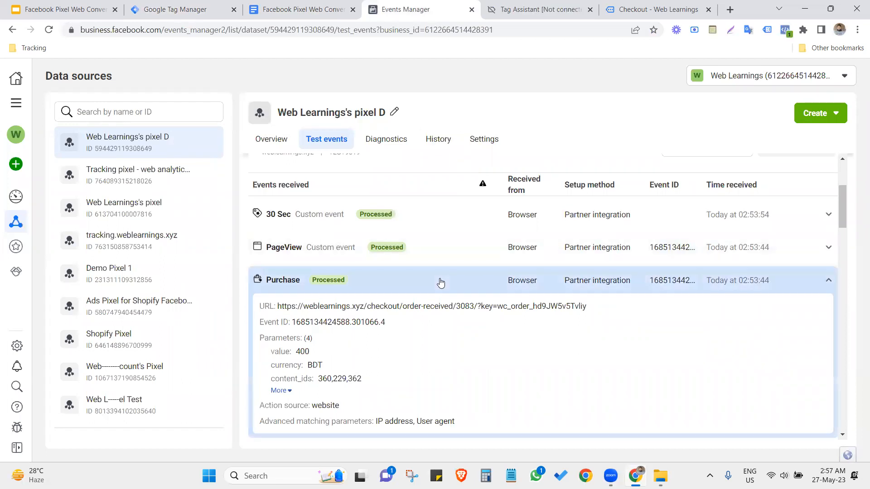
scroll(441, 283, "down", 2)
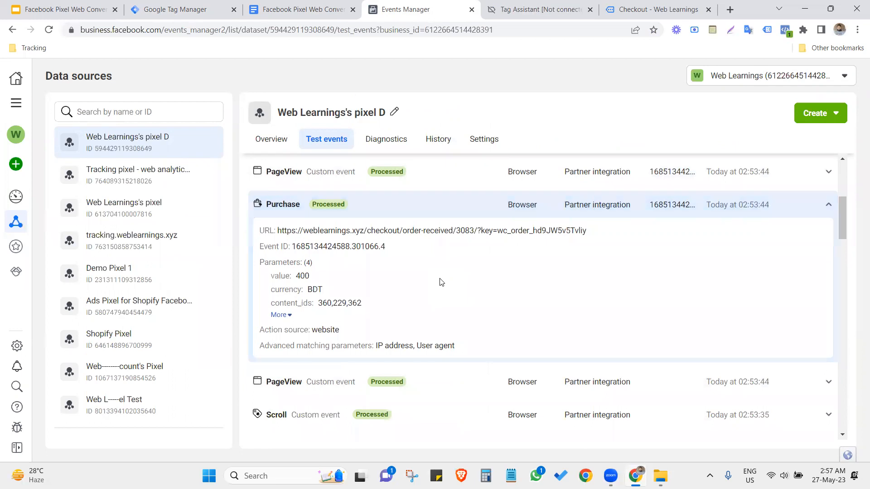
left_click(426, 207)
scroll(442, 224, "up", 6)
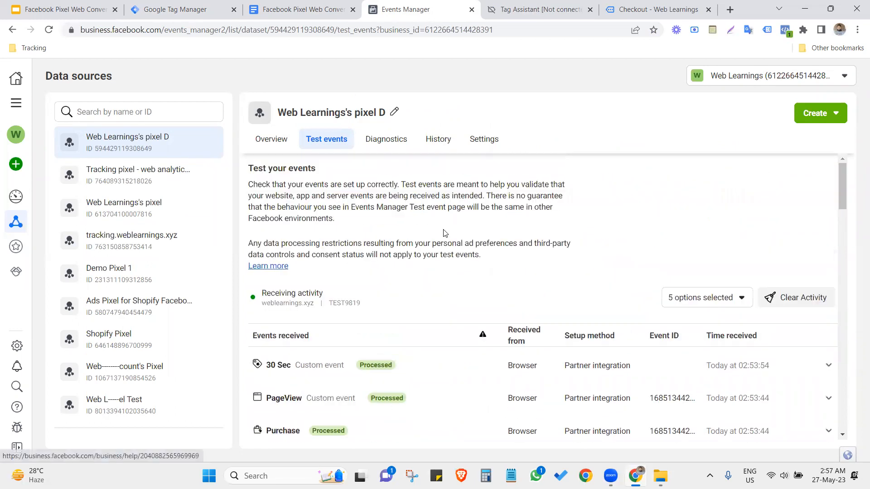
left_click(181, 7)
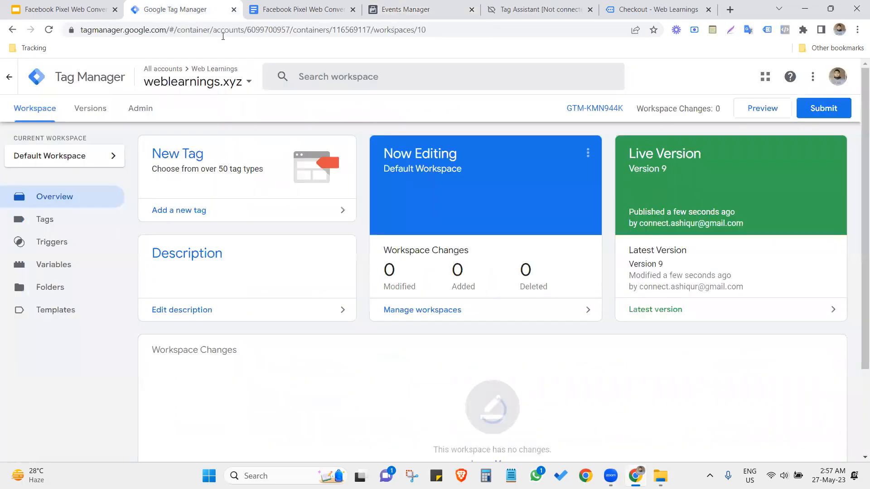
left_click(422, 10)
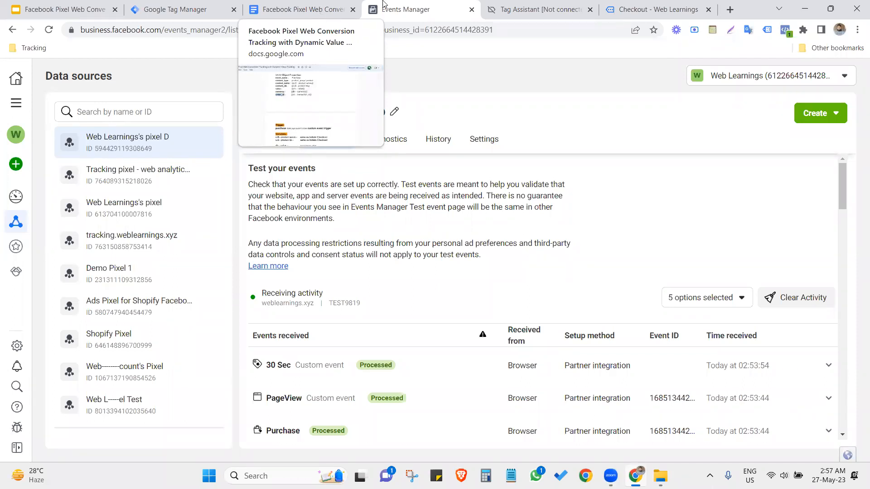
scroll(362, 406, "down", 2)
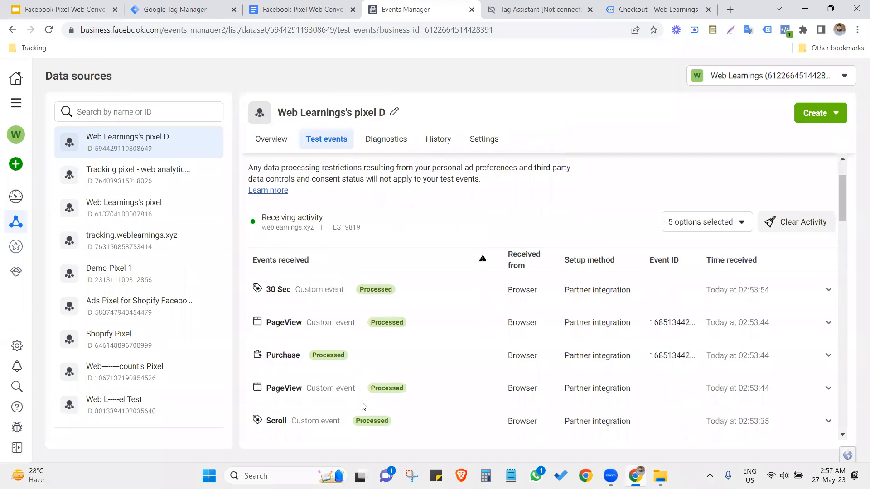
left_click(175, 9)
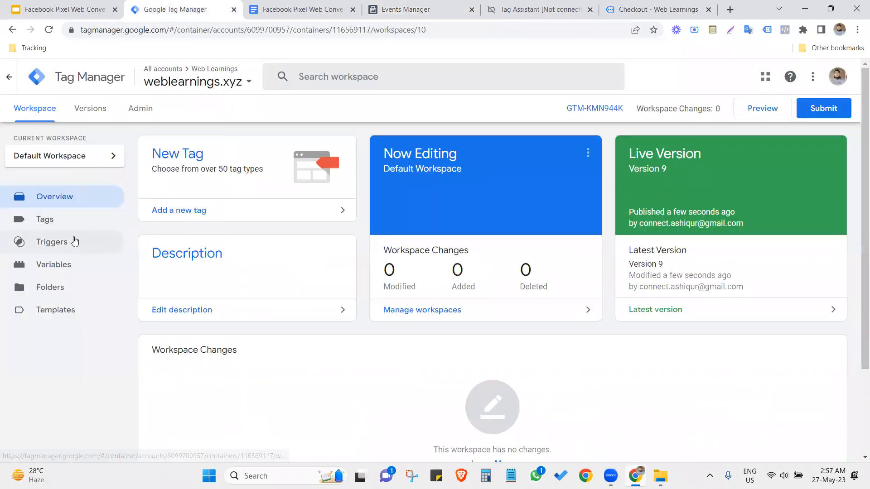
Step: Review the configurations of the FB - View Content - Tag and the FB - Add To Cart - Tag in Google Tag Manager
left_click(48, 219)
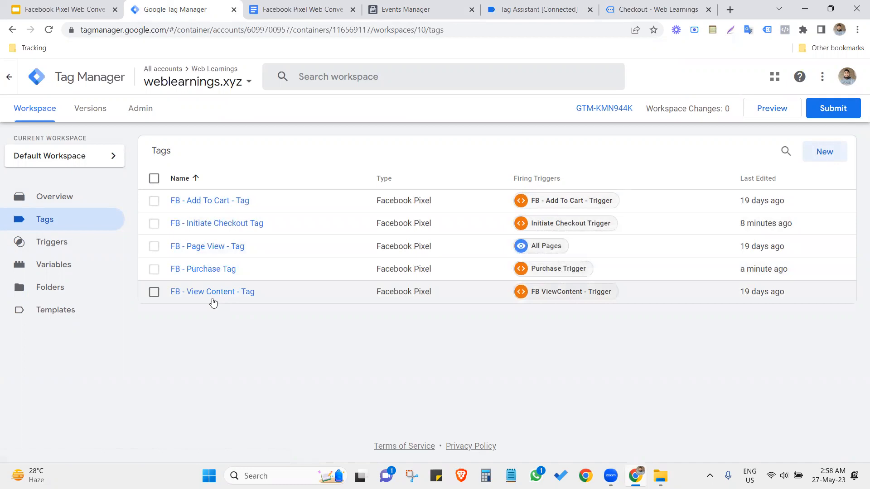
left_click(213, 301)
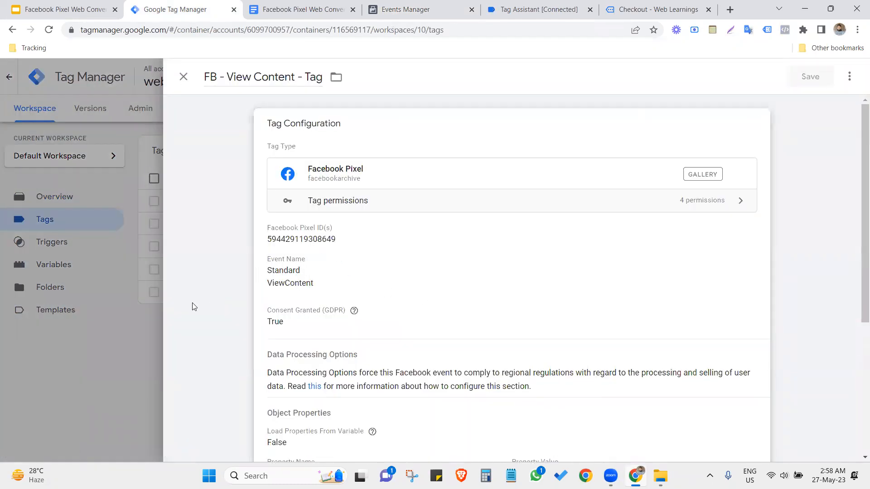
left_click(143, 331)
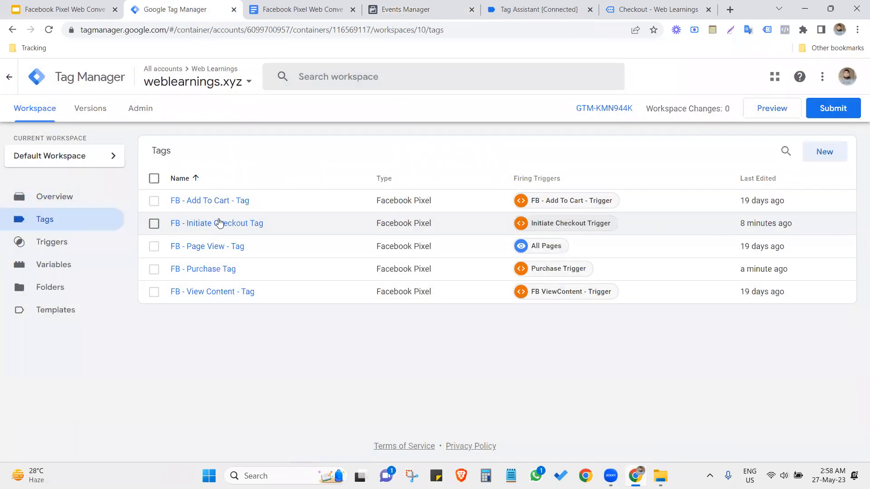
left_click(219, 200)
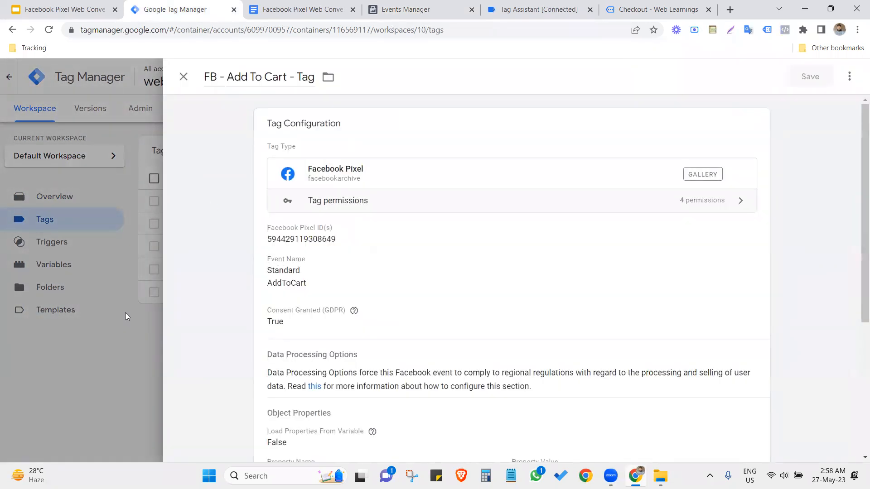
left_click(140, 307)
Step: Review the received test events in Events Manager, load weblearnings.xyz in a new tab, and recheck the events
left_click(410, 10)
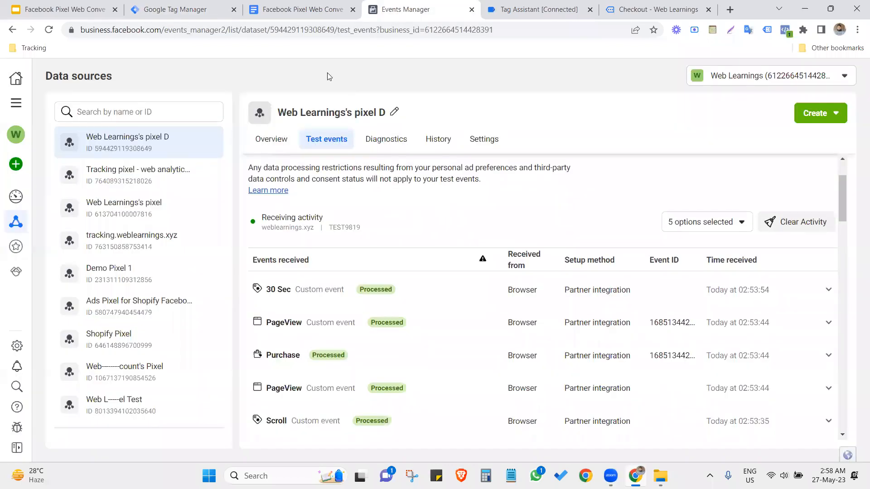
scroll(456, 261, "up", 2)
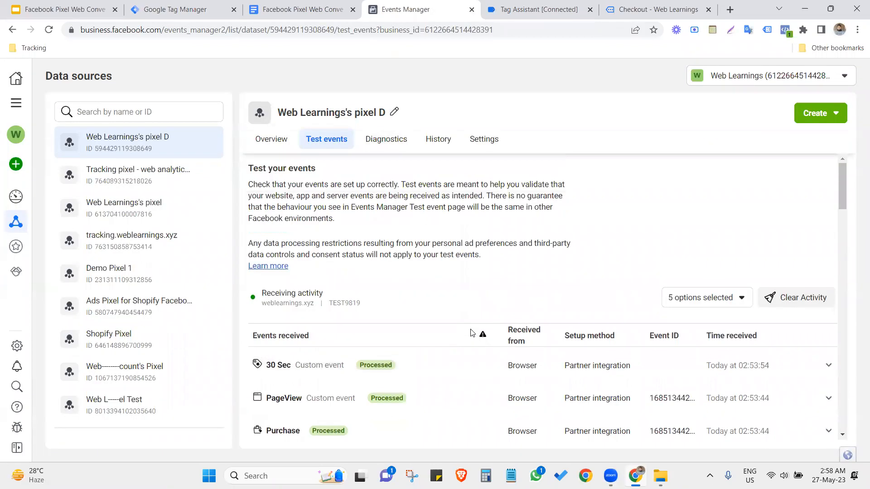
scroll(450, 357, "down", 1)
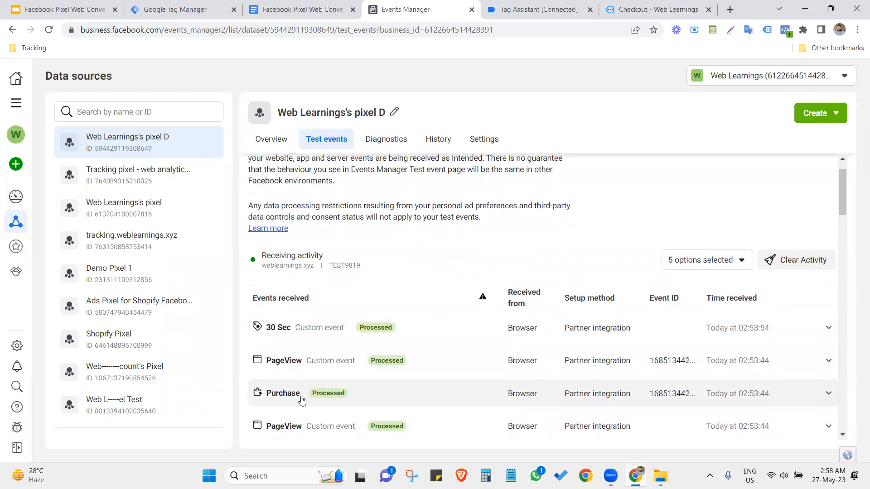
right_click(404, 6)
left_click(408, 13)
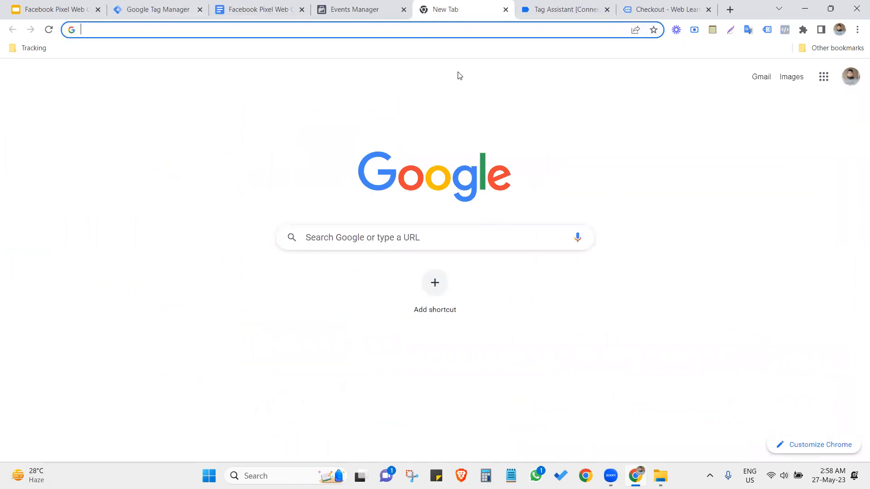
type("we")
key("Return")
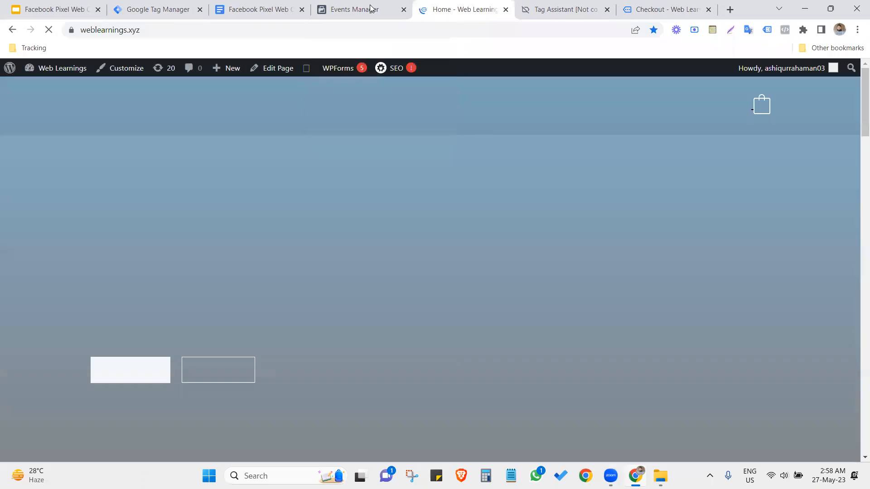
left_click(371, 9)
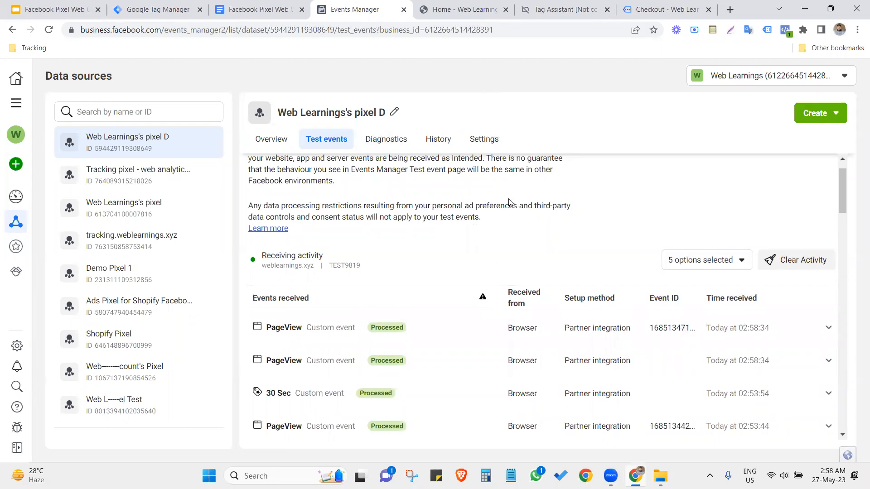
Step: On the store site, add one Anchor Bracelet to the cart and proceed to checkout
left_click(485, 5)
scroll(456, 240, "down", 15)
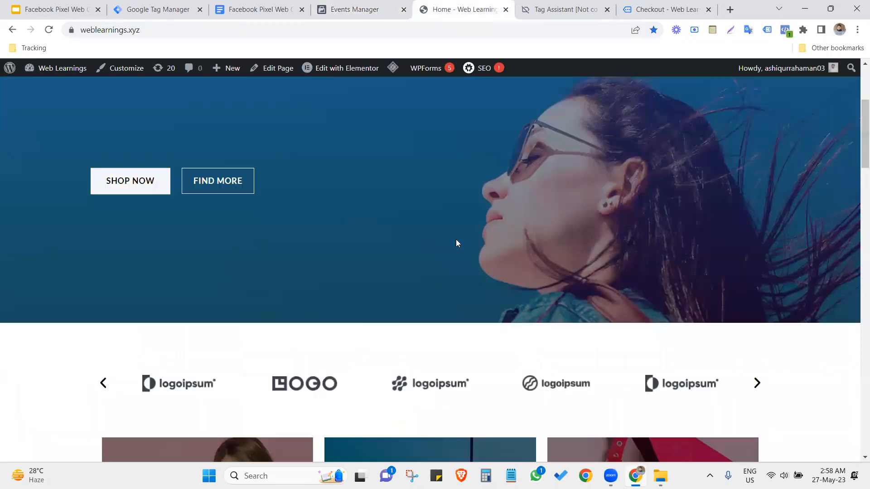
scroll(163, 345, "down", 5)
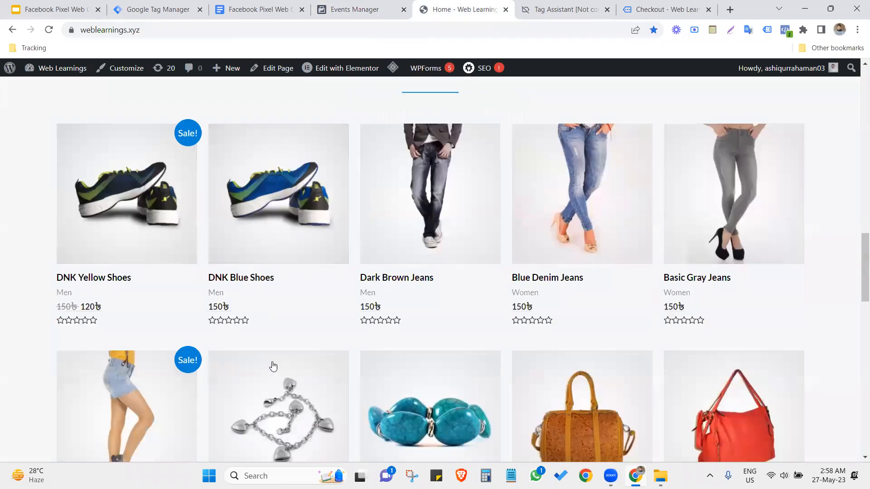
left_click(271, 389)
scroll(294, 399, "down", 2)
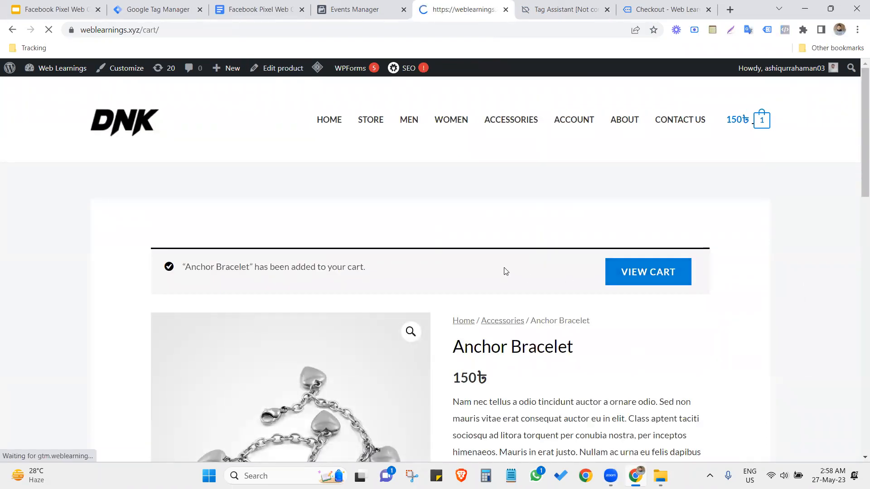
scroll(657, 363, "down", 3)
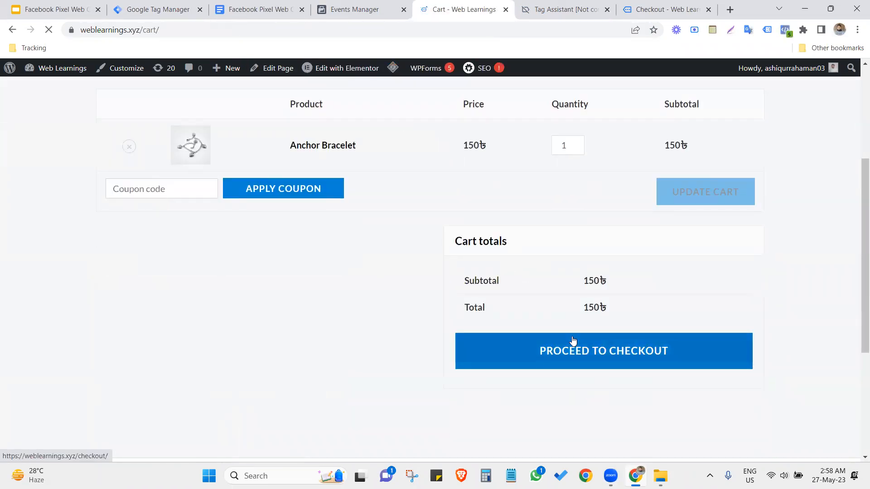
left_click(573, 343)
Step: Place the Anchor Bracelet order from the store's checkout page with cash on delivery
left_click(379, 4)
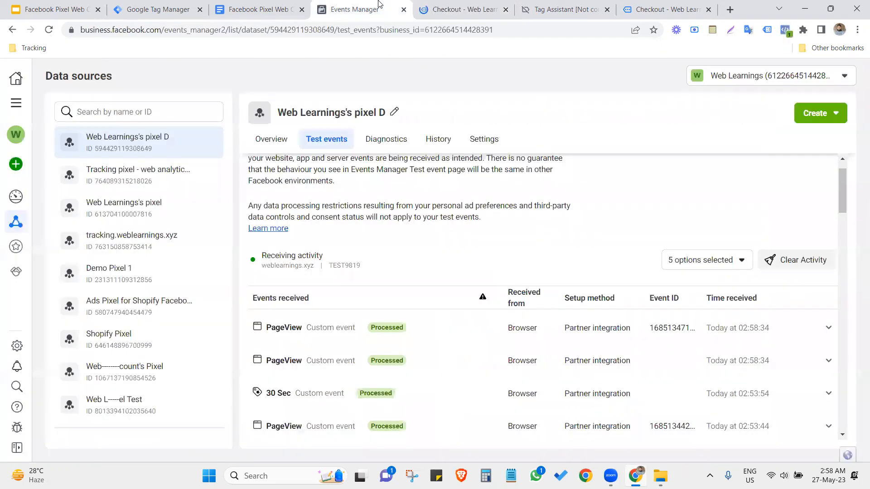
left_click(463, 5)
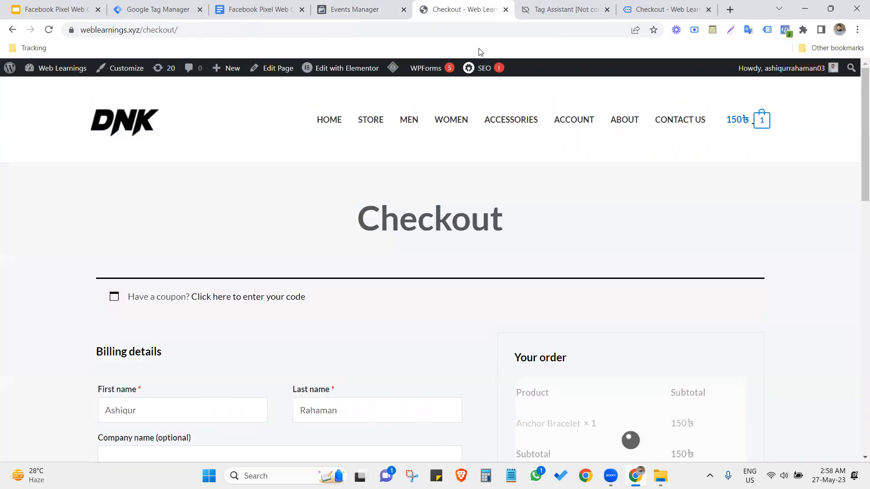
scroll(539, 184, "down", 5)
scroll(539, 184, "down", 4)
left_click(575, 309)
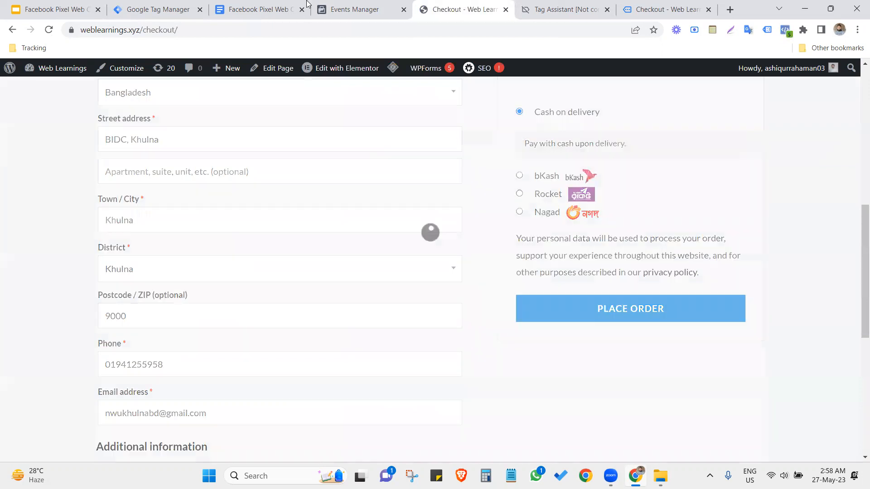
Step: Switch to Events Manager and expand the newly received Purchase event in the test events
left_click(316, 4)
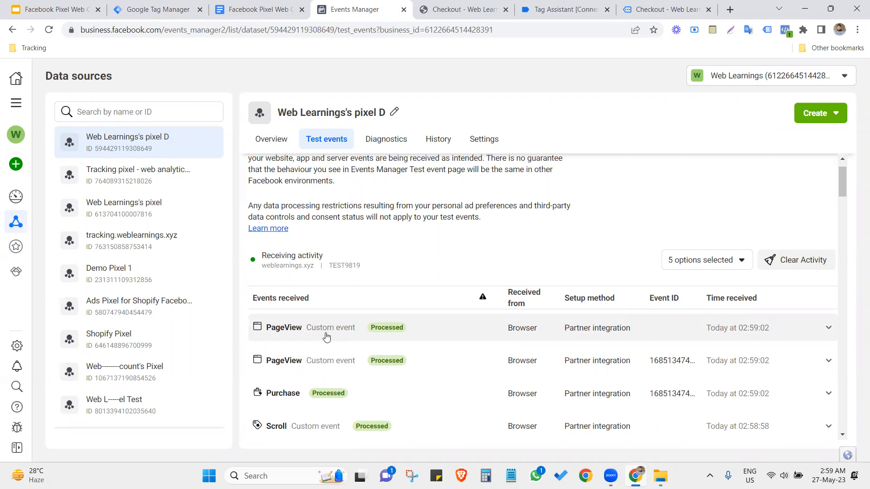
scroll(389, 374, "down", 2)
scroll(394, 366, "up", 2)
scroll(398, 347, "up", 1)
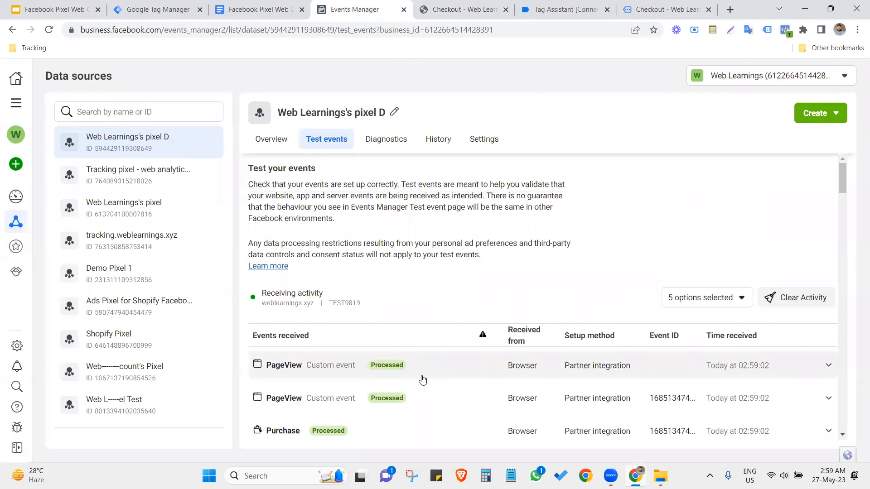
scroll(418, 382, "down", 3)
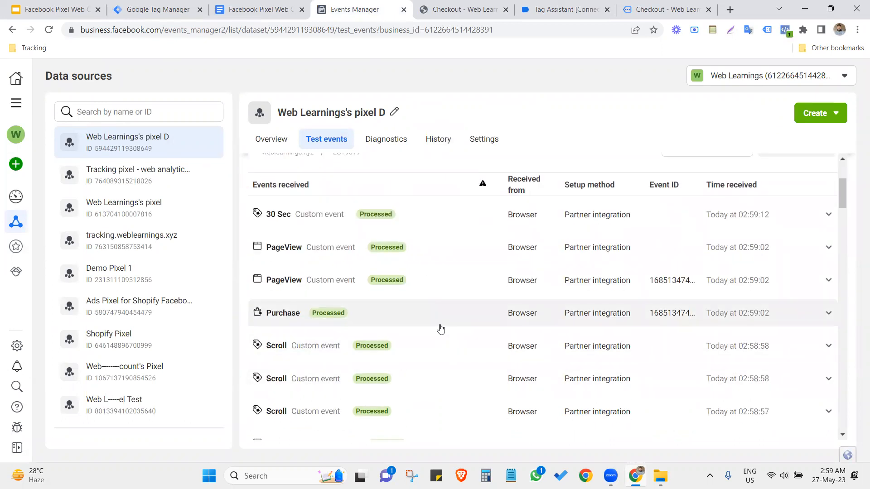
left_click(334, 313)
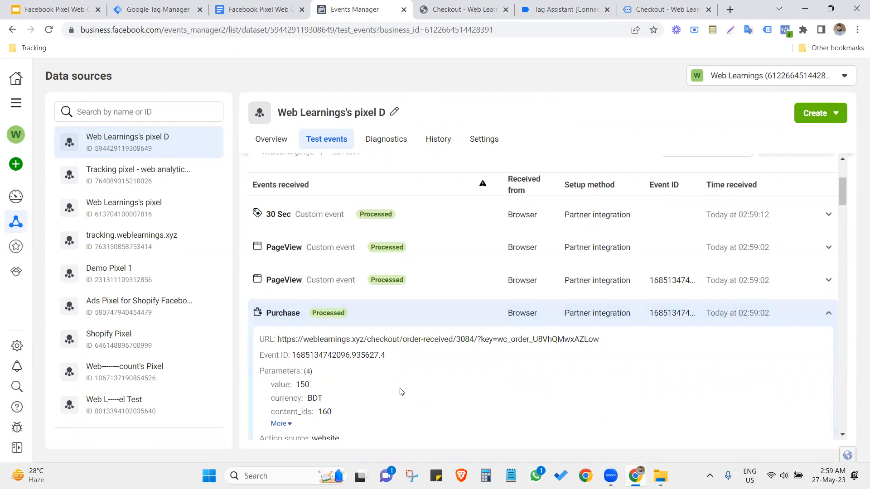
Step: Check the total and the order number on the store's order confirmation page
left_click(489, 14)
scroll(408, 227, "down", 2)
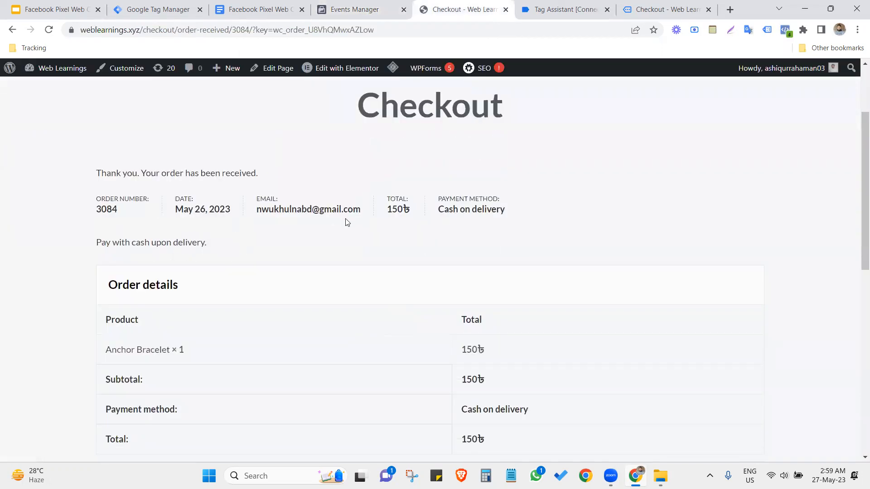
left_click_drag(385, 211, 401, 210)
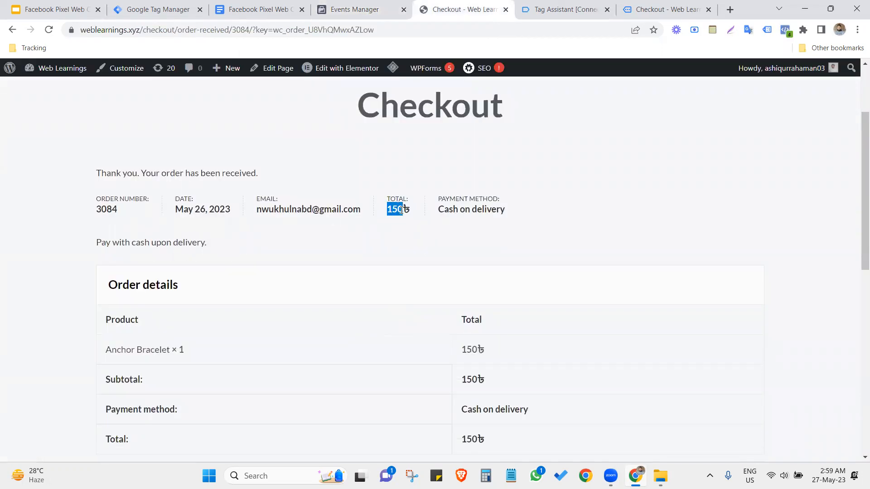
double_click(104, 208)
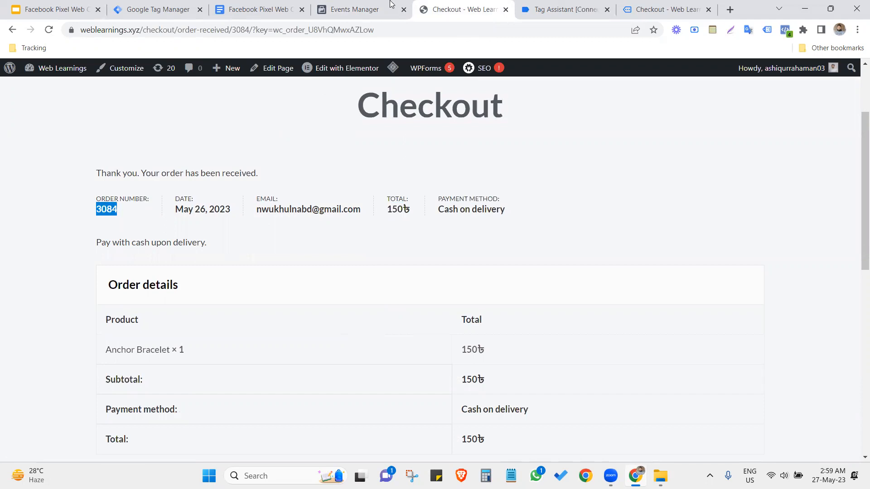
Step: Return to Events Manager and show the full parameter list of the newest Purchase event
left_click(392, 4)
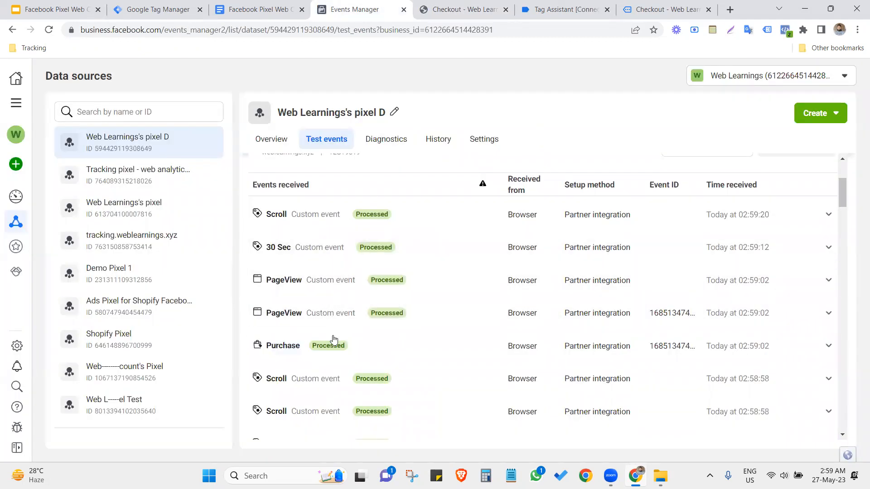
left_click(334, 342)
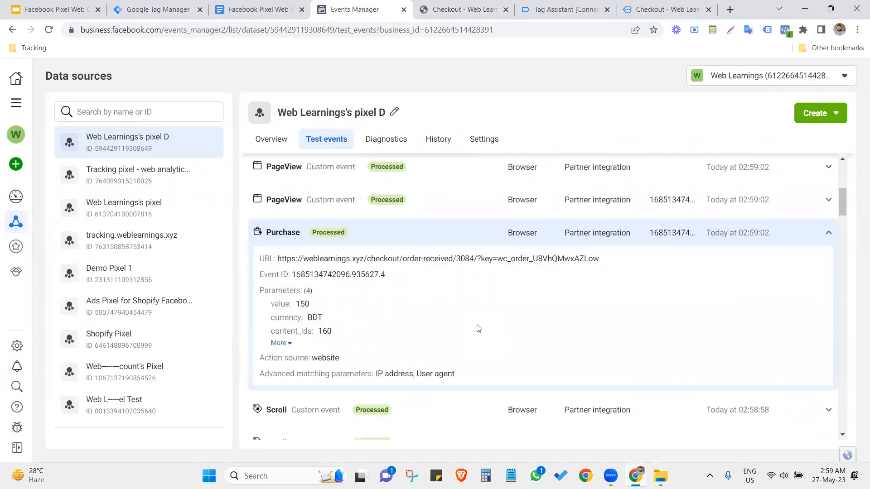
left_click(280, 344)
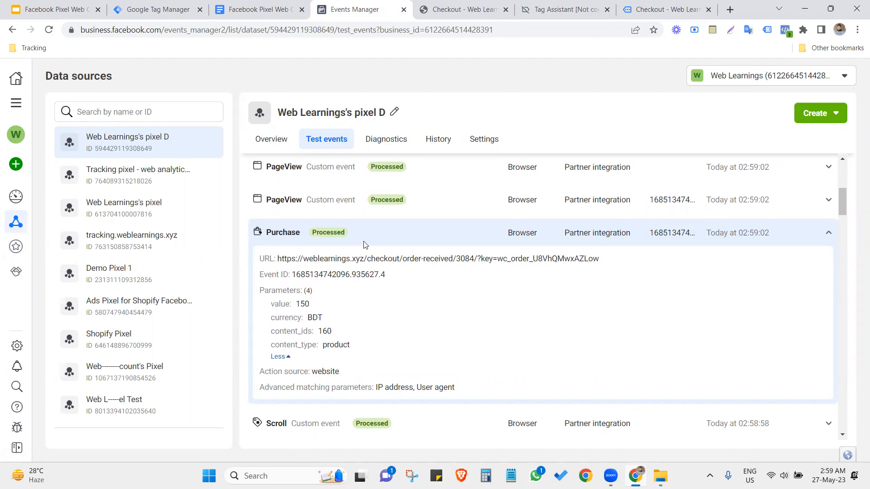
Step: Compare the order details on the confirmation page with all parameters of the Purchase event in Events Manager
left_click(485, 4)
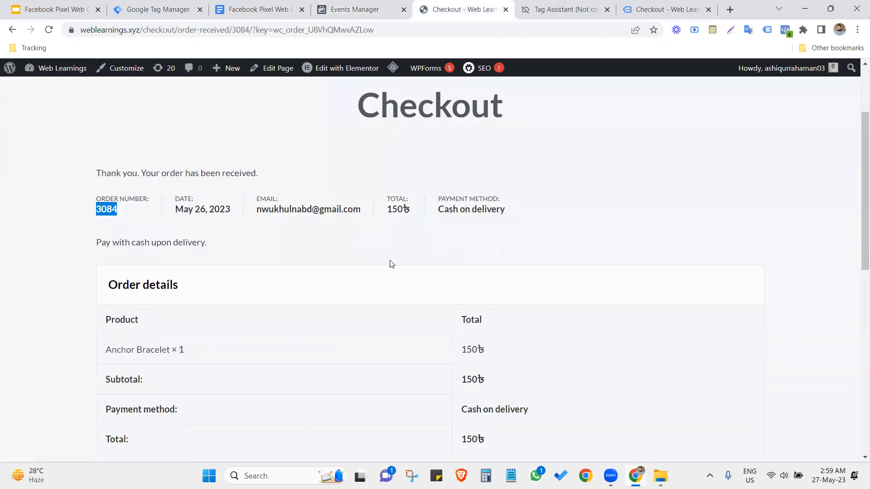
scroll(389, 263, "down", 2)
scroll(321, 250, "down", 1)
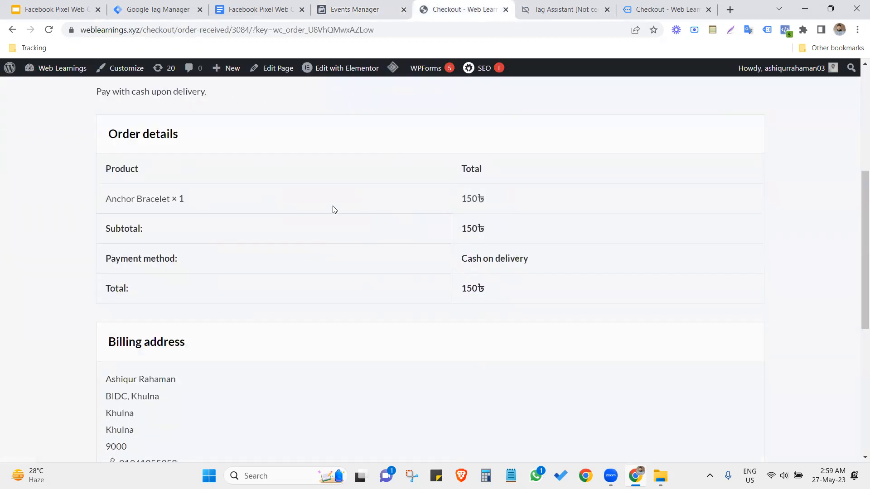
left_click(388, 5)
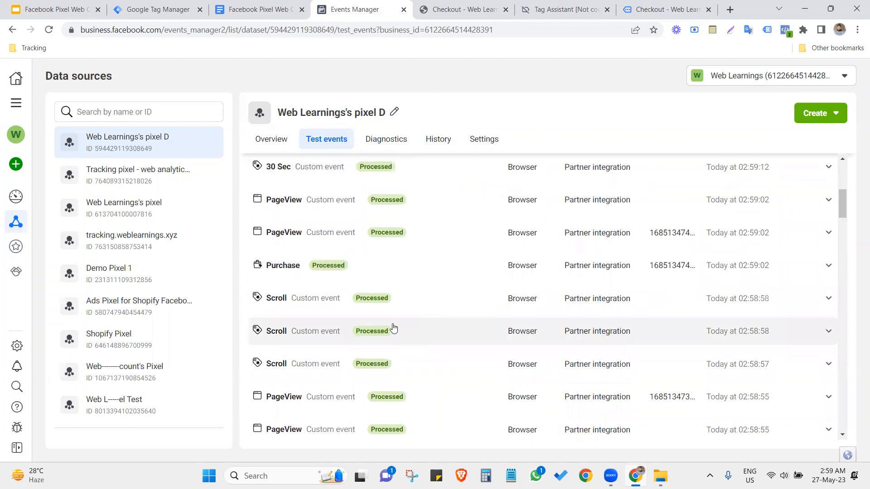
left_click(407, 266)
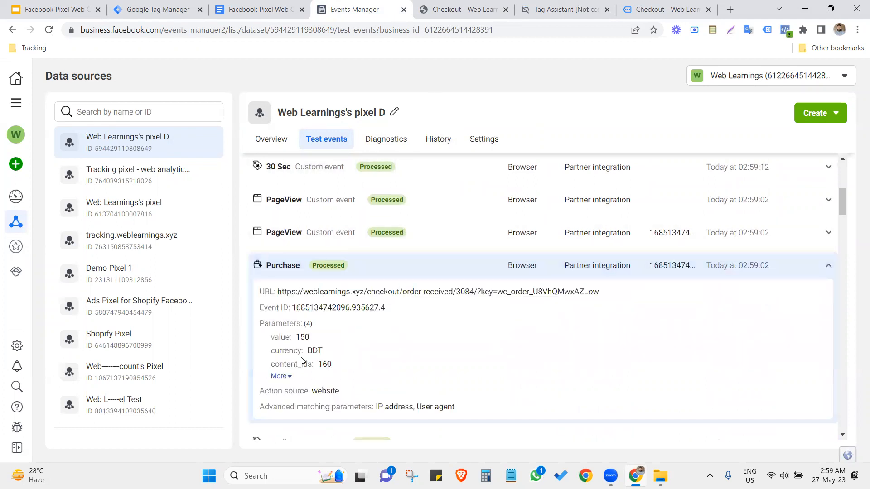
left_click(280, 377)
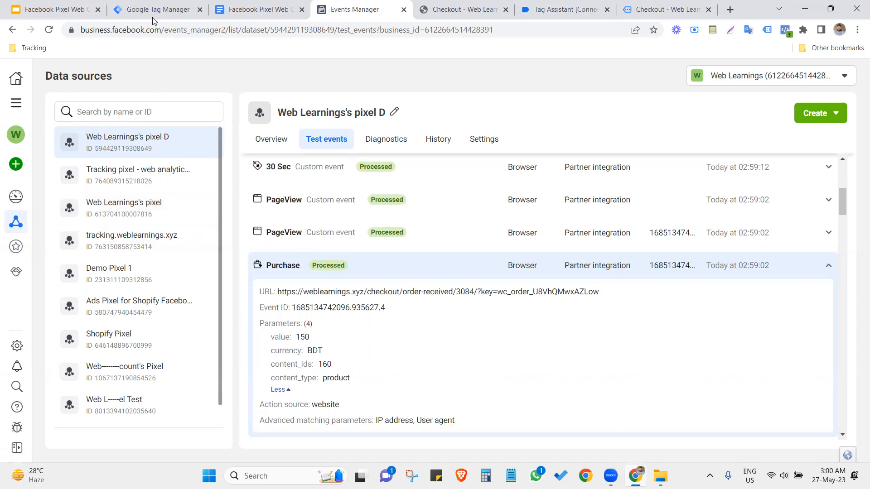
Step: Look at the Tag Manager tag list and open the WordPress admin dashboard of weblearnings.xyz in a new tab
left_click(138, 10)
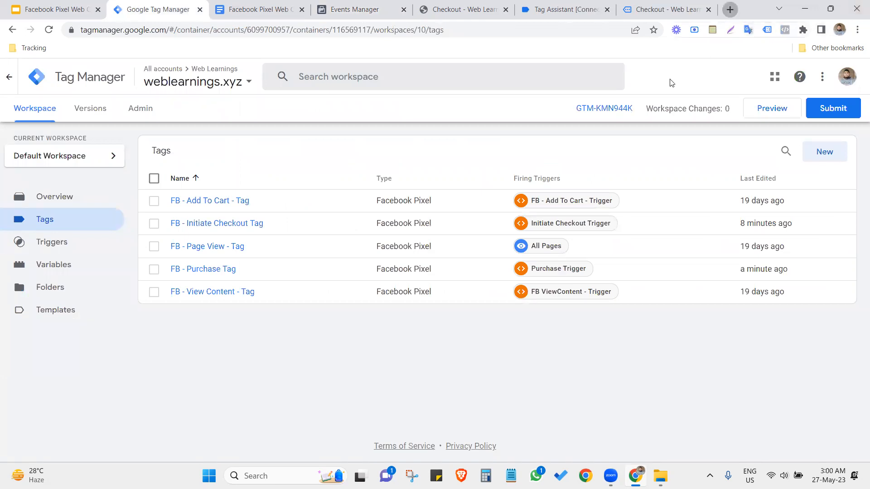
key("ctrl+t")
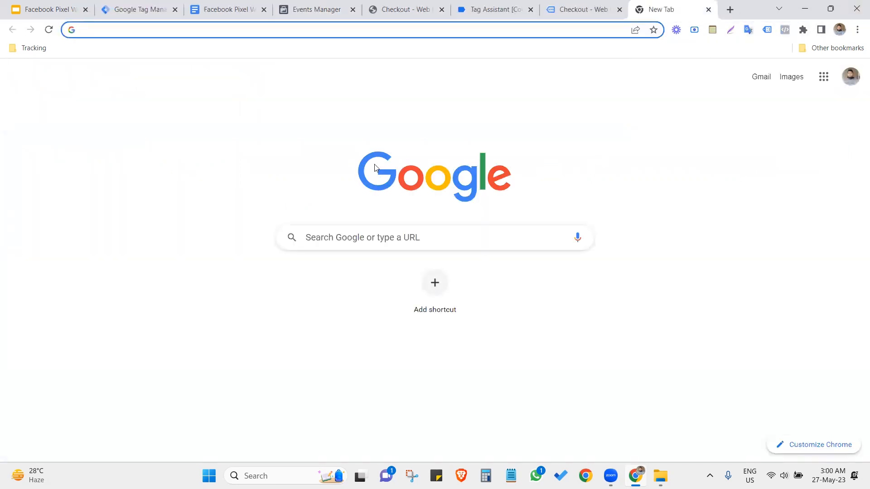
type("weblearnings.xyz")
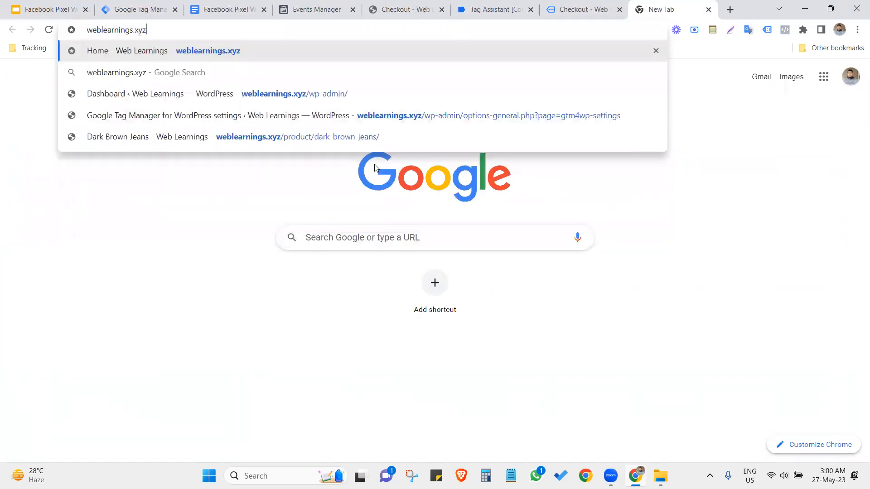
type("/w4")
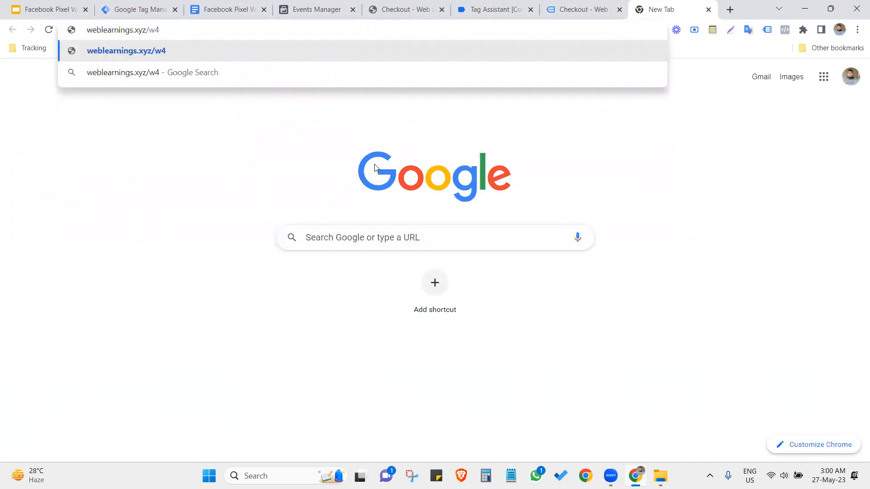
key("BackSpace")
type("p")
key("Return")
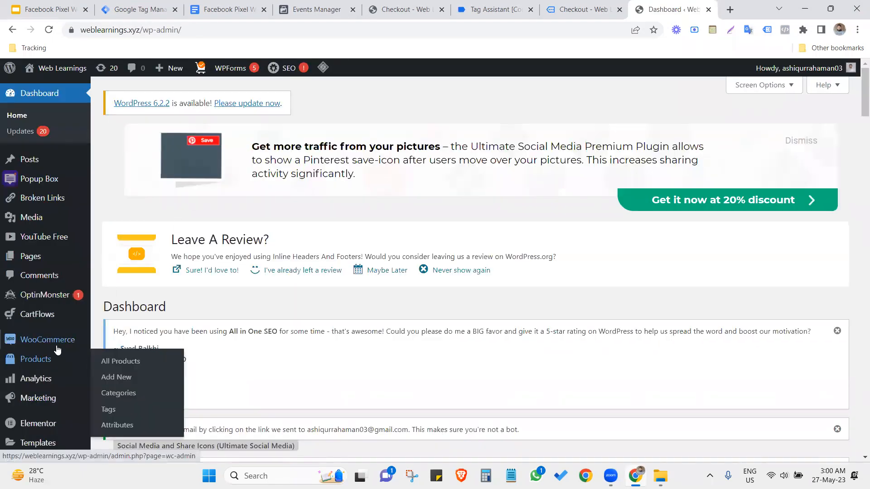
Step: Open the Google Tag Manager plugin settings from the WordPress dashboard
mouse_move(56, 350)
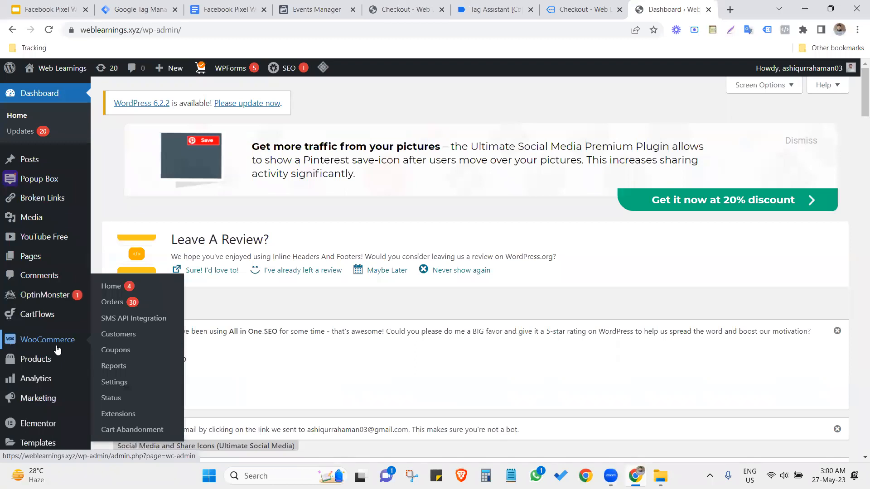
scroll(57, 350, "down", 2)
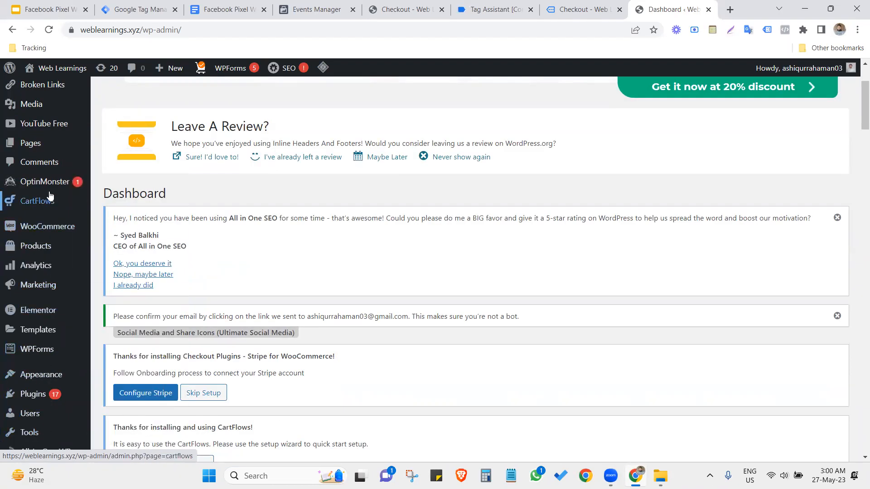
scroll(52, 258, "down", 2)
mouse_move(49, 300)
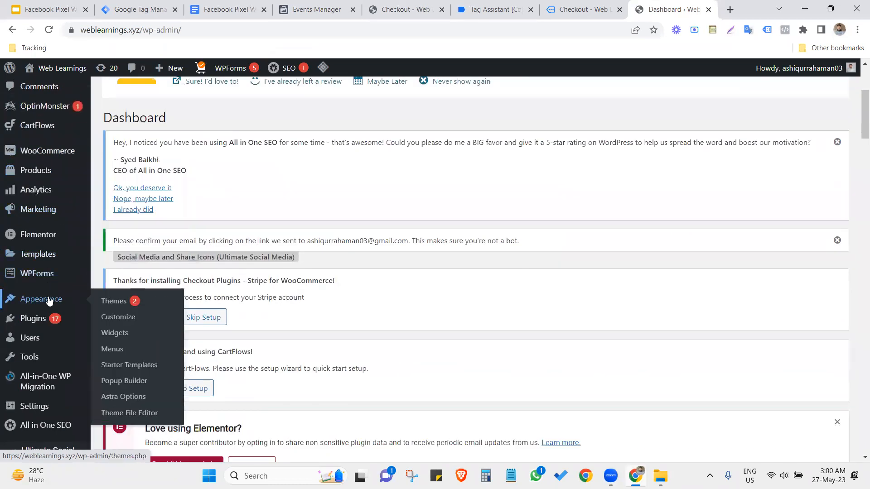
scroll(51, 306, "down", 1)
mouse_move(34, 369)
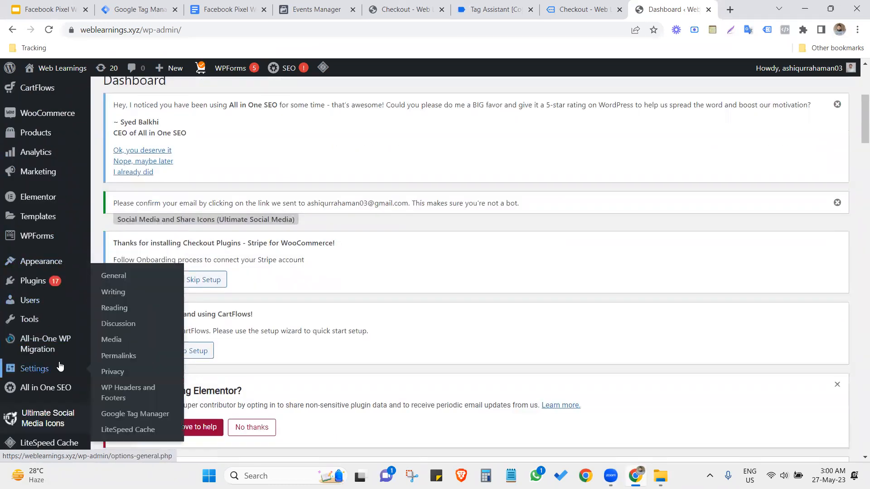
left_click(128, 413)
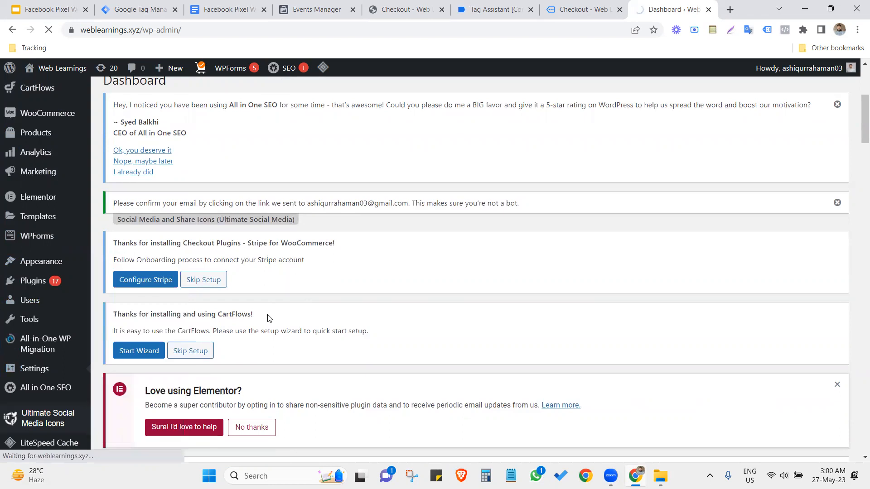
Step: Leave only GTM-KMN944K as the plugin's Google Tag Manager ID and save the settings
scroll(261, 330, "down", 10)
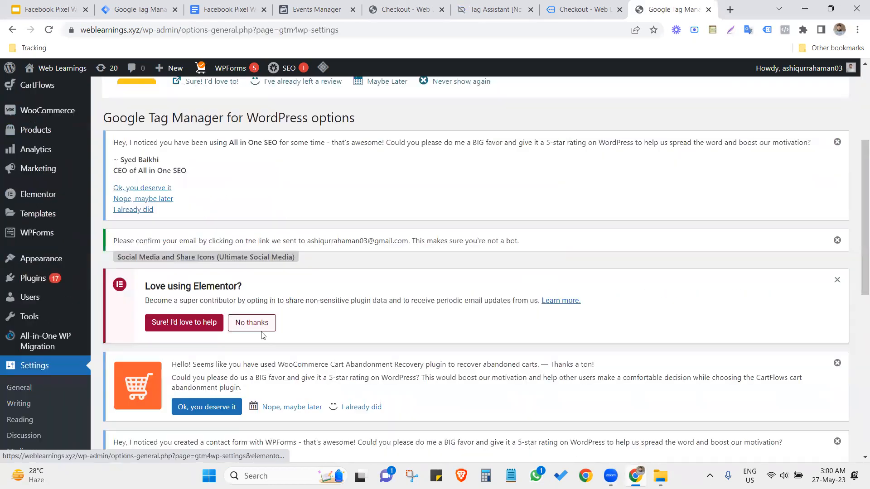
scroll(287, 290, "down", 1)
left_click_drag(294, 278, 190, 283)
key("BackSpace")
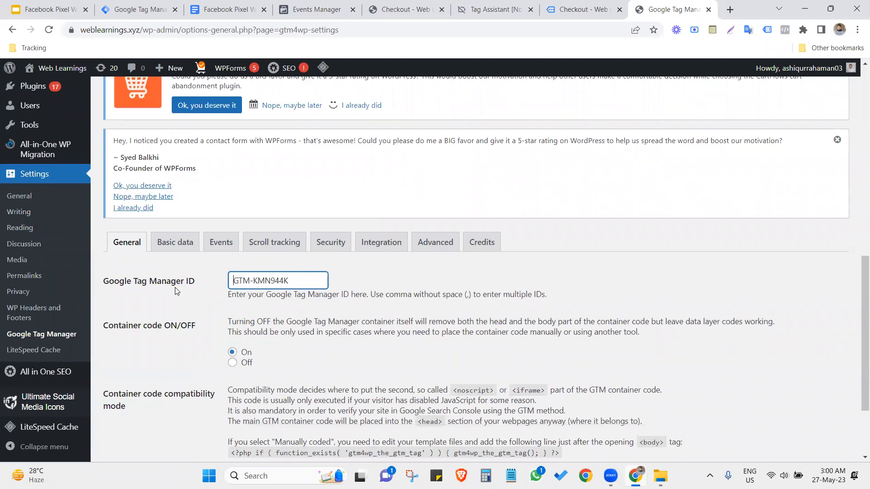
scroll(159, 347, "down", 3)
left_click(146, 399)
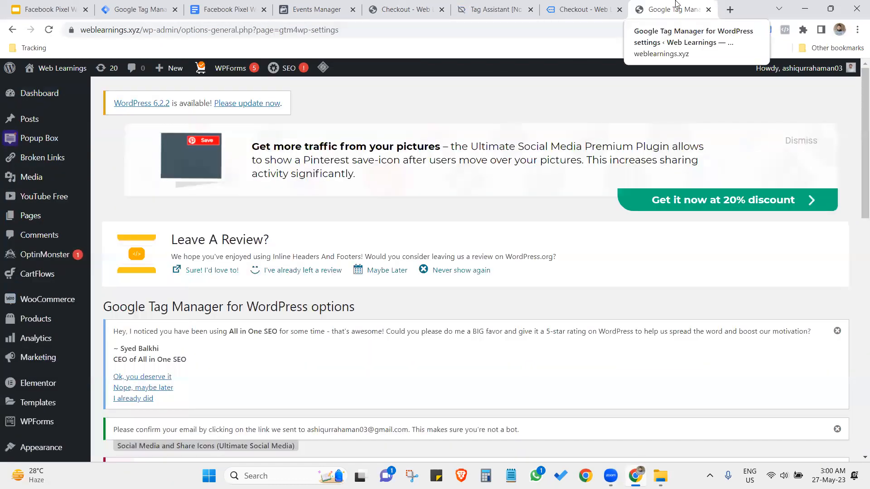
Step: Close the WordPress settings page, return to Events Manager and clear the test session's activity
key("ctrl+w")
left_click(338, 4)
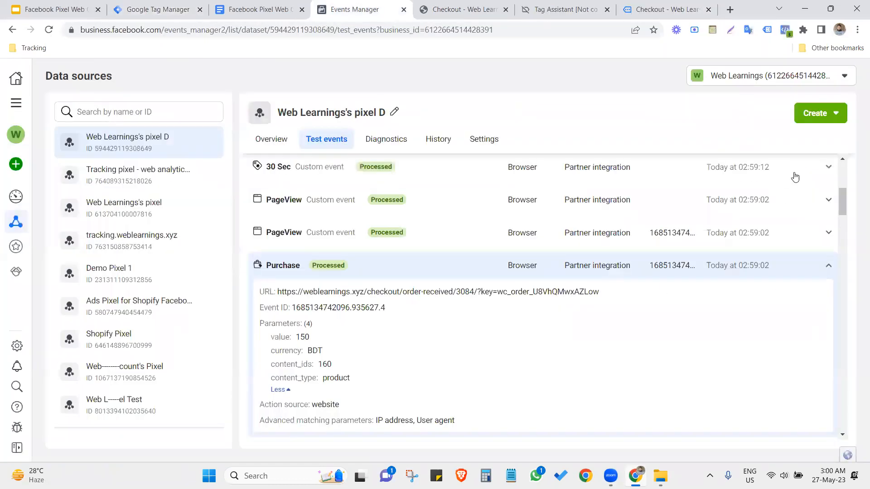
scroll(759, 246, "up", 4)
scroll(758, 245, "up", 2)
left_click(790, 298)
left_click(563, 241)
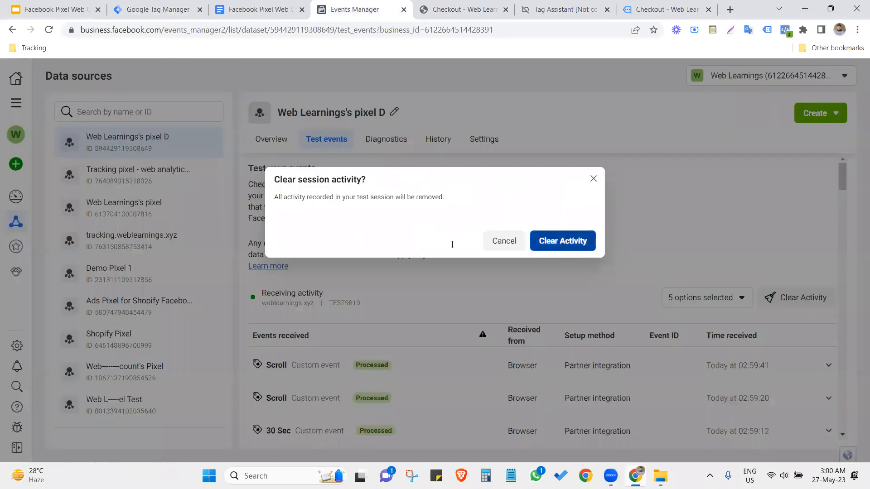
Step: Close the old checkout and Tag Assistant pages and start a new preview of the container in Tag Manager
left_click(451, 4)
key("ctrl+w")
key("ctrl+w")
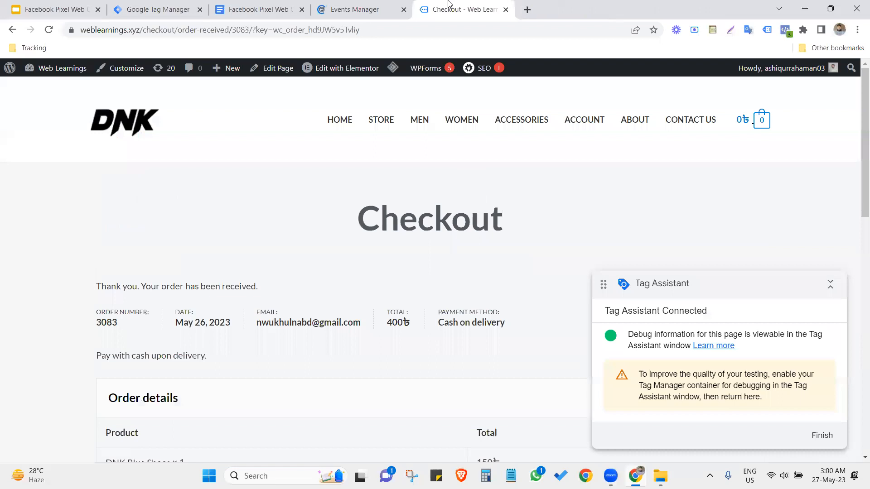
key("ctrl+w")
left_click(209, 8)
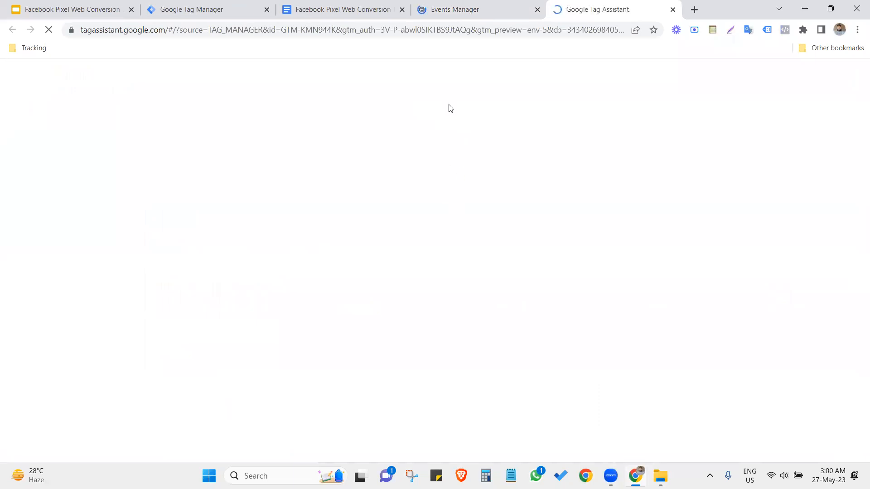
Step: Check the test events in Events Manager and view the configuration of FB - Add To Cart - Tag in Tag Manager
left_click(502, 5)
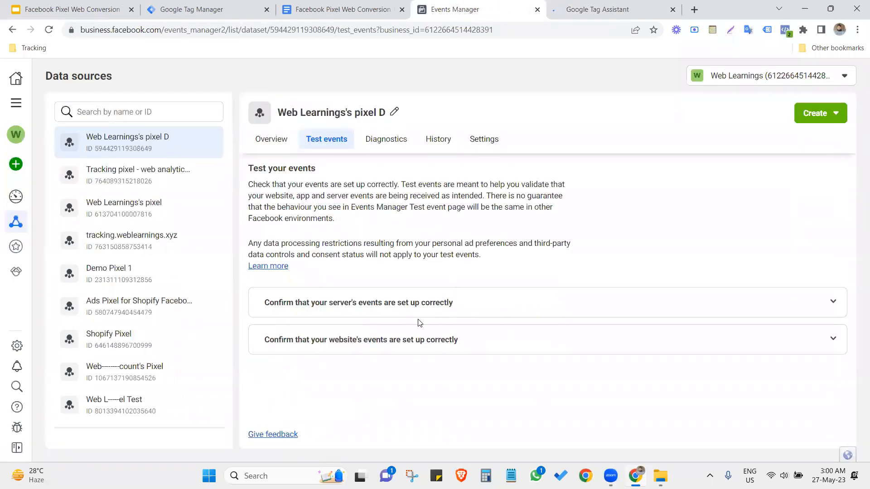
left_click(218, 6)
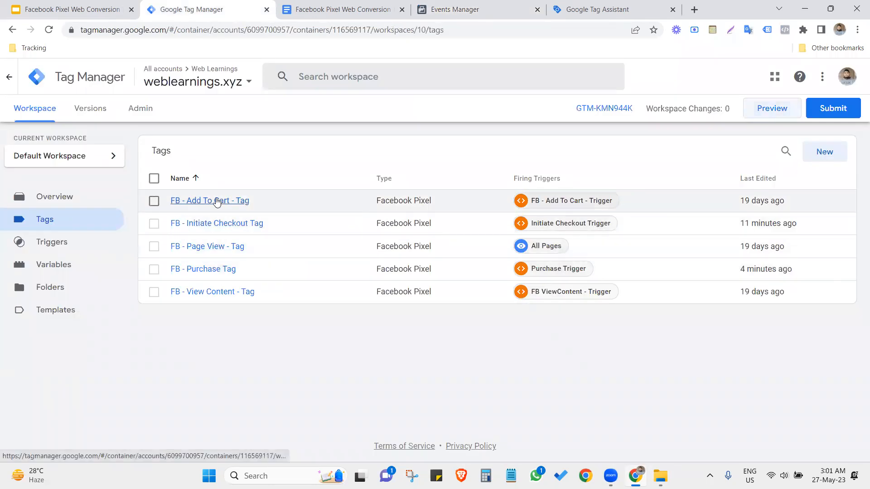
left_click(217, 201)
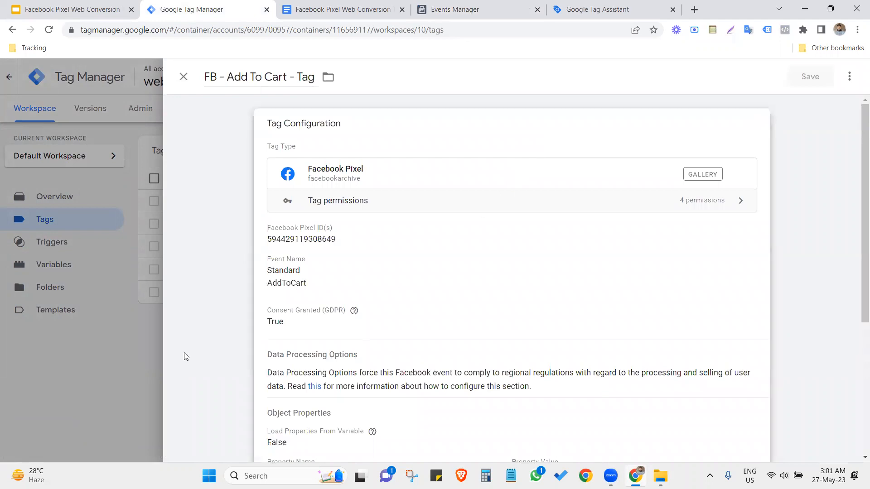
left_click(142, 357)
left_click(608, 4)
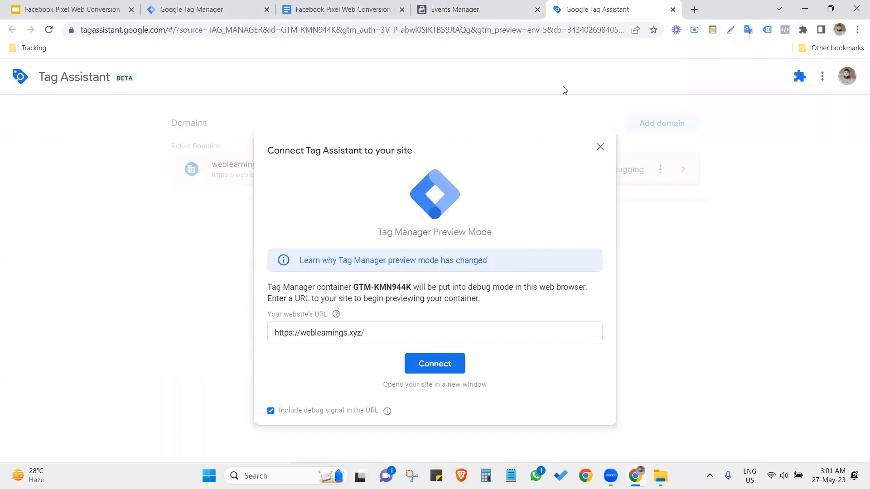
left_click(432, 355)
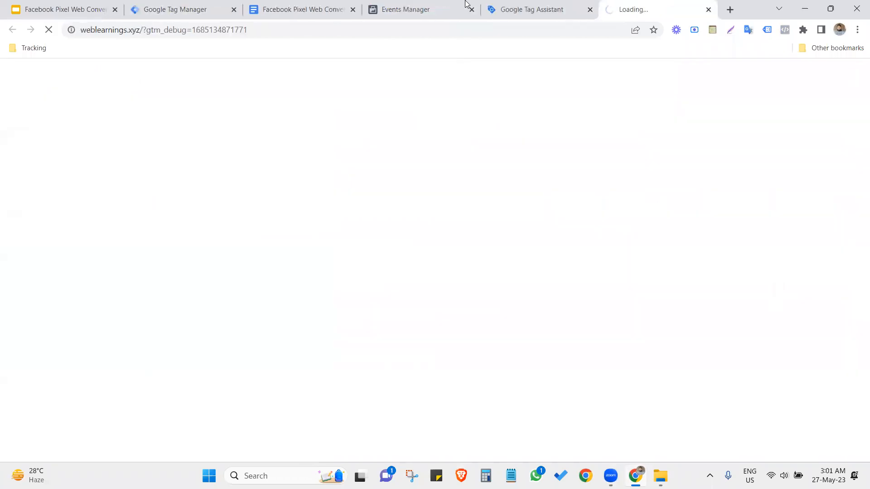
left_click(467, 3)
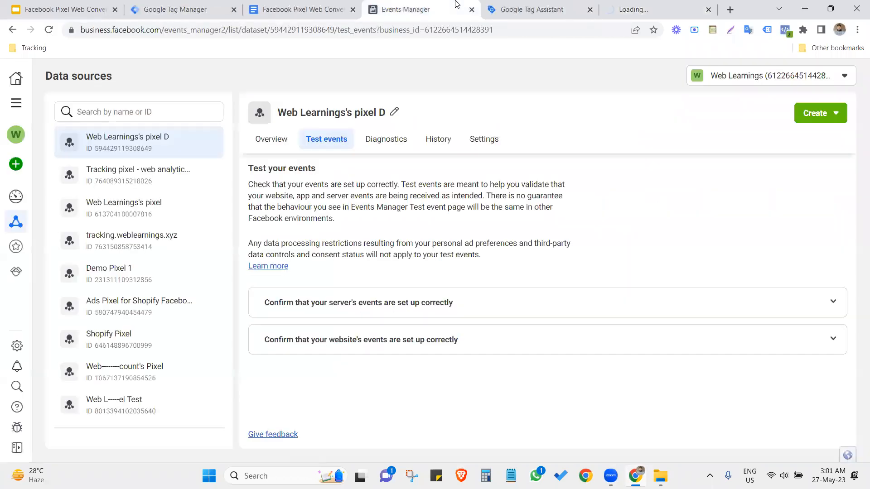
left_click(659, 12)
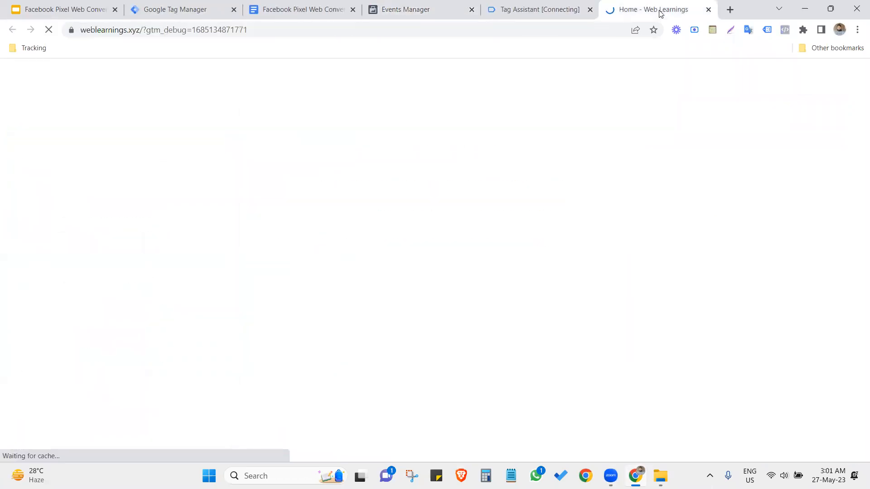
Step: Add one DNK Blue Shoes from the featured products to the cart and proceed to checkout
scroll(567, 208, "down", 8)
scroll(453, 265, "down", 10)
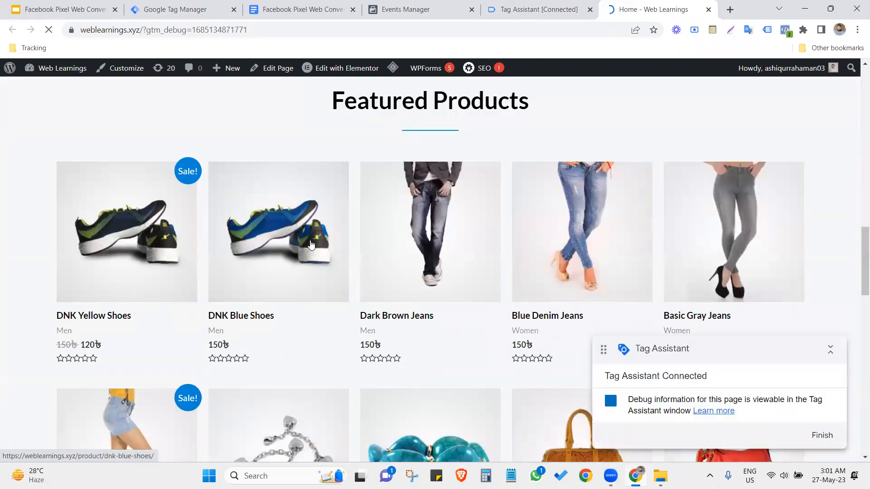
left_click(311, 245)
scroll(614, 326, "down", 3)
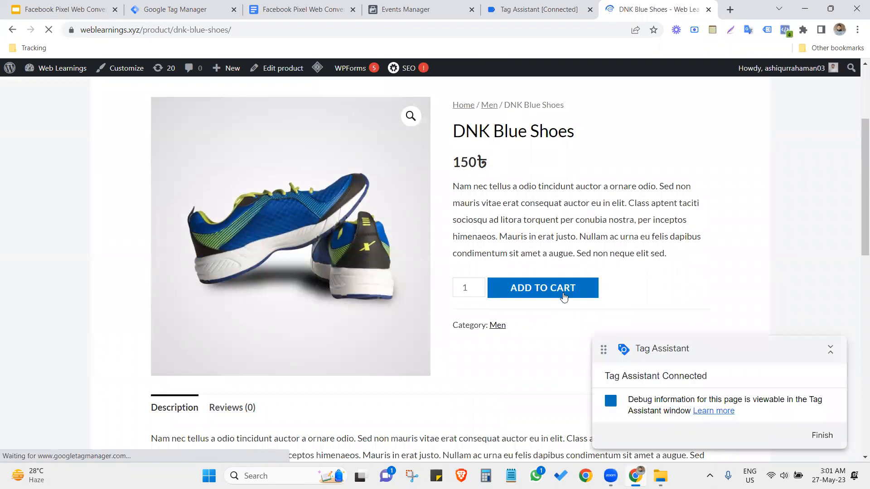
left_click(564, 296)
left_click(634, 277)
scroll(705, 315, "down", 2)
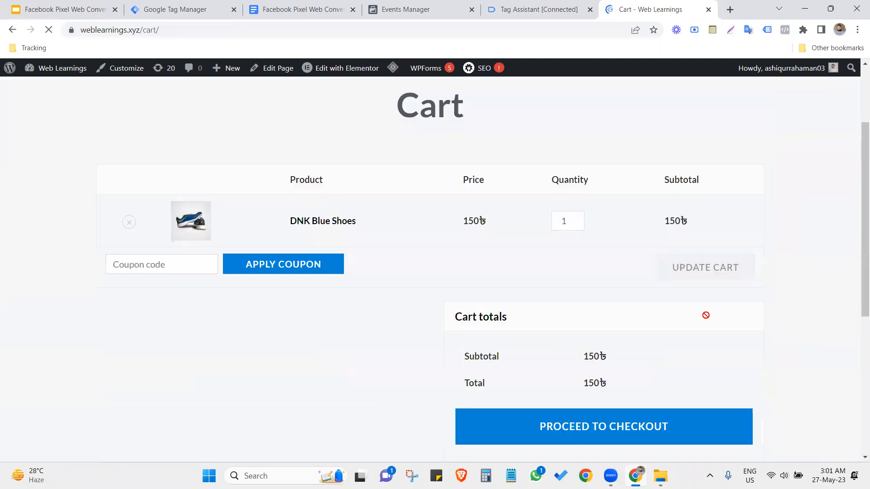
scroll(567, 318, "down", 3)
left_click(556, 284)
Step: Switch to Events Manager and look through the newly received test events
left_click(448, 8)
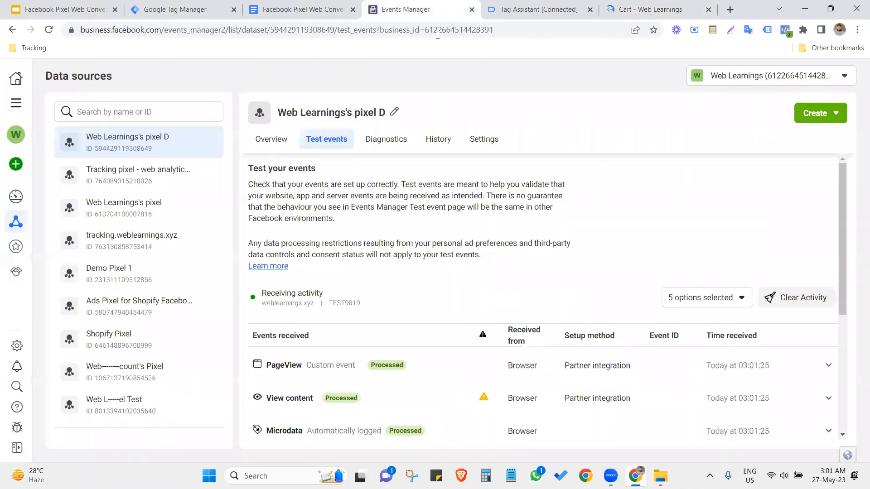
scroll(430, 282, "down", 2)
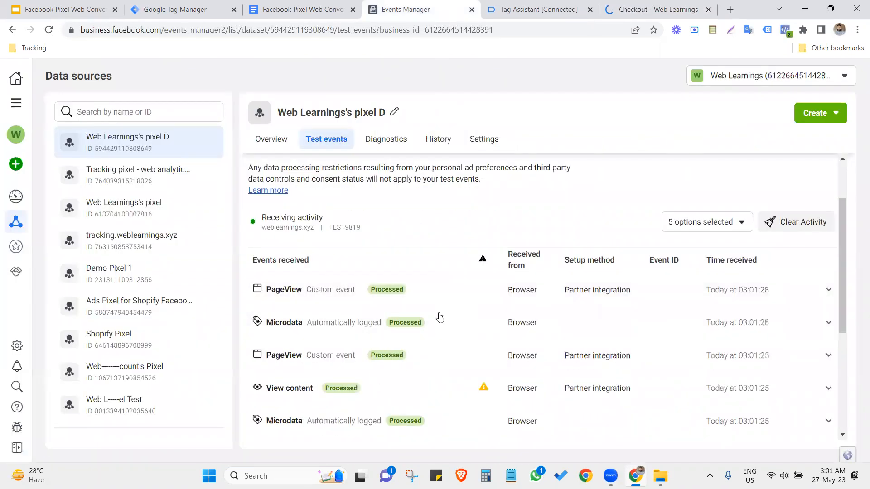
scroll(410, 380, "down", 3)
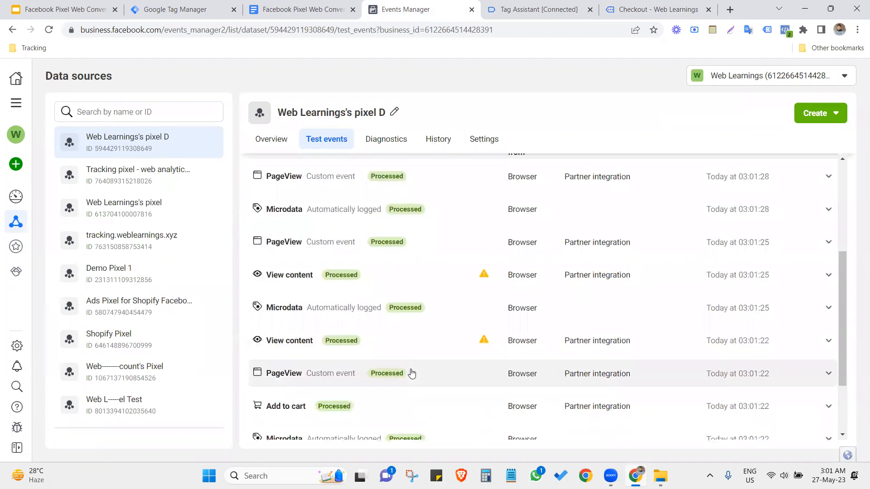
scroll(406, 322, "up", 3)
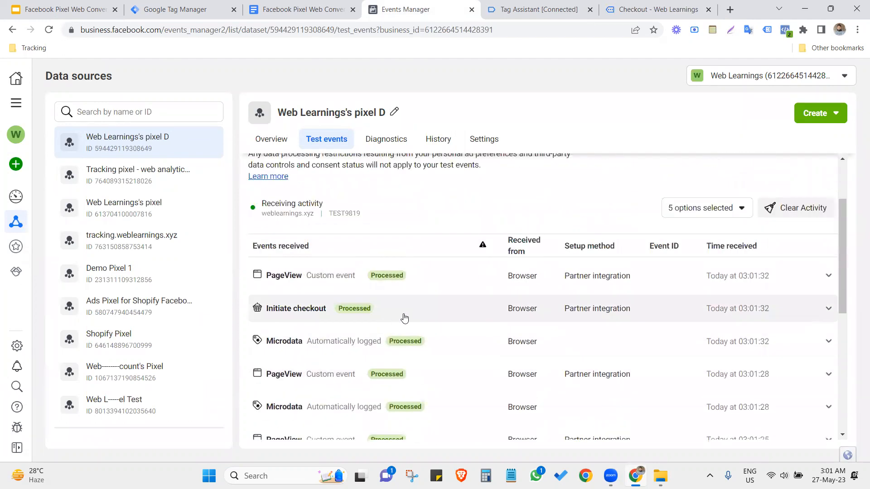
scroll(405, 319, "up", 2)
Step: Expand the Initiate checkout event and show its full parameter list
left_click(349, 401)
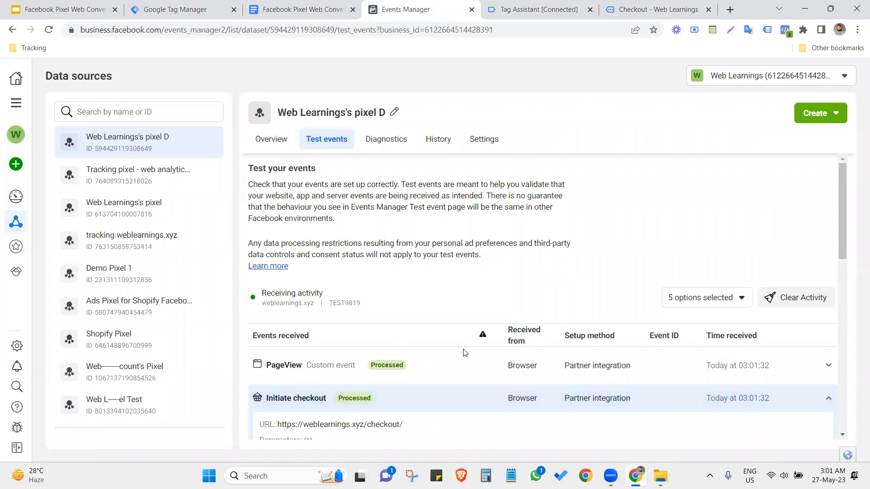
scroll(465, 352, "down", 2)
left_click(284, 383)
scroll(387, 376, "down", 2)
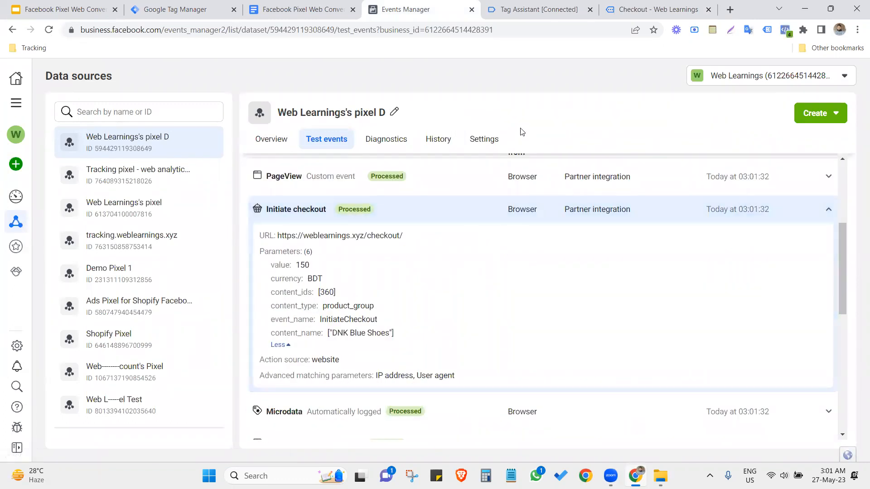
Step: Place the test order with cash on delivery on the checkout page and return to Events Manager
left_click(639, 9)
scroll(589, 227, "down", 9)
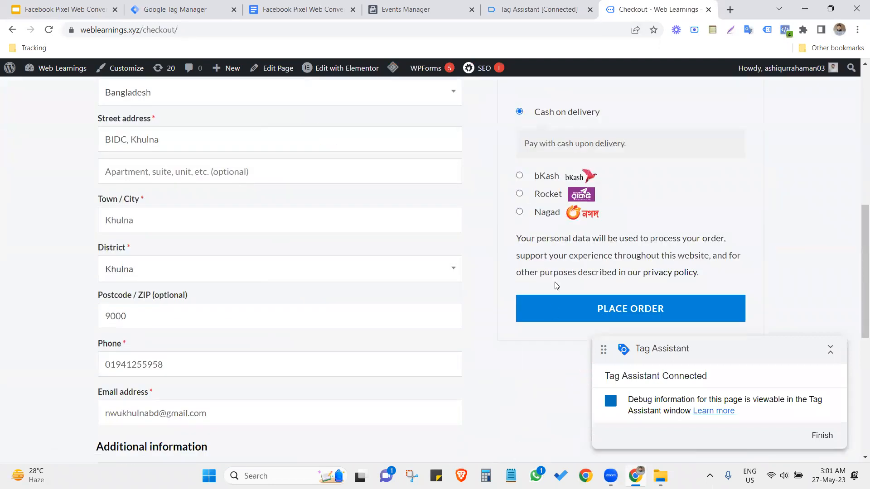
left_click(555, 309)
left_click(437, 6)
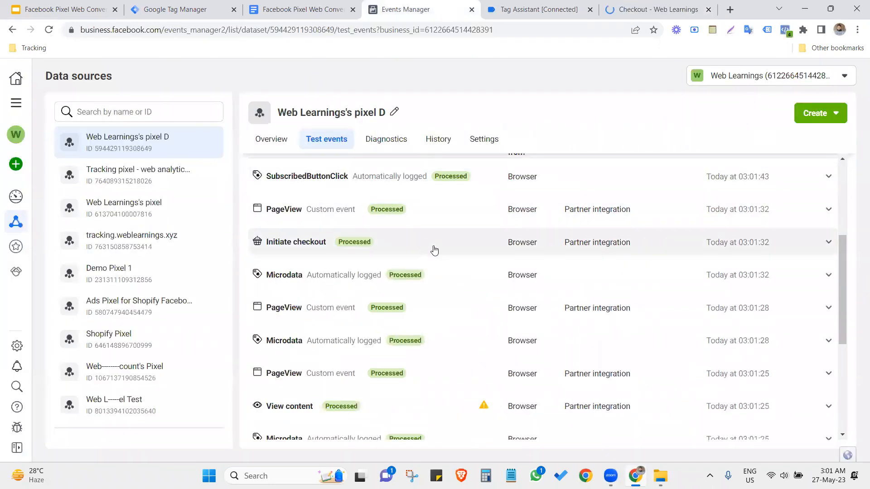
Step: Expand the received Purchase event, show its full parameter list and highlight the order_id value
scroll(453, 290, "up", 3)
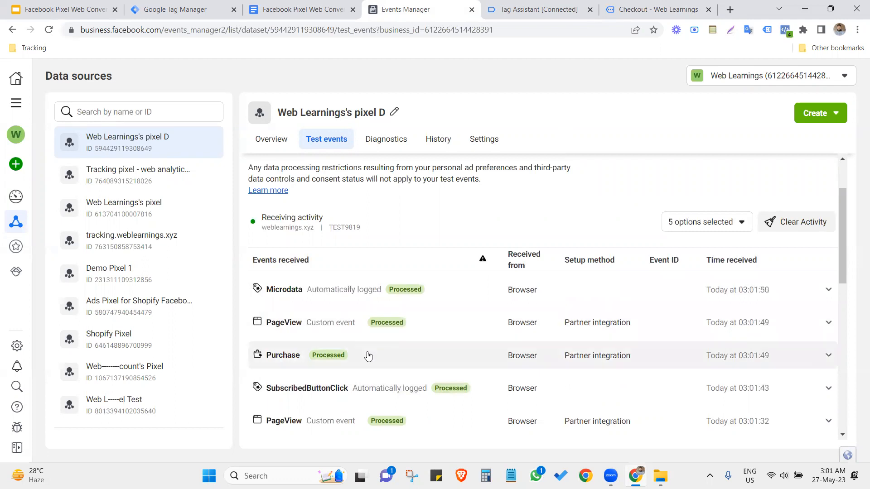
left_click(369, 356)
scroll(294, 372, "down", 2)
left_click(279, 378)
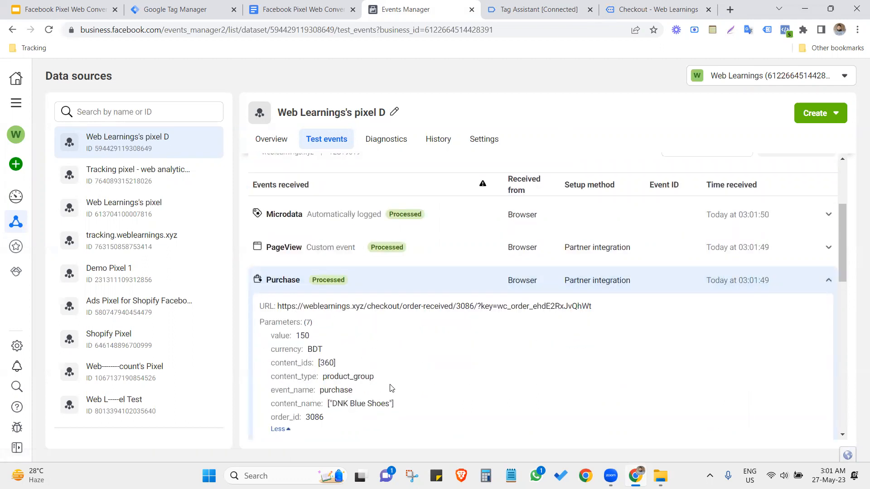
double_click(313, 418)
Step: Switch to the store's order confirmation page and compare its order number, product and total with the Purchase event
left_click(639, 6)
double_click(101, 321)
scroll(421, 313, "down", 3)
left_click(391, 171)
scroll(398, 248, "down", 2)
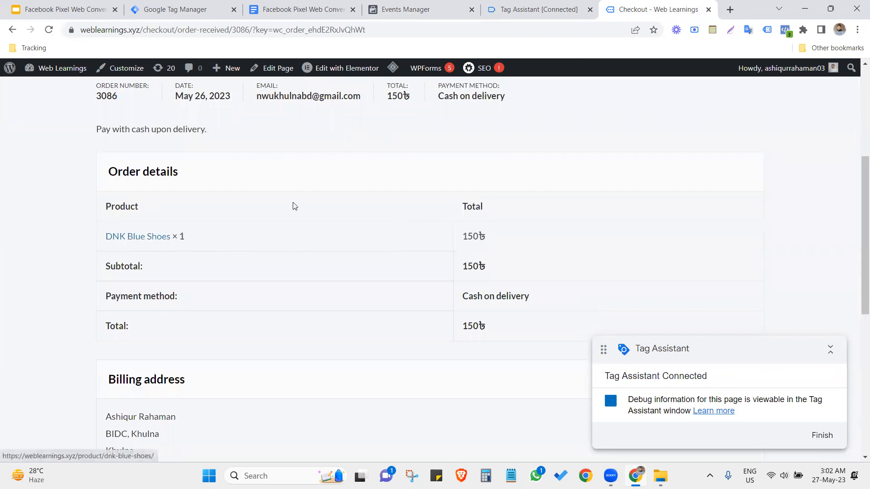
Step: Dismiss the connection notice in Tag Assistant, return to Events Manager and highlight the Purchase event's content_name value
left_click(506, 8)
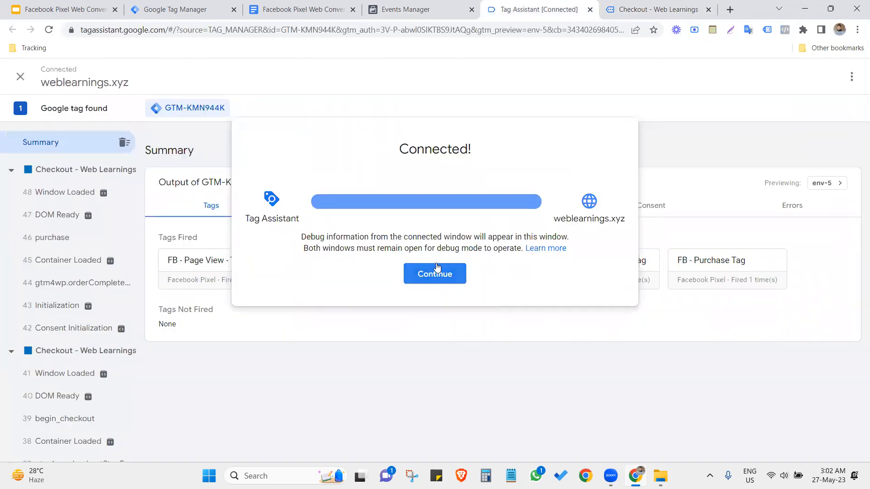
left_click(437, 271)
left_click(422, 9)
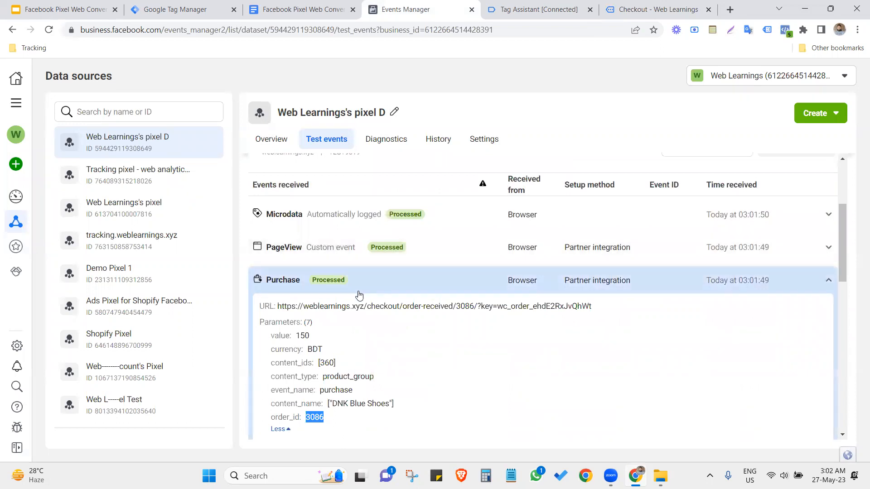
left_click_drag(328, 404, 389, 404)
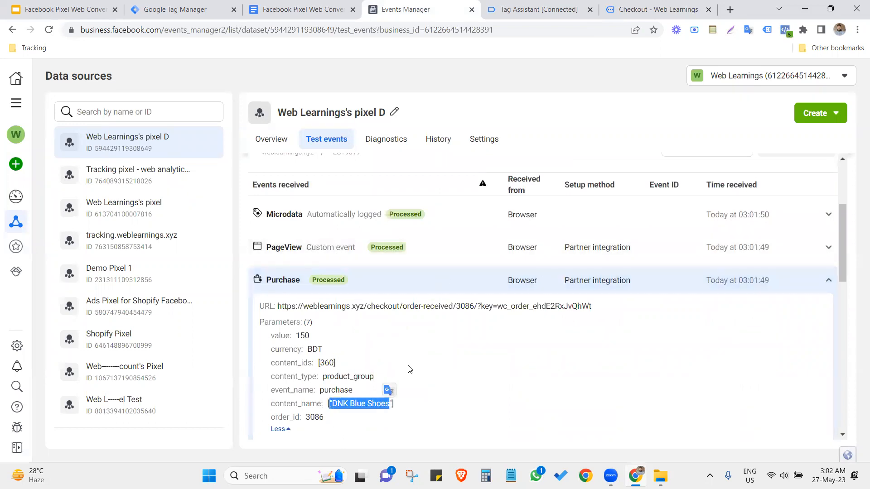
Step: Examine the FB - Purchase Tag details under the latest purchase event in Tag Assistant, close them and switch to the Google Slides presentation
left_click(504, 5)
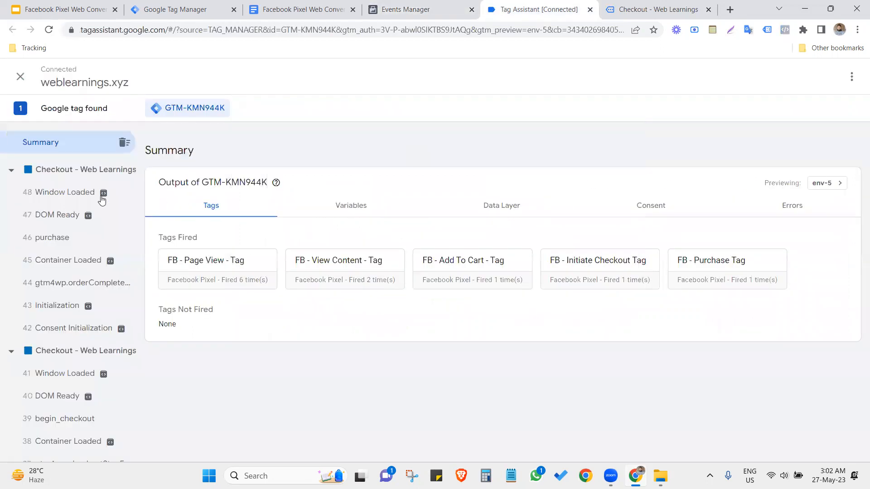
left_click(72, 242)
left_click(232, 326)
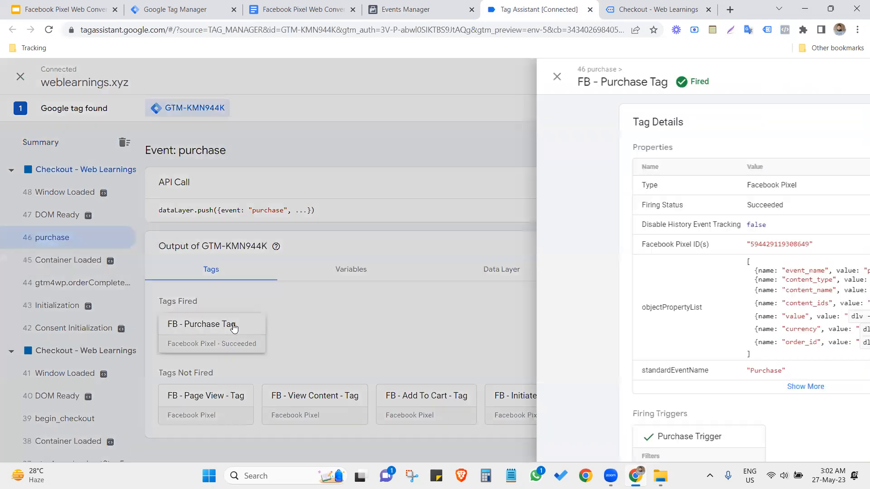
scroll(419, 327, "down", 2)
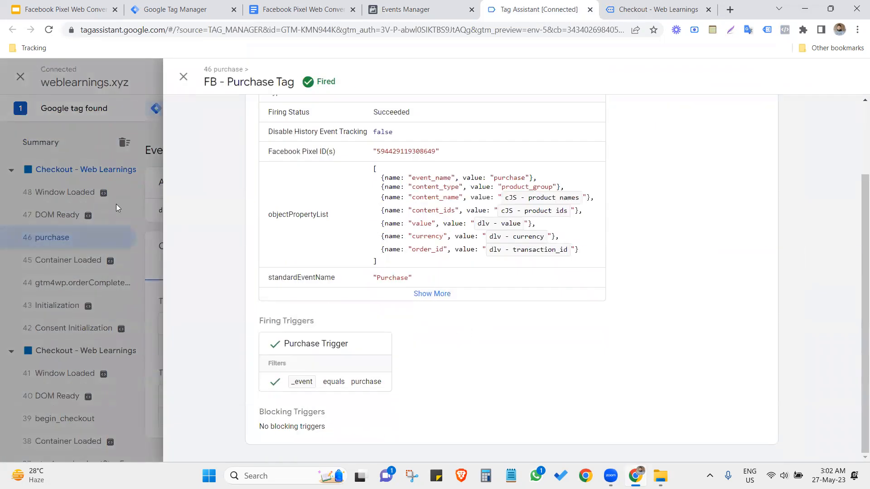
left_click(126, 222)
left_click(96, 14)
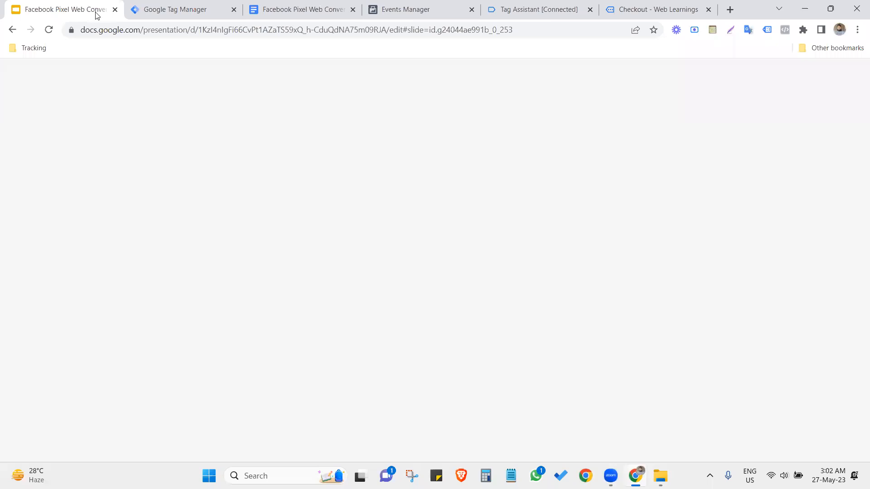